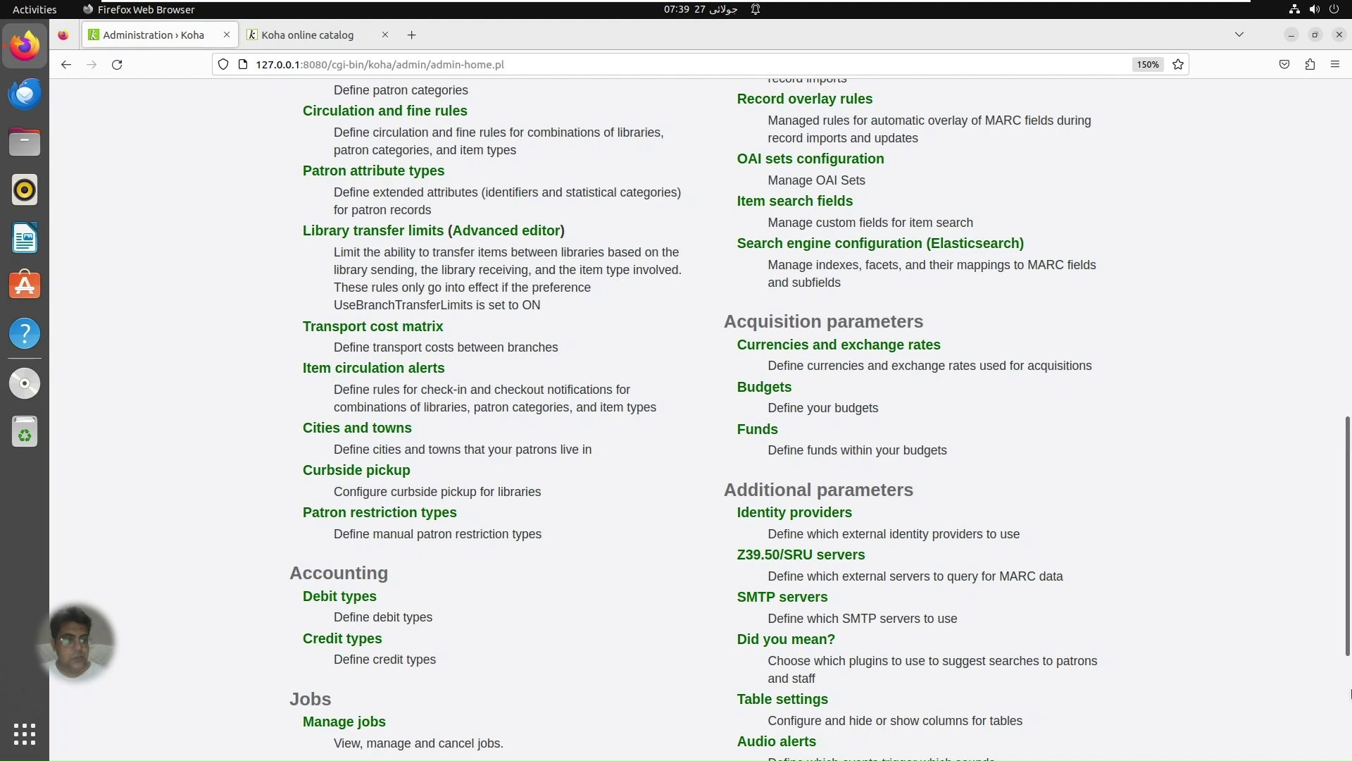
# Step: Enable the AuthorityFile and LibrisSpellcheck plugins for the OPAC in the Did you mean? settings and save the configuration
pyautogui.moveTo(1349, 657); pyautogui.dragTo(1347, 703)
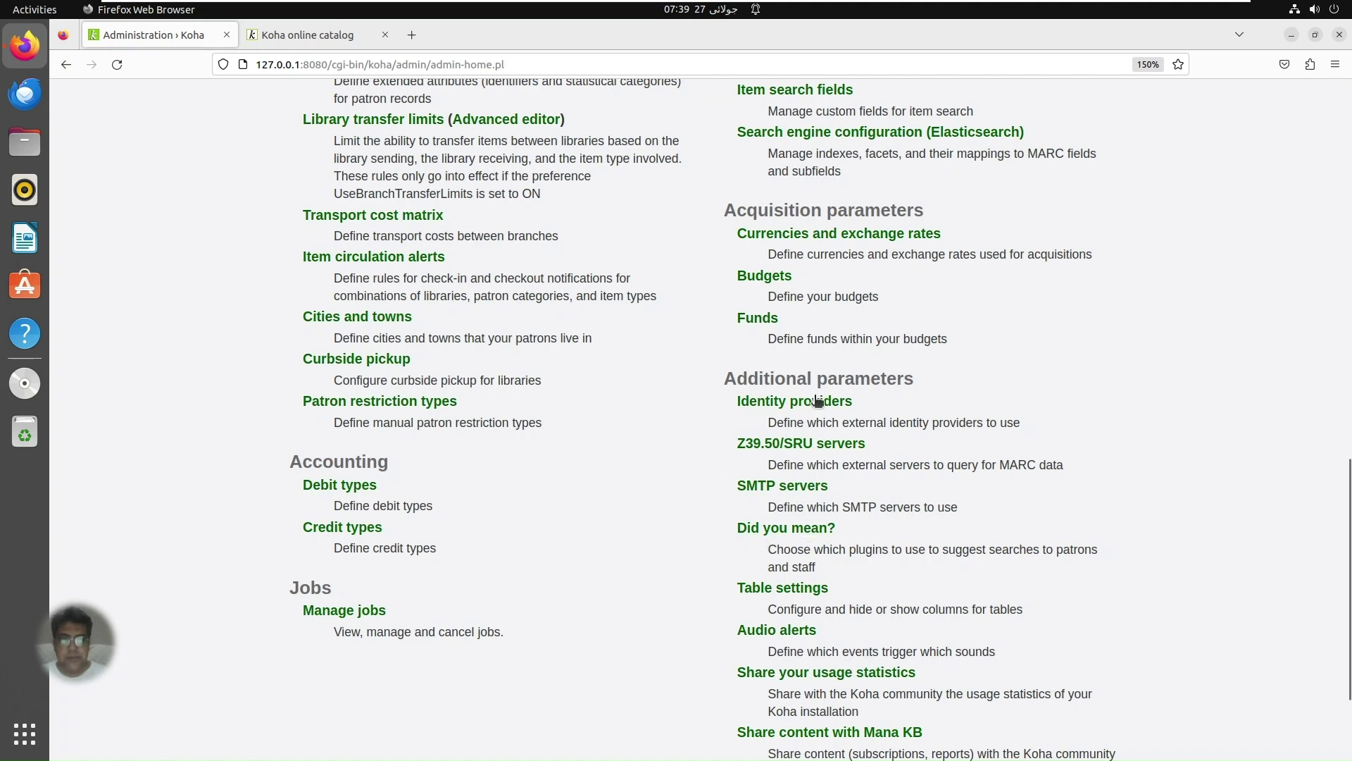
pyautogui.click(763, 530)
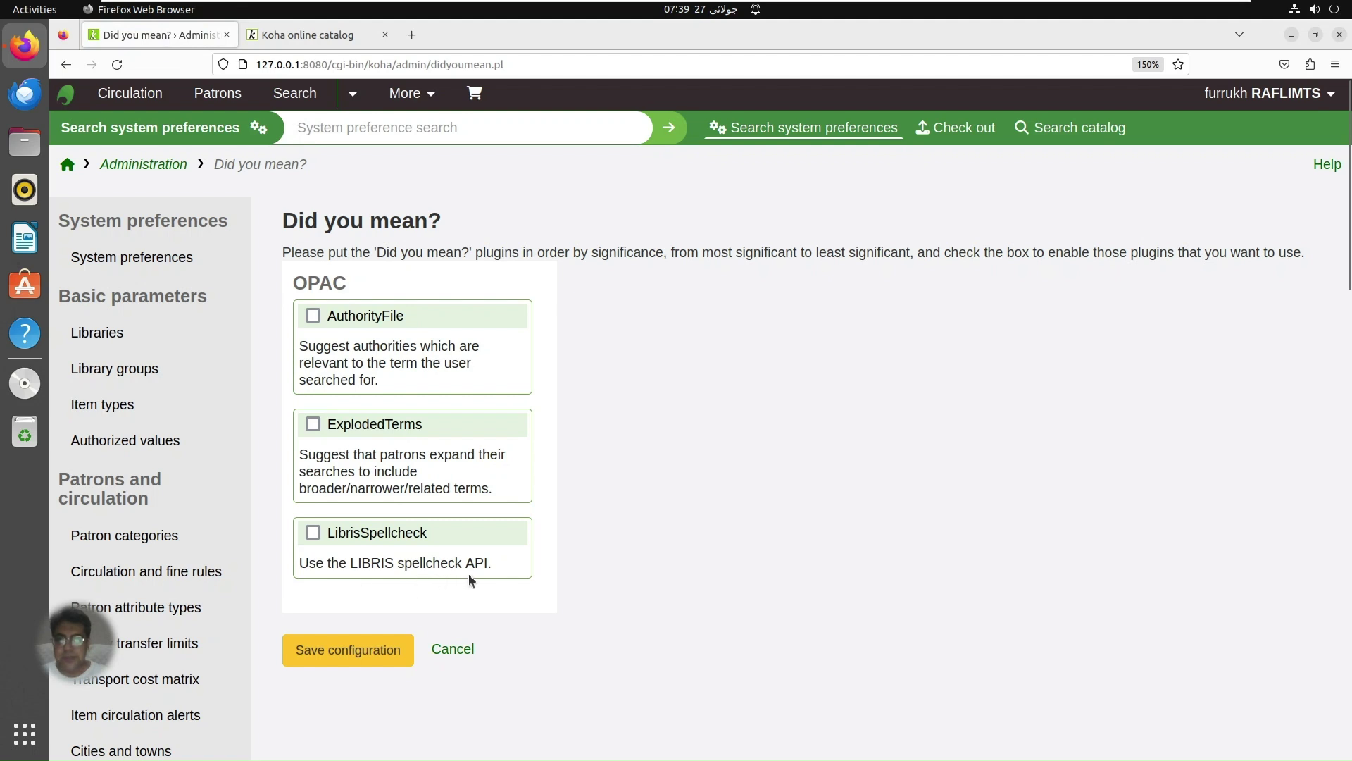
pyautogui.click(312, 532)
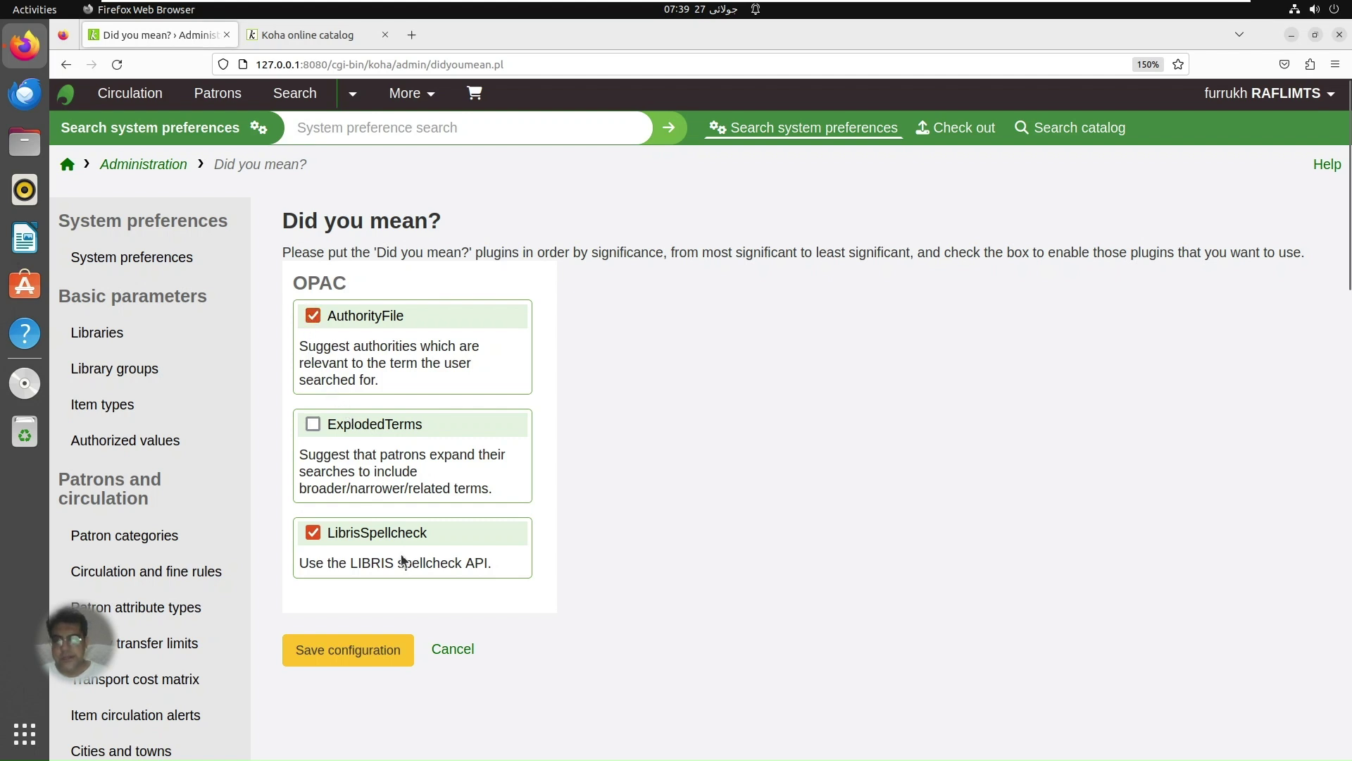
pyautogui.click(365, 654)
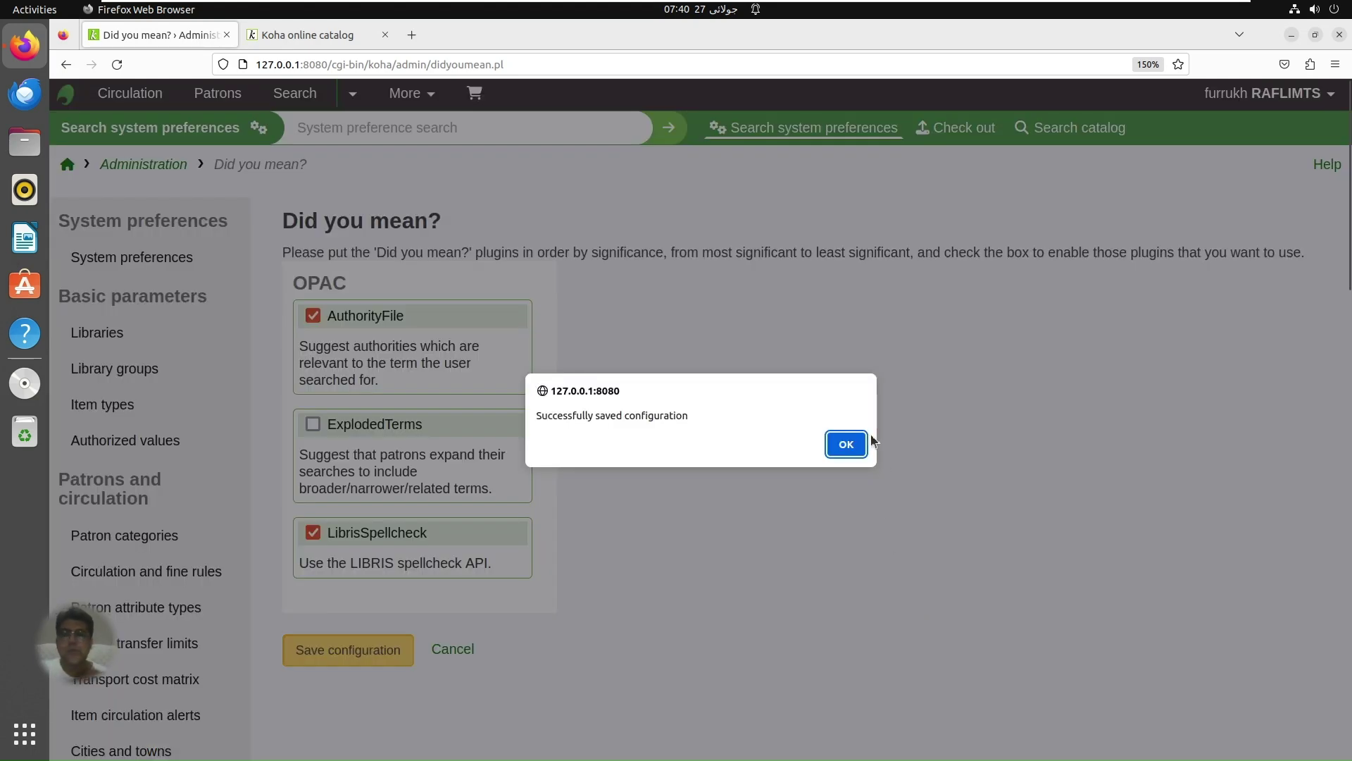
pyautogui.click(845, 444)
# Step: Switch to the online catalog and search the library catalog for the misspelled term "eduction"
pyautogui.click(329, 36)
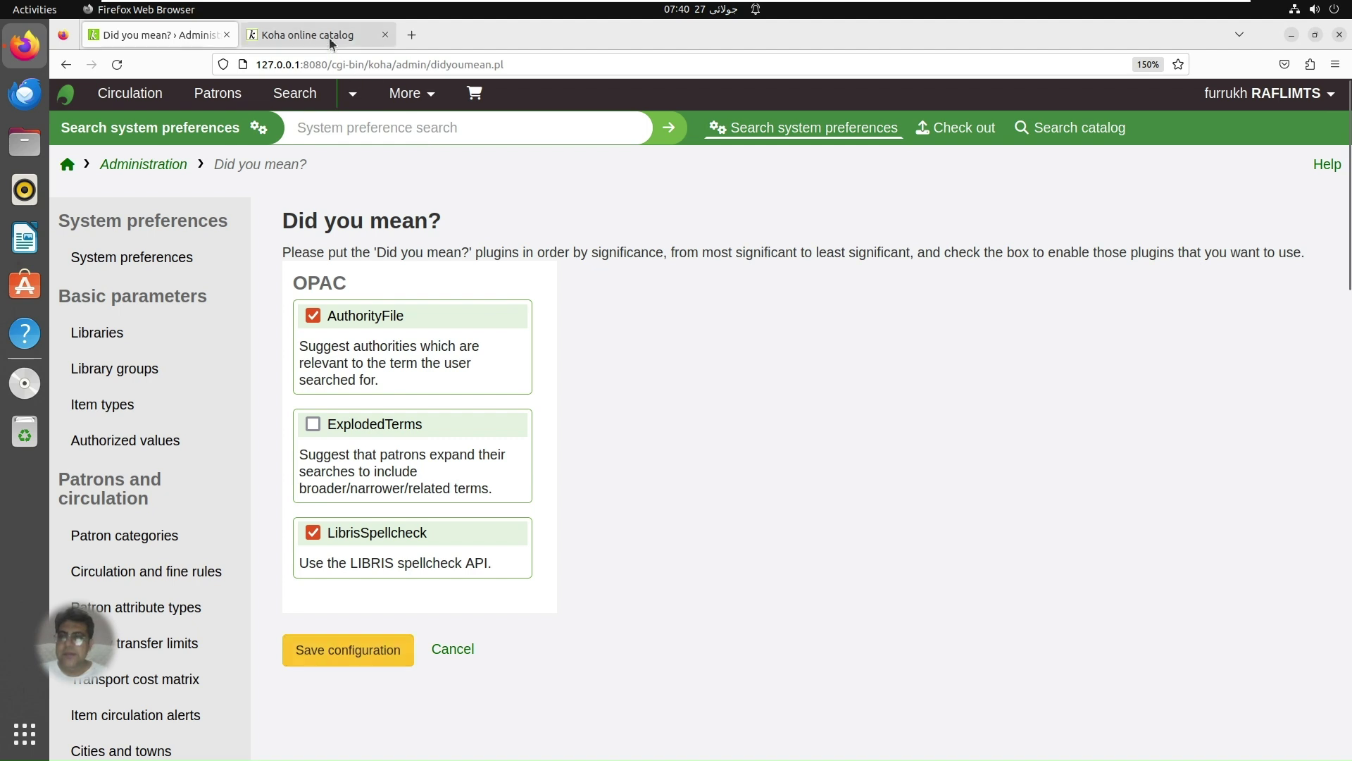
pyautogui.click(549, 188)
pyautogui.write('education')
pyautogui.press('Left')
pyautogui.press('Left')
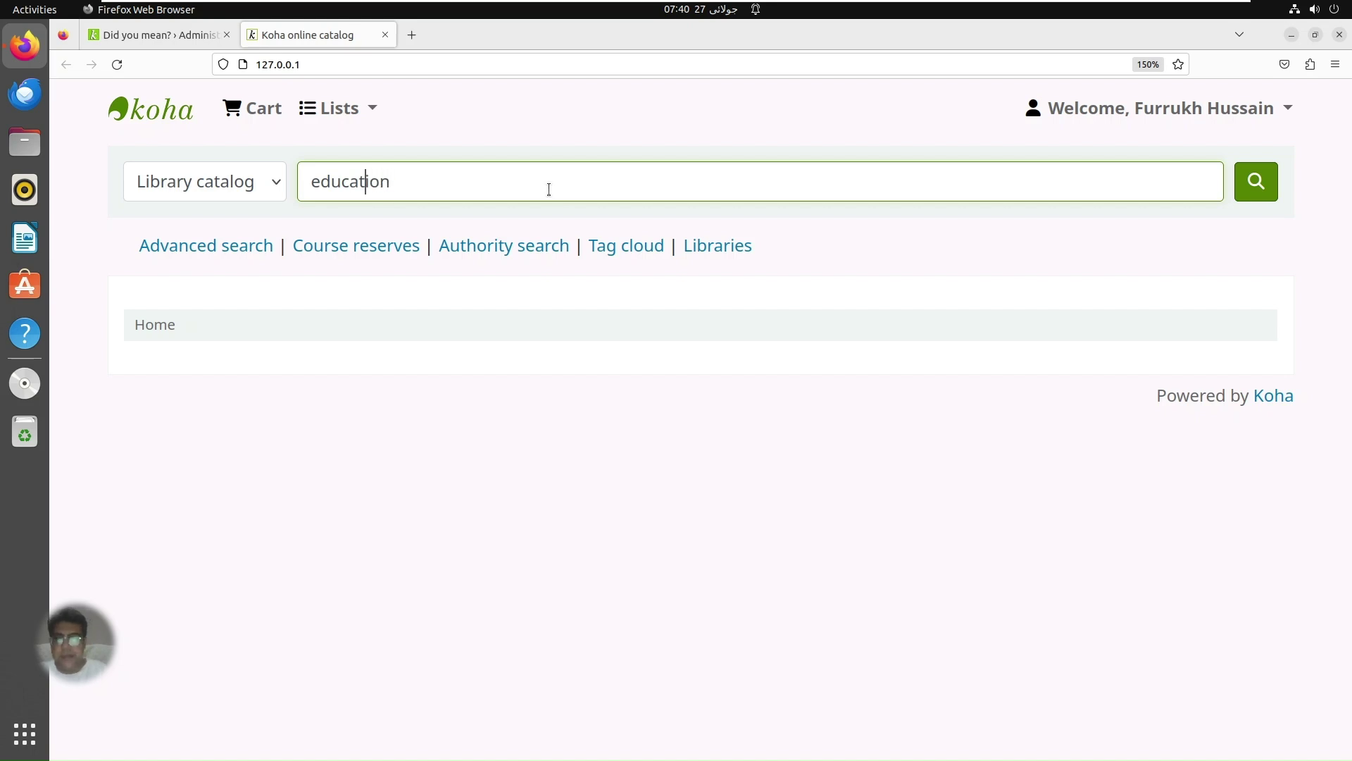
pyautogui.press('BackSpace')
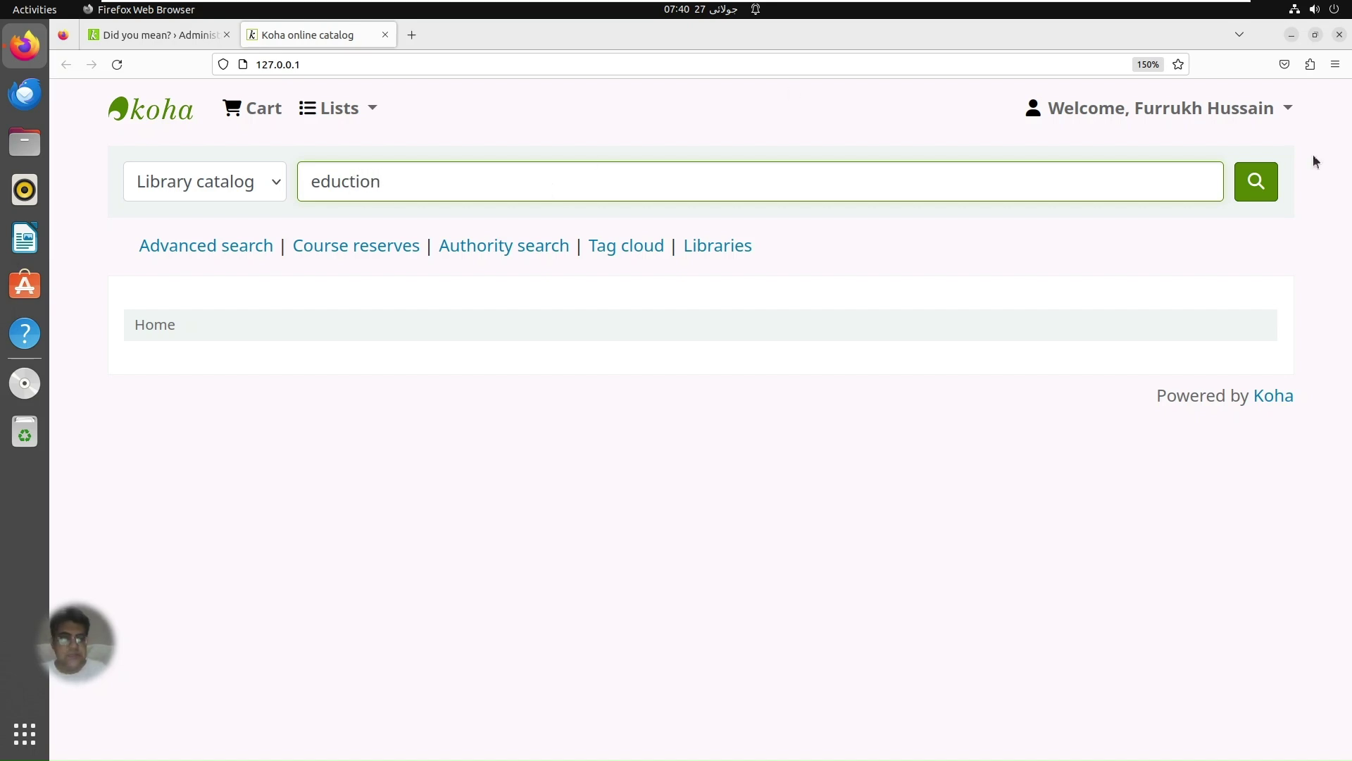
pyautogui.click(1250, 184)
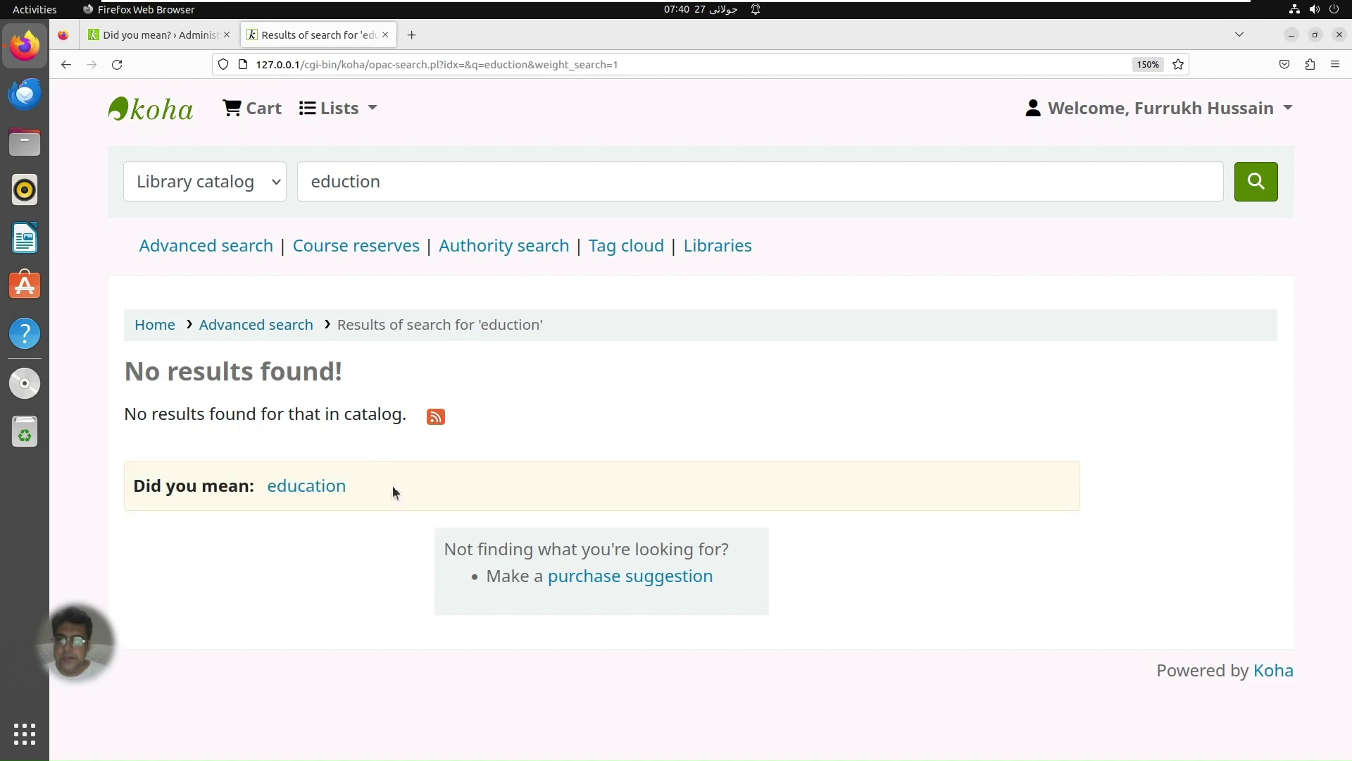
# Step: Follow the suggested spelling "education" and look through its search results
pyautogui.click(323, 493)
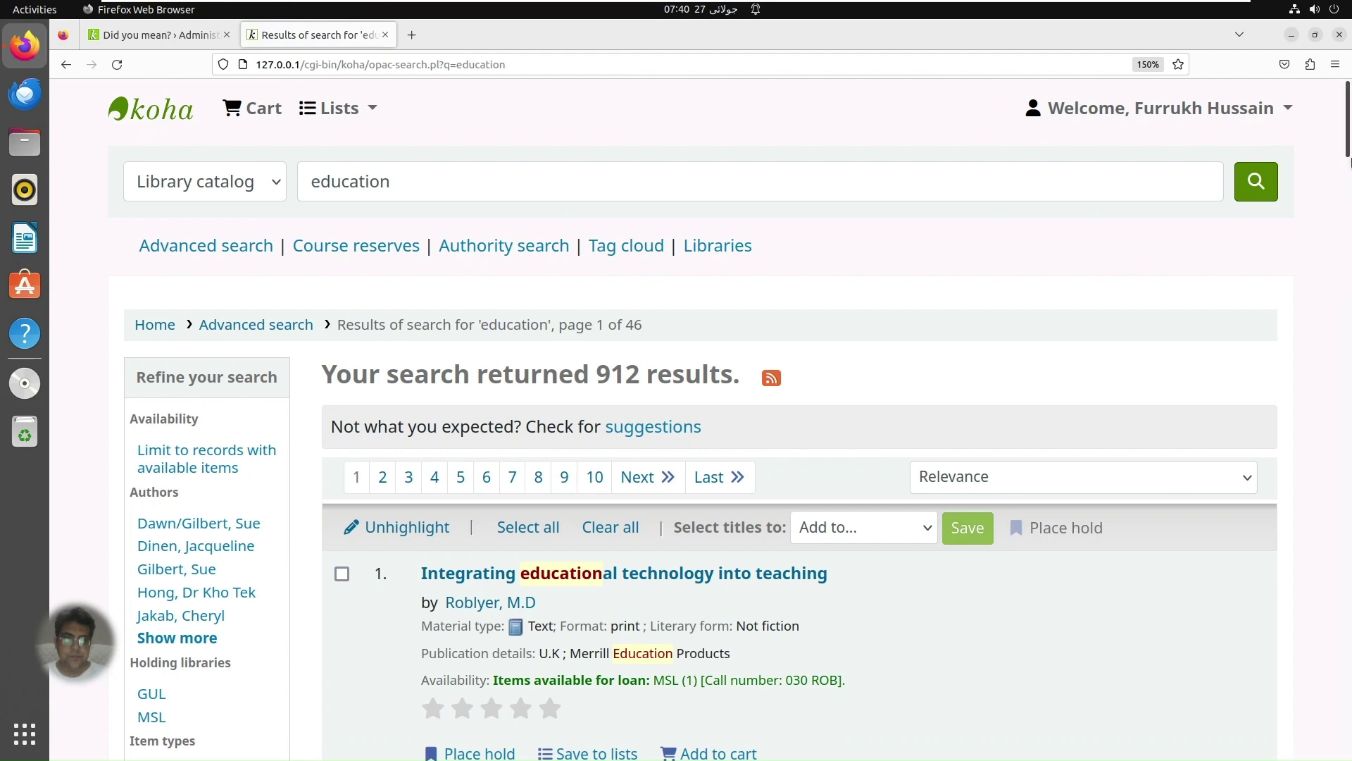
pyautogui.moveTo(1349, 161); pyautogui.dragTo(1349, 235)
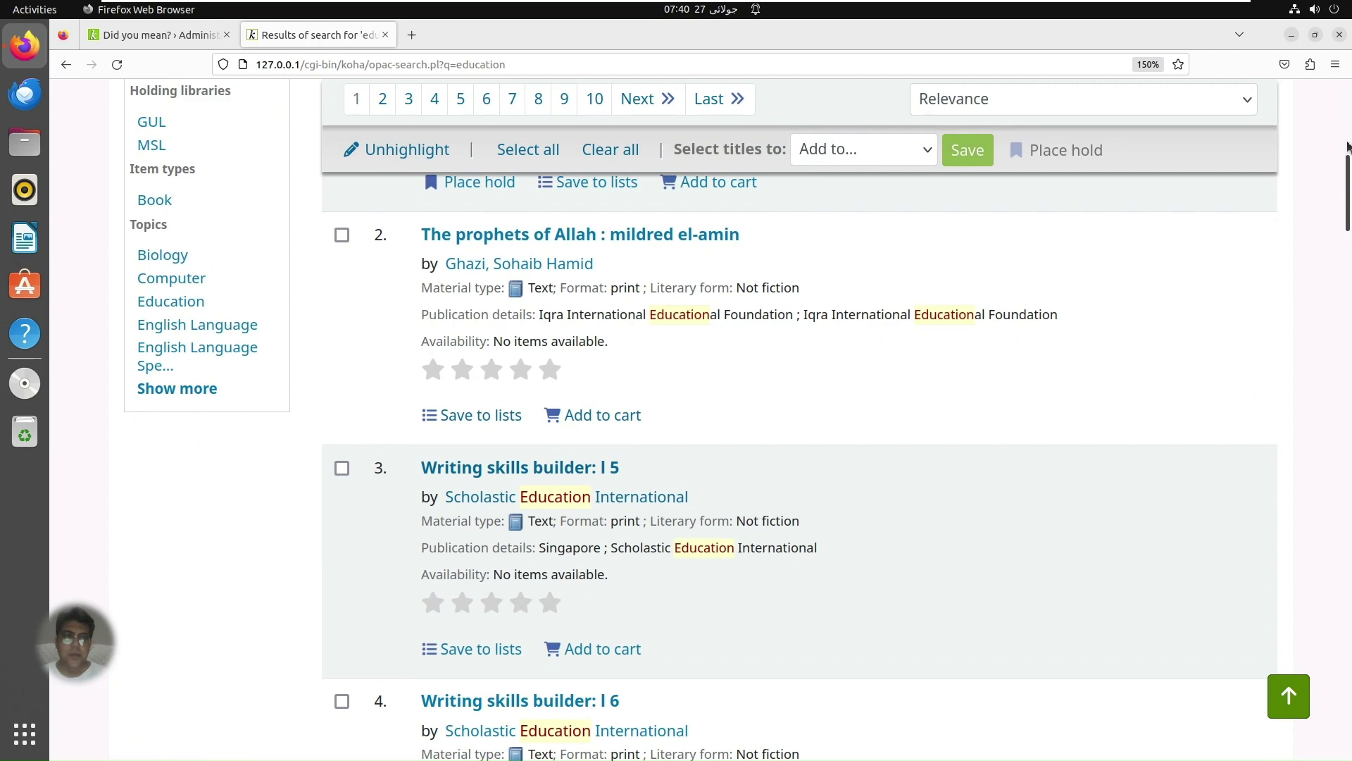
pyautogui.click(1349, 119)
# Step: Search the library catalog for the misspelled term "pakstan" and review the suggestion and results
pyautogui.click(452, 181)
pyautogui.press('BackSpace')
pyautogui.press('BackSpace')
pyautogui.press('BackSpace')
pyautogui.press('BackSpace')
pyautogui.press('BackSpace')
pyautogui.press('BackSpace')
pyautogui.press('BackSpace')
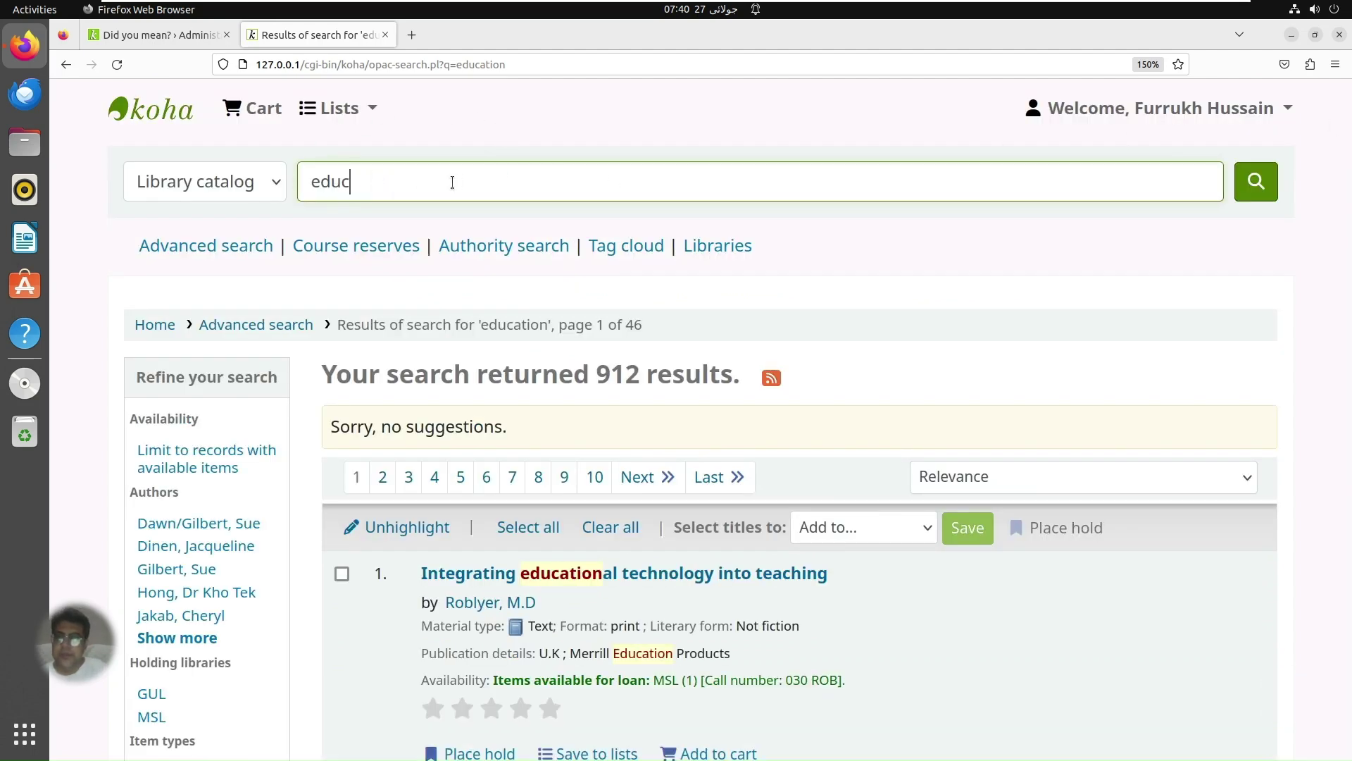
pyautogui.press('BackSpace')
pyautogui.write('pakstan')
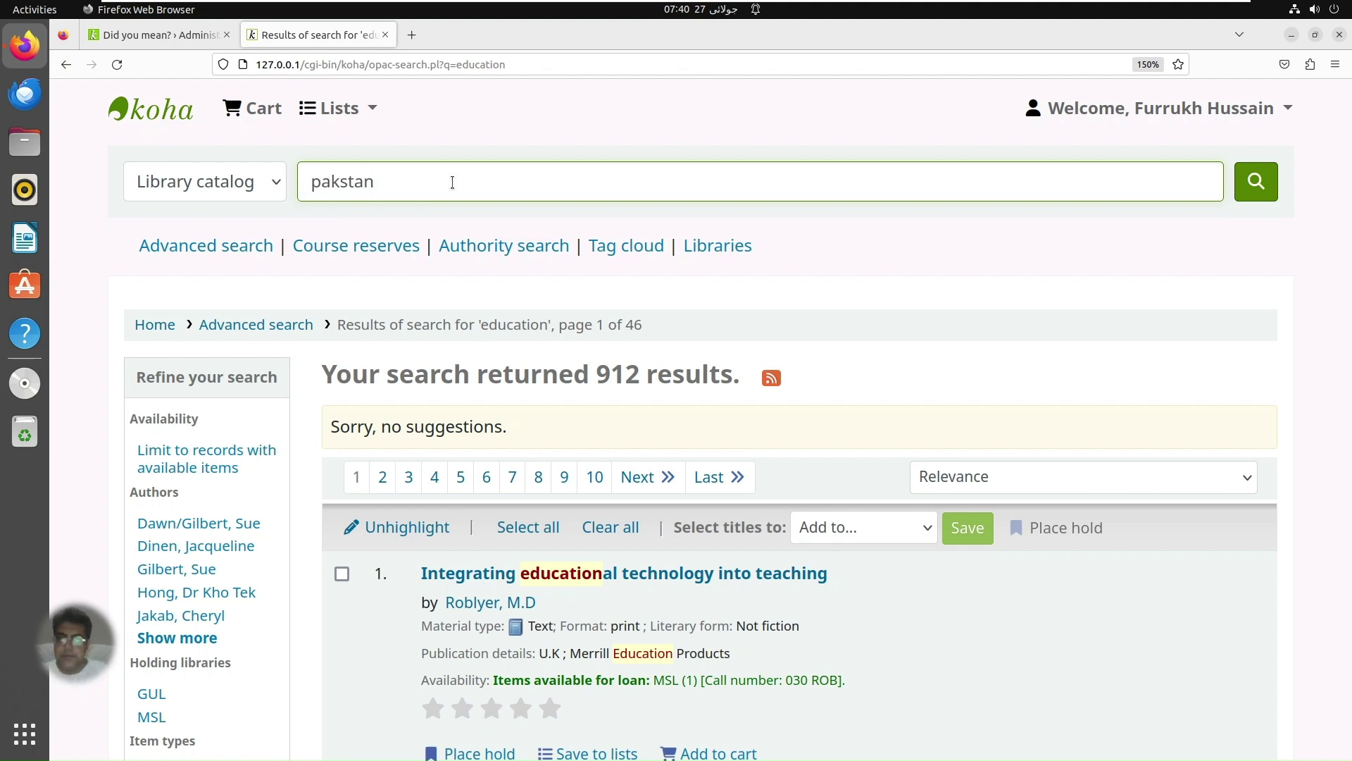
pyautogui.click(1255, 181)
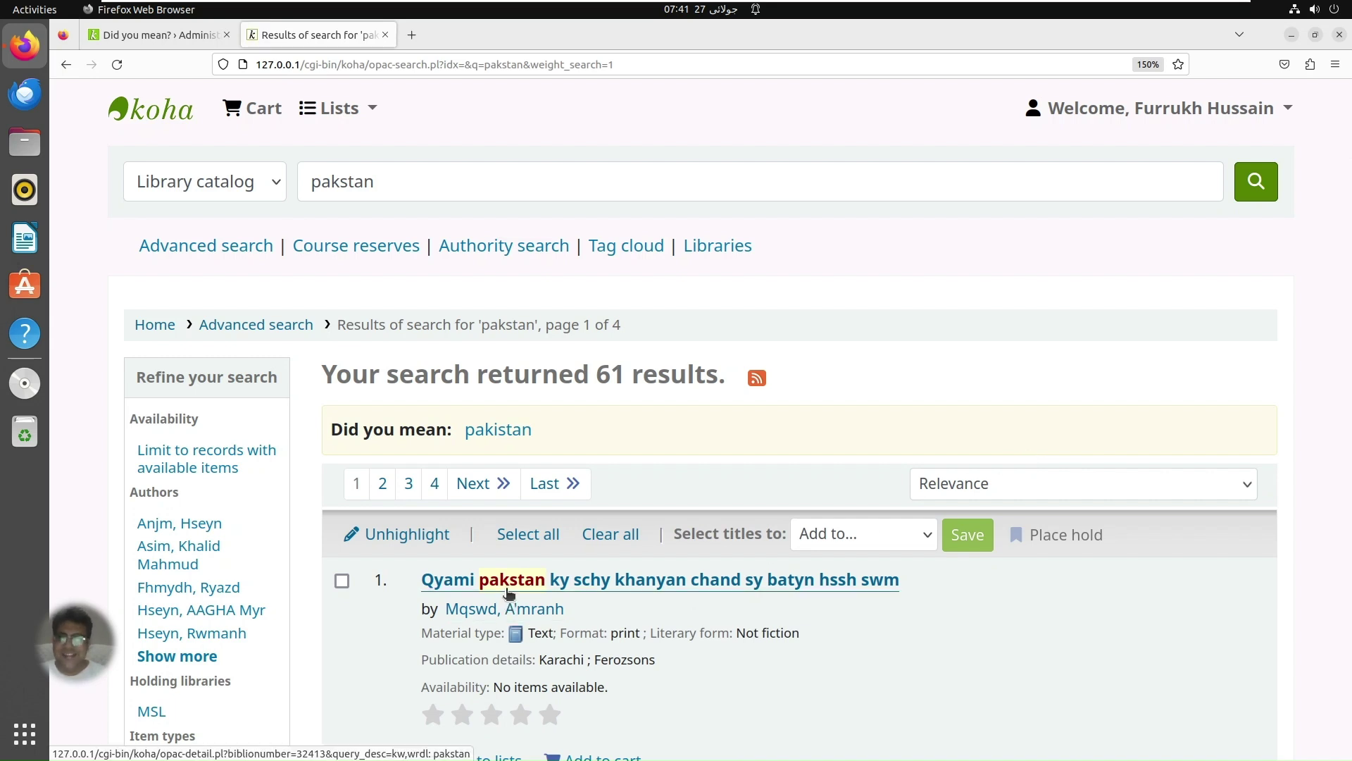
pyautogui.scroll(-2, 1346, 154)
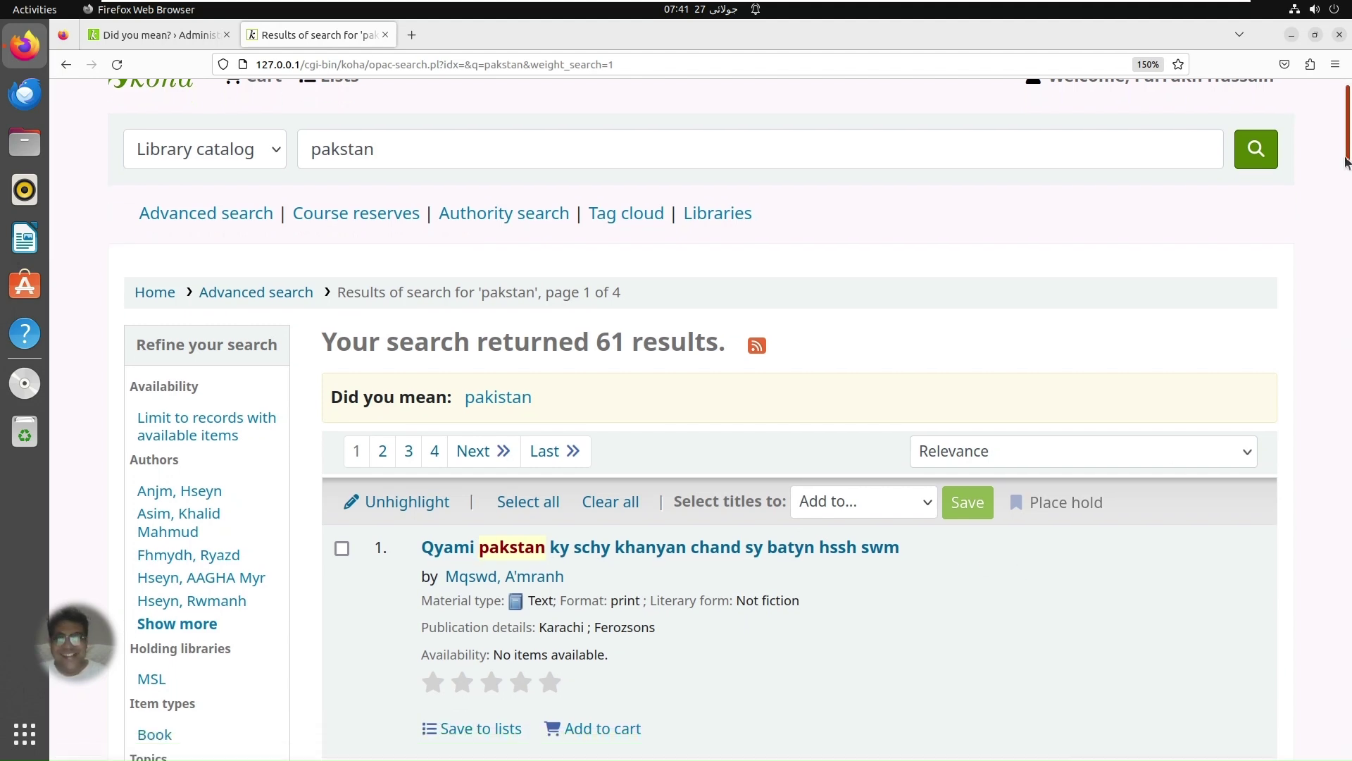
pyautogui.scroll(-1, 1050, 289)
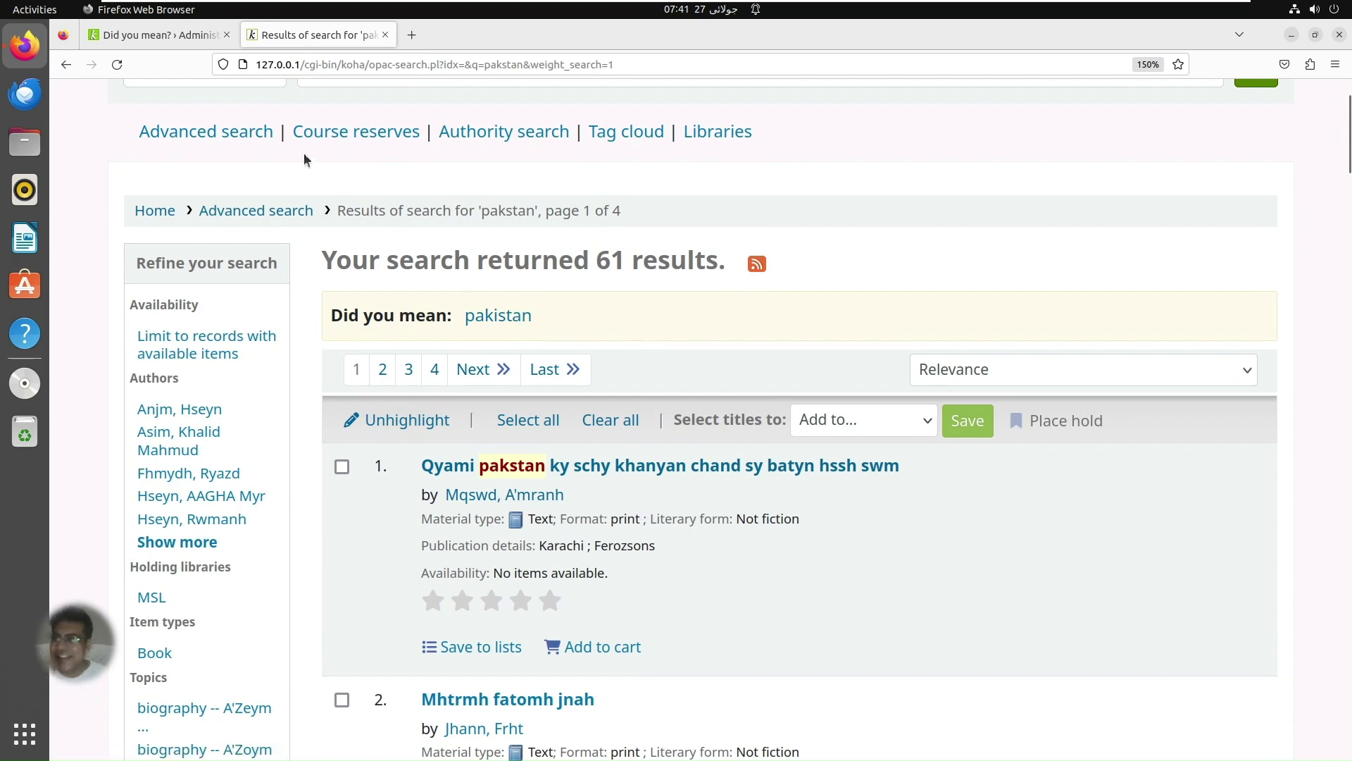
# Step: Return to the staff interface's administration page and open Table settings under Additional parameters
pyautogui.click(118, 36)
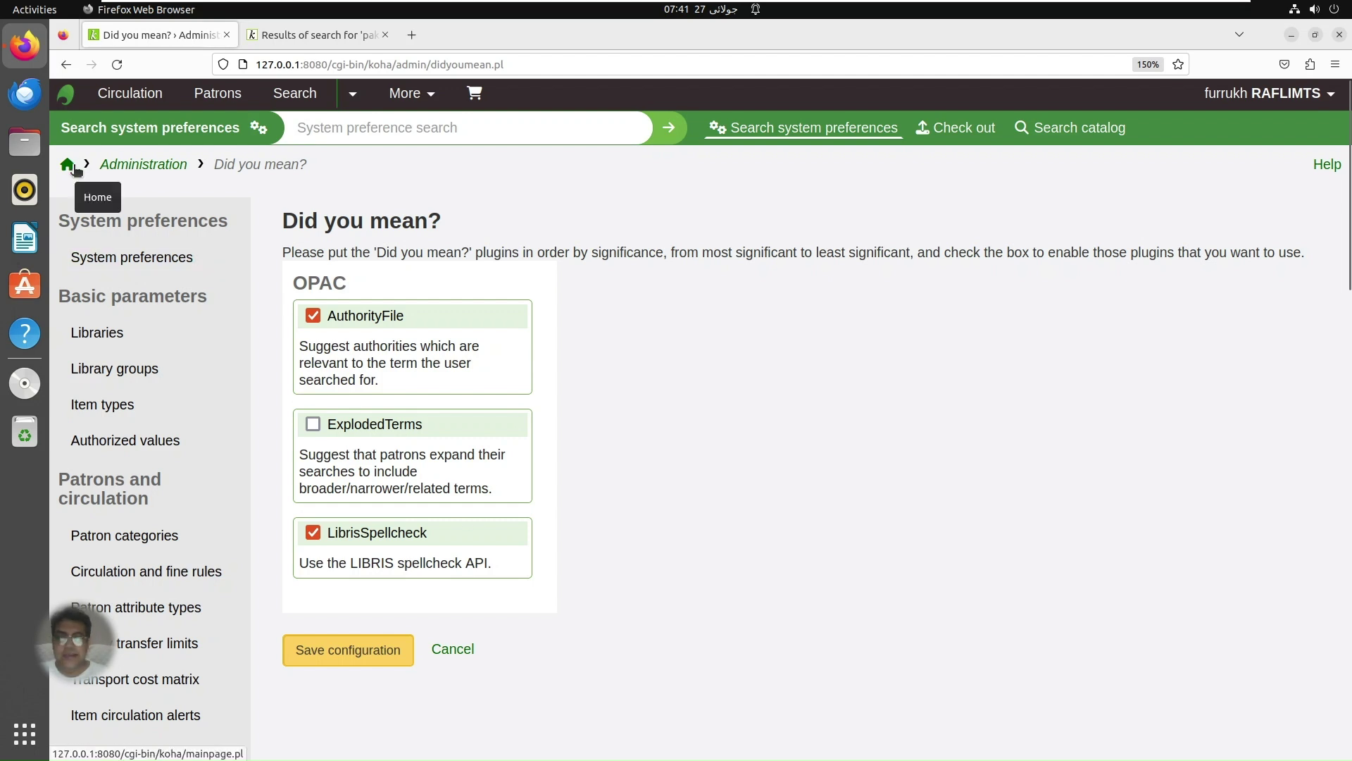
pyautogui.click(141, 166)
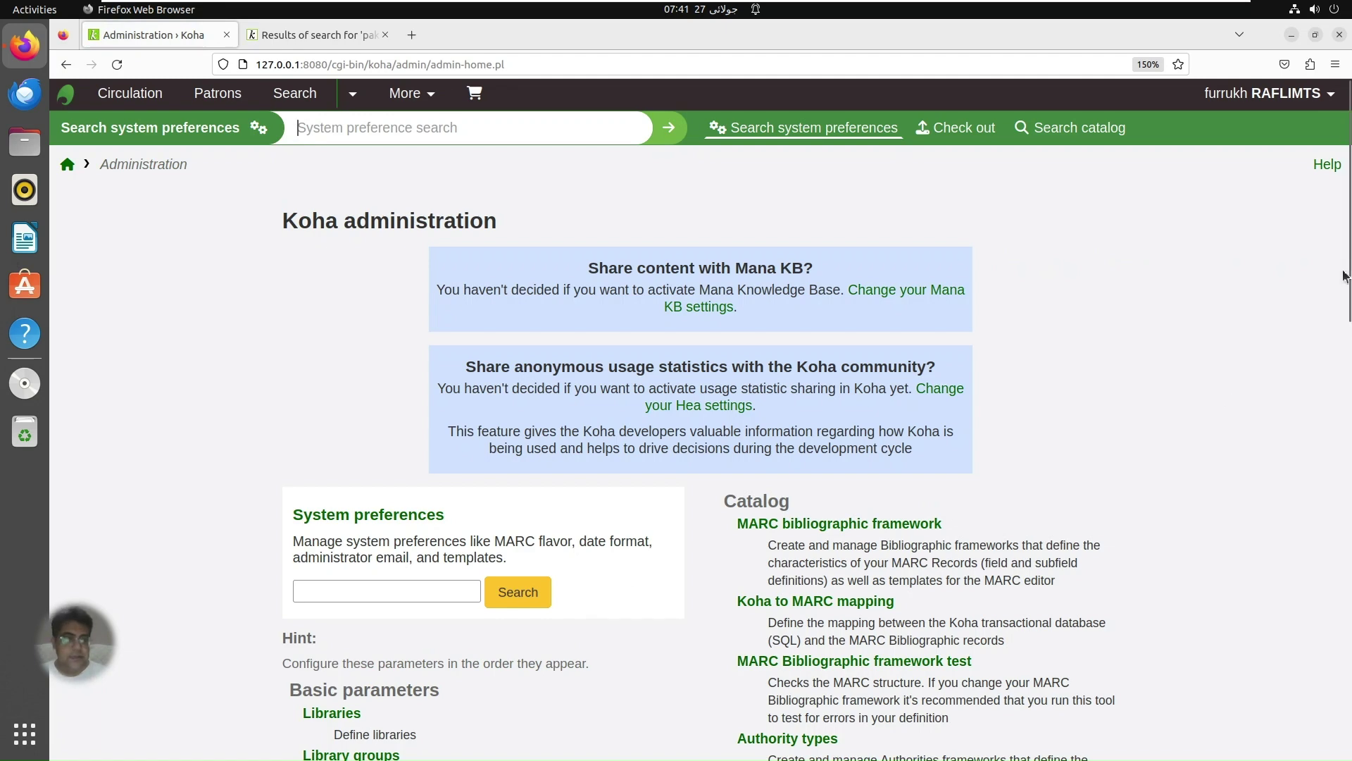
pyautogui.moveTo(1346, 276); pyautogui.dragTo(1333, 713)
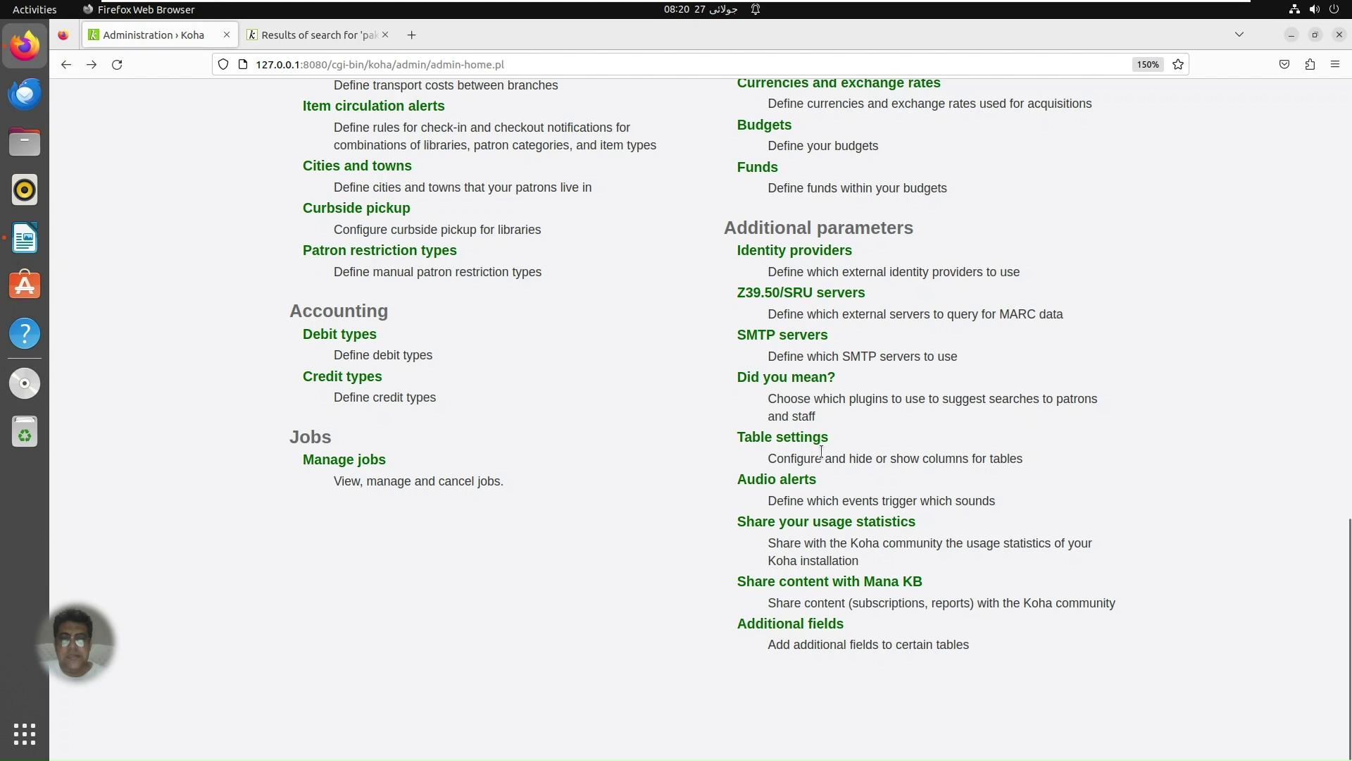
pyautogui.click(789, 442)
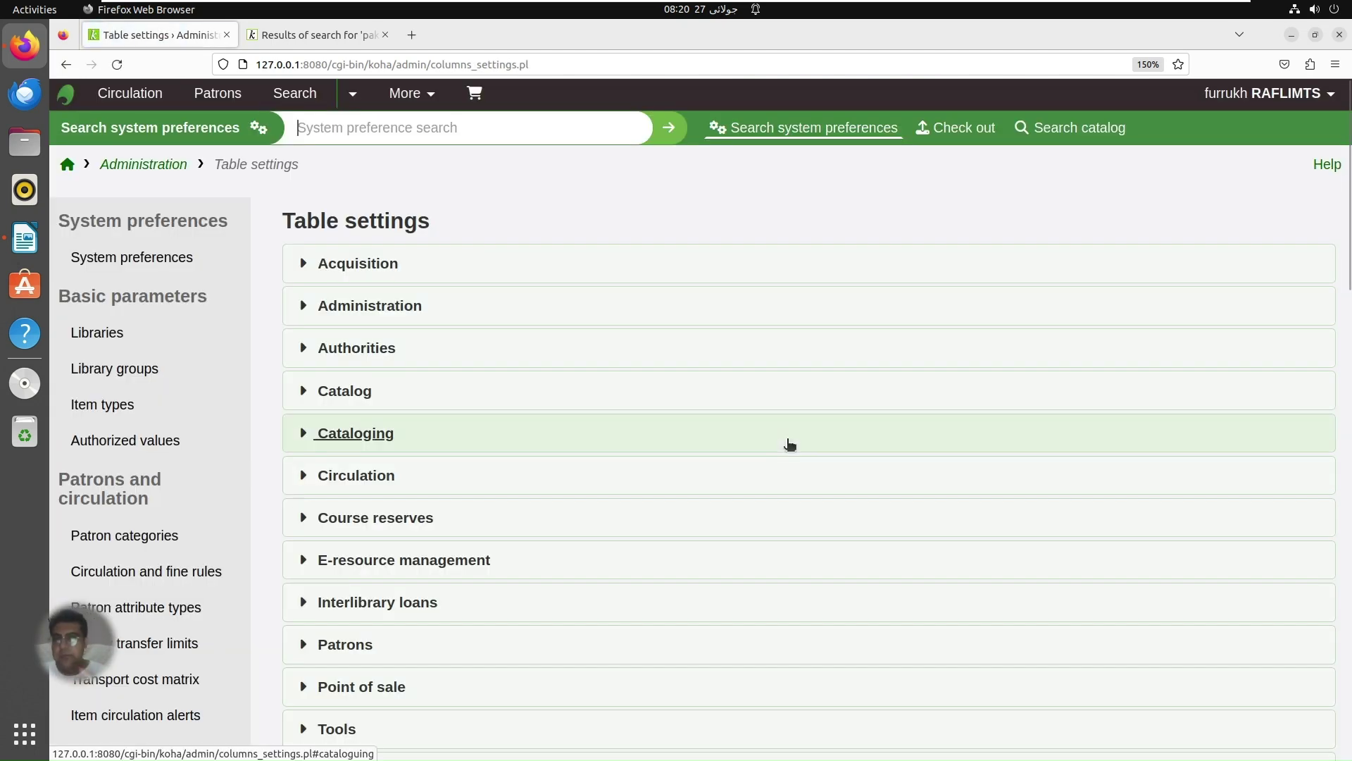
# Step: Mark the symbol and iso_code columns of the Administration currency table as hidden by default
pyautogui.moveTo(1348, 280); pyautogui.dragTo(1347, 281)
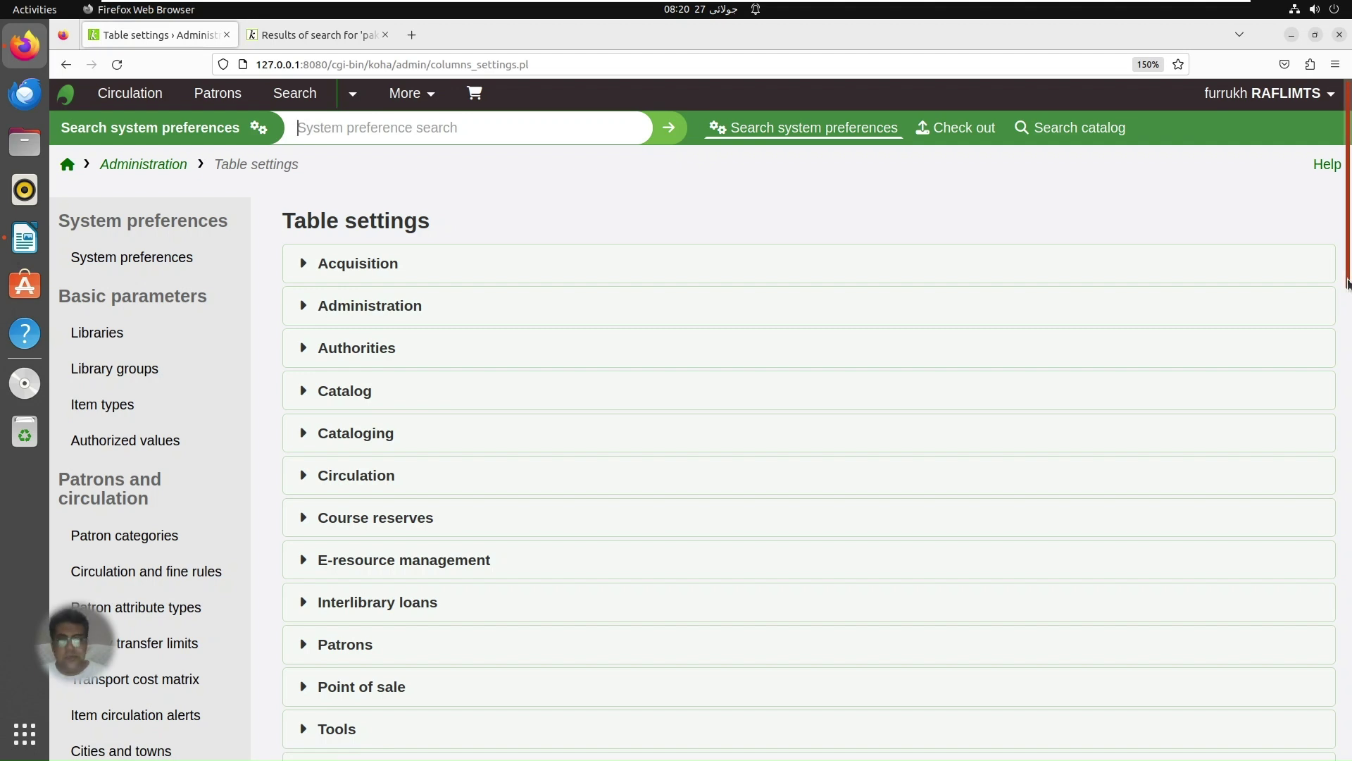
pyautogui.moveTo(1347, 280); pyautogui.dragTo(1347, 322)
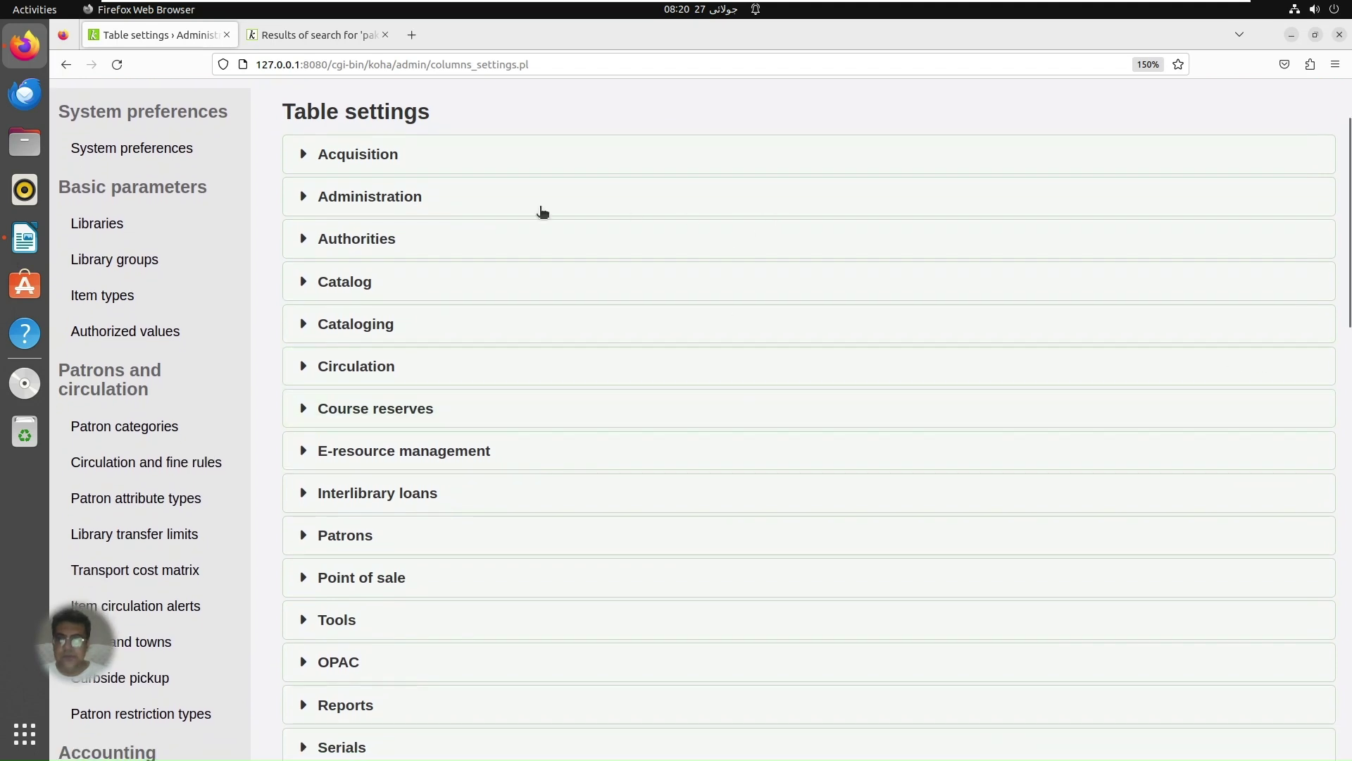
pyautogui.click(492, 199)
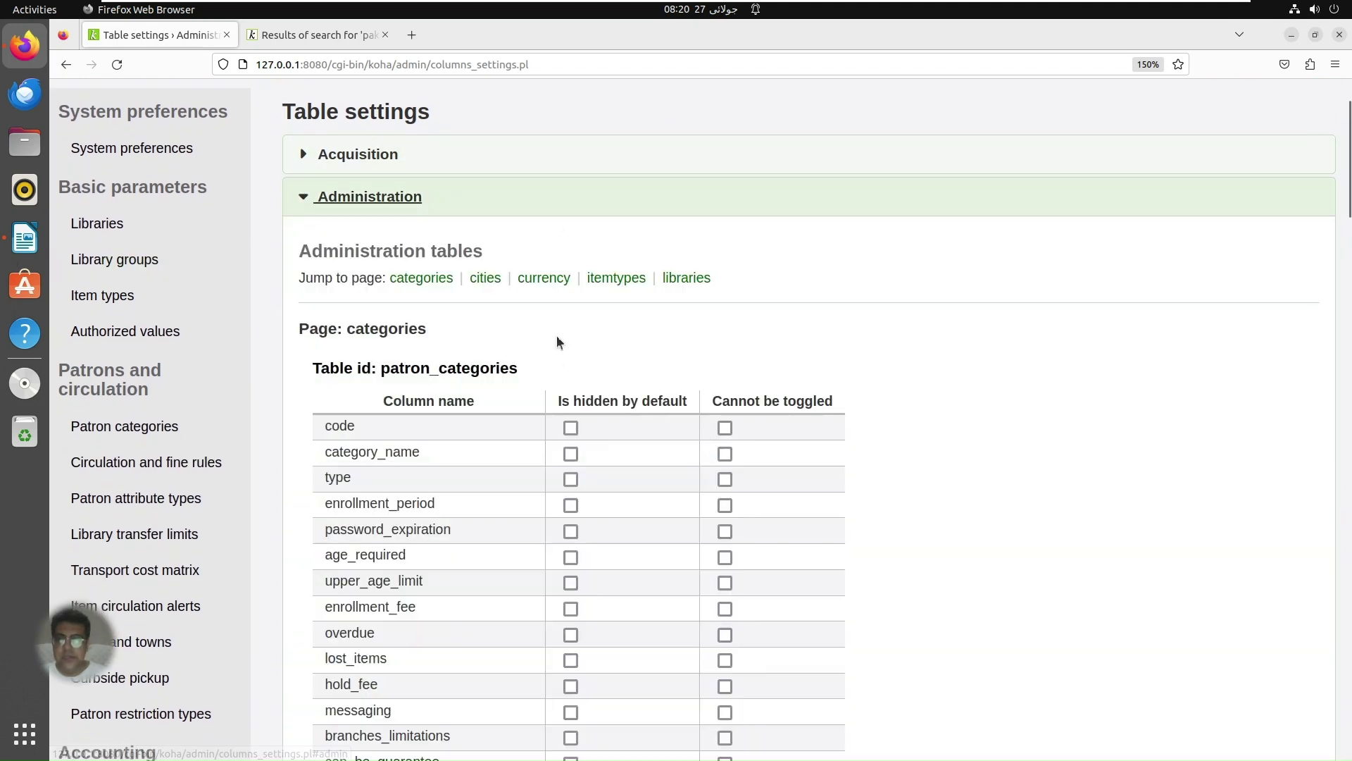
pyautogui.click(543, 280)
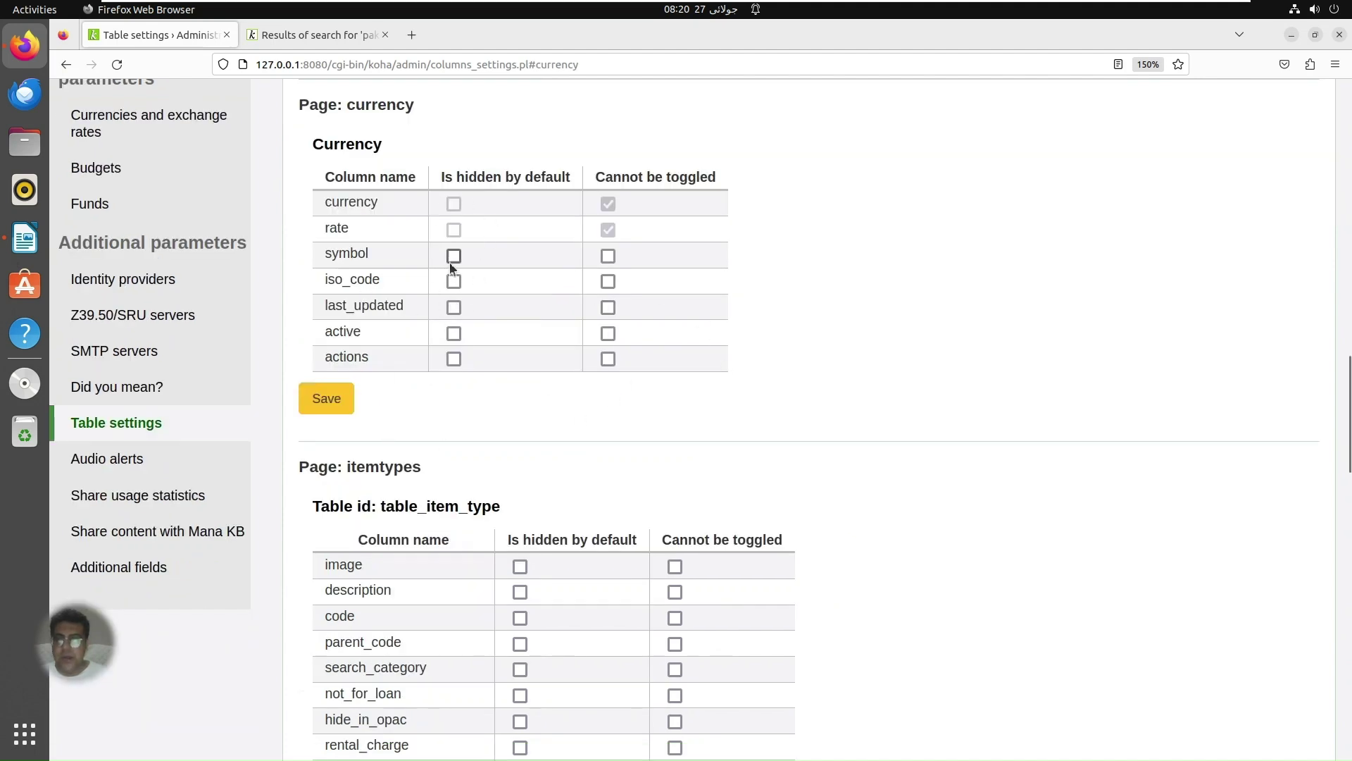
pyautogui.click(454, 282)
# Step: Open the Koha staff interface in a new browser tab and view its Currencies and exchange rates administration page
pyautogui.click(415, 39)
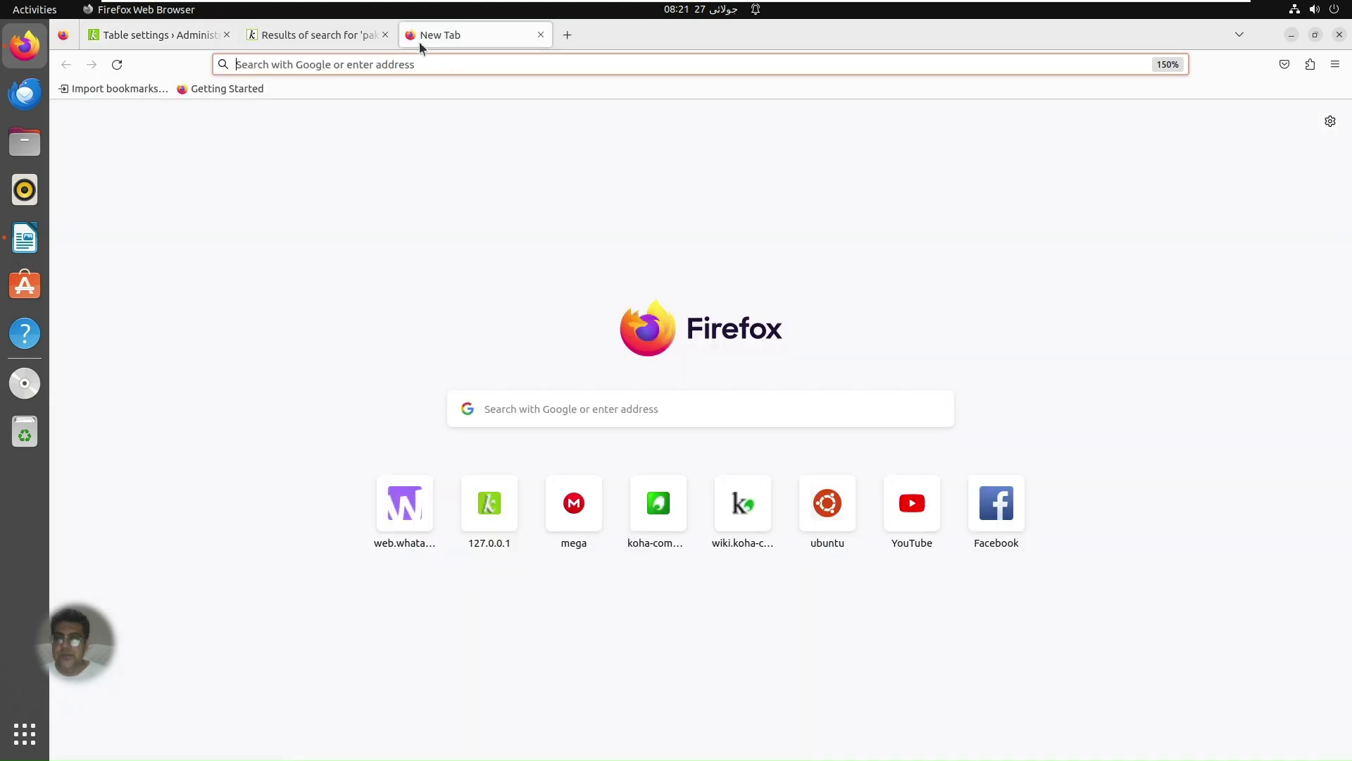
pyautogui.click(502, 498)
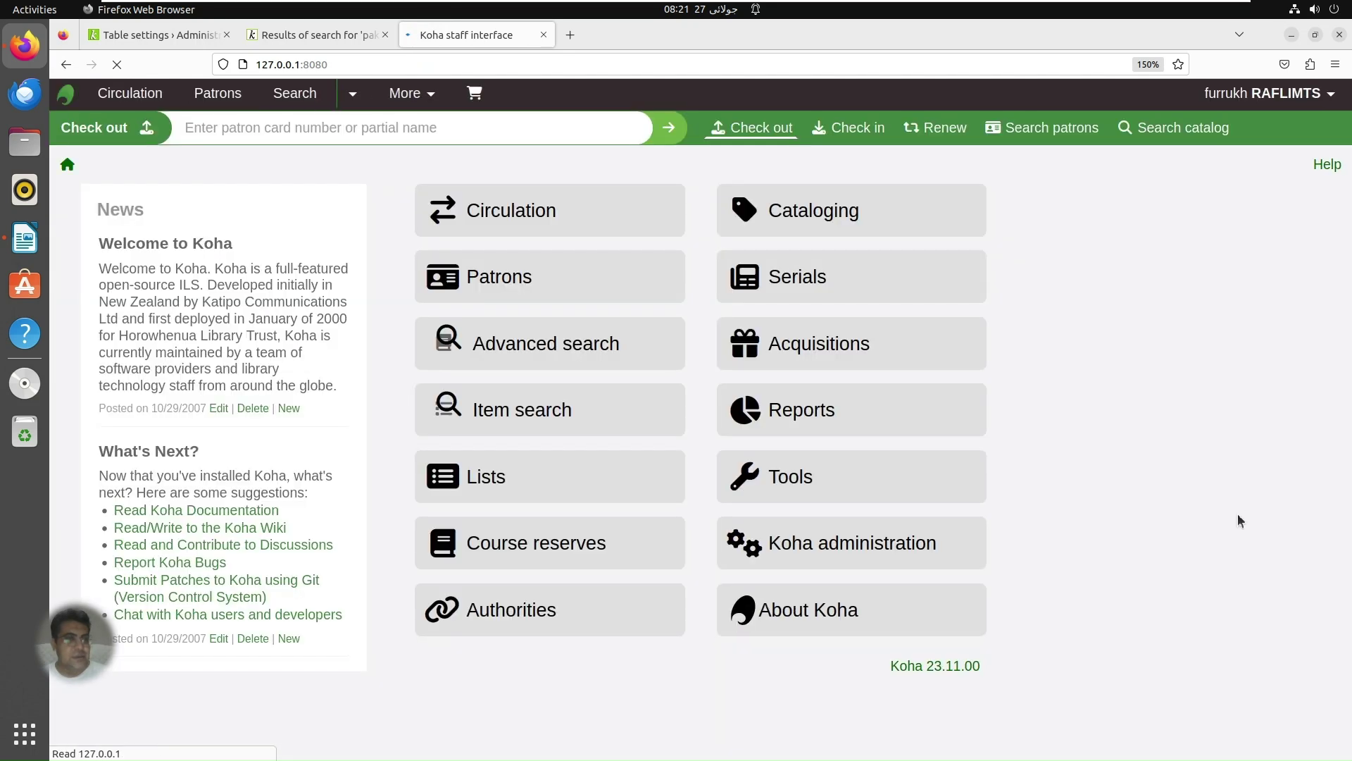
pyautogui.click(919, 561)
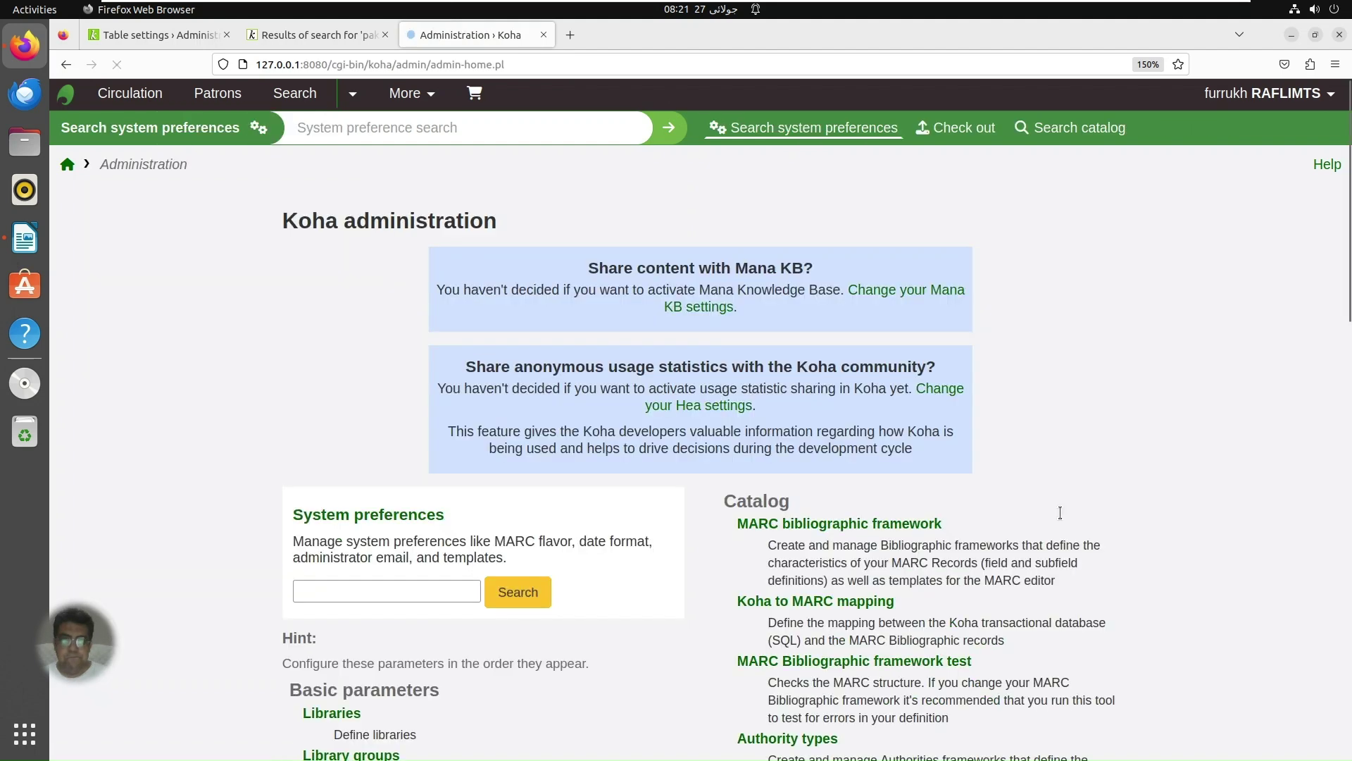
pyautogui.moveTo(1346, 277); pyautogui.dragTo(1345, 518)
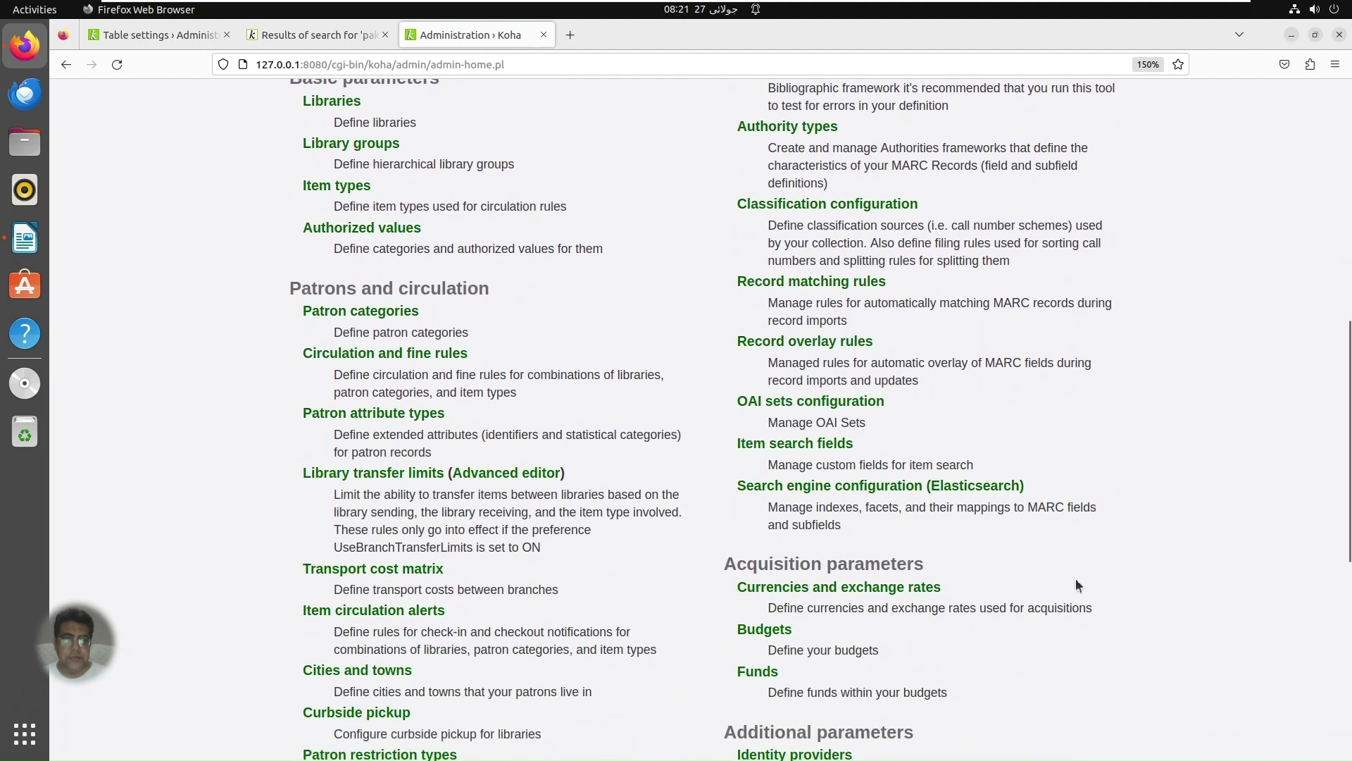
pyautogui.click(934, 593)
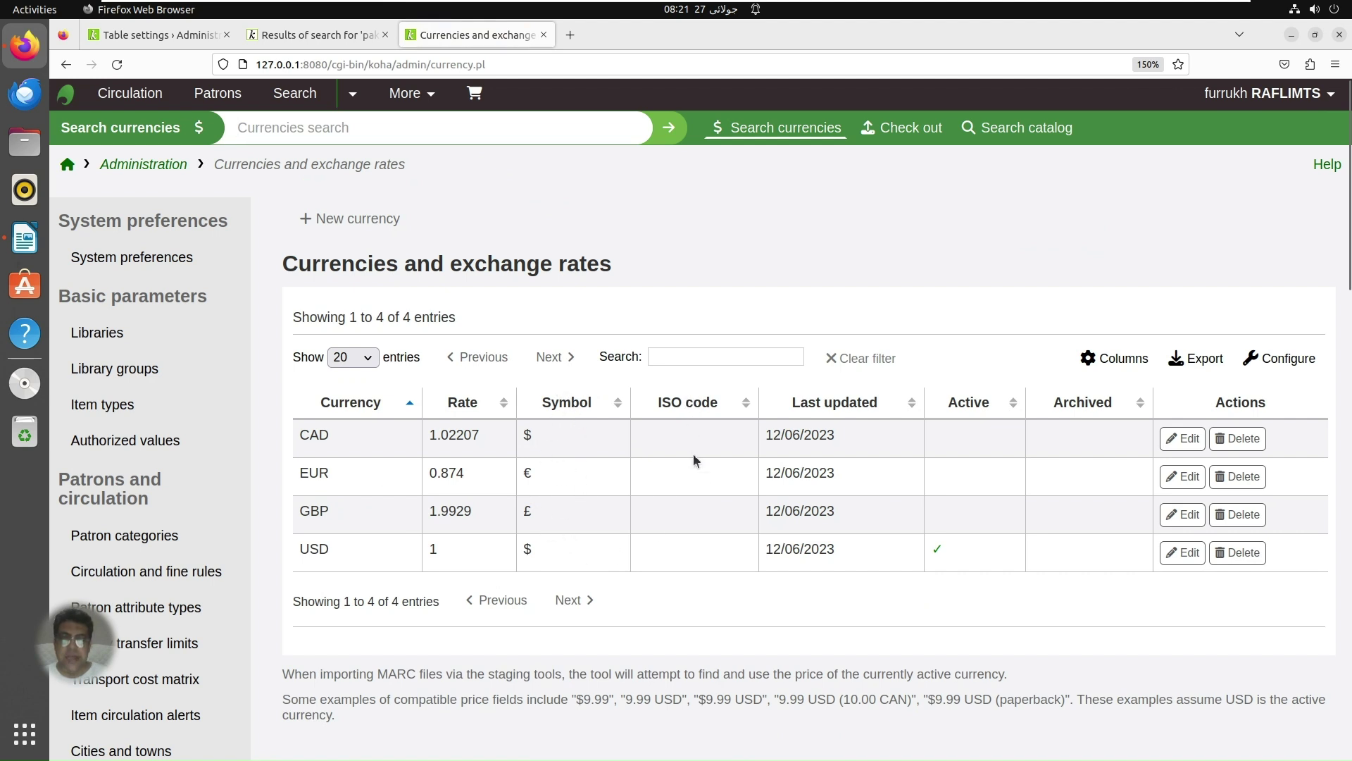
# Step: Save the currency table's column settings and reload the Currencies and exchange rates page to check its columns
pyautogui.click(333, 39)
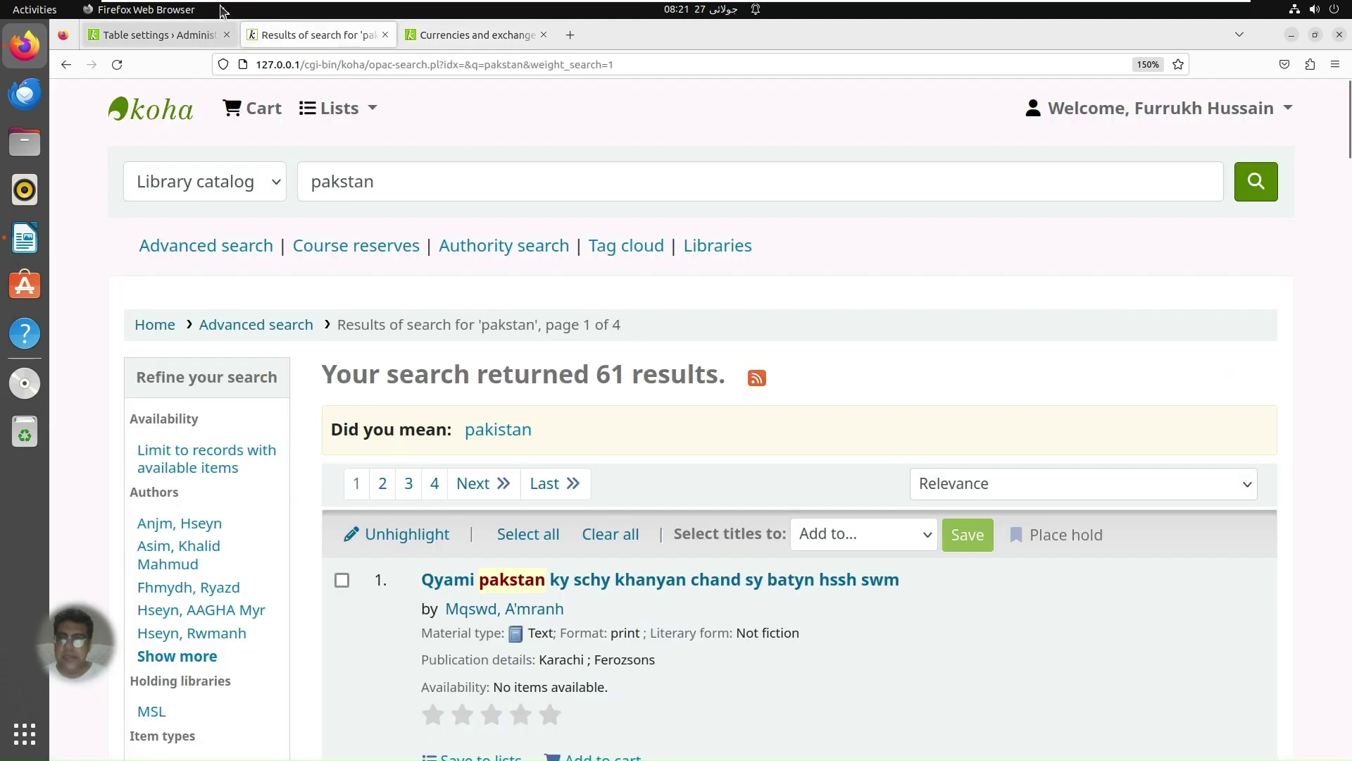
pyautogui.click(204, 34)
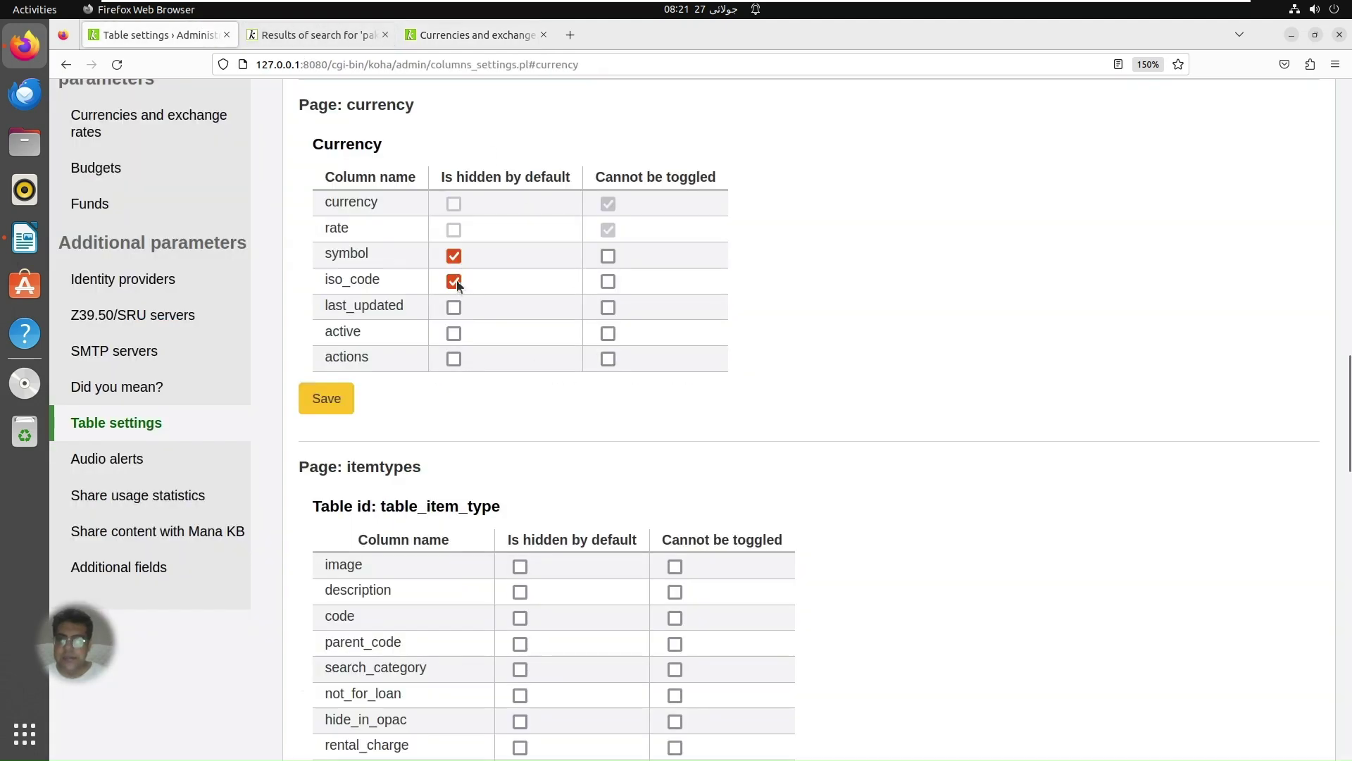
pyautogui.click(331, 397)
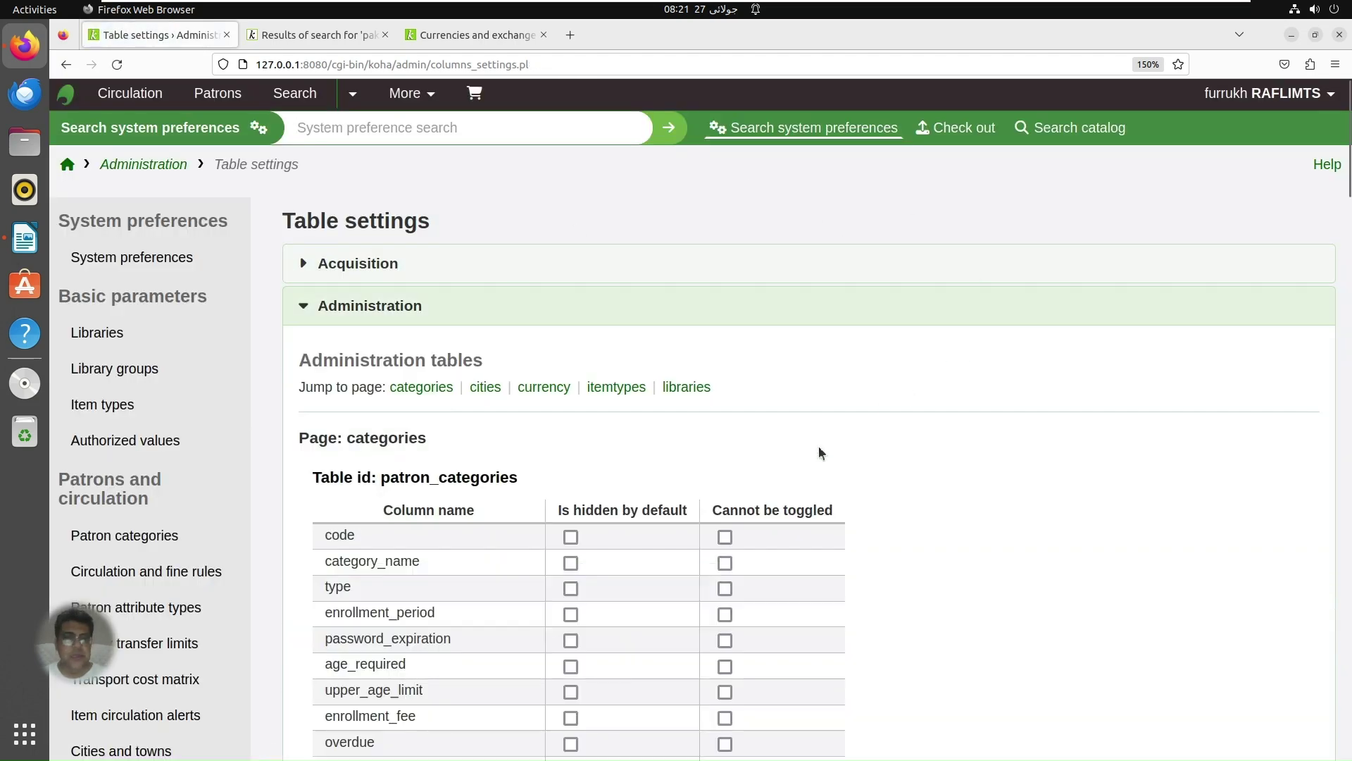
pyautogui.click(458, 35)
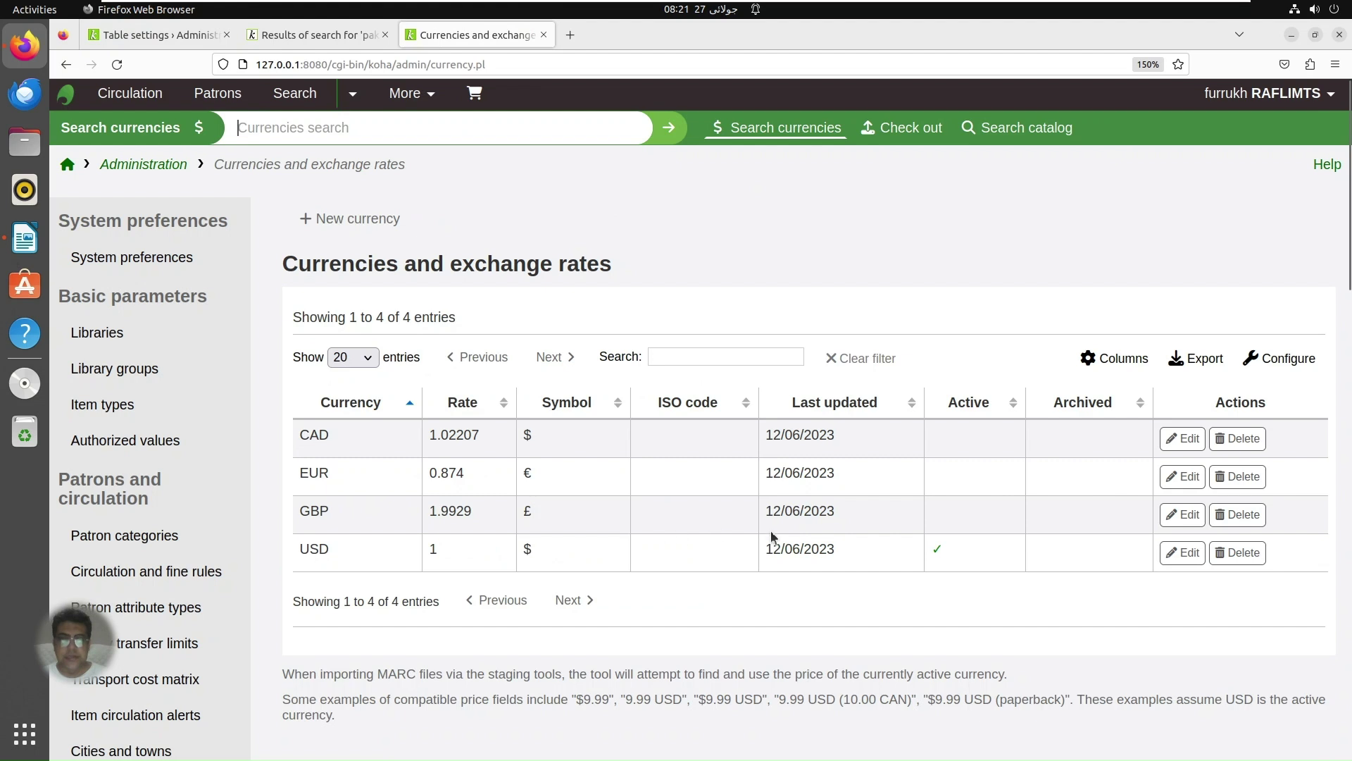
pyautogui.click(117, 72)
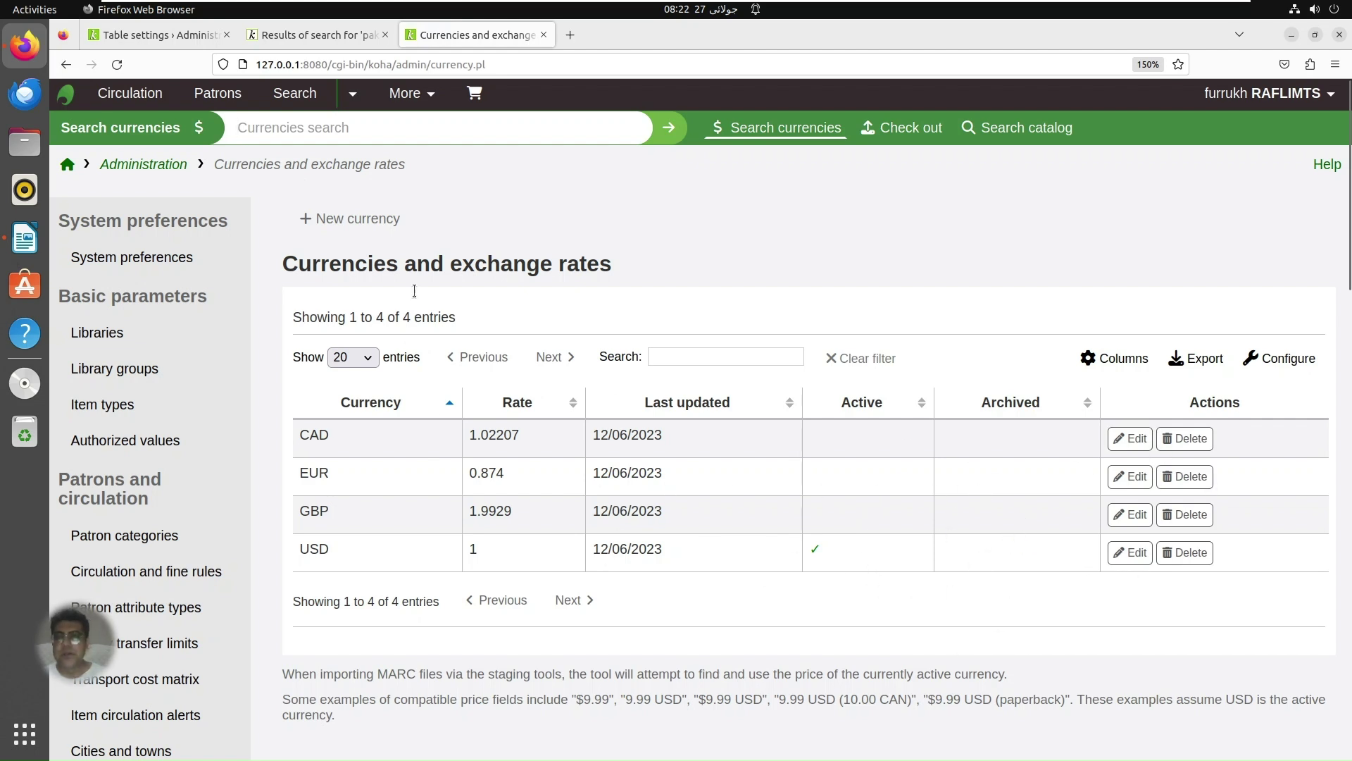
# Step: Return to Table settings and collapse the Administration section
pyautogui.click(192, 37)
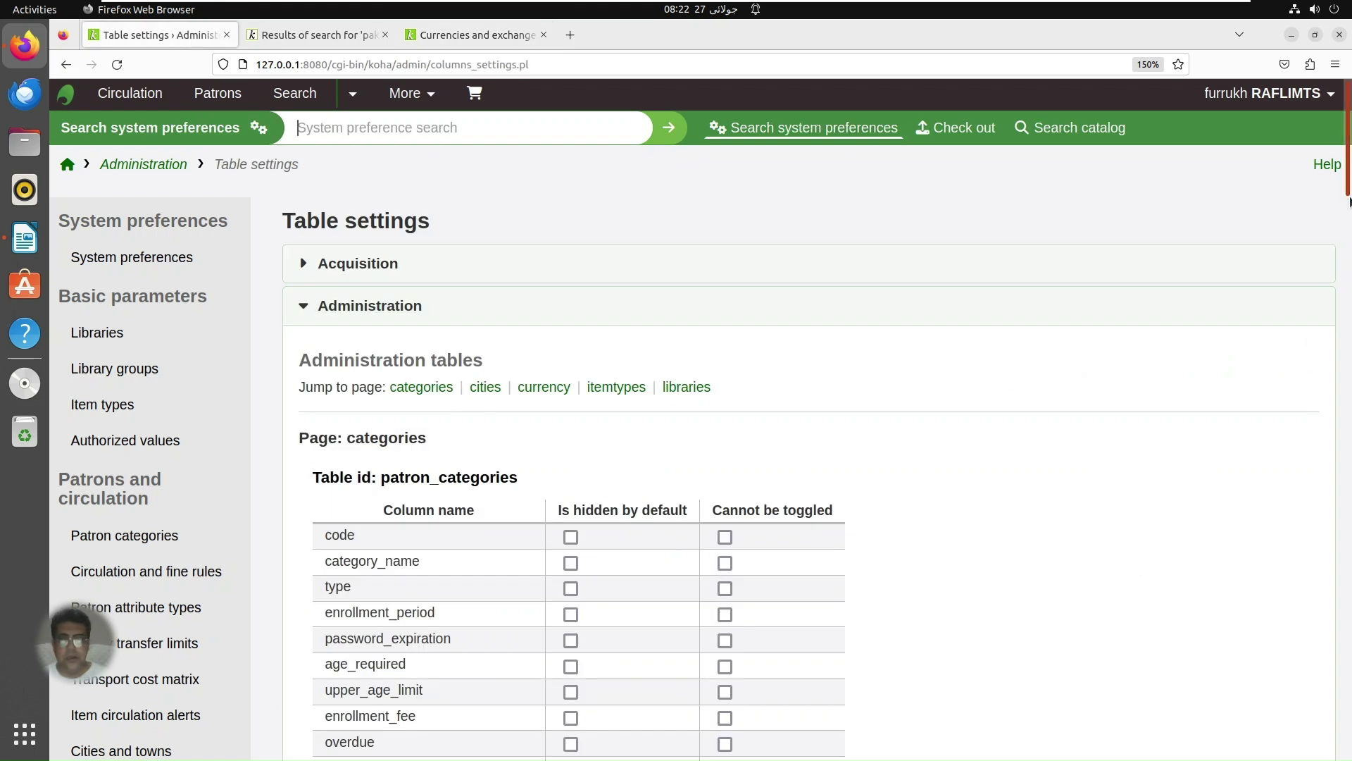
pyautogui.scroll(-2, 1347, 191)
pyautogui.click(354, 237)
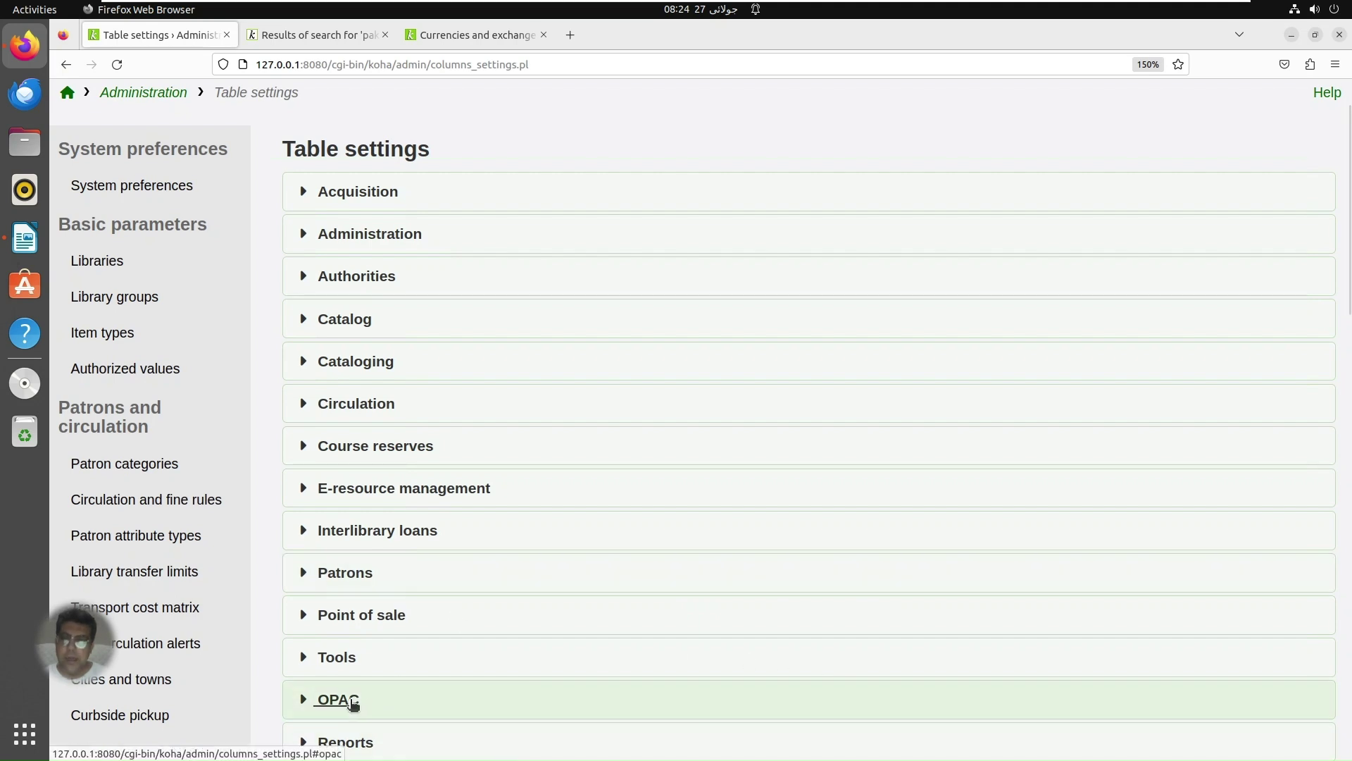
# Step: Expand the OPAC section of Table settings to view its biblio-detail tables
pyautogui.click(354, 704)
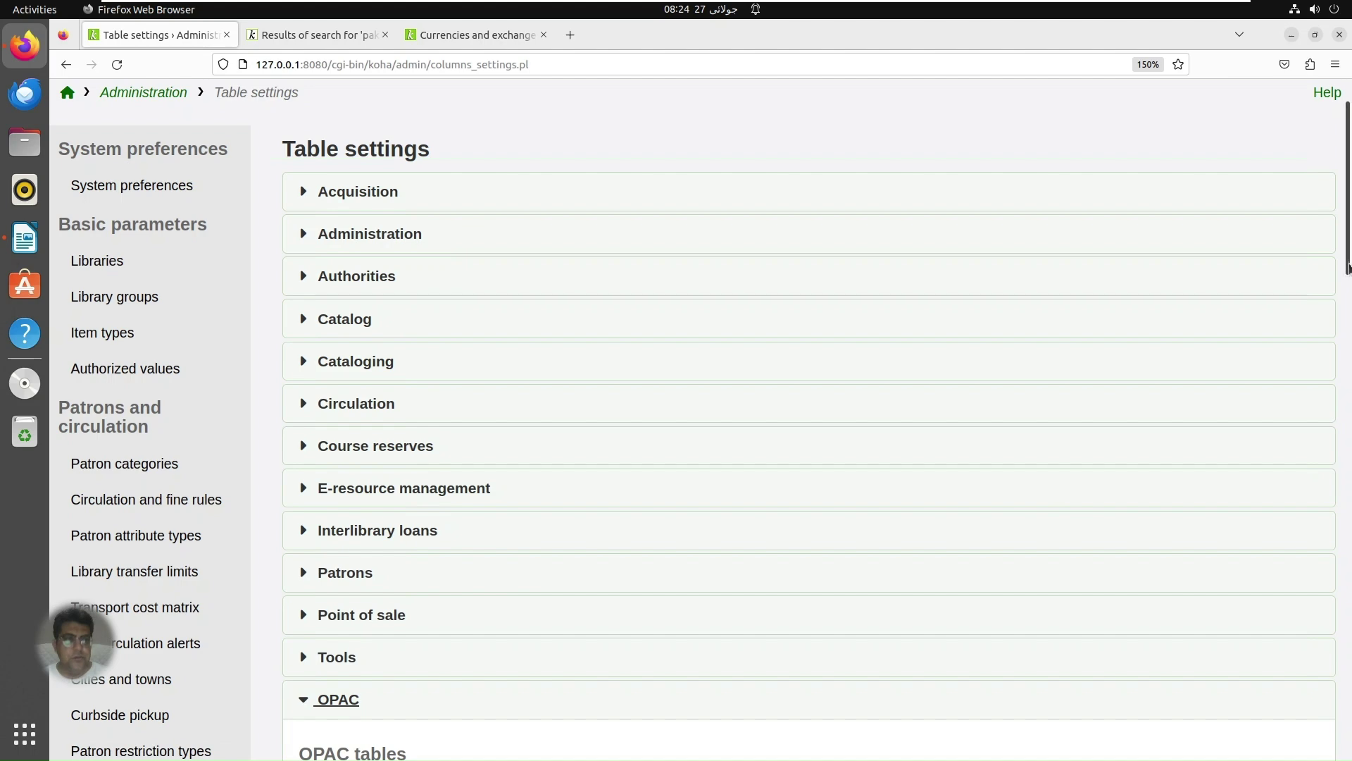
pyautogui.moveTo(1346, 271); pyautogui.dragTo(1347, 305)
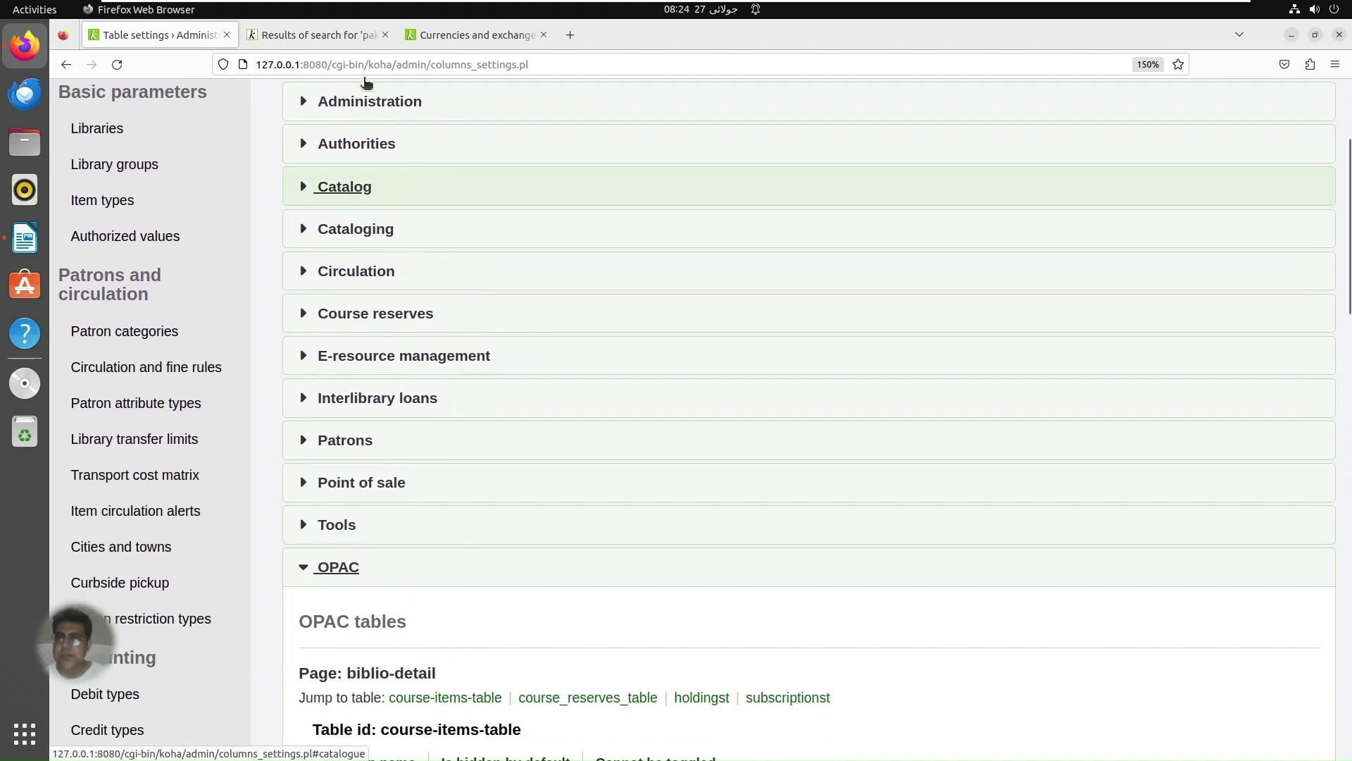
# Step: Search the OPAC catalog for education and open the record Integrating educational technology into teaching to view its holdings table
pyautogui.click(336, 37)
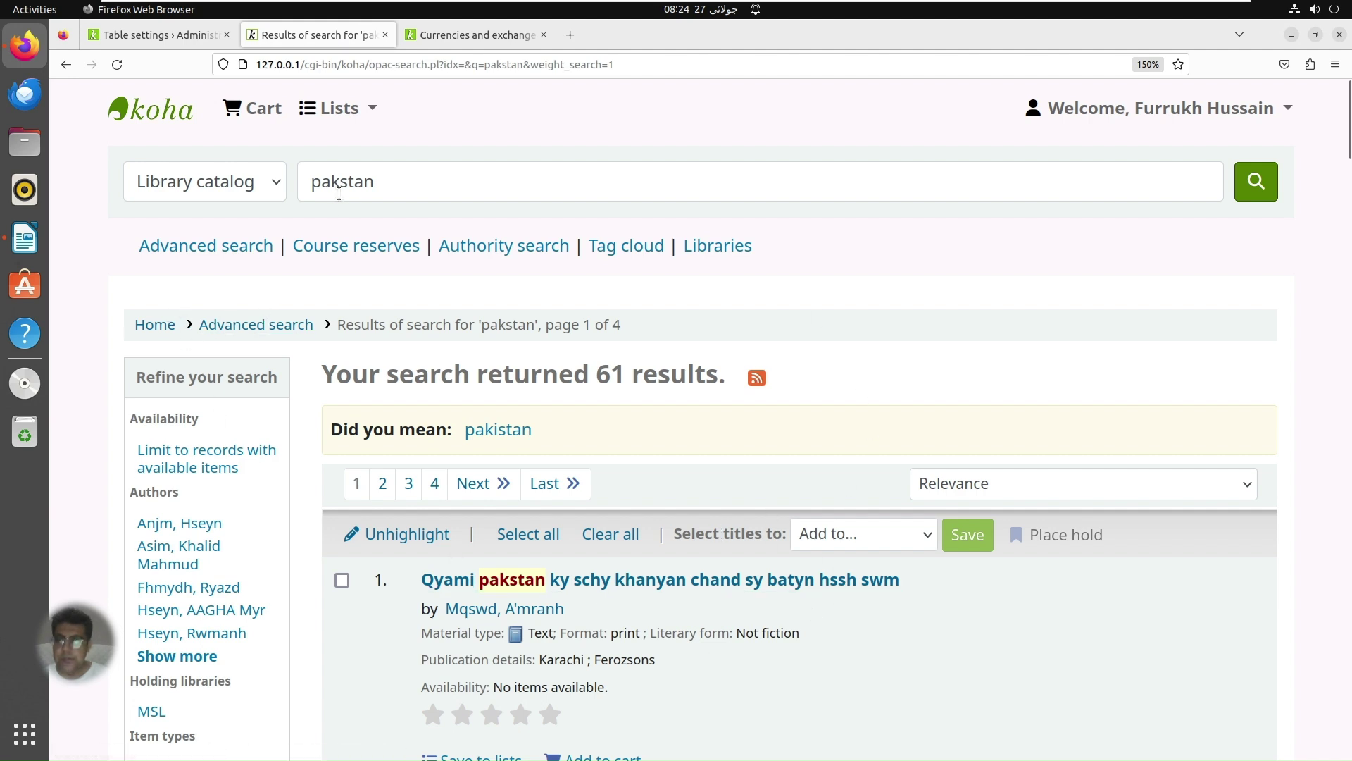
pyautogui.doubleClick(387, 189)
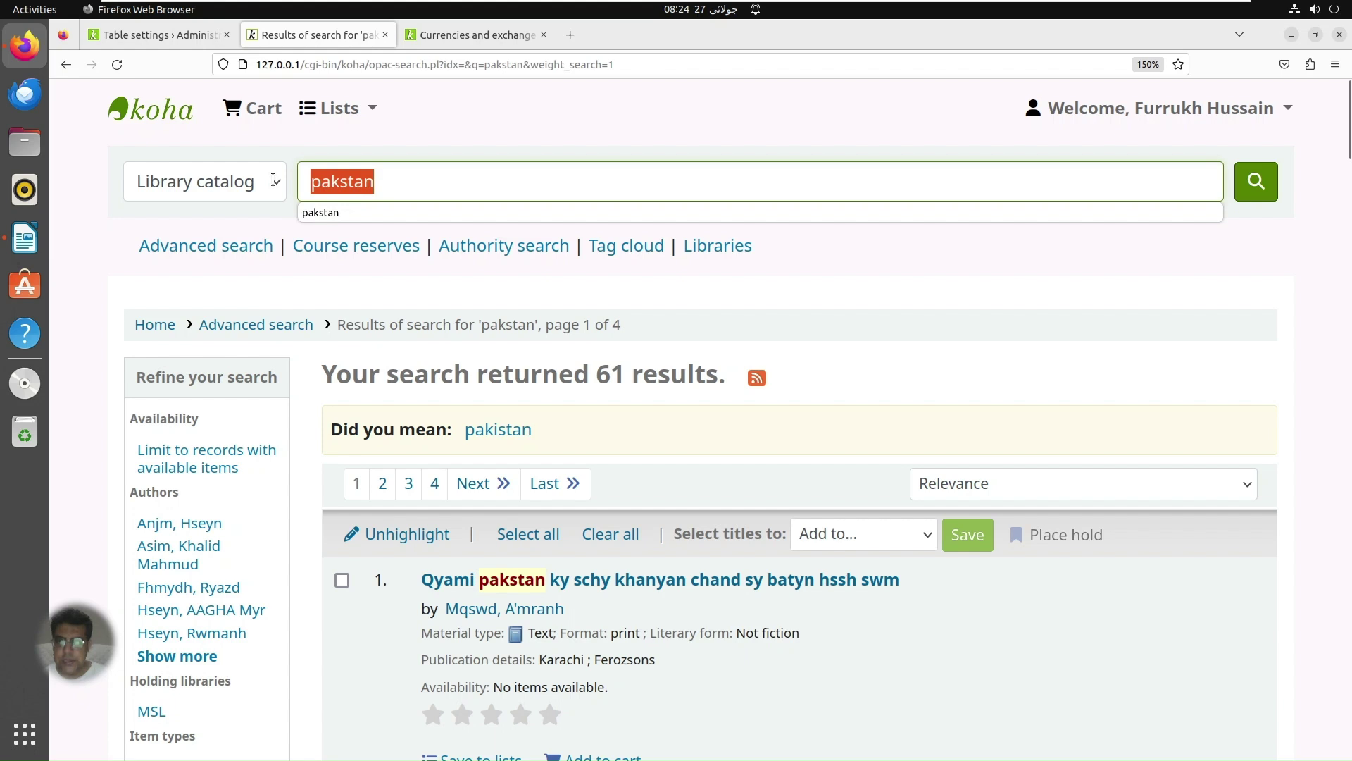
pyautogui.write('ed')
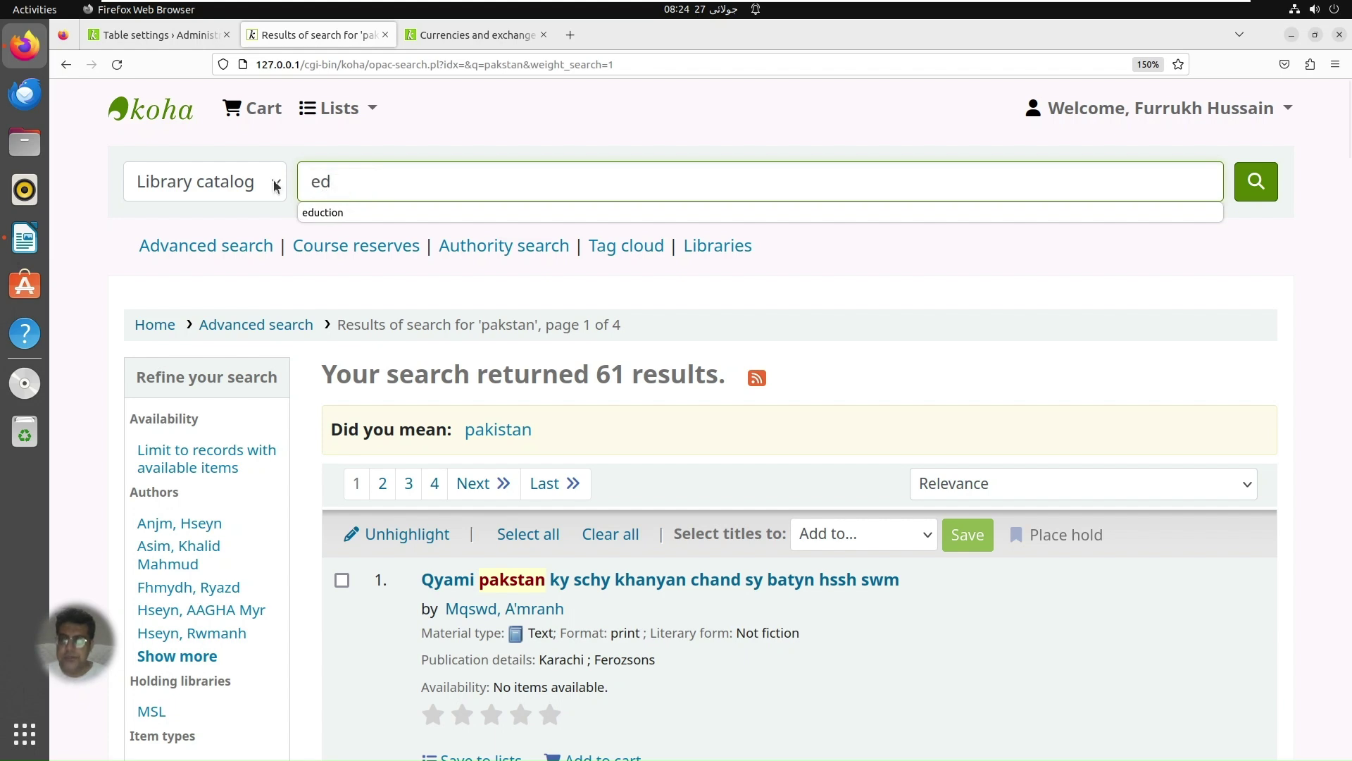
pyautogui.click(352, 214)
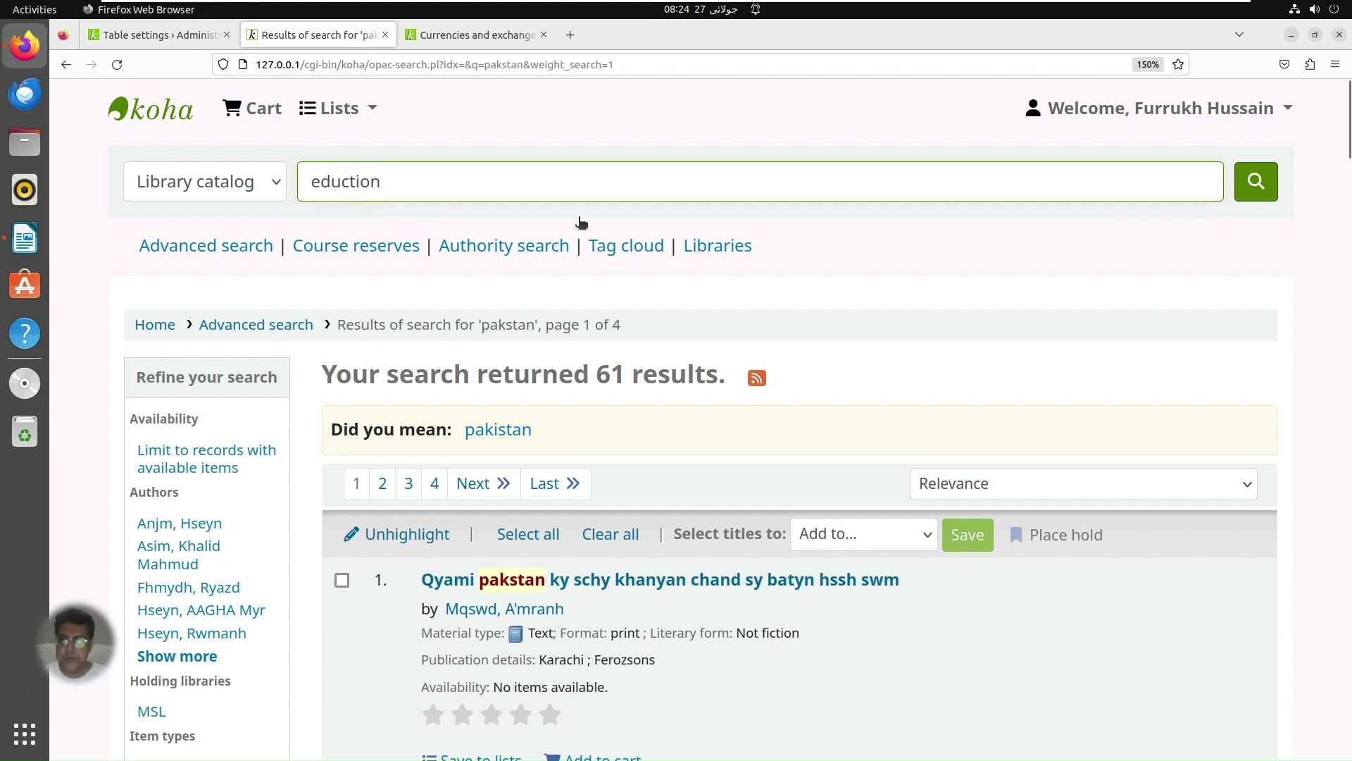
pyautogui.click(343, 181)
pyautogui.press('Escape')
pyautogui.write('a')
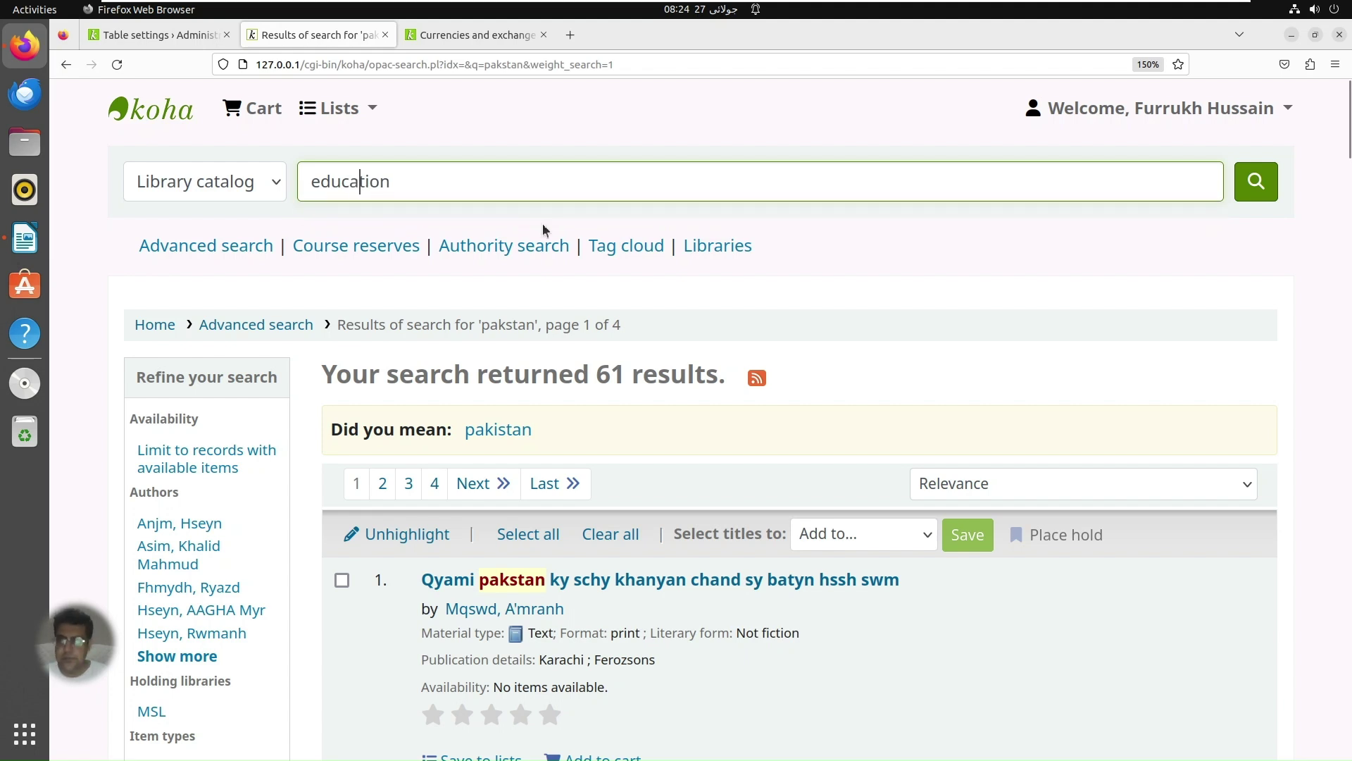
pyautogui.click(1264, 186)
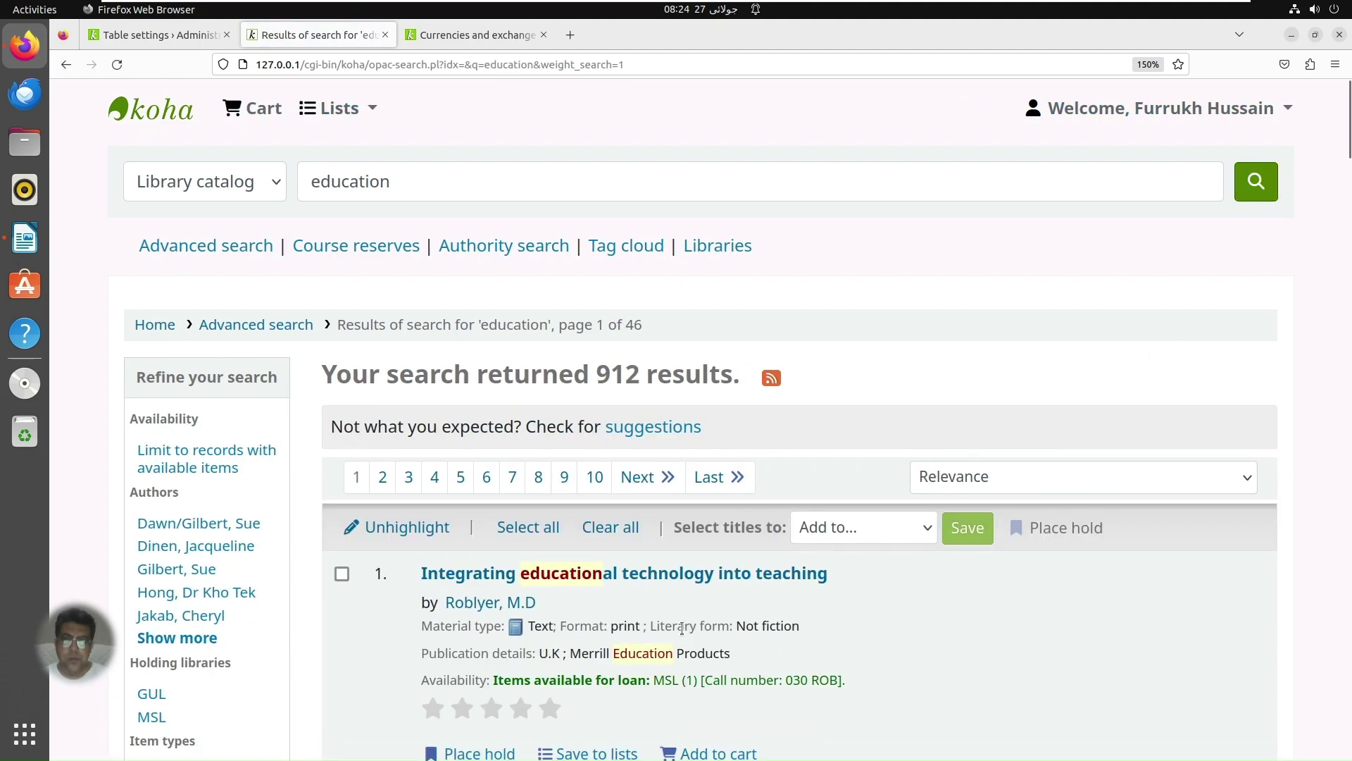
pyautogui.click(699, 576)
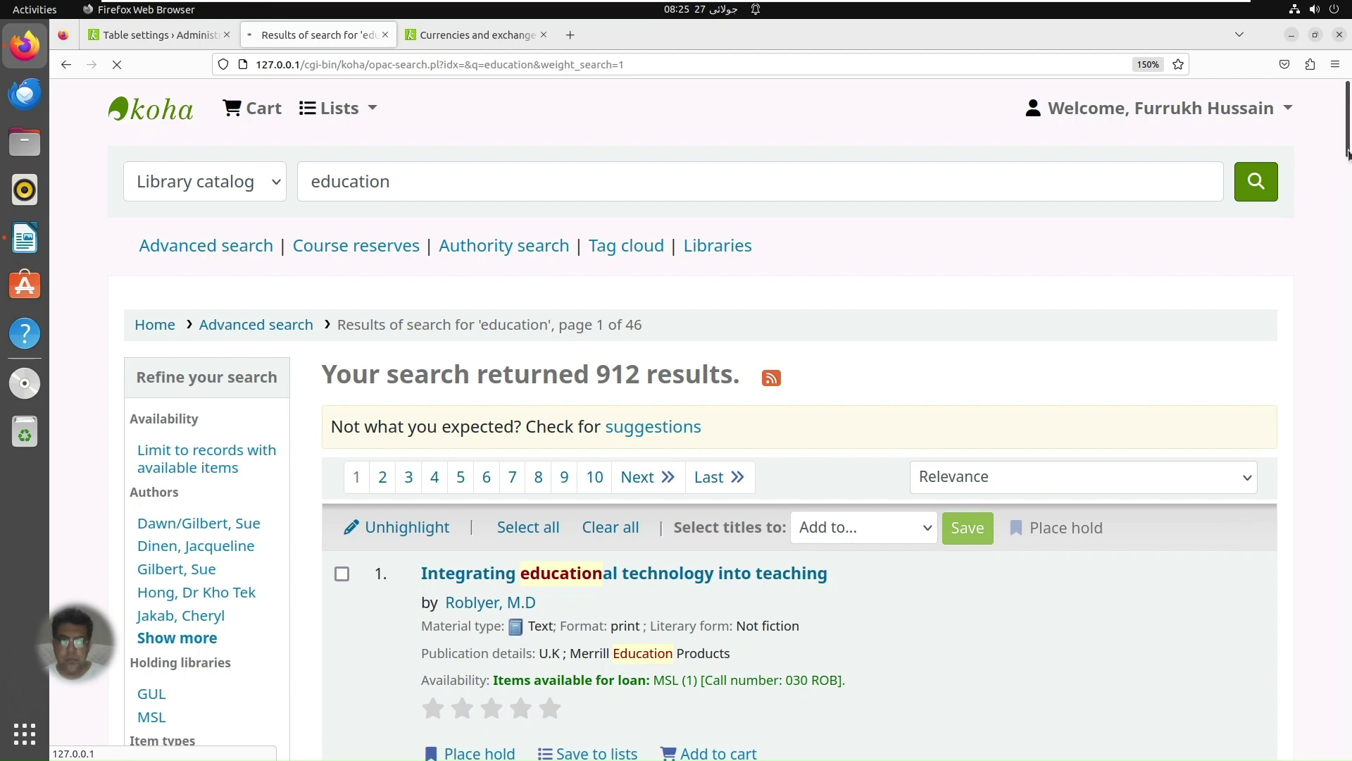
pyautogui.moveTo(1349, 157); pyautogui.dragTo(1349, 319)
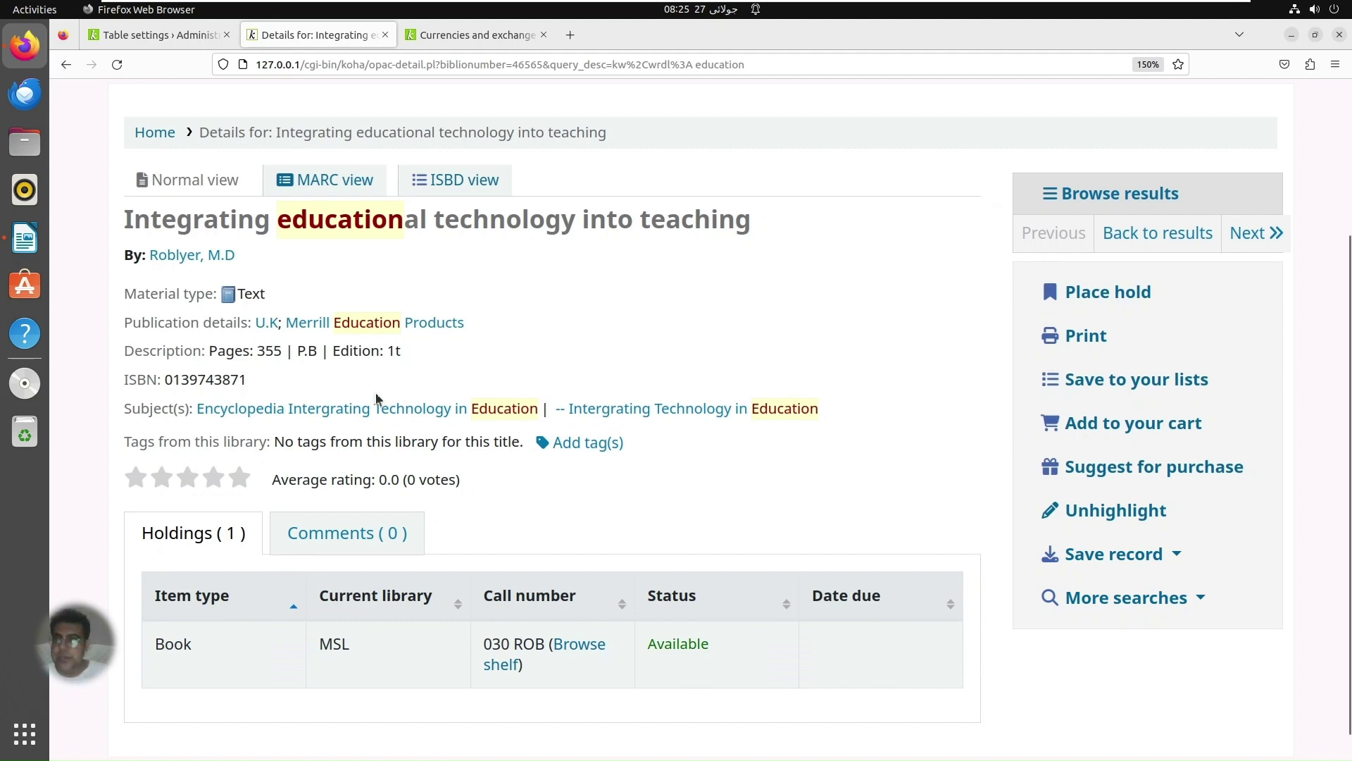
# Step: Leave item_barcode not hidden by default in the OPAC holdingst table of Table settings and save the OPAC column settings
pyautogui.click(184, 37)
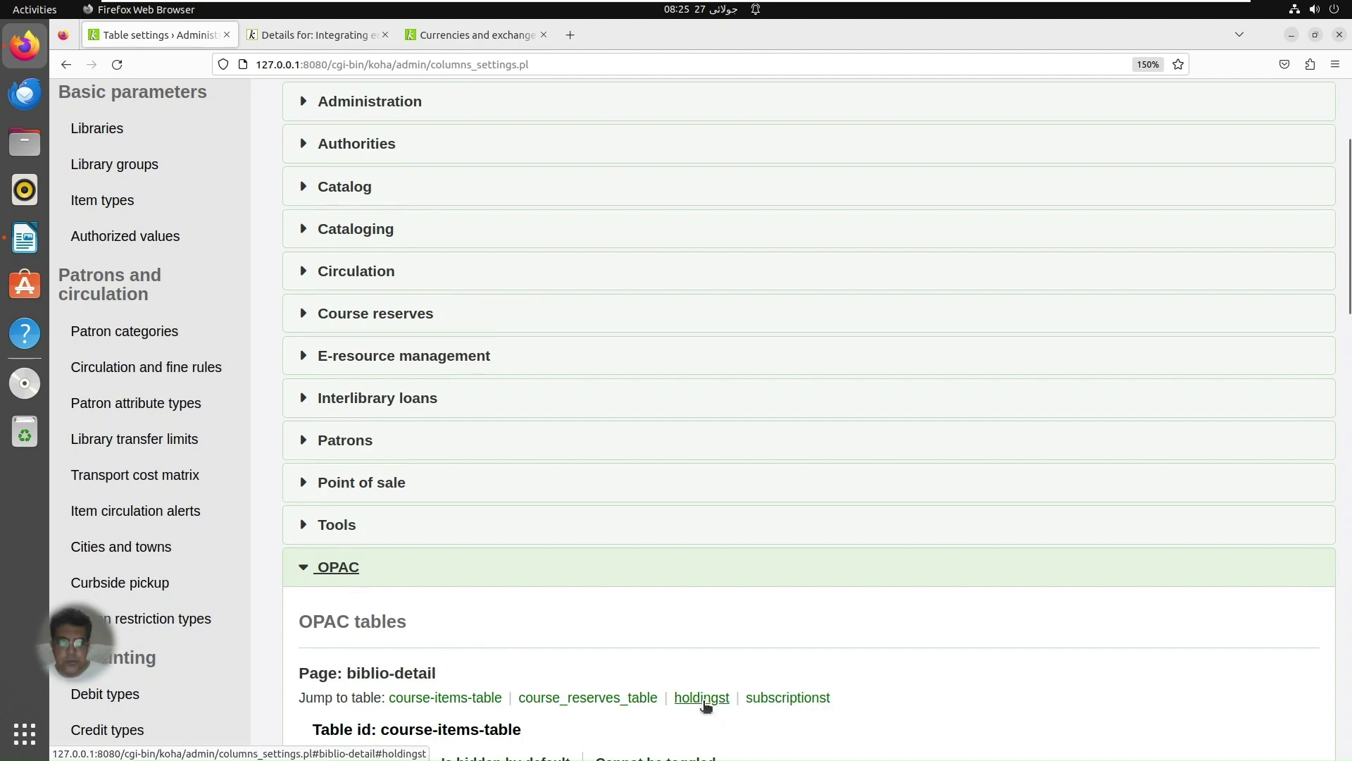
pyautogui.click(699, 698)
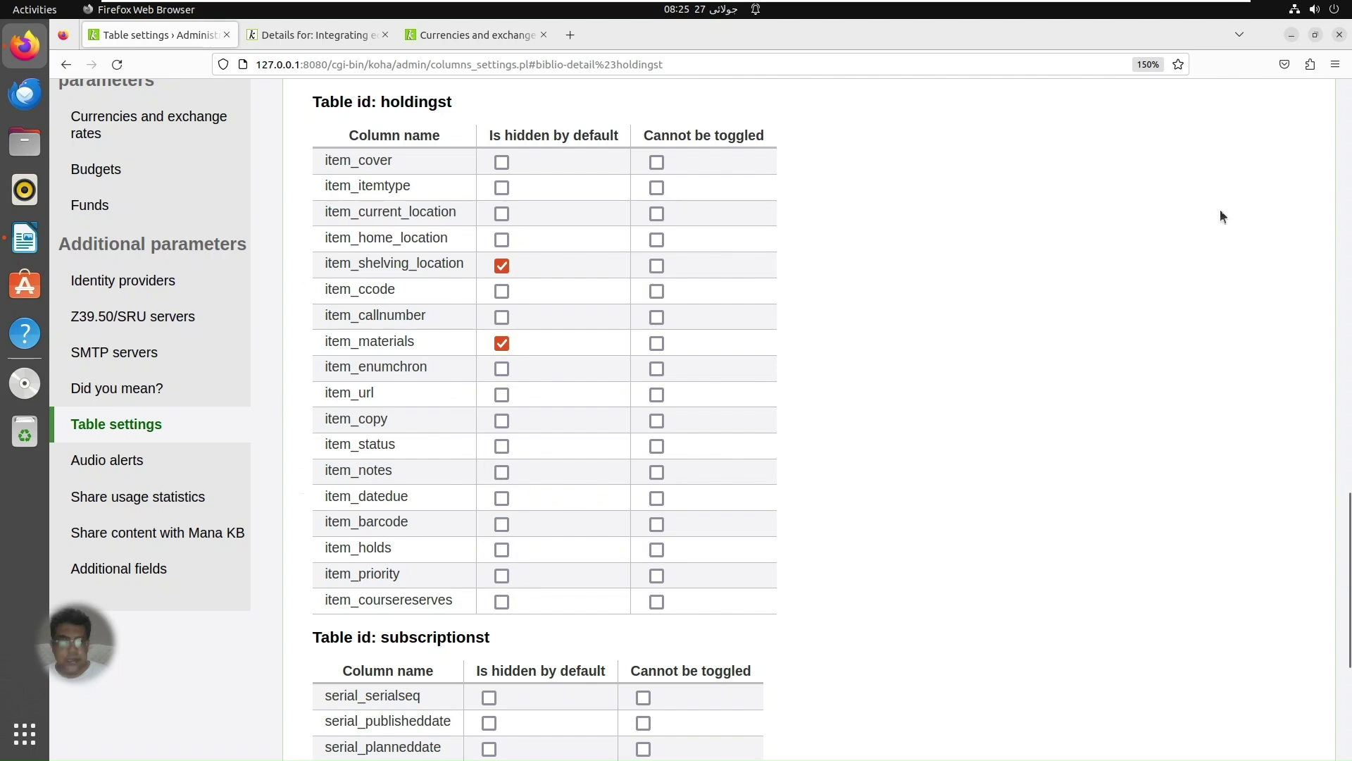
pyautogui.scroll(15, 493, 605)
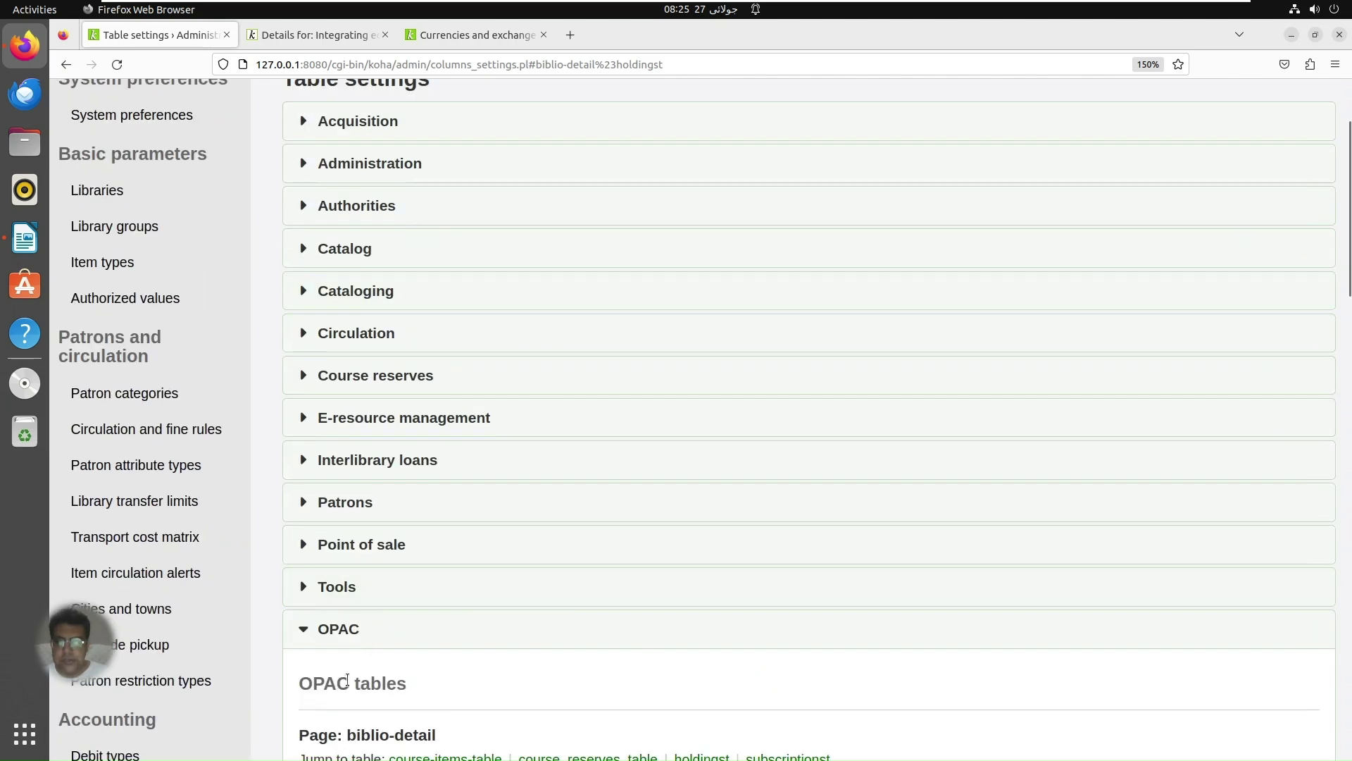
pyautogui.moveTo(1347, 234); pyautogui.dragTo(1342, 444)
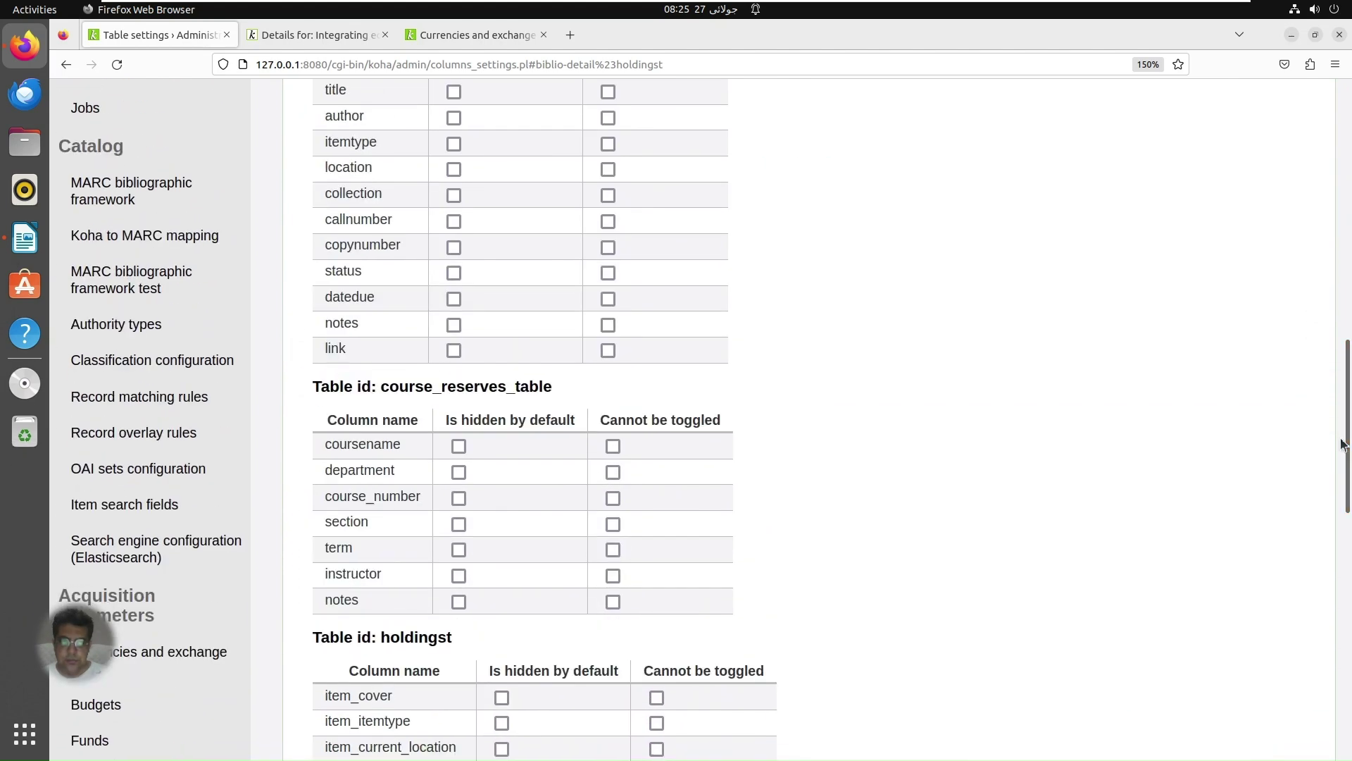
pyautogui.click(1343, 528)
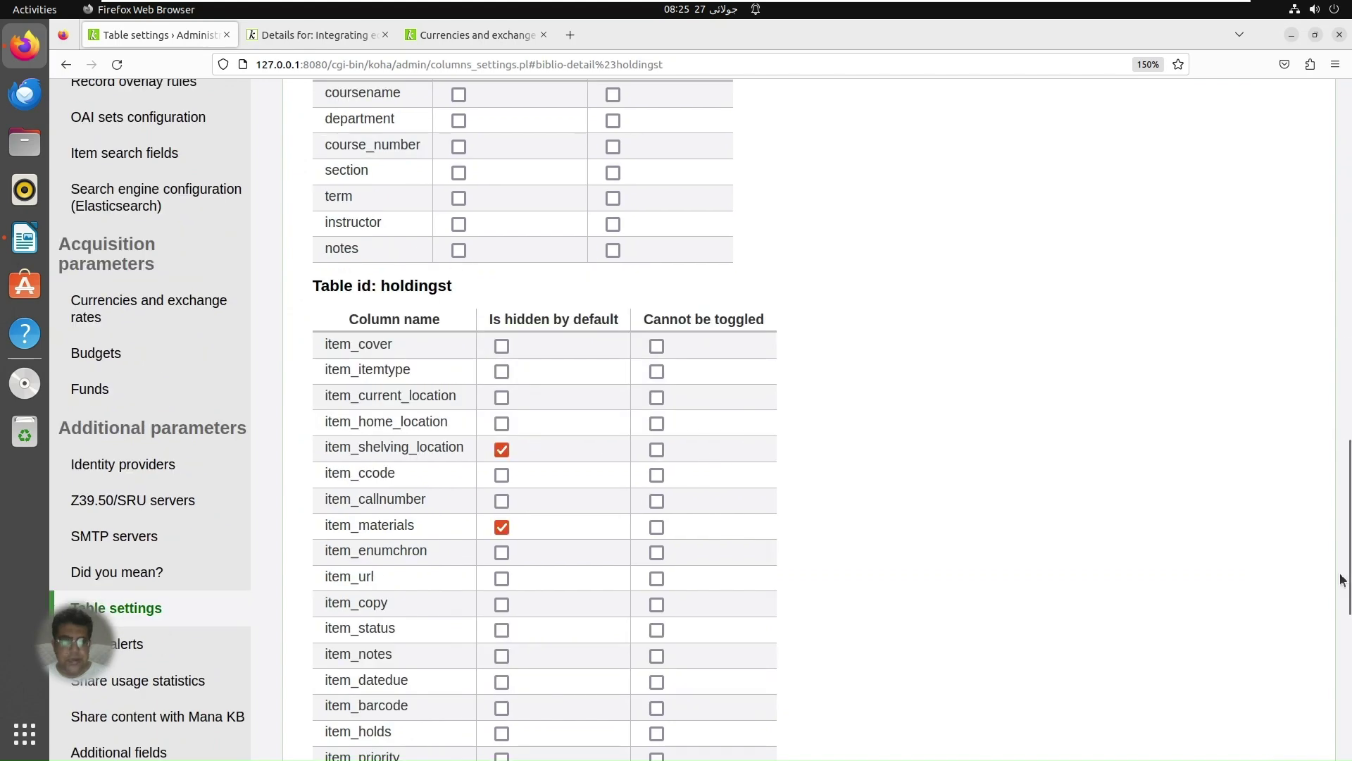
pyautogui.click(1346, 629)
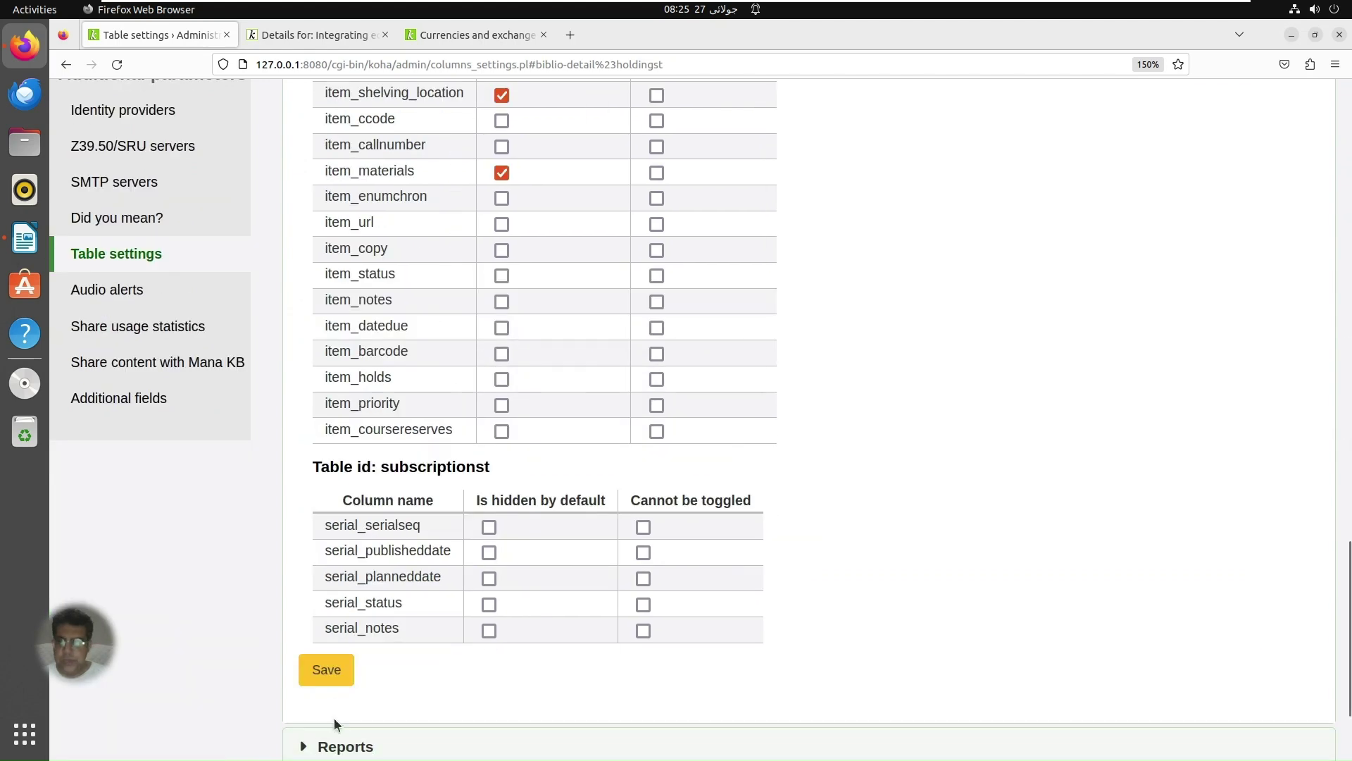
pyautogui.click(334, 680)
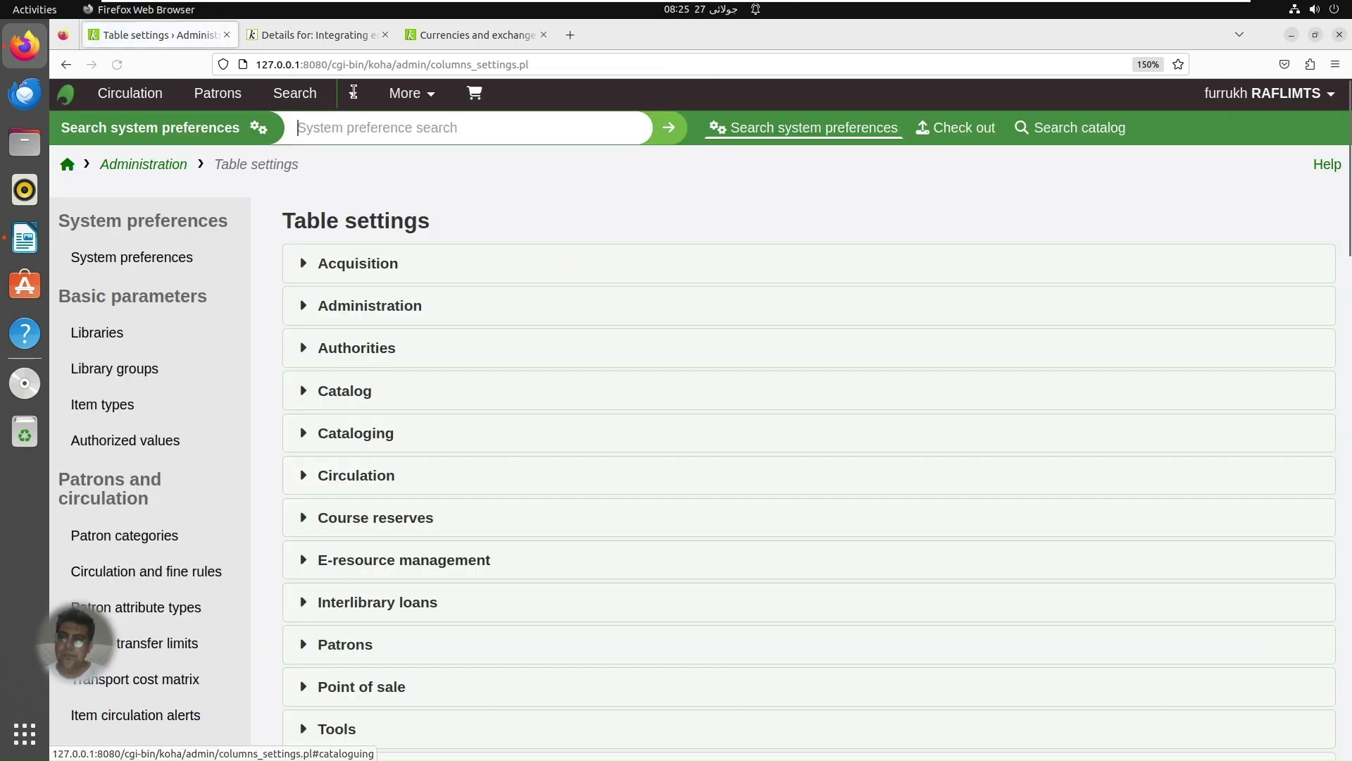
# Step: Reload the OPAC record Integrating educational technology into teaching and check the columns of its holdings table
pyautogui.click(331, 37)
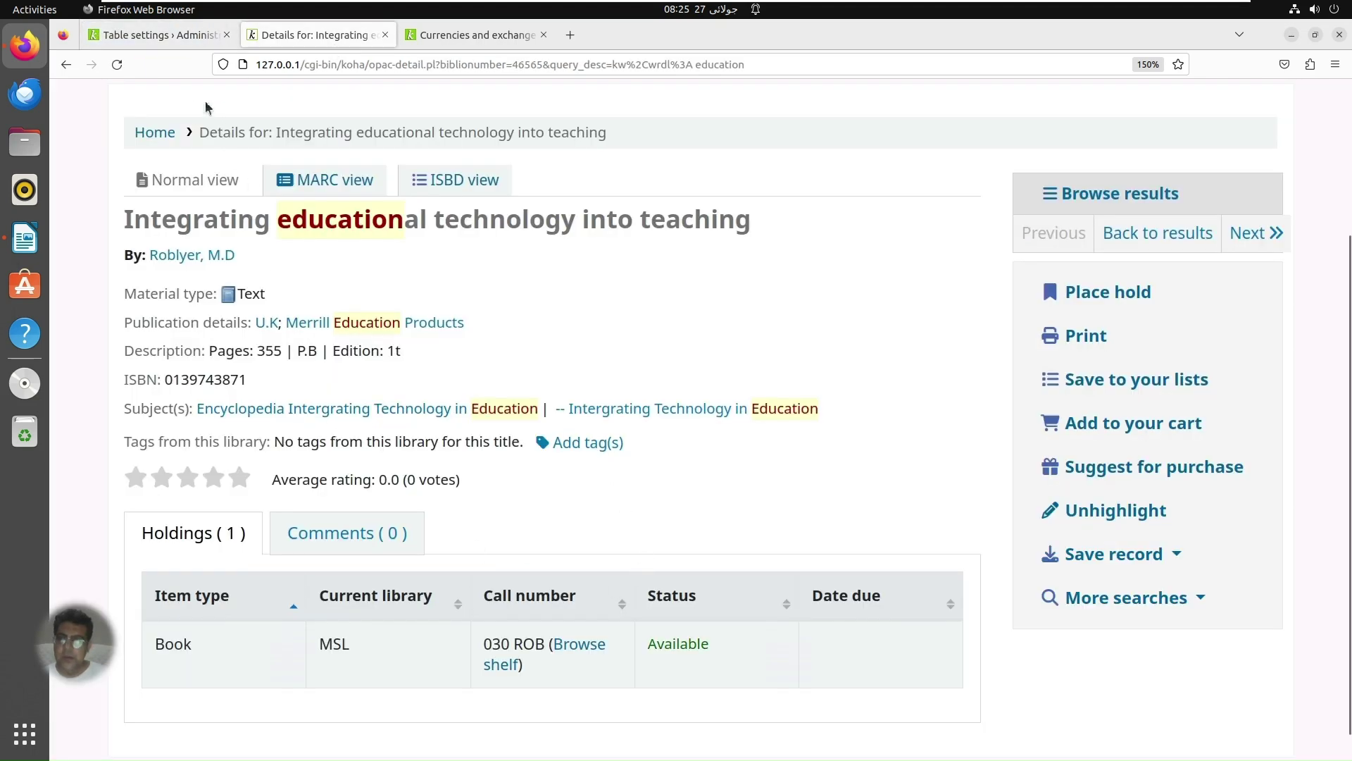
pyautogui.click(125, 64)
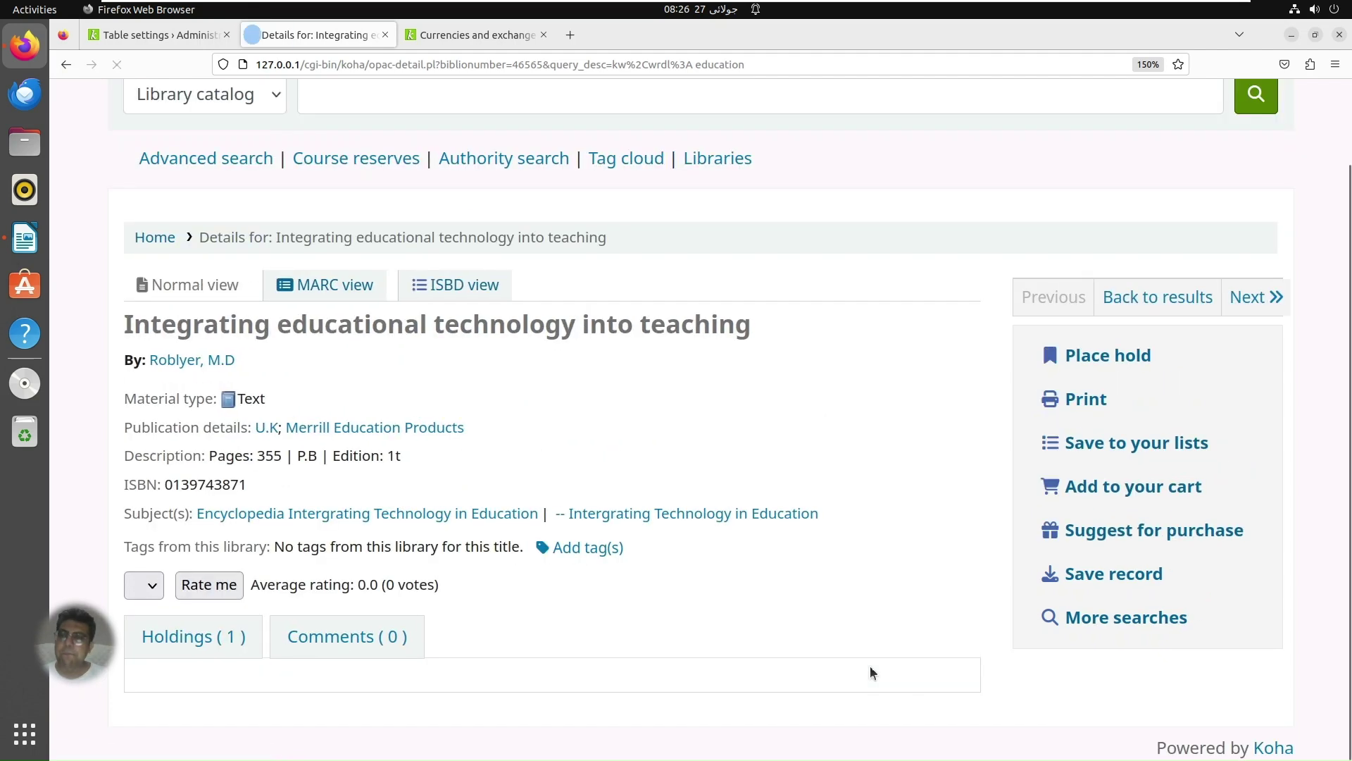
pyautogui.moveTo(1350, 356); pyautogui.dragTo(1350, 434)
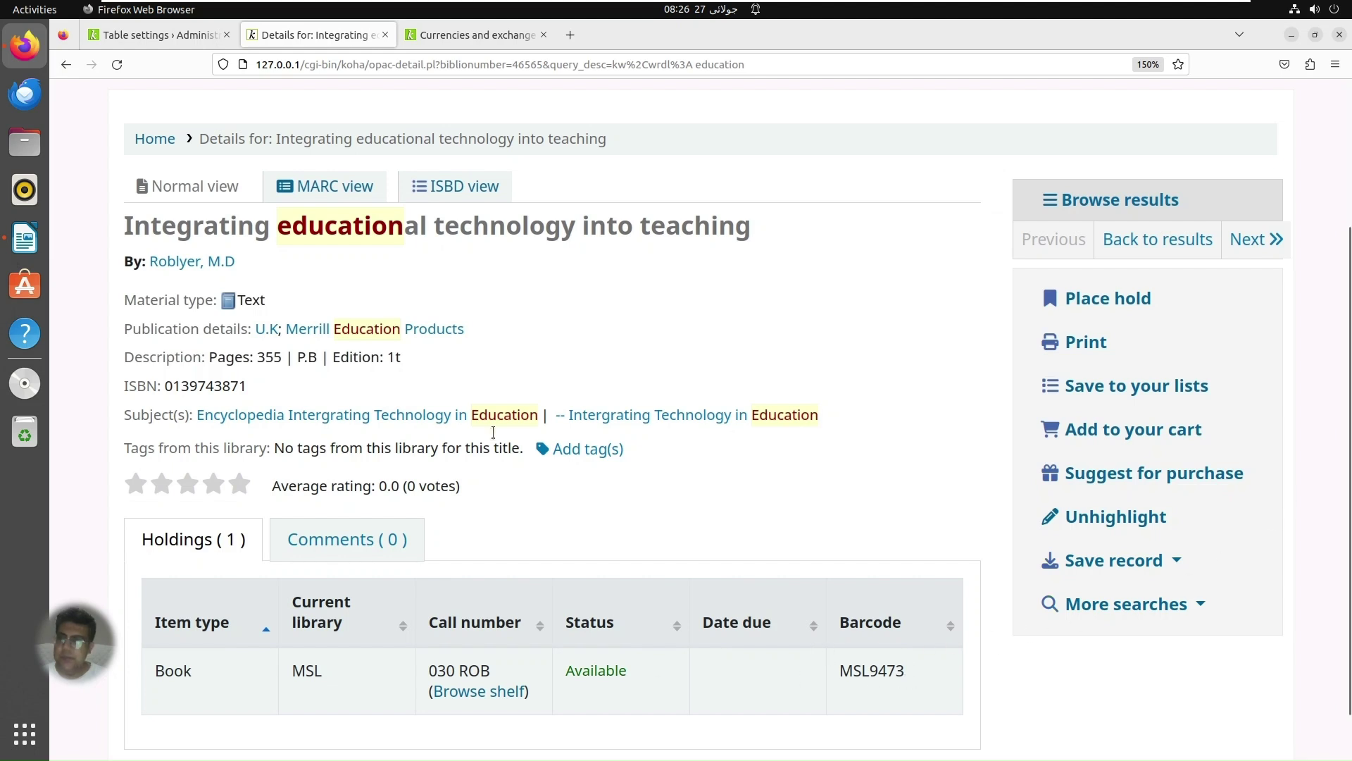
# Step: Return to Table settings and collapse the OPAC section
pyautogui.click(170, 38)
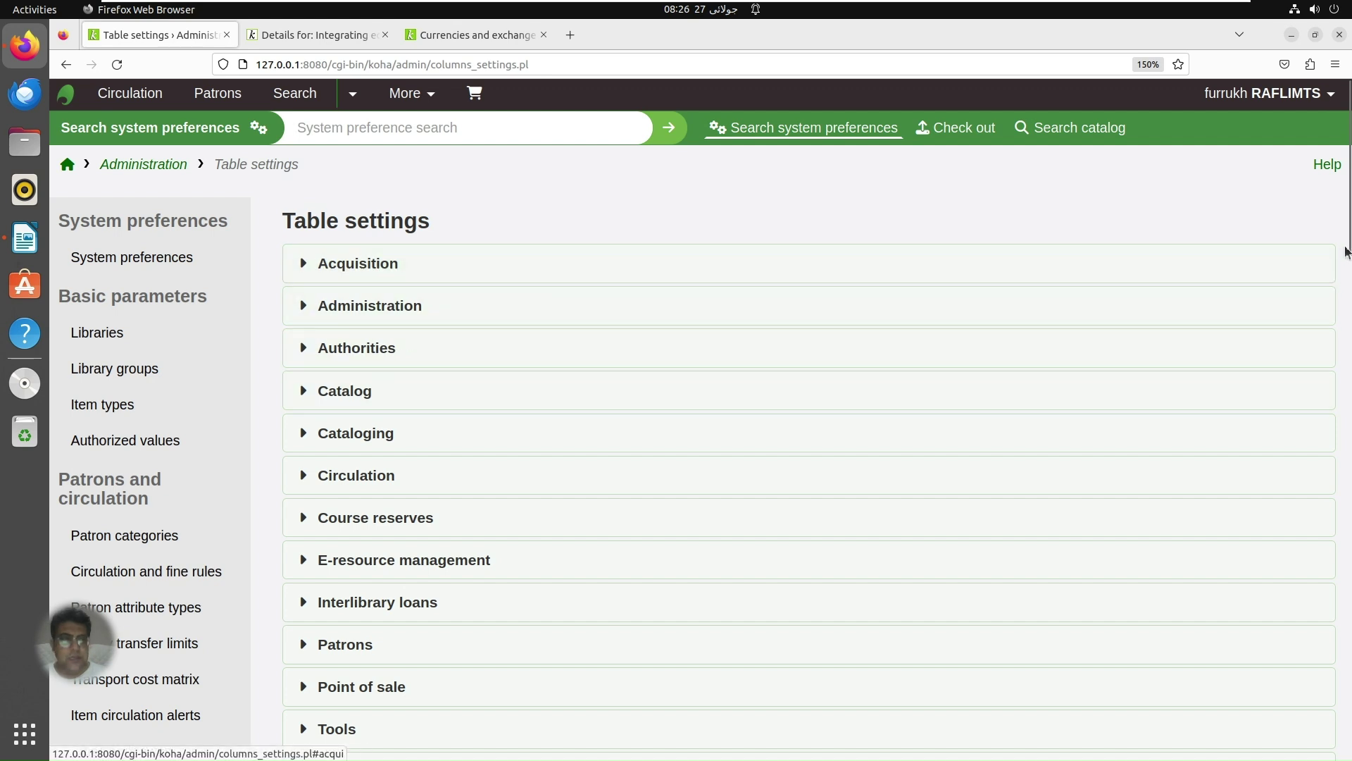
pyautogui.moveTo(1349, 250); pyautogui.dragTo(1349, 361)
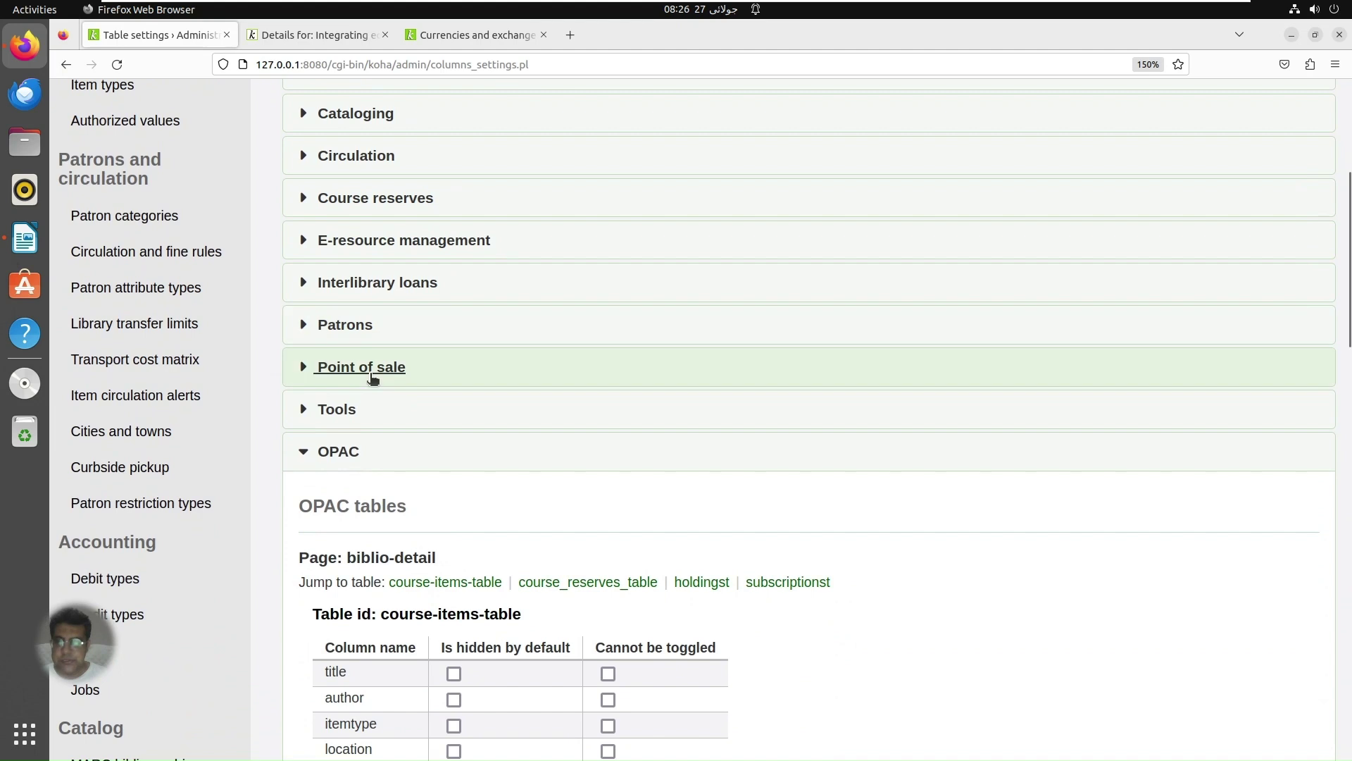
pyautogui.click(338, 451)
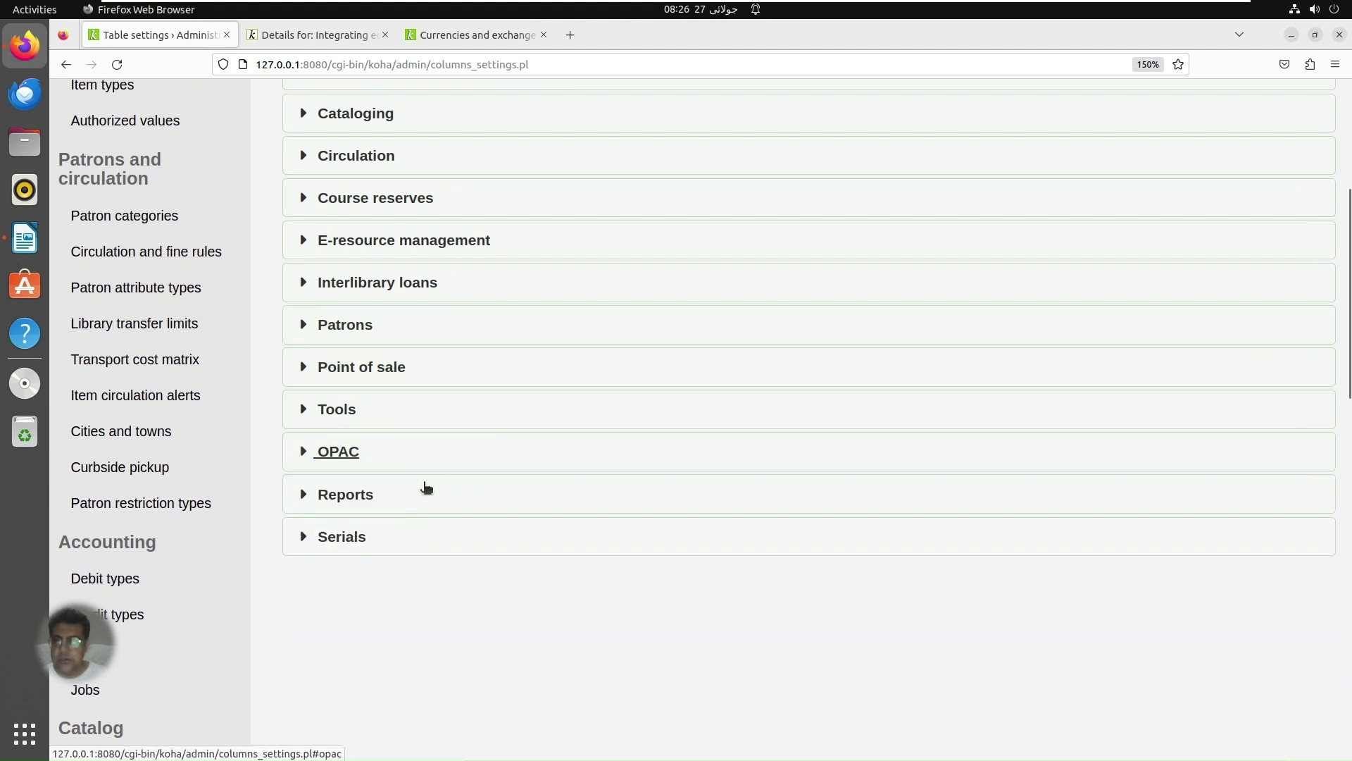
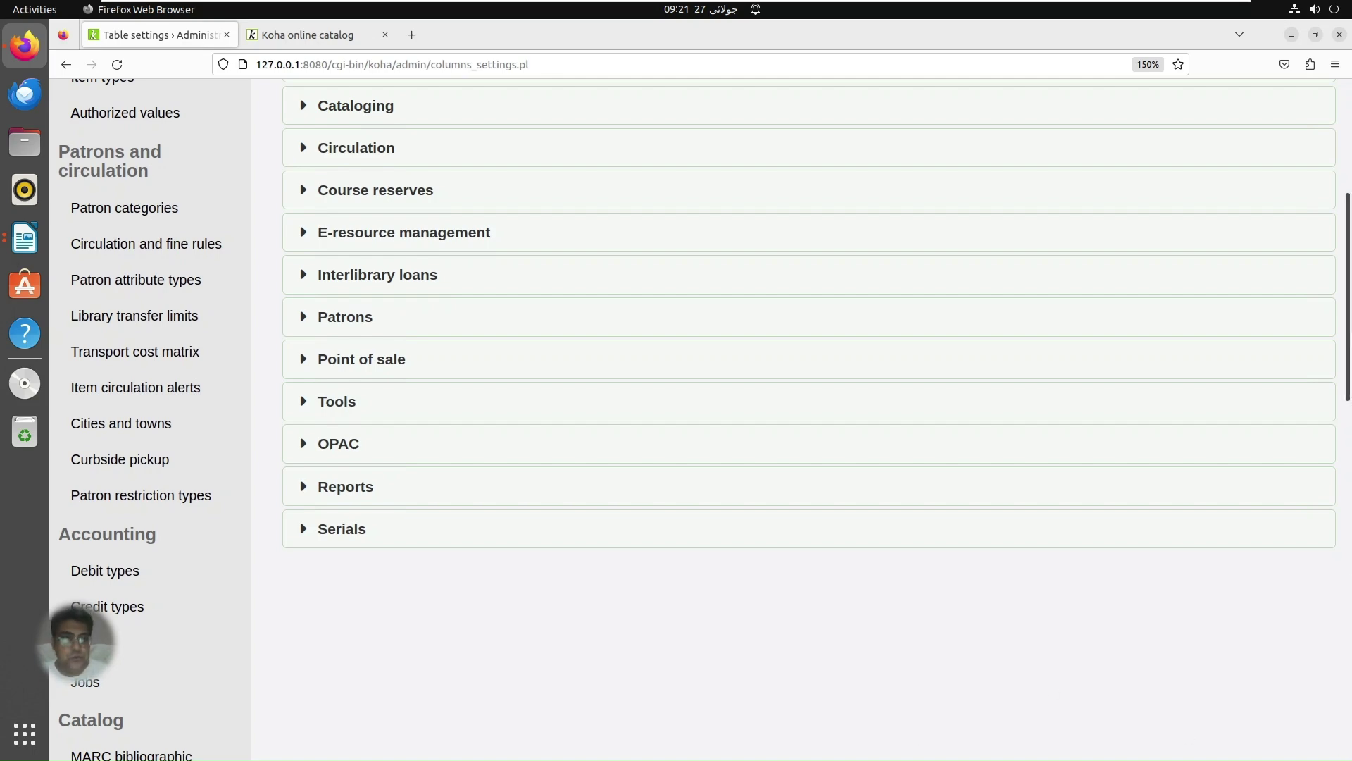
# Step: Open the Pages tool for additional content in the Tools module and start a new page entry
pyautogui.scroll(-3, 845, 296)
pyautogui.scroll(10, 845, 296)
pyautogui.scroll(-3, 860, 284)
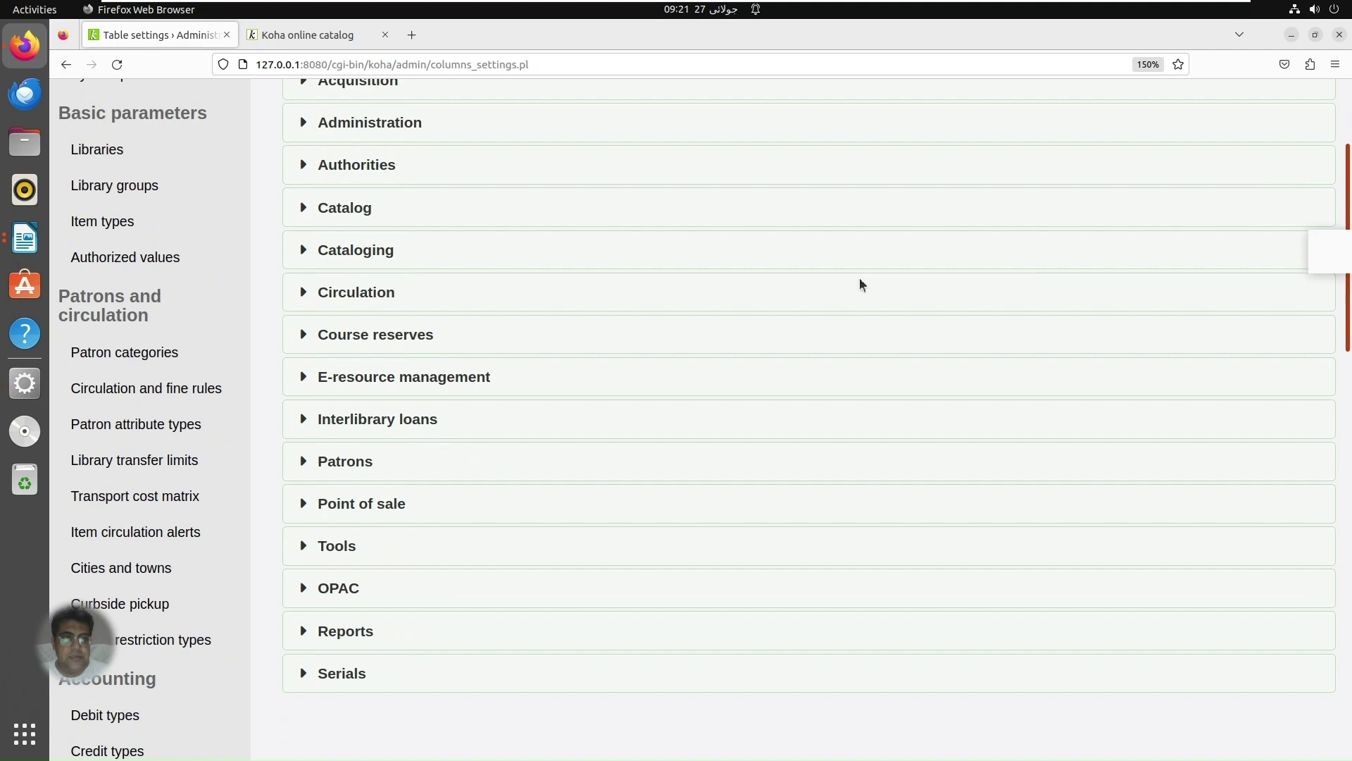
pyautogui.scroll(3, 840, 296)
pyautogui.click(430, 95)
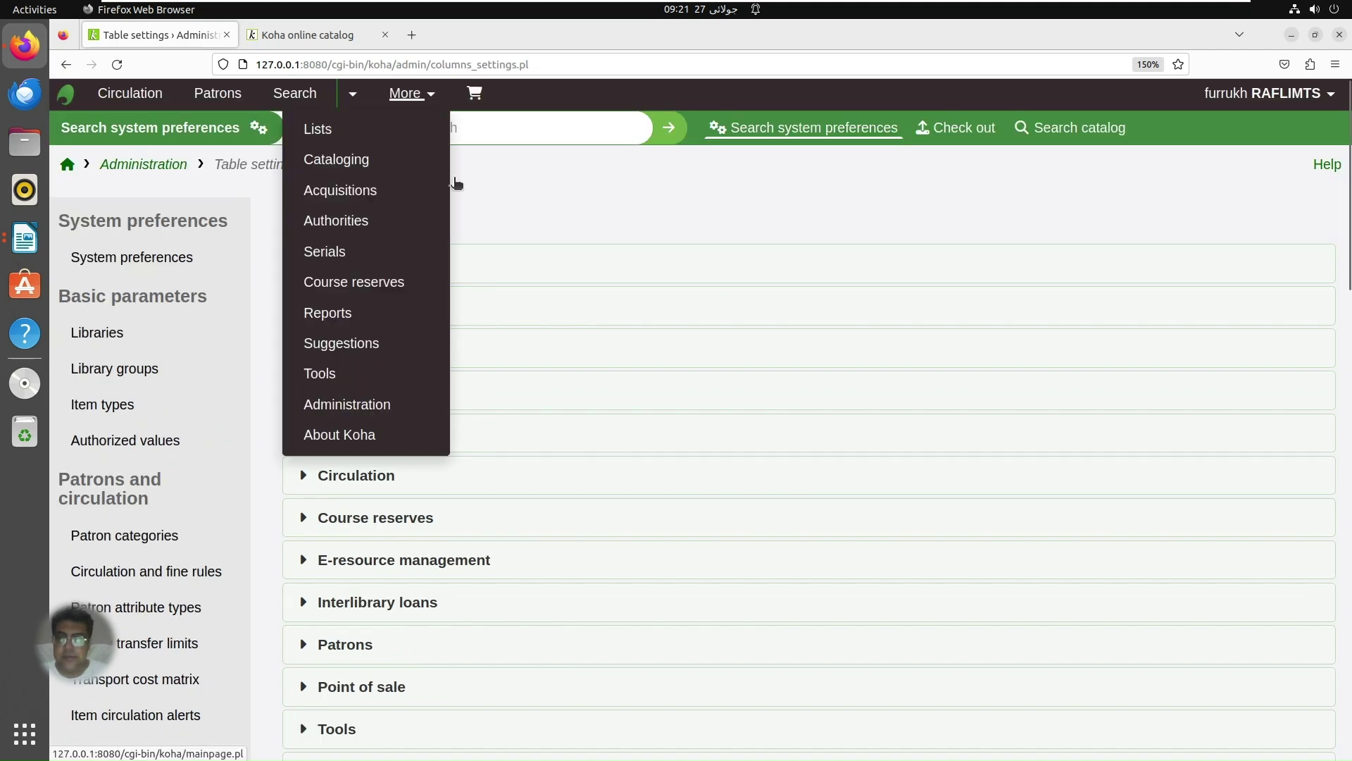
pyautogui.click(325, 380)
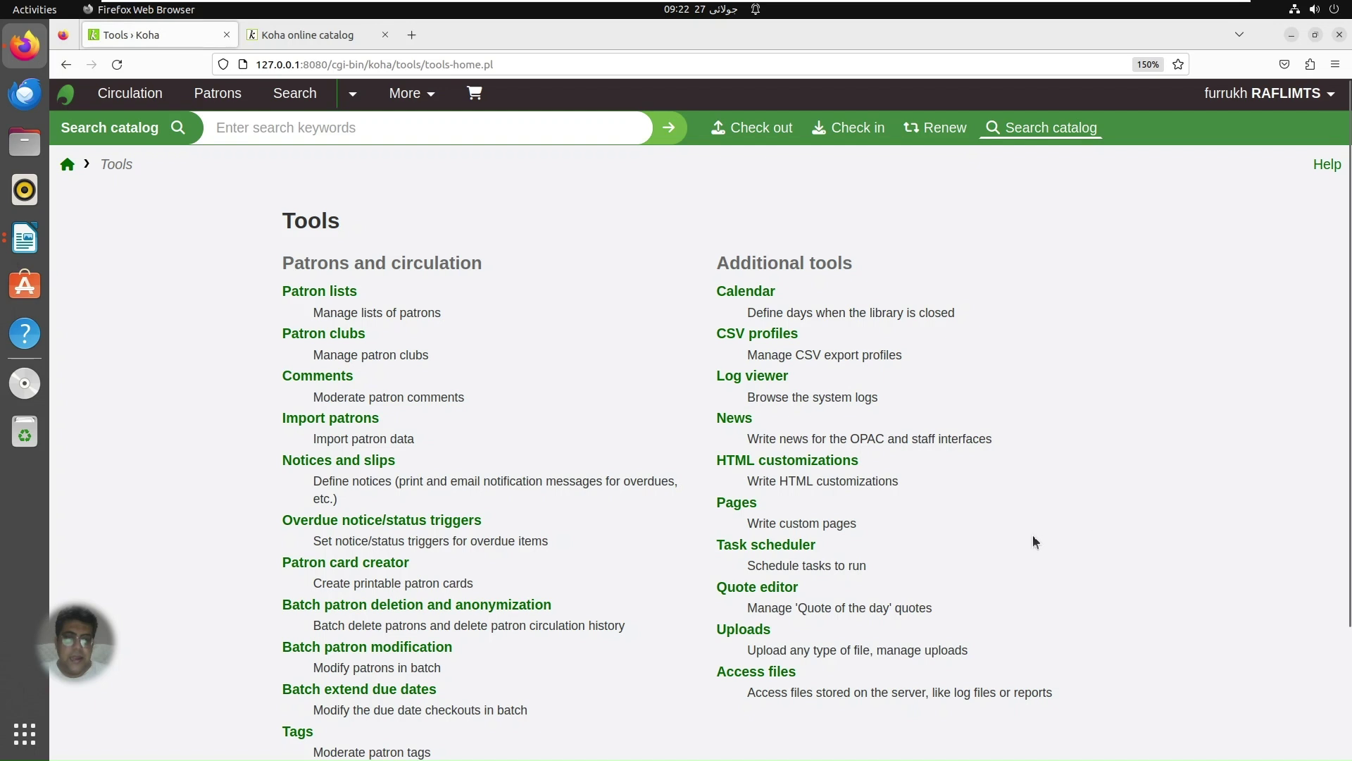
pyautogui.click(749, 507)
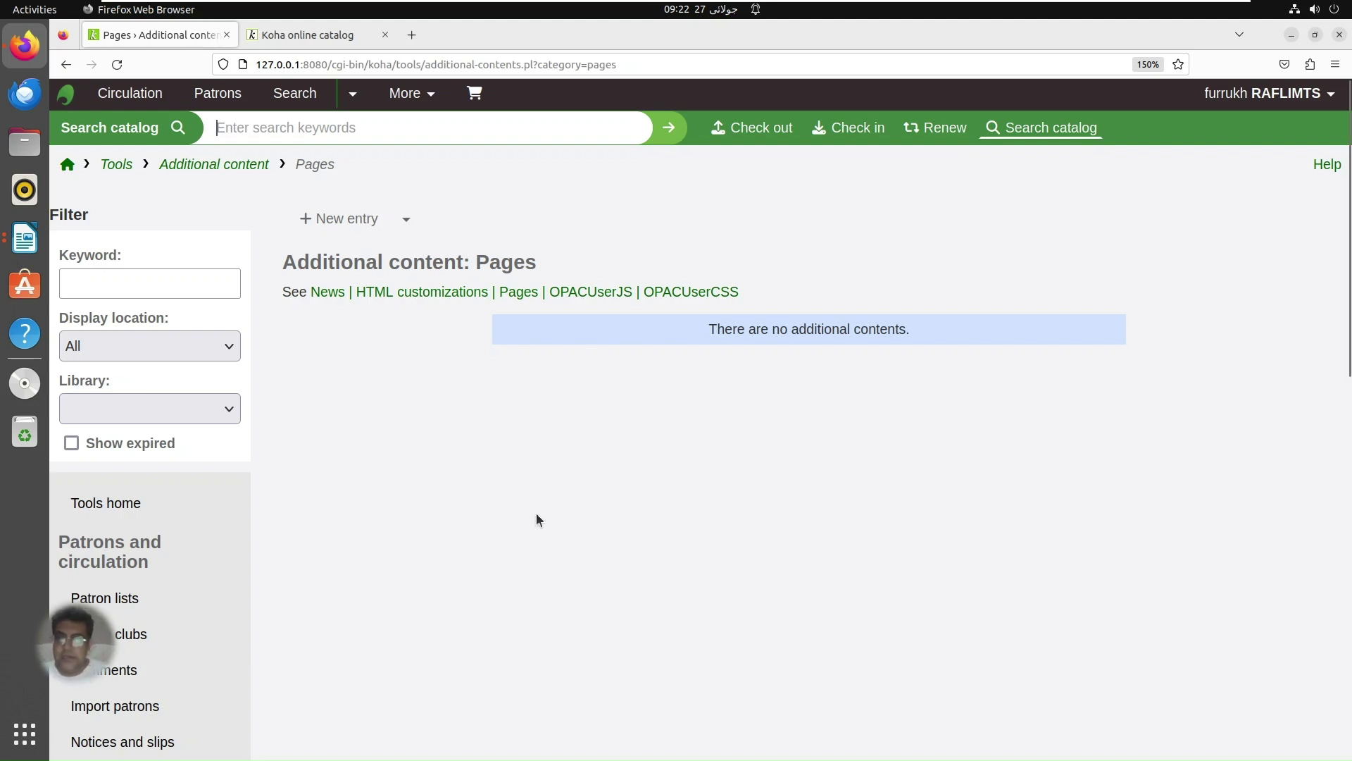
pyautogui.click(360, 222)
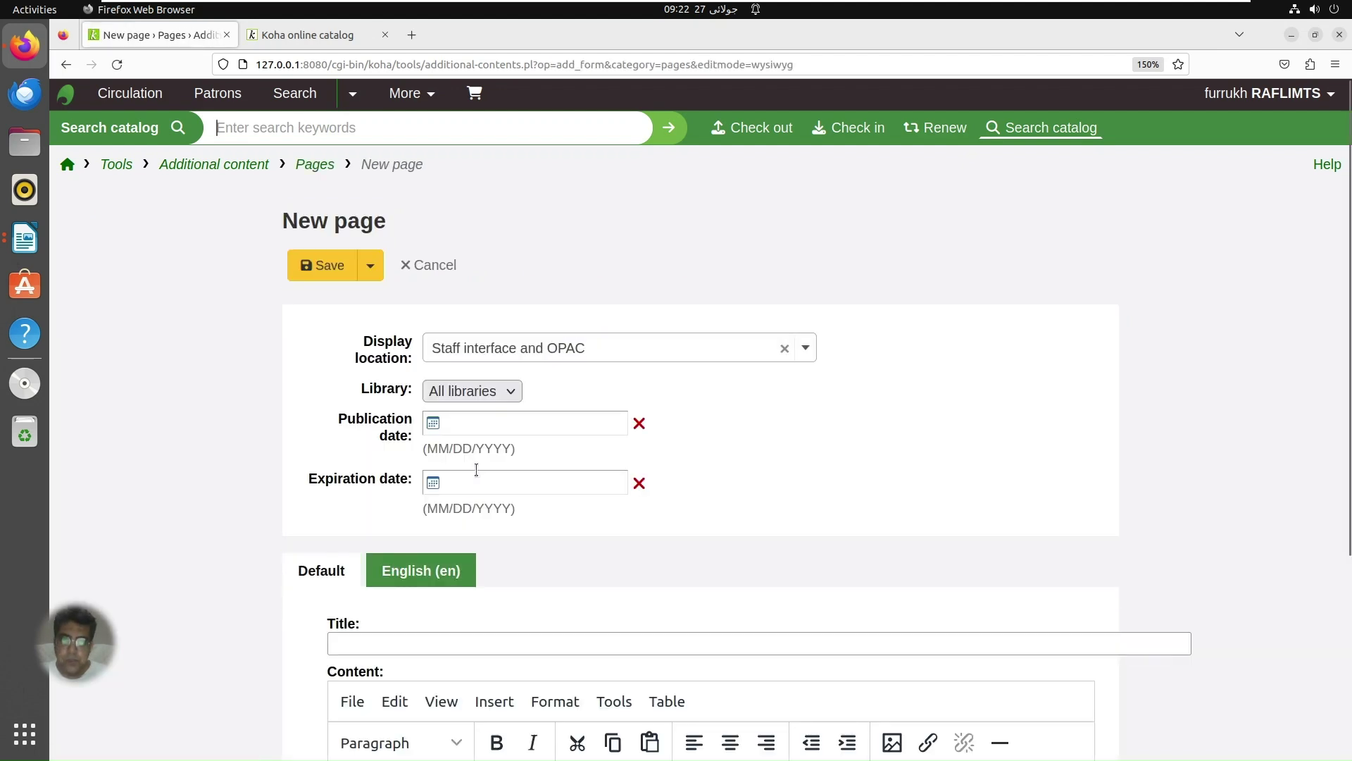
# Step: Keep the new page's display location as Staff interface and OPAC and set its publication date to 07/26/2024
pyautogui.click(642, 356)
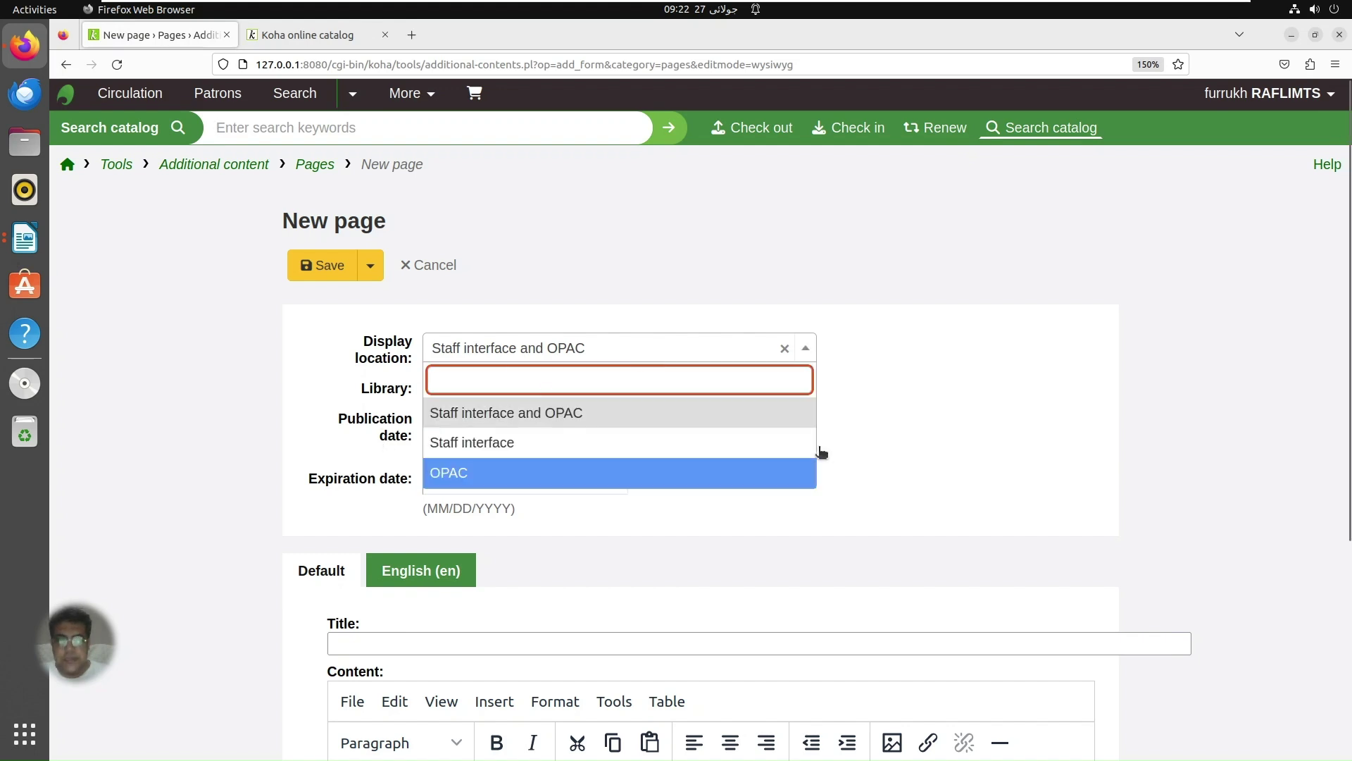
pyautogui.click(538, 422)
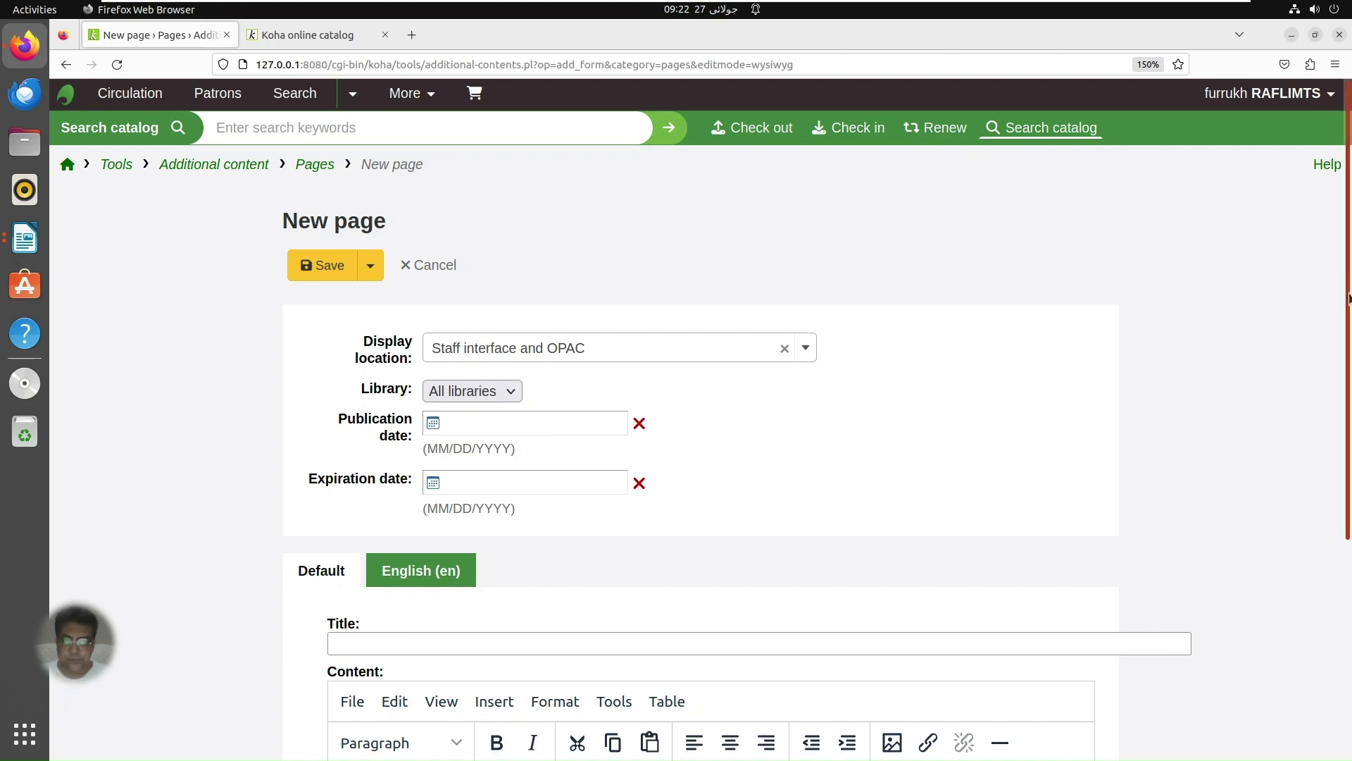
pyautogui.scroll(-1, 1349, 285)
pyautogui.click(582, 380)
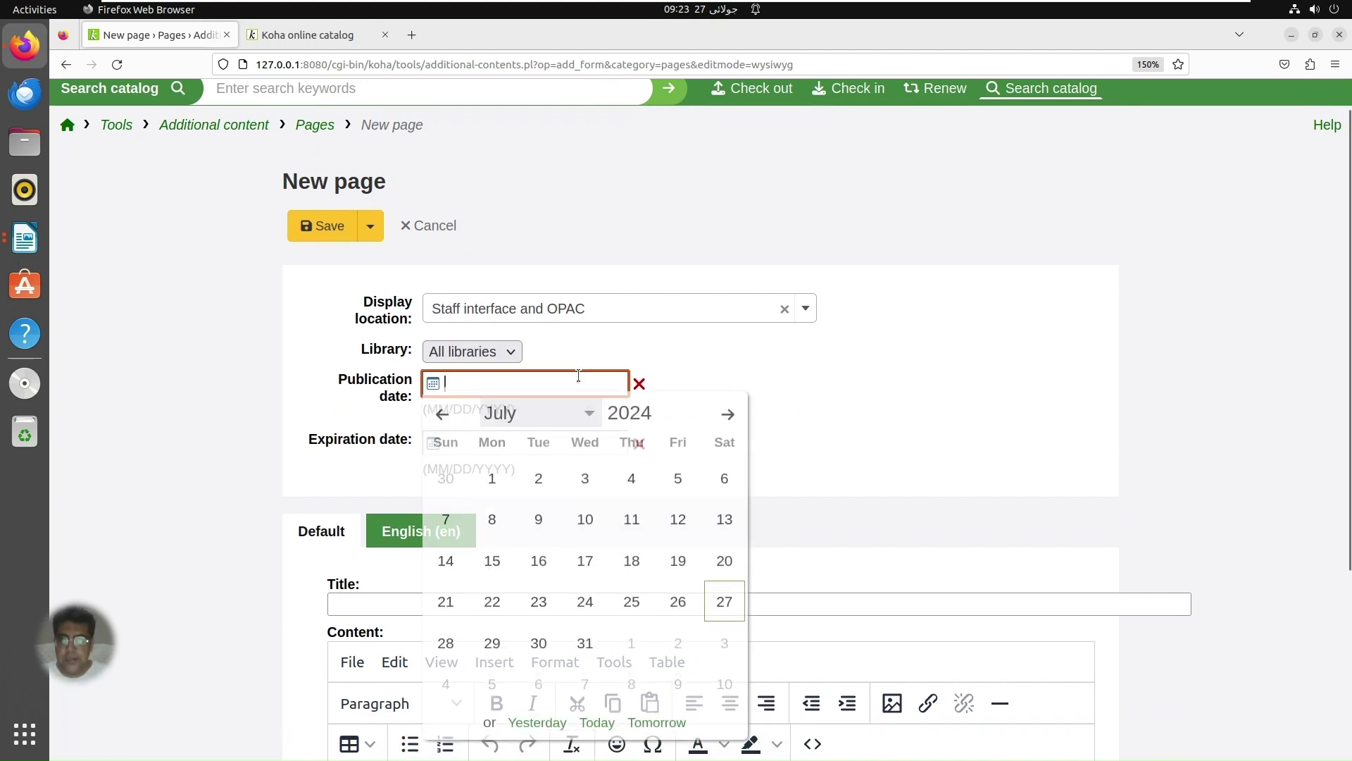
pyautogui.click(665, 604)
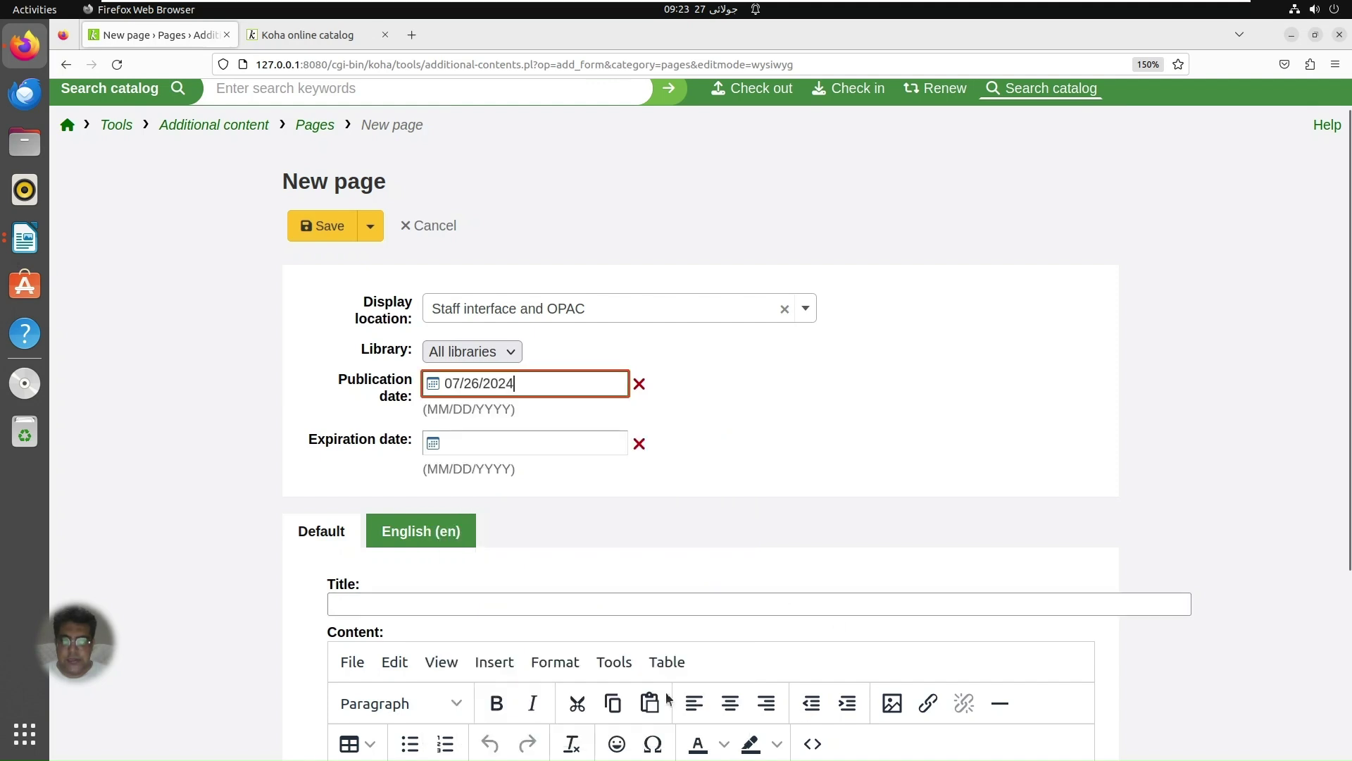
pyautogui.moveTo(1347, 304); pyautogui.dragTo(1347, 384)
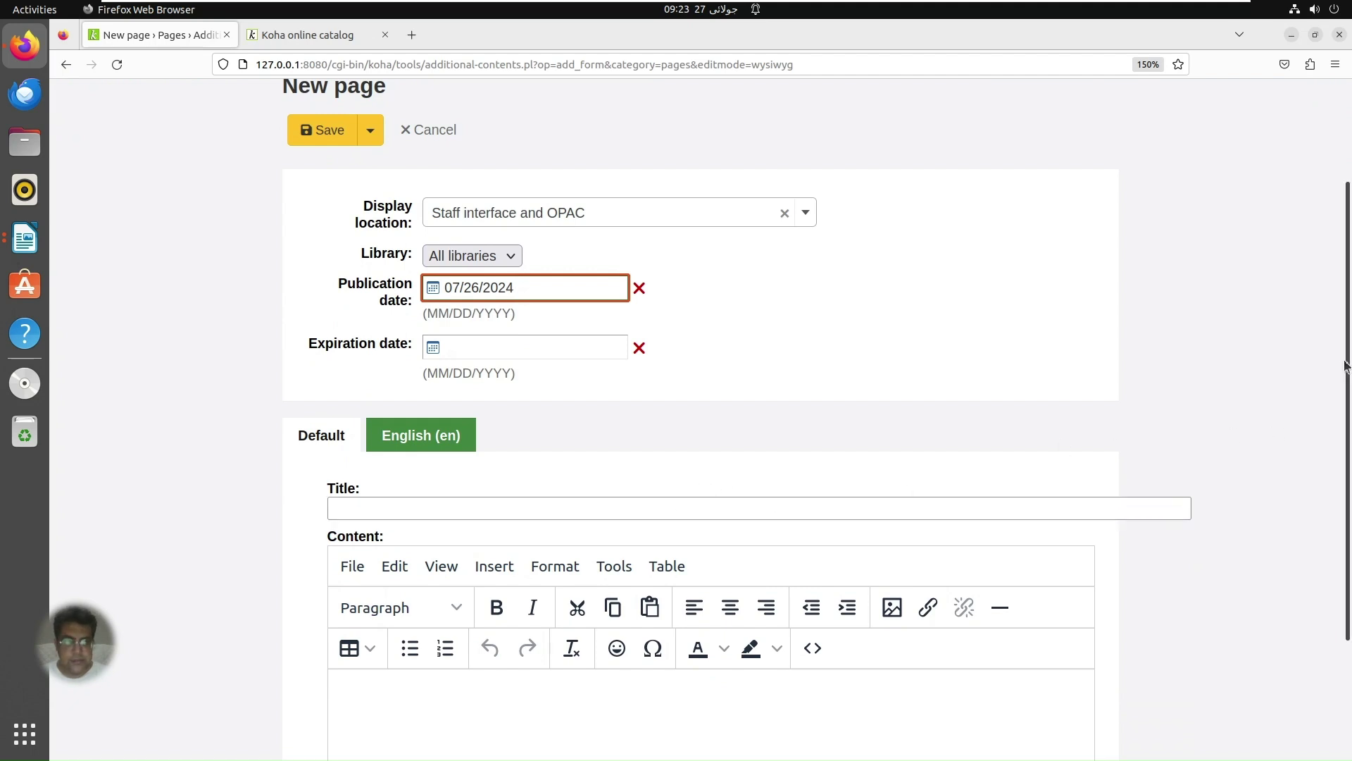
pyautogui.moveTo(1347, 370); pyautogui.dragTo(1345, 440)
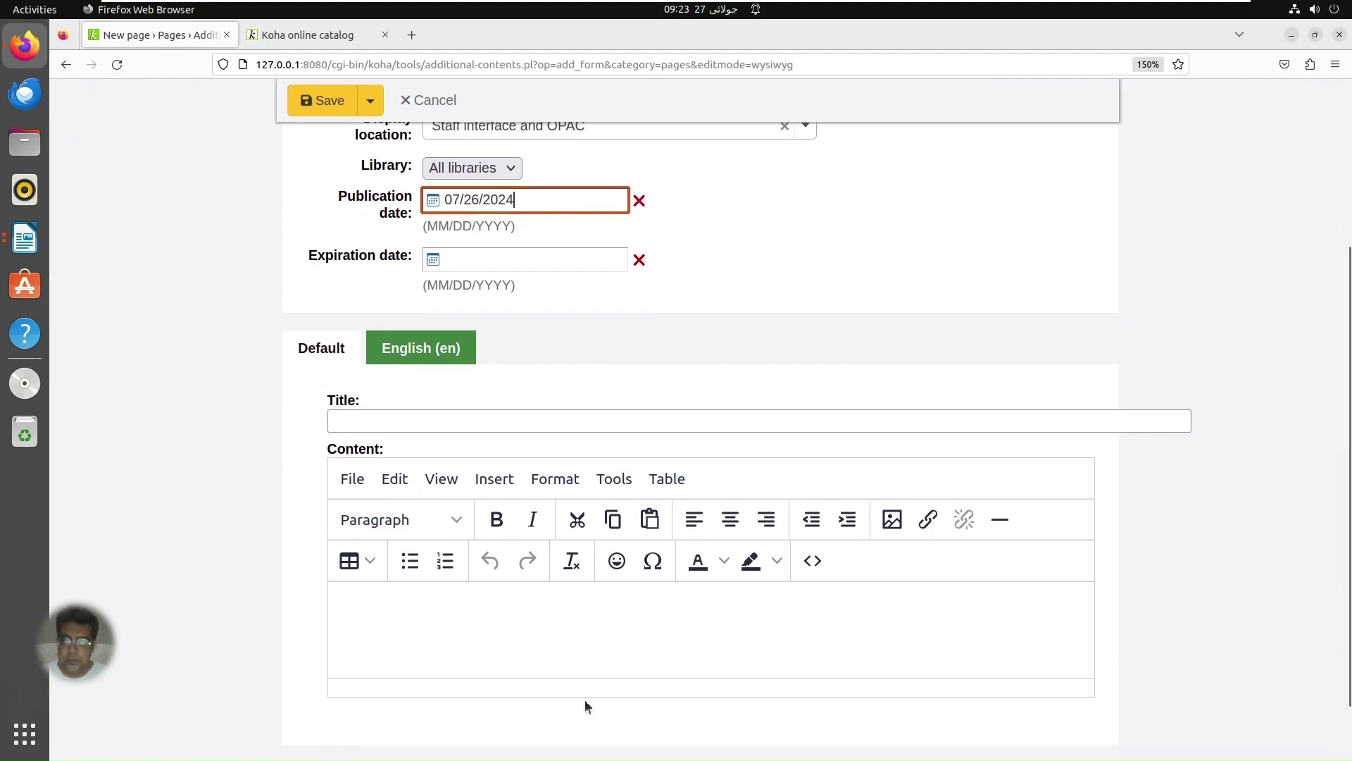
pyautogui.click(470, 624)
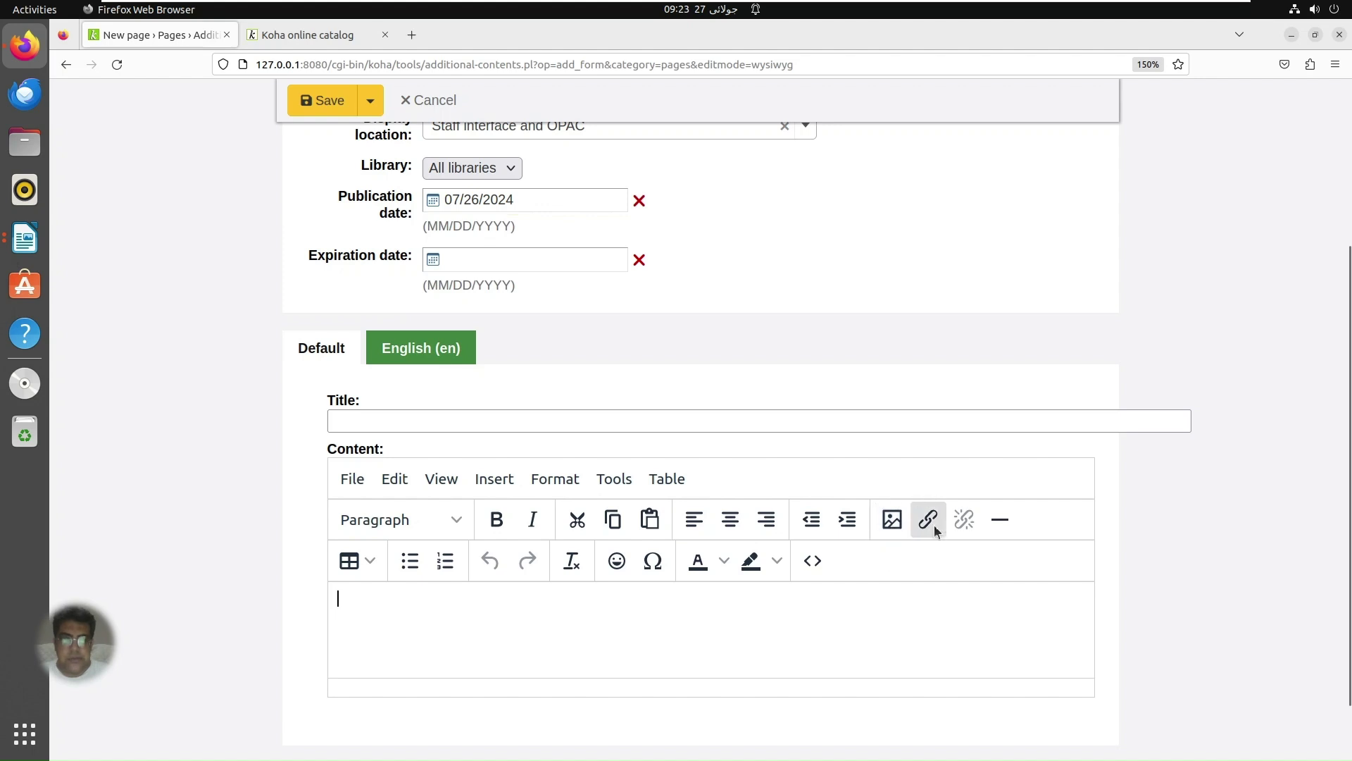
pyautogui.click(811, 568)
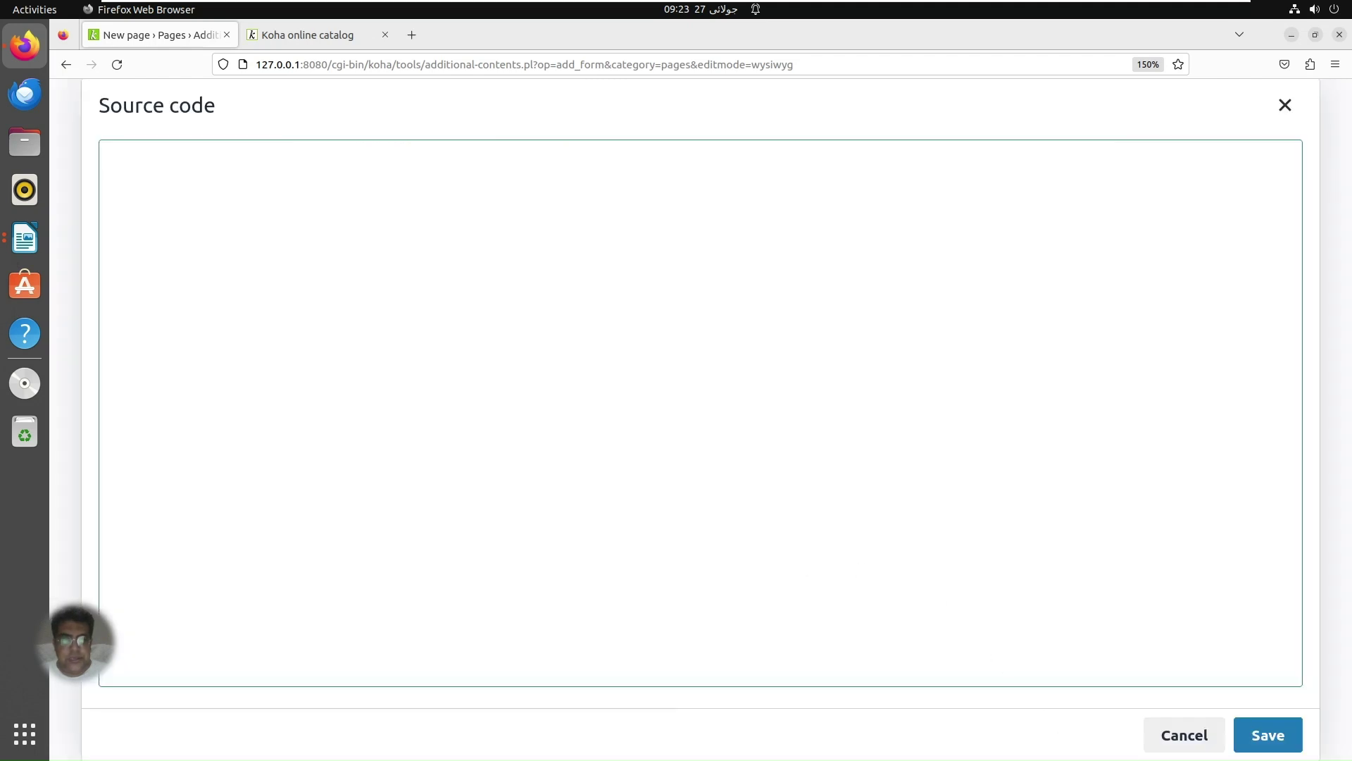
pyautogui.click(1171, 736)
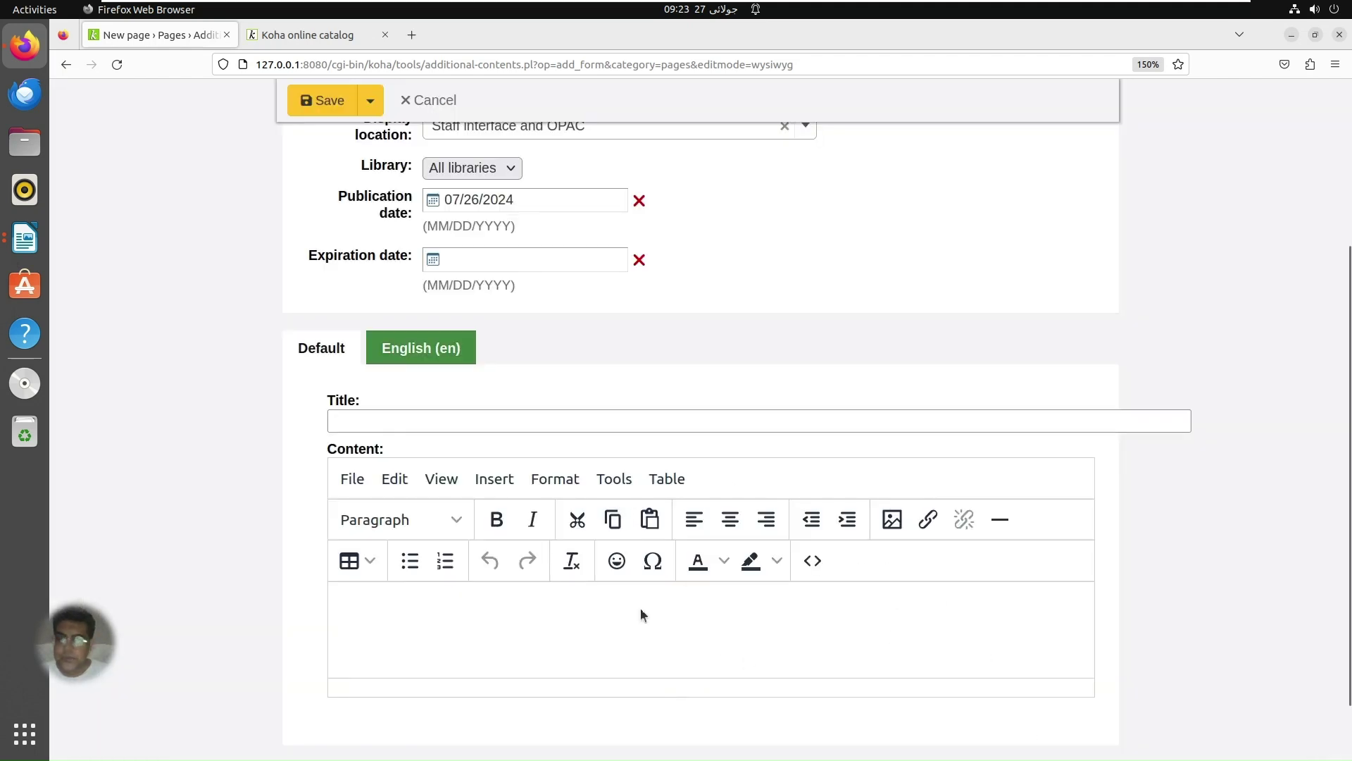
pyautogui.click(670, 631)
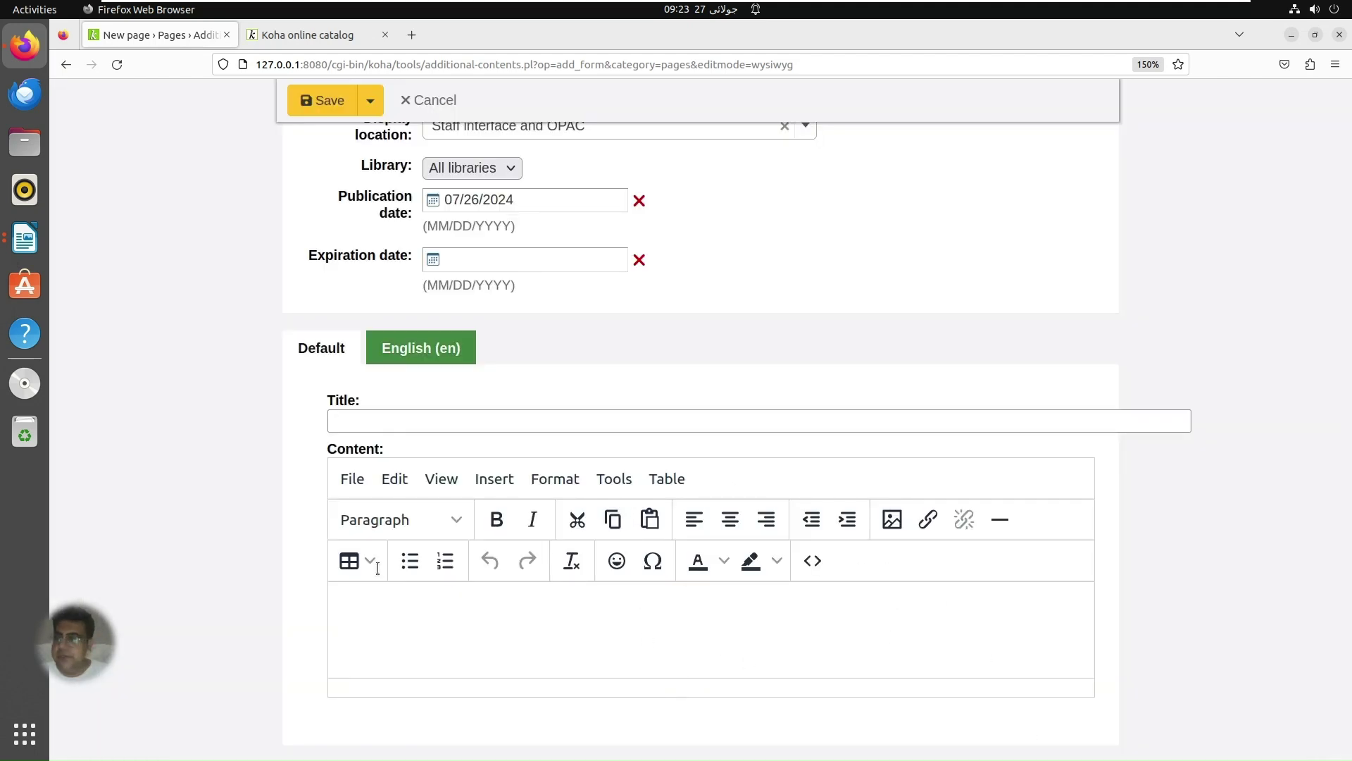
# Step: Copy the full Library Rules and Regulations HTML from the LibreOffice Writer document into the Koha page content's source code and save the code
pyautogui.click(26, 243)
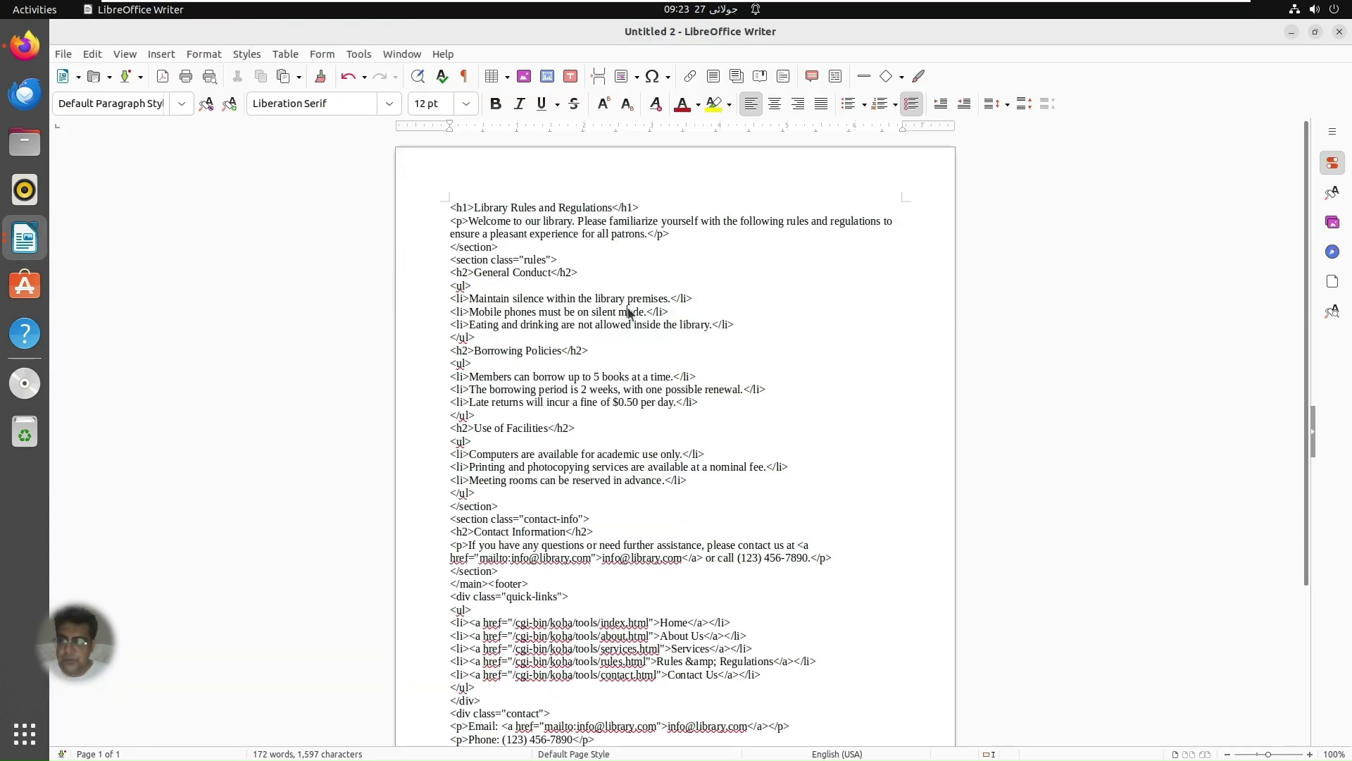
pyautogui.hotkey('ctrl', 'a')
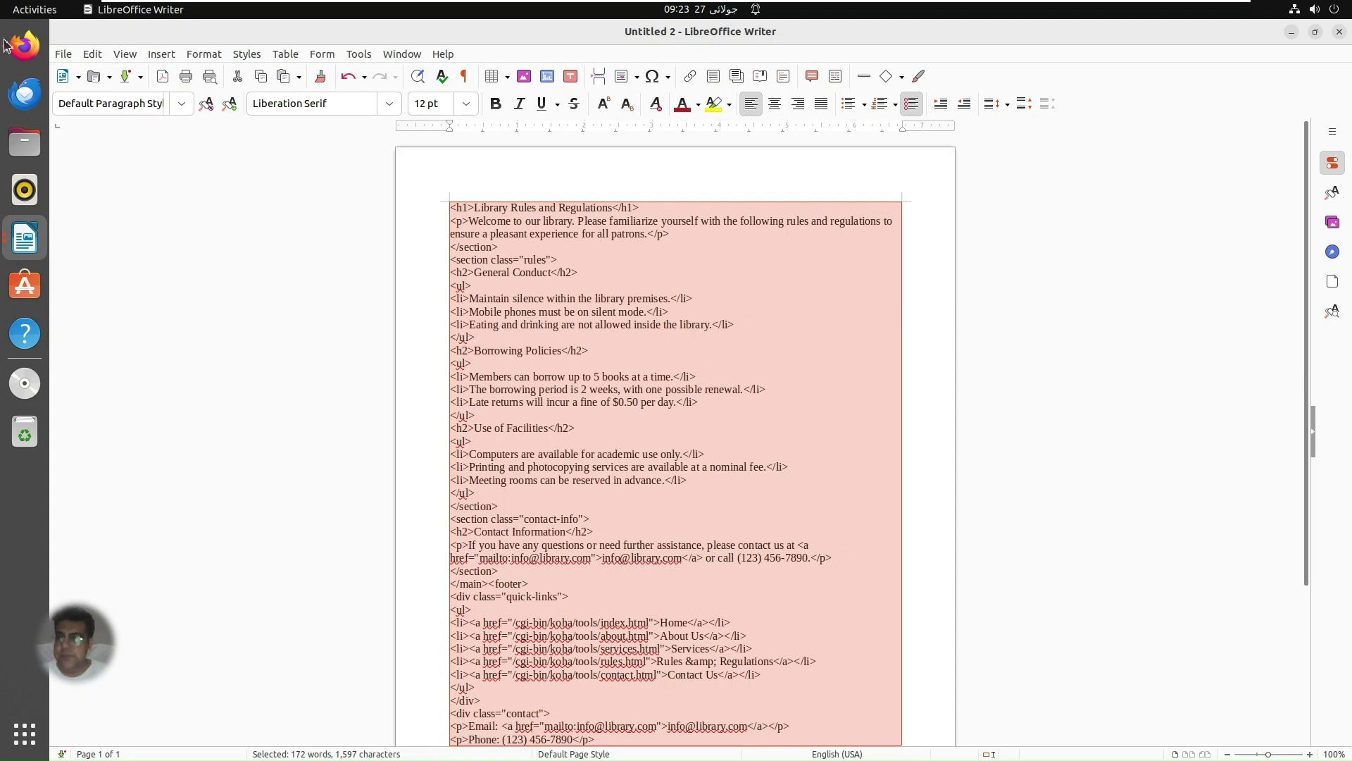
pyautogui.click(25, 45)
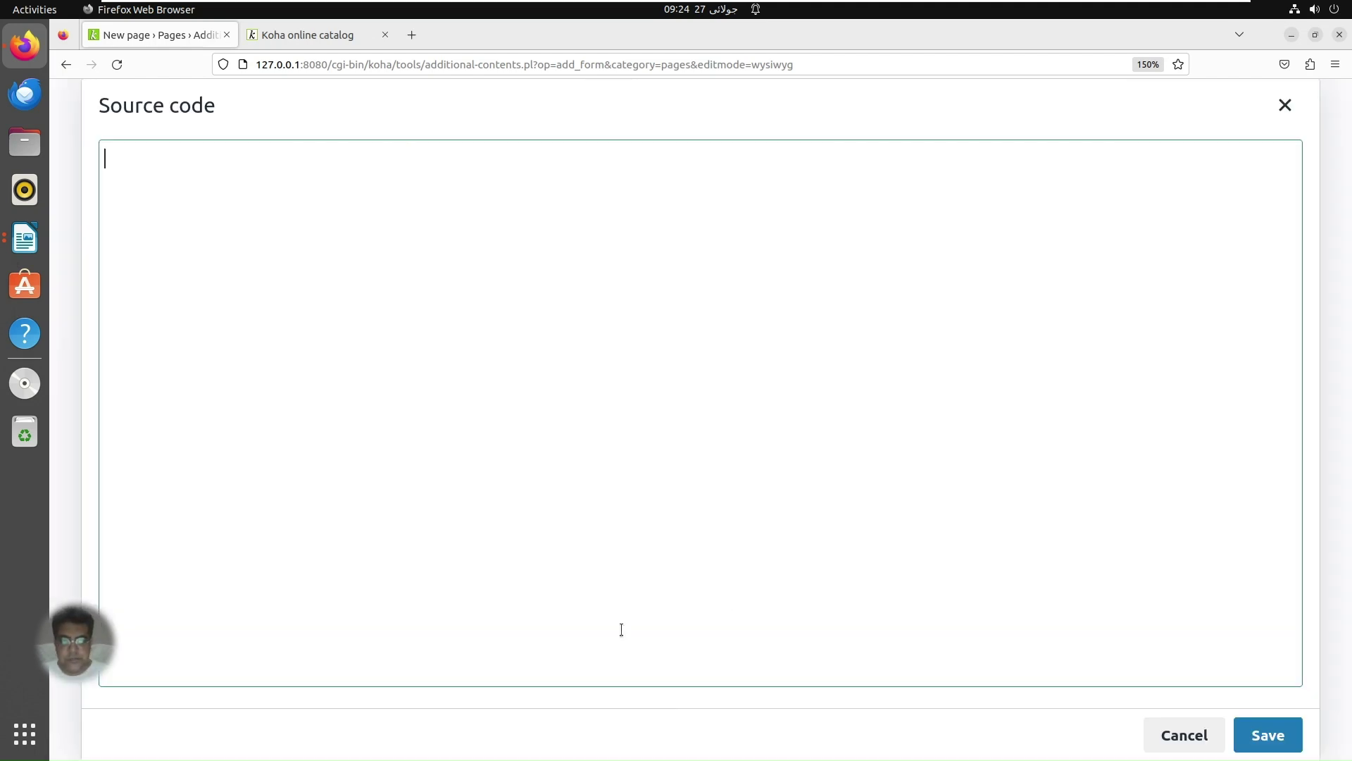
pyautogui.click(812, 561)
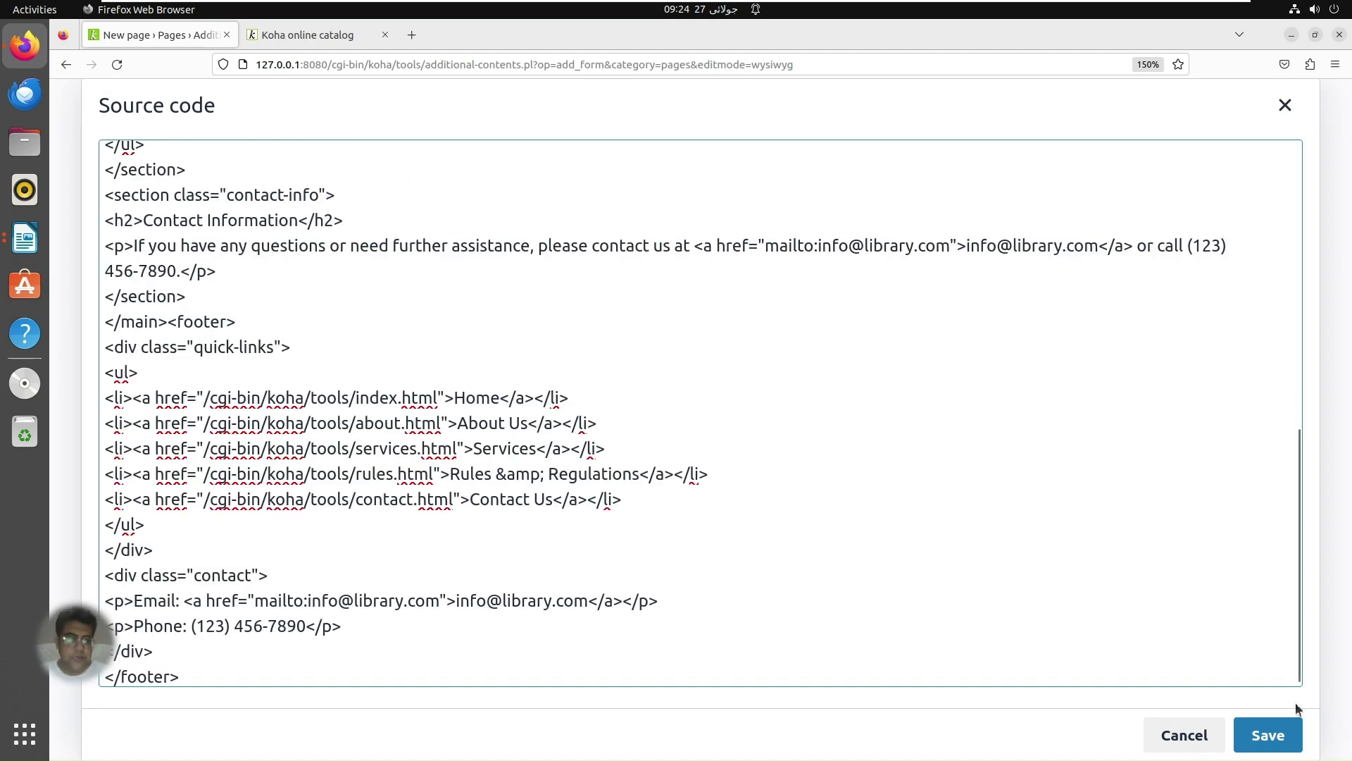
pyautogui.click(1279, 735)
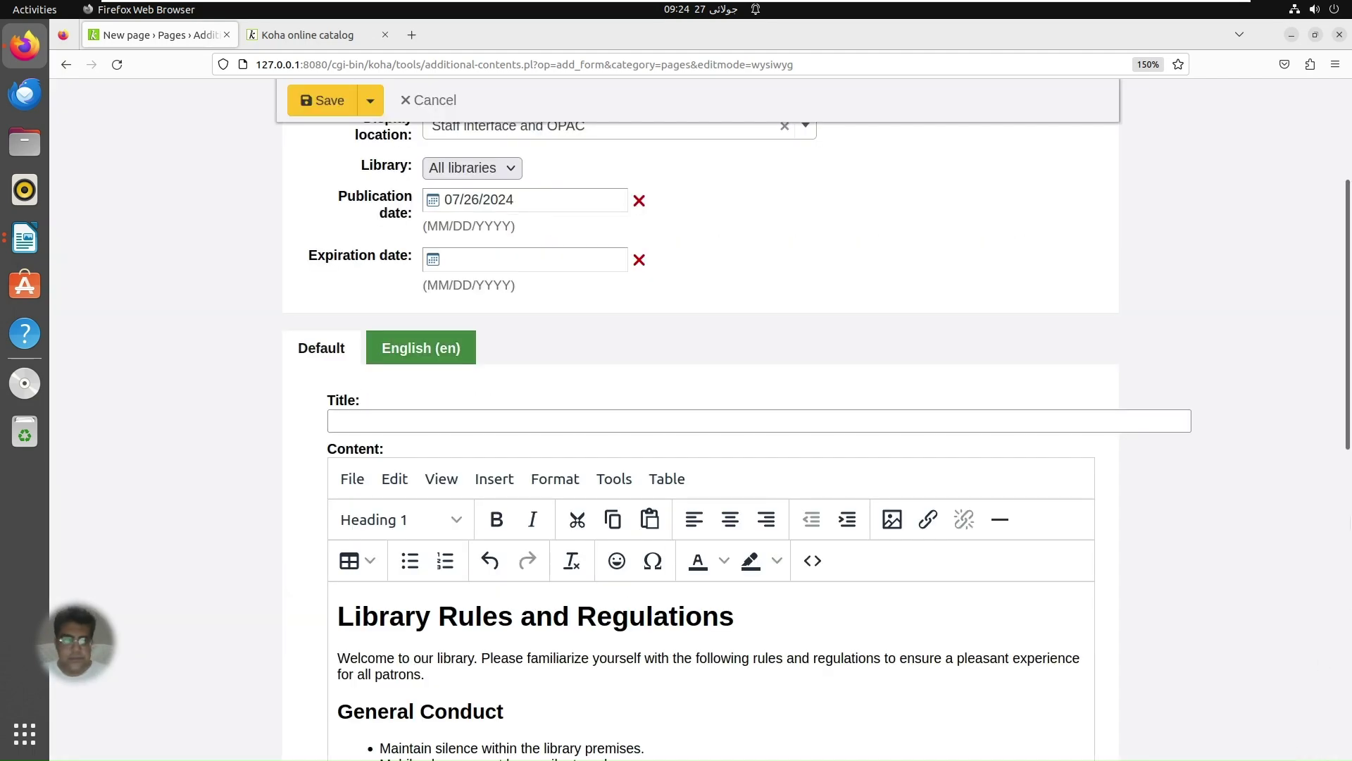
# Step: Find a book emoticon and insert the stack of books after the Library Rules and Regulations heading, separated by a space
pyautogui.moveTo(1348, 437); pyautogui.dragTo(1348, 538)
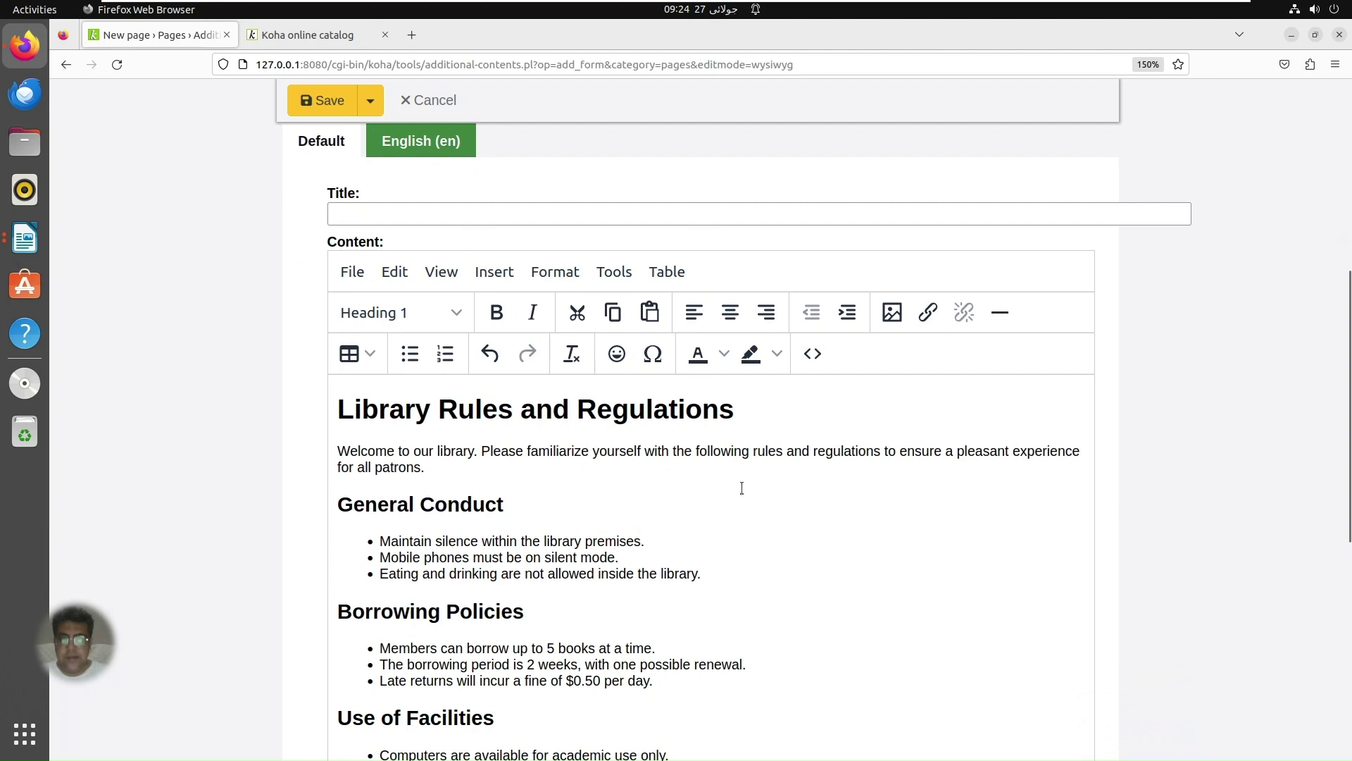
pyautogui.click(753, 425)
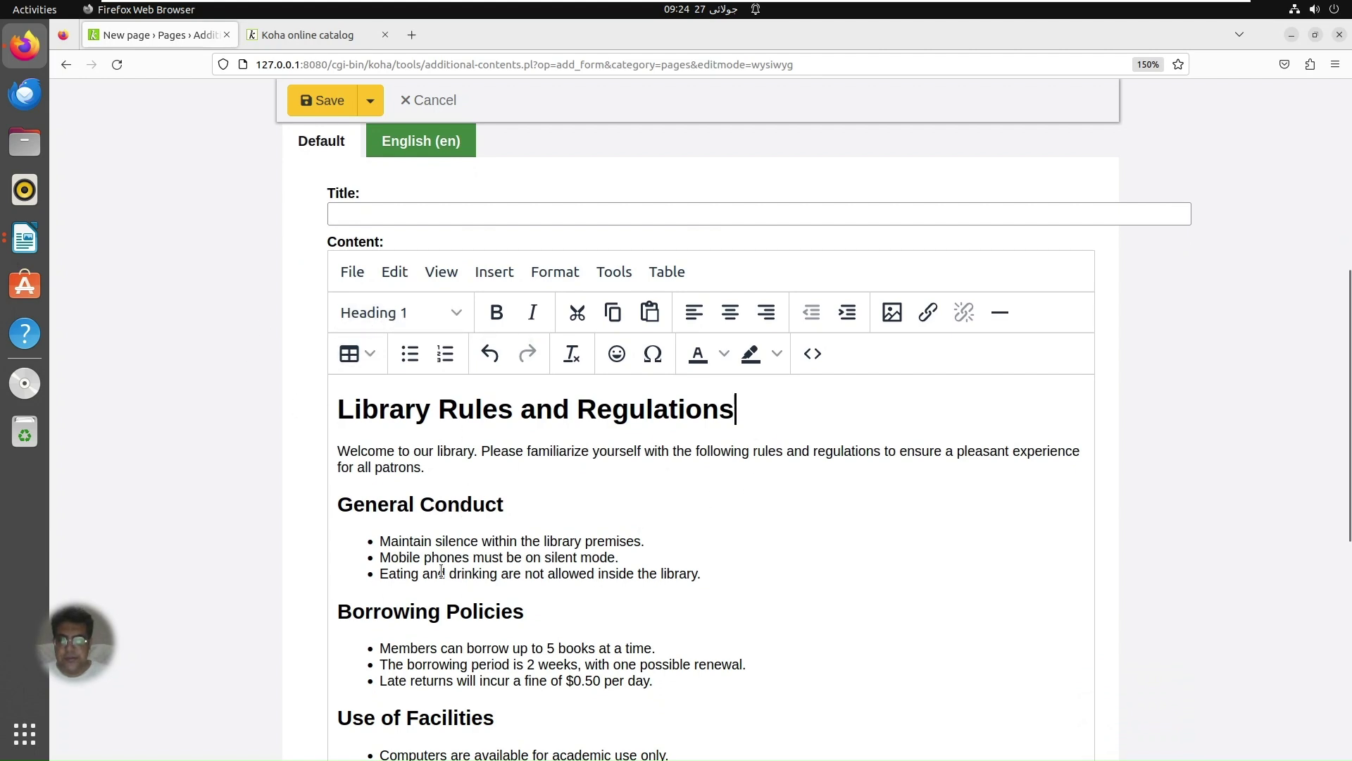
pyautogui.click(441, 610)
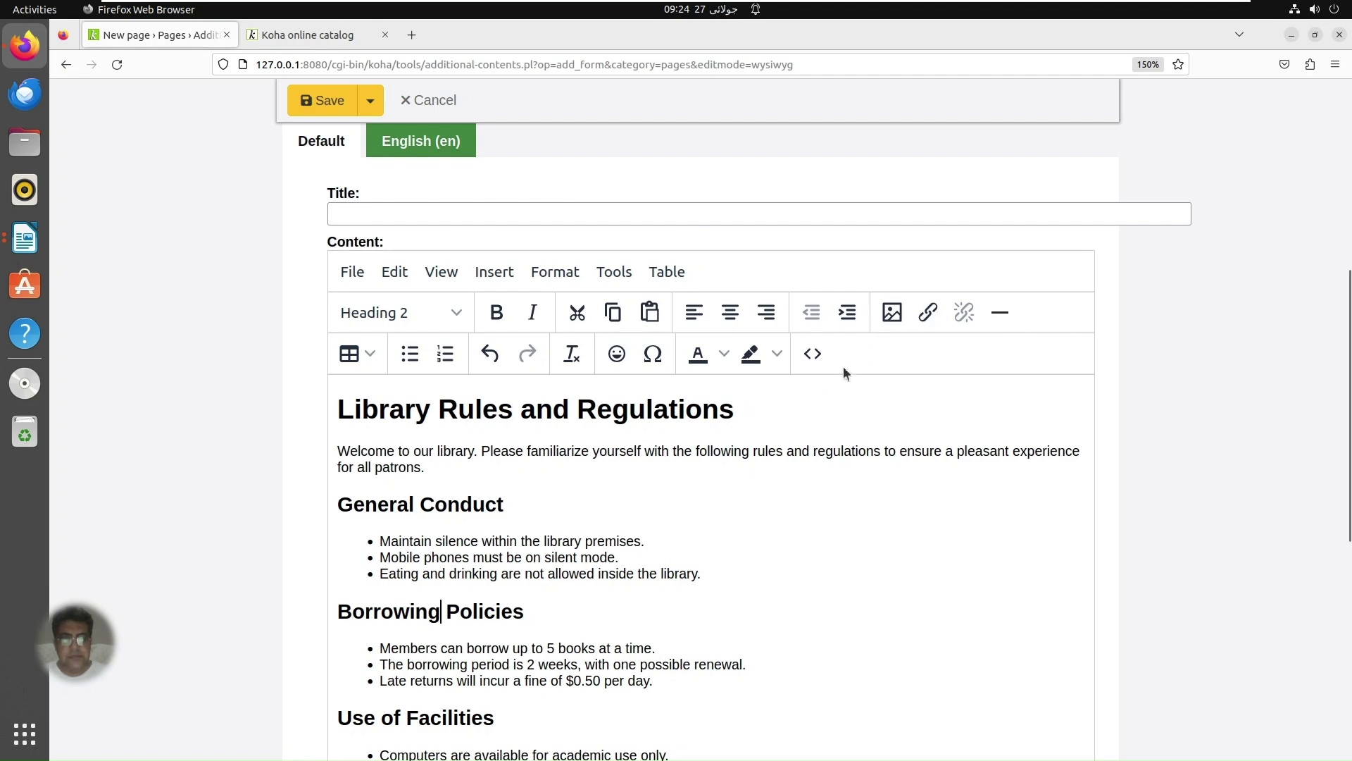
pyautogui.click(787, 416)
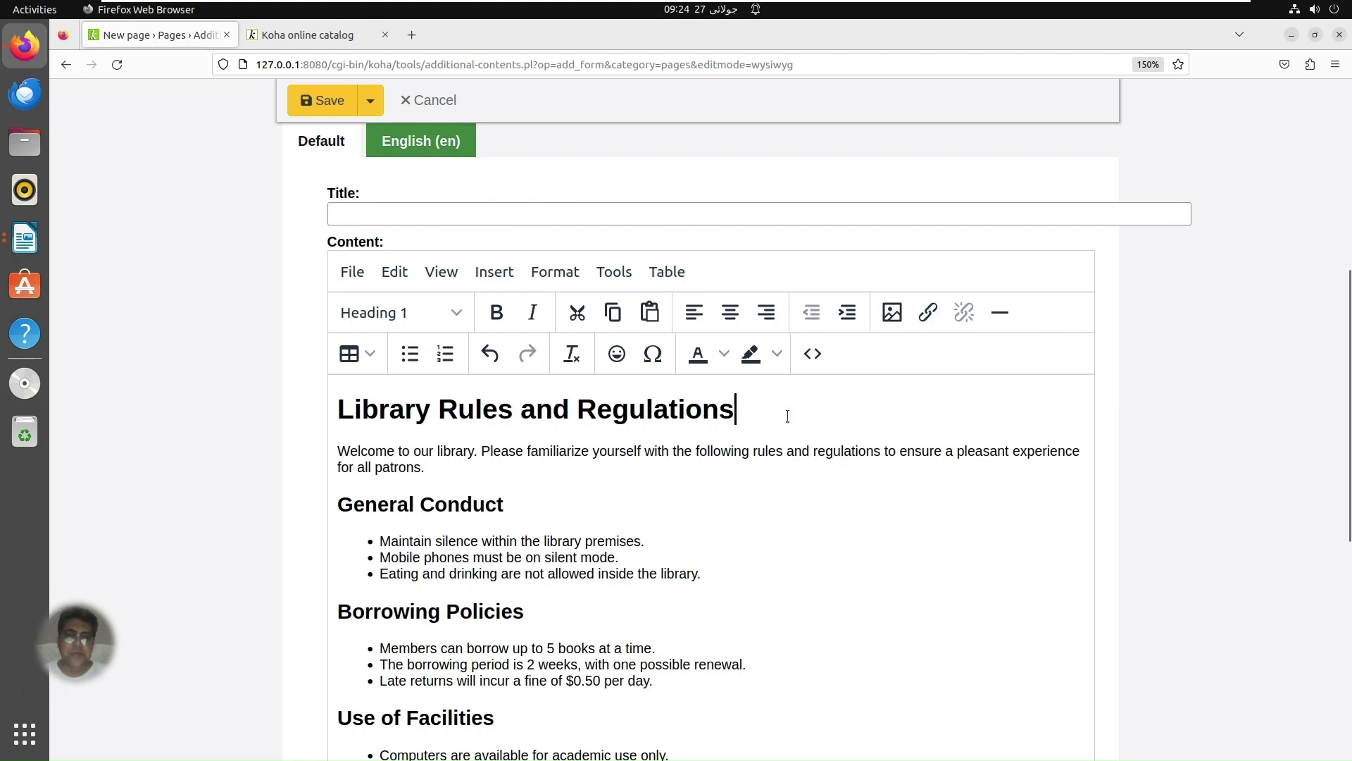
pyautogui.click(617, 355)
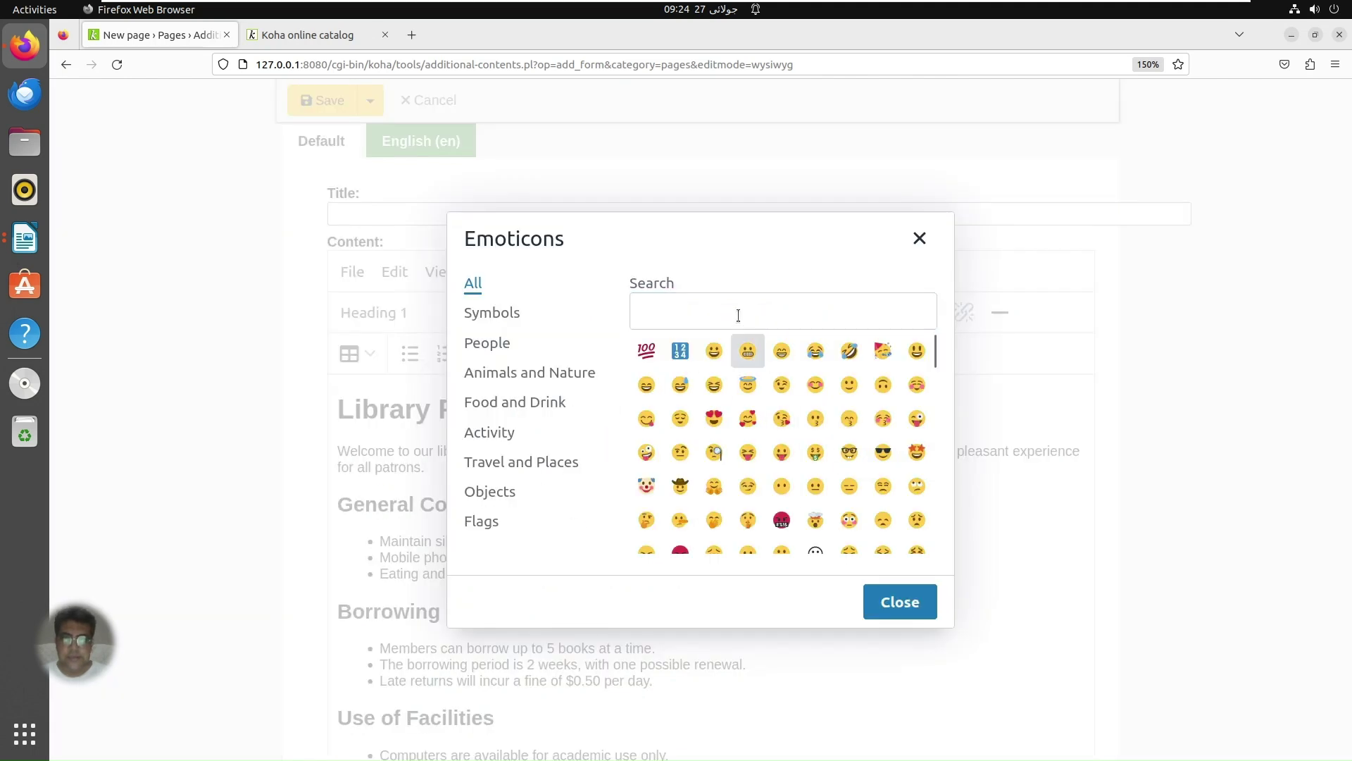
pyautogui.click(738, 315)
pyautogui.write('b')
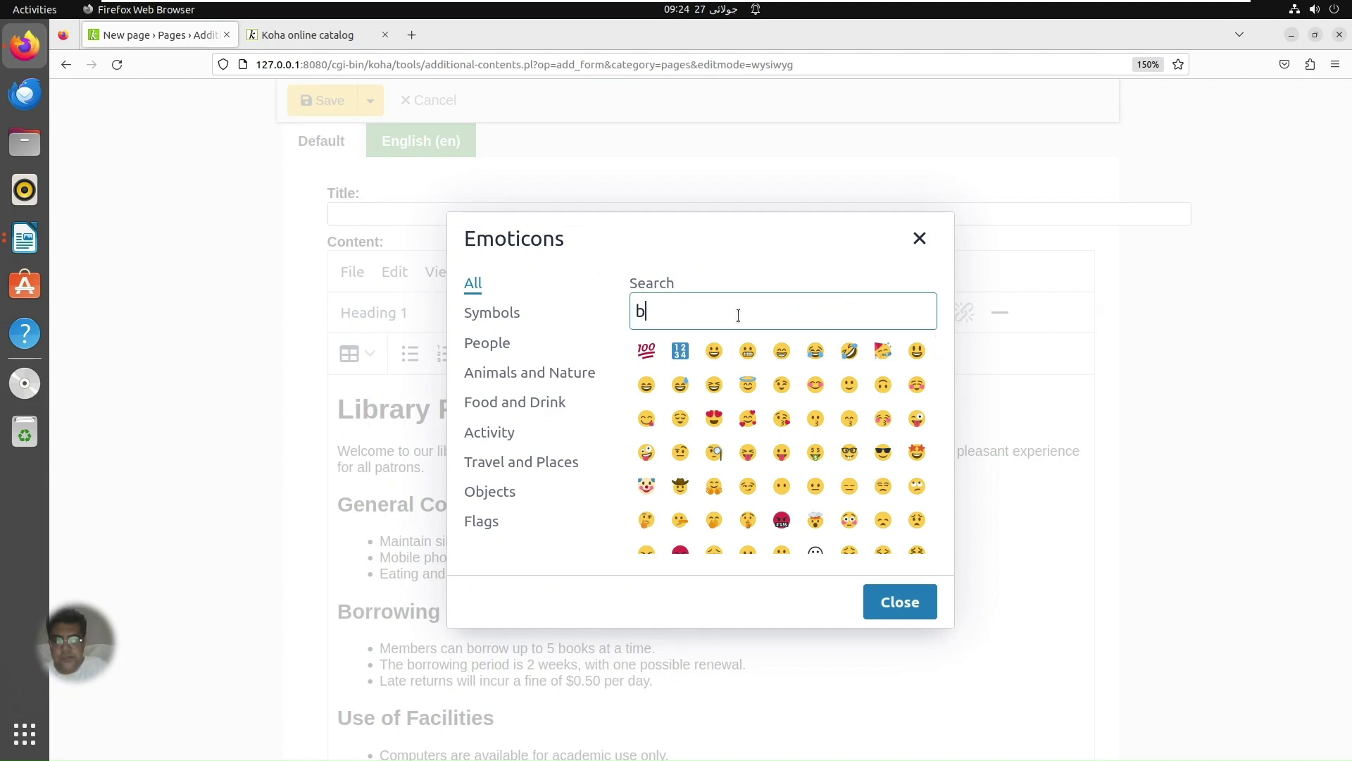
pyautogui.write('ook')
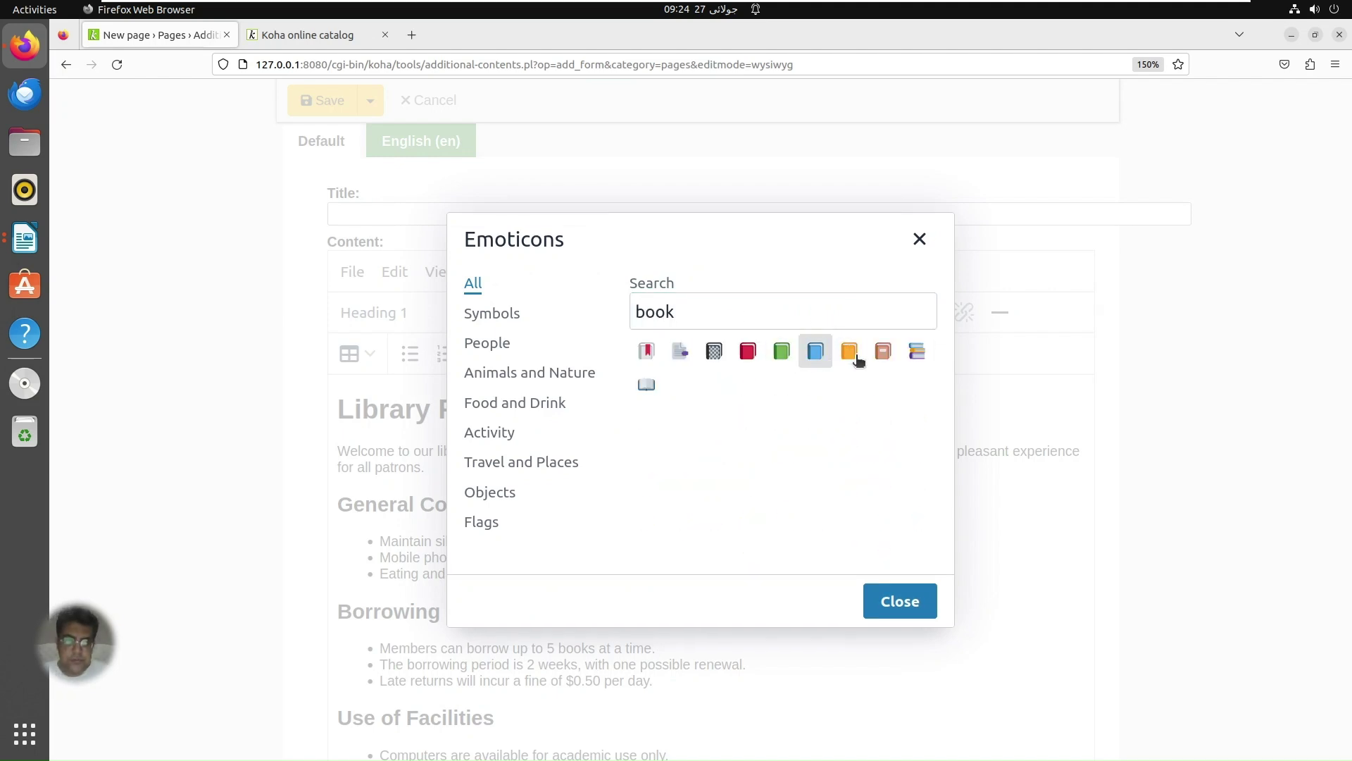
pyautogui.click(905, 356)
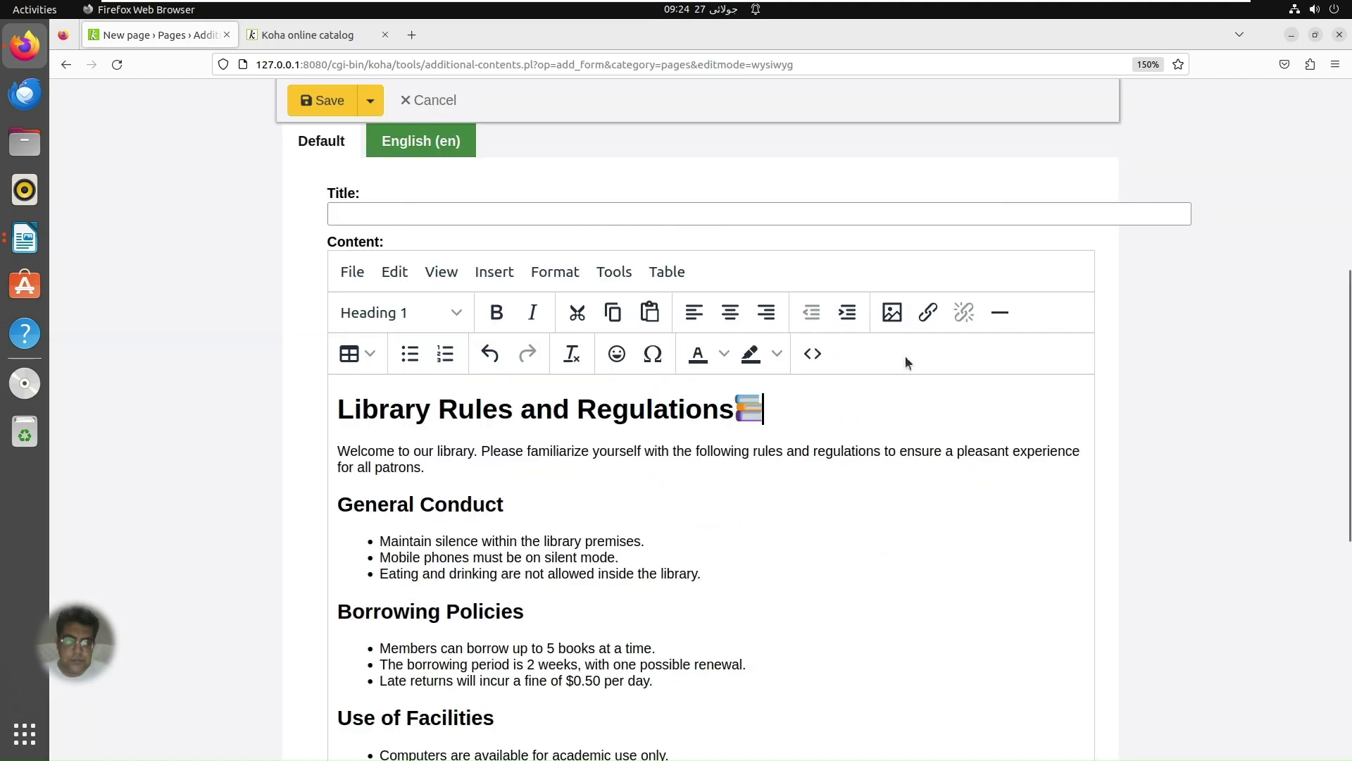
pyautogui.click(748, 396)
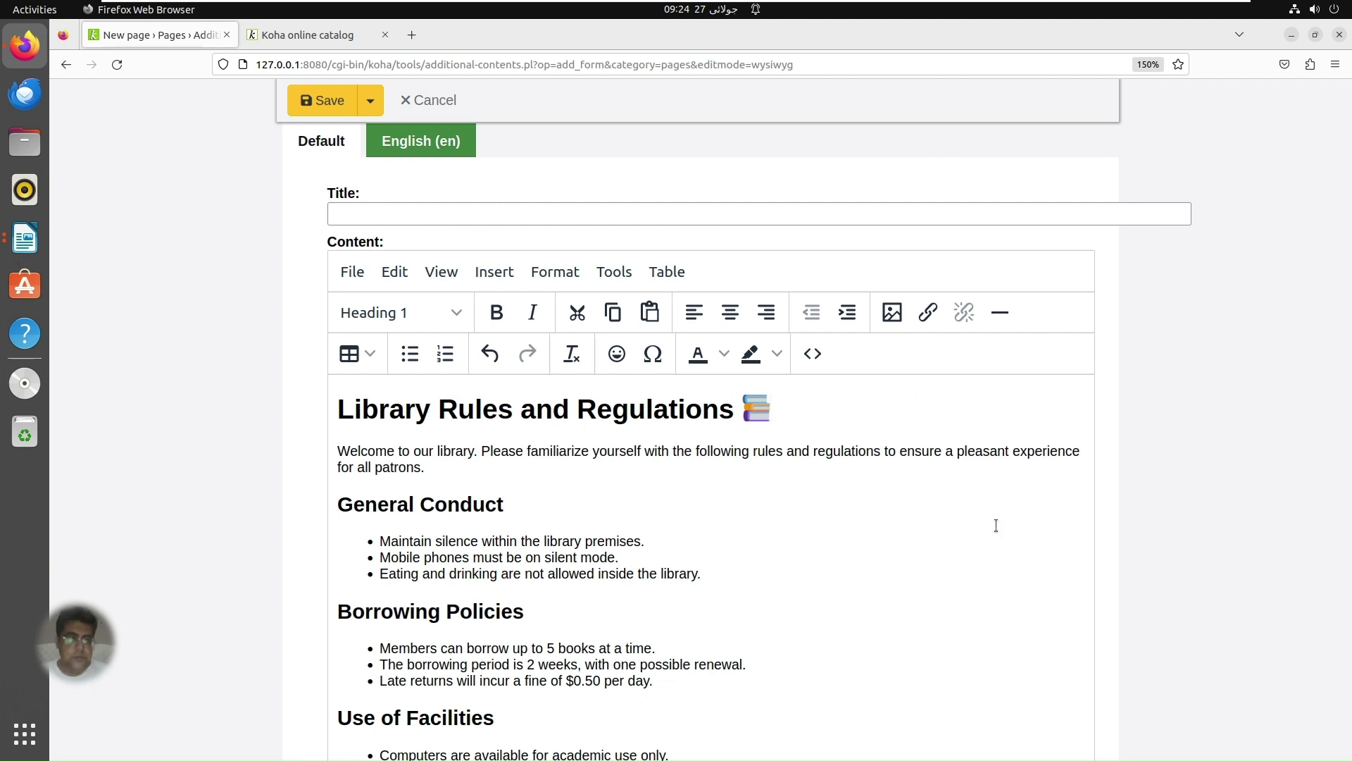
pyautogui.click(893, 314)
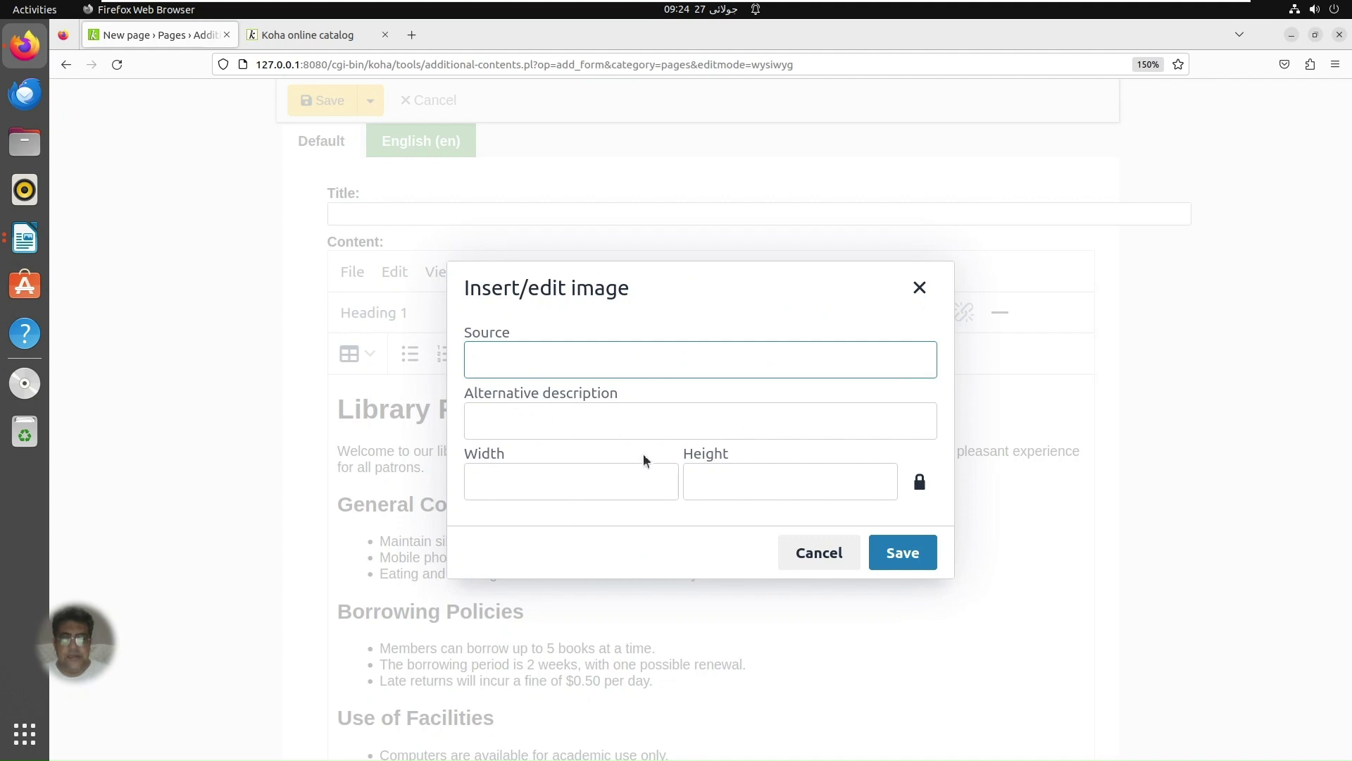
pyautogui.click(819, 552)
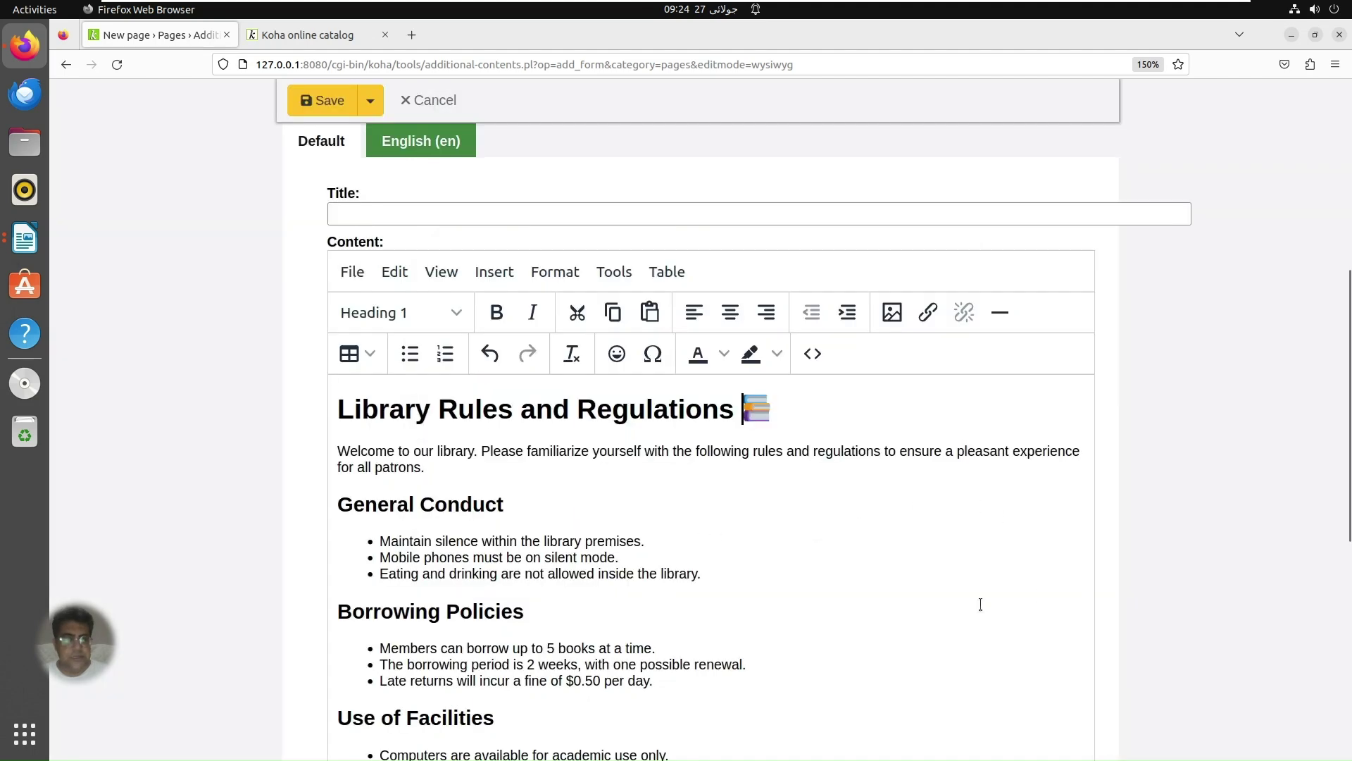
pyautogui.click(928, 315)
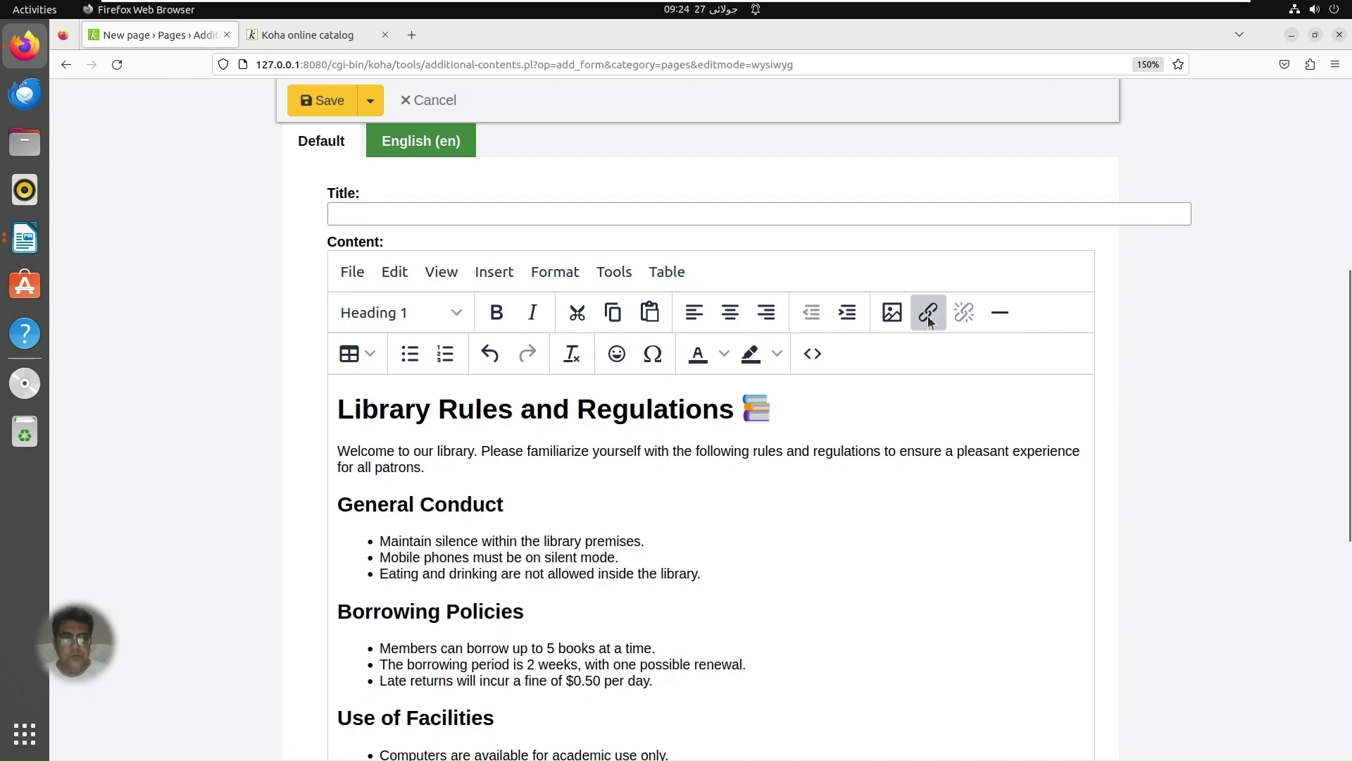
pyautogui.click(819, 582)
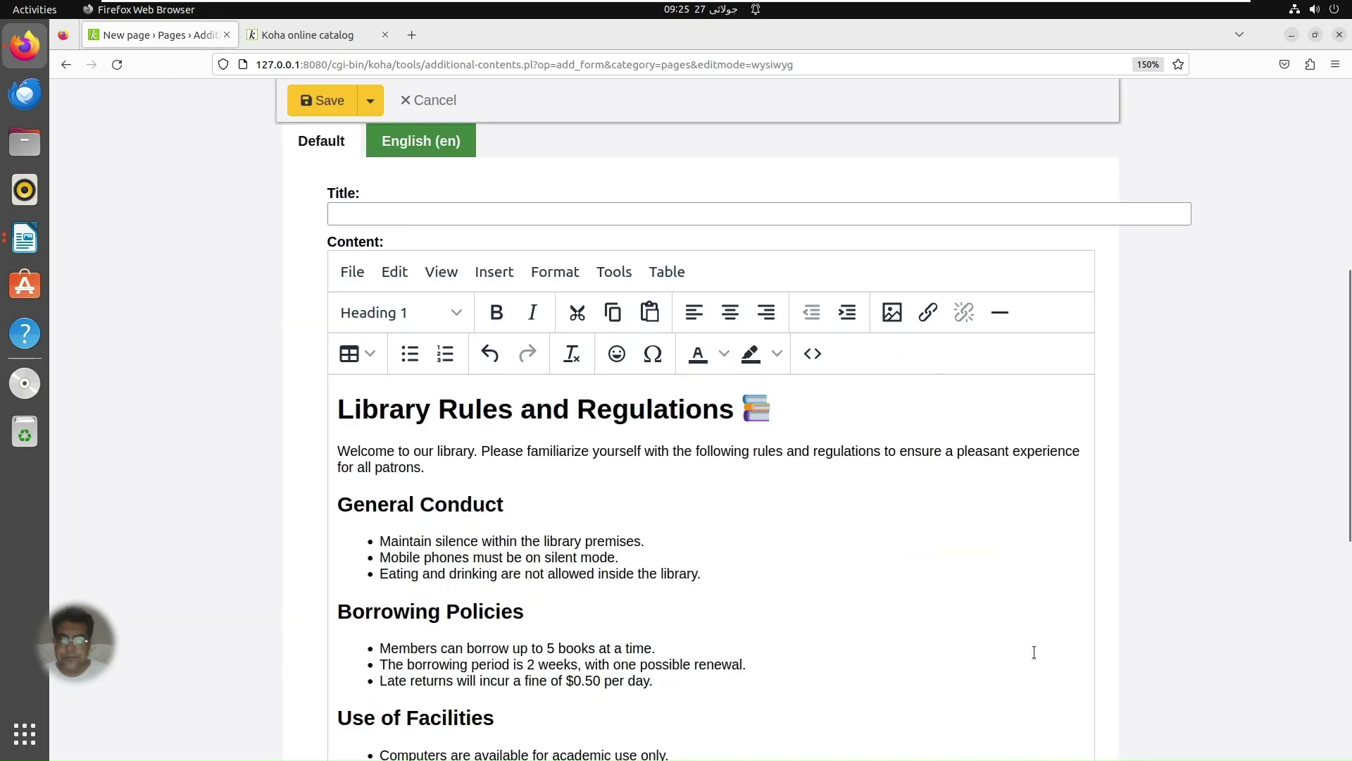
# Step: Delete the bulleted links from Home to Contact Us under Contact Information, including the leftover blank line, and save the page
pyautogui.moveTo(1341, 482); pyautogui.dragTo(1341, 637)
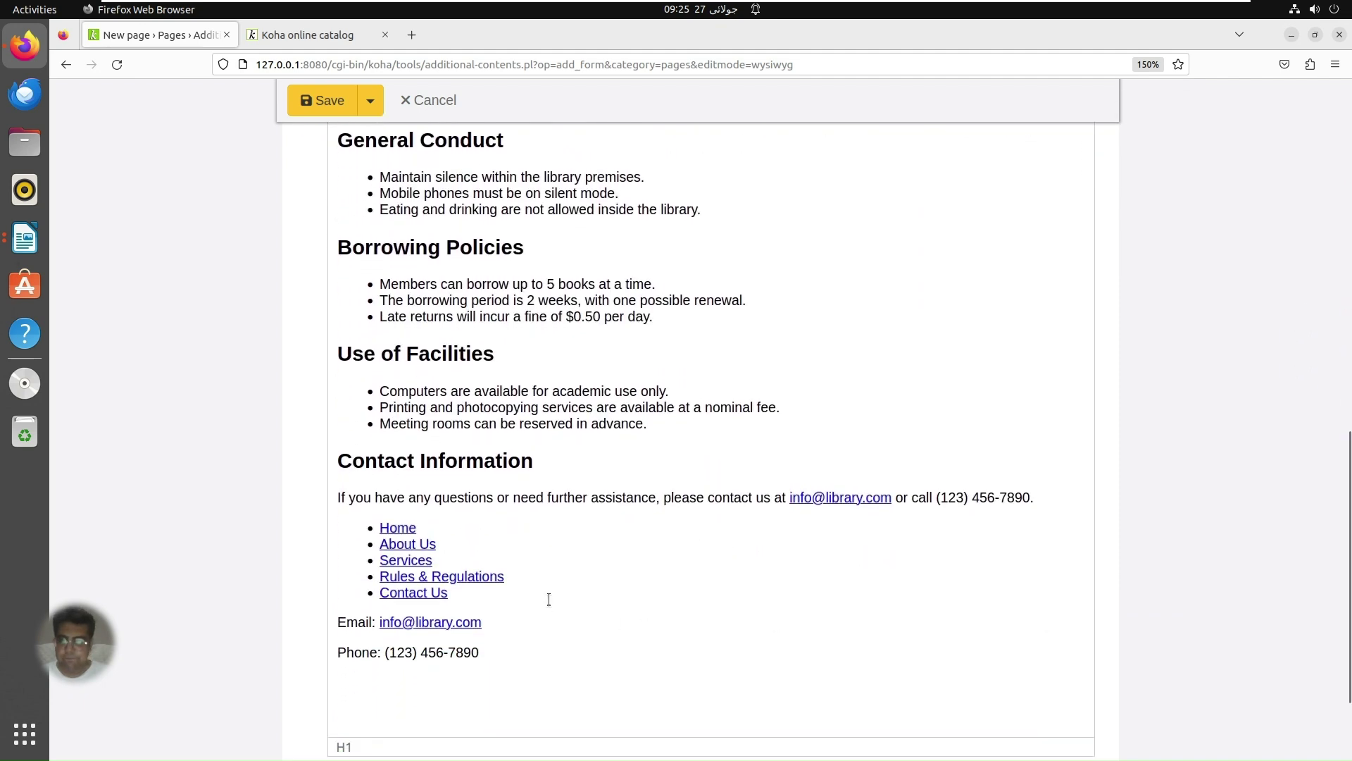
pyautogui.moveTo(501, 598); pyautogui.dragTo(363, 531)
pyautogui.press('Delete')
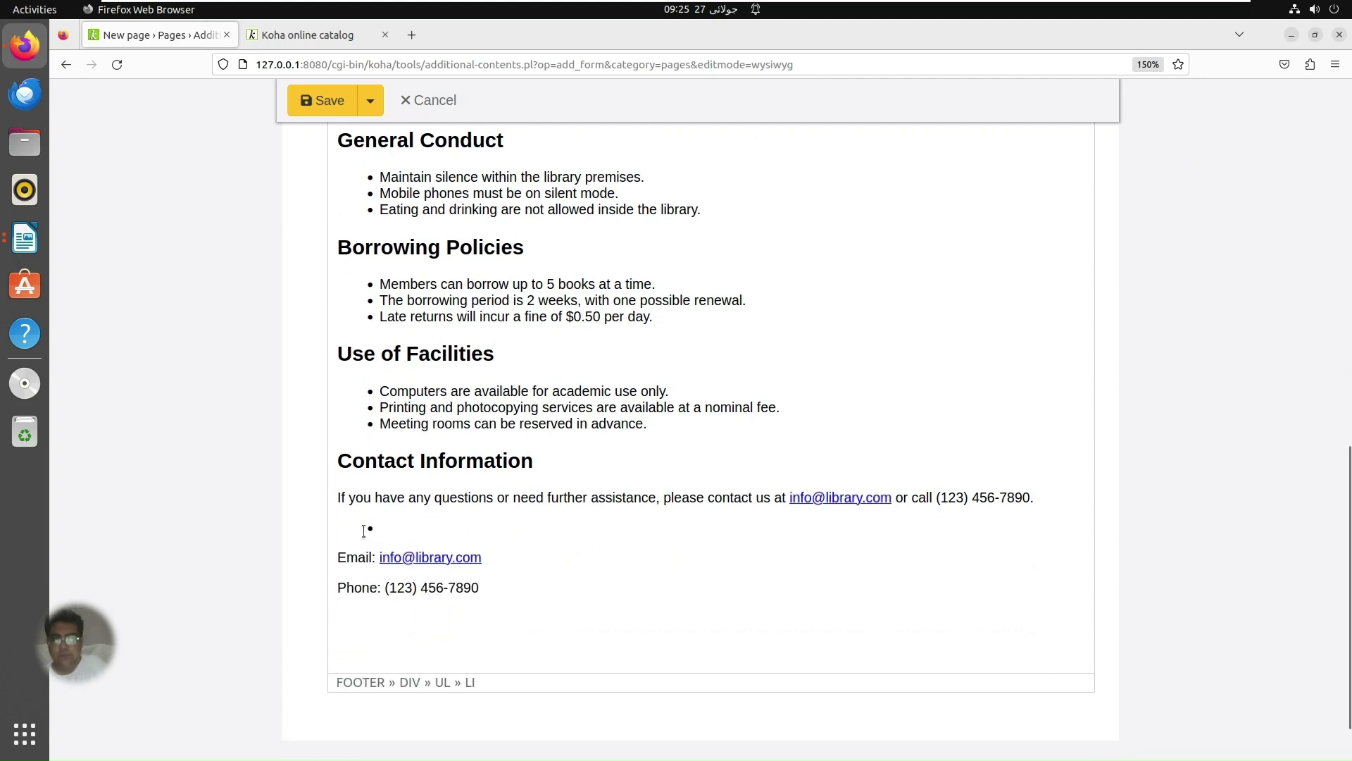
pyautogui.press('BackSpace')
pyautogui.press('BackSpace')
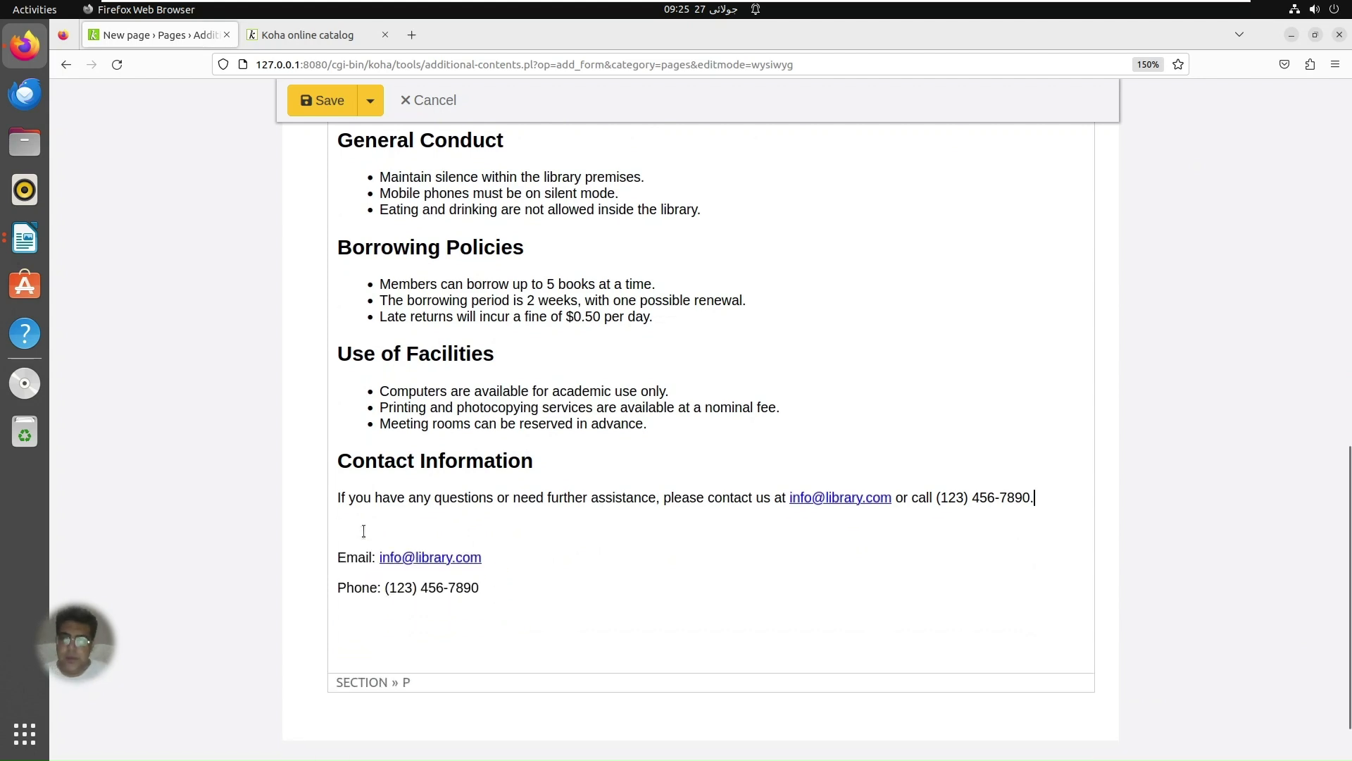
pyautogui.click(363, 531)
pyautogui.press('BackSpace')
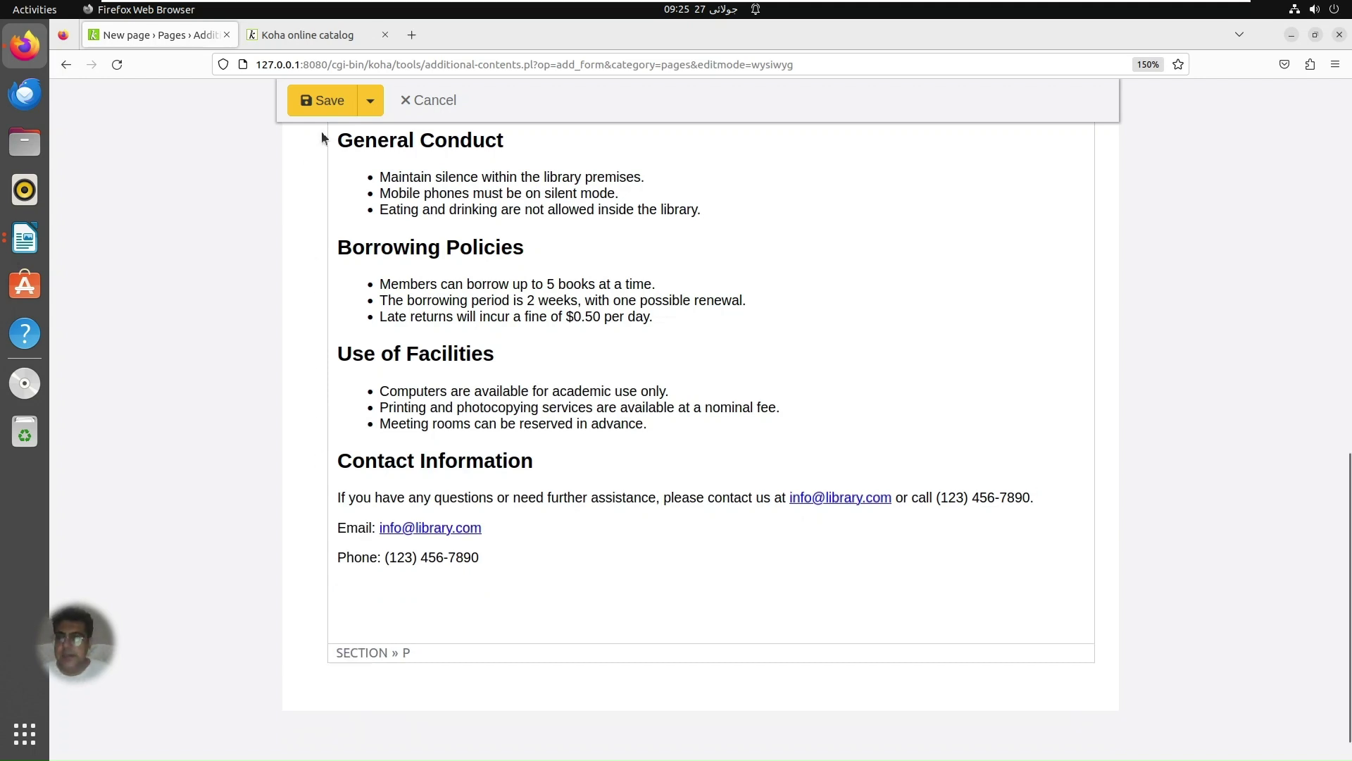
pyautogui.click(334, 99)
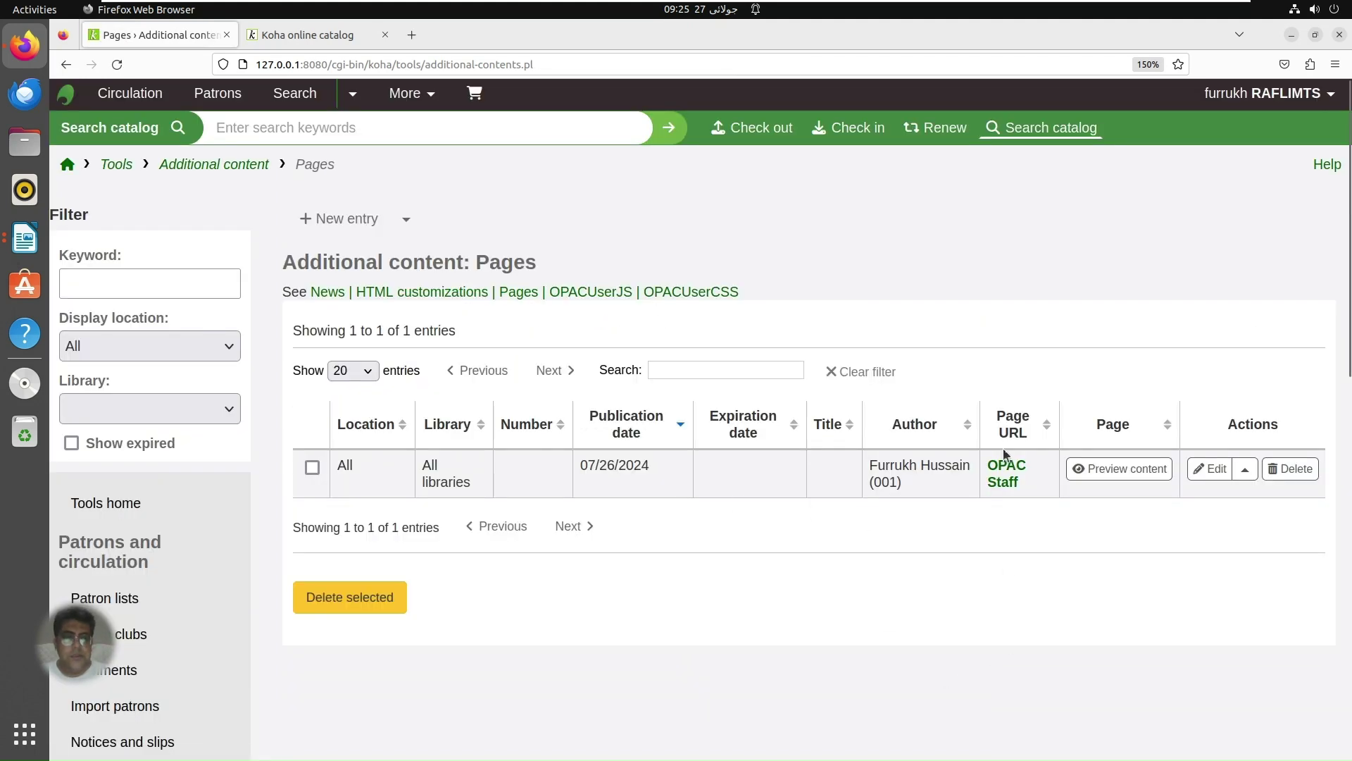
# Step: Open the Staff and OPAC URLs of the page published 07/26/2024 in separate new browser tabs
pyautogui.rightClick(1016, 486)
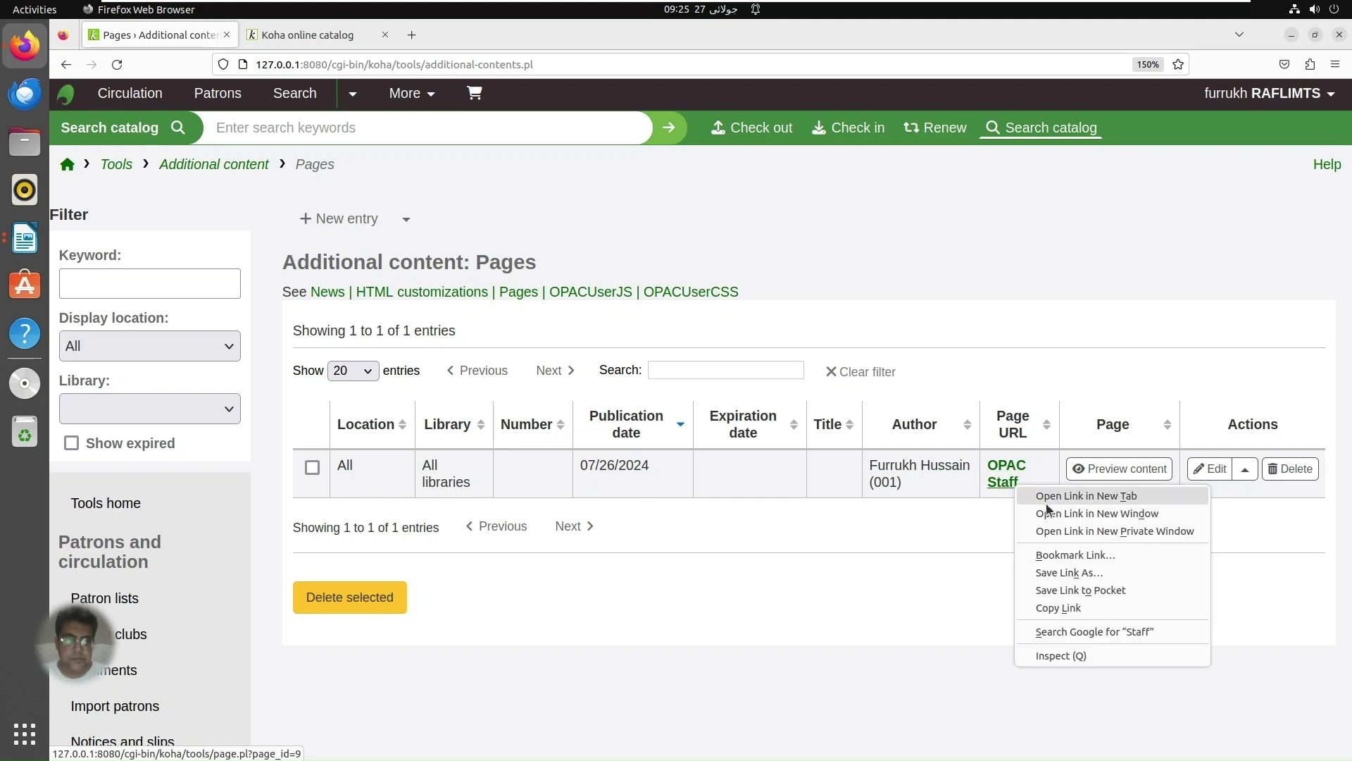
pyautogui.click(1047, 493)
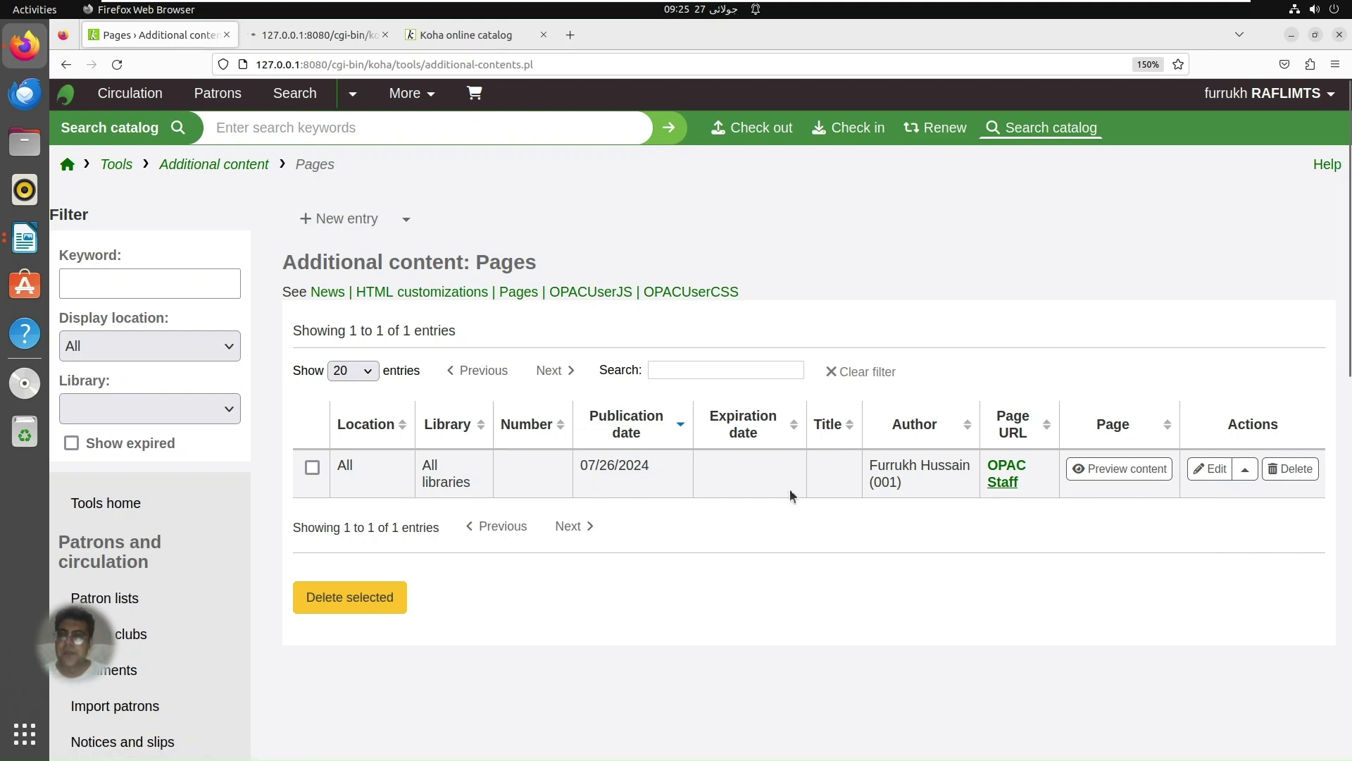
pyautogui.rightClick(1022, 469)
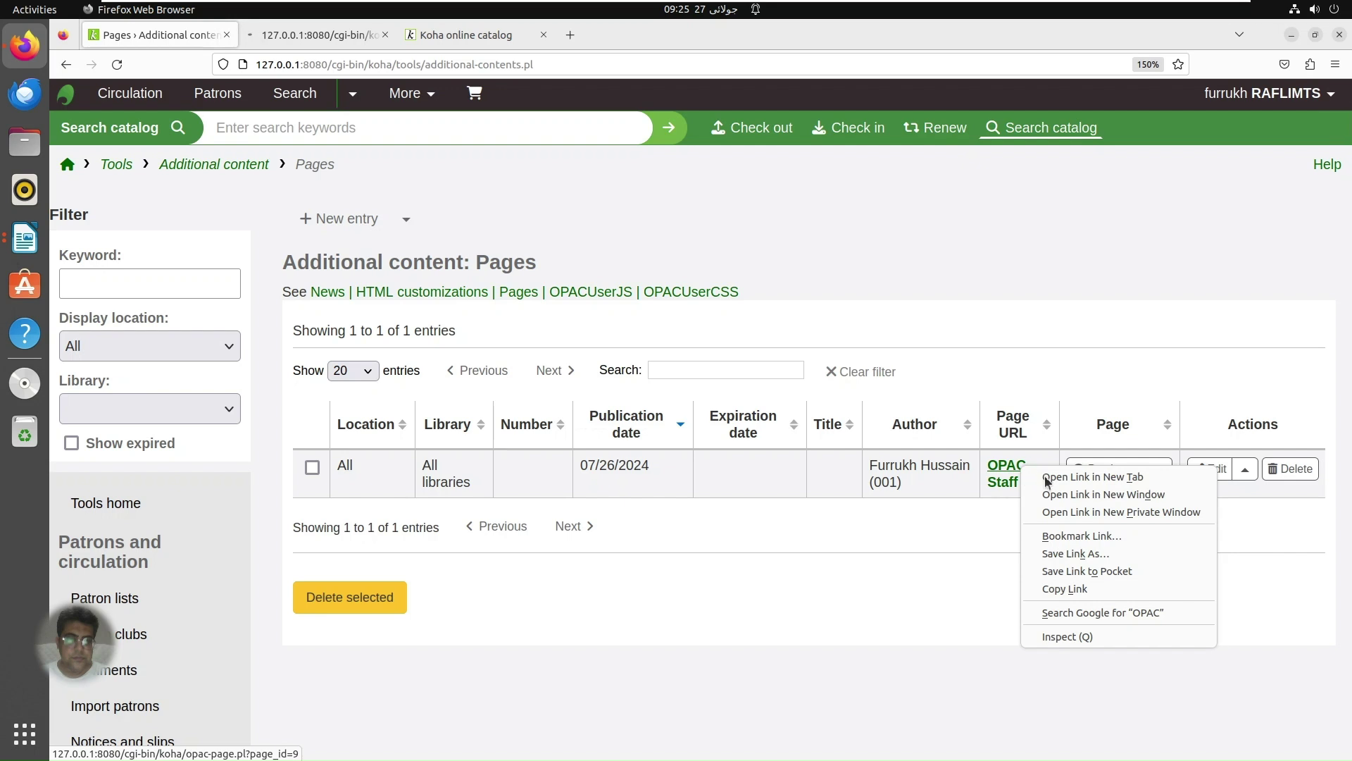
pyautogui.click(1049, 474)
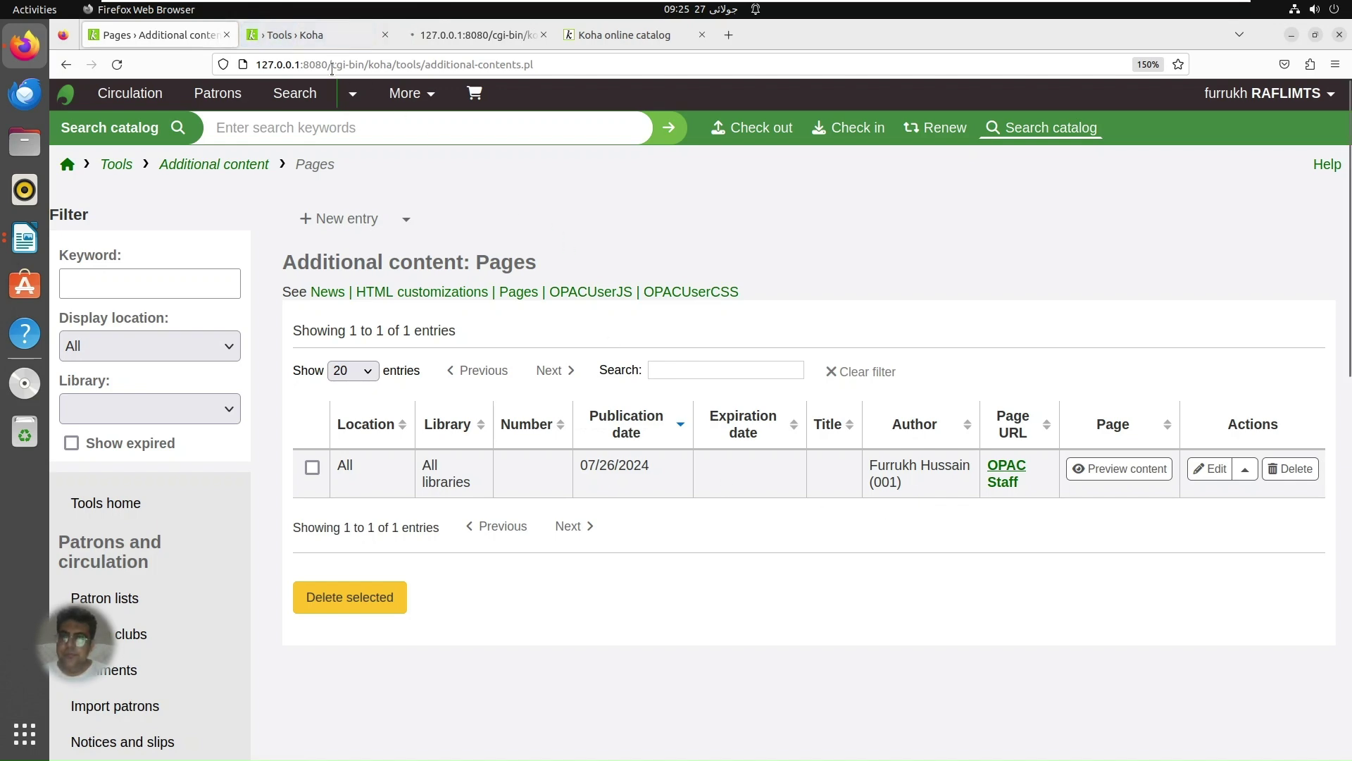
# Step: Examine the staff version of the Library Rules and Regulations page and its web address, and switch to the OPAC home page
pyautogui.click(318, 41)
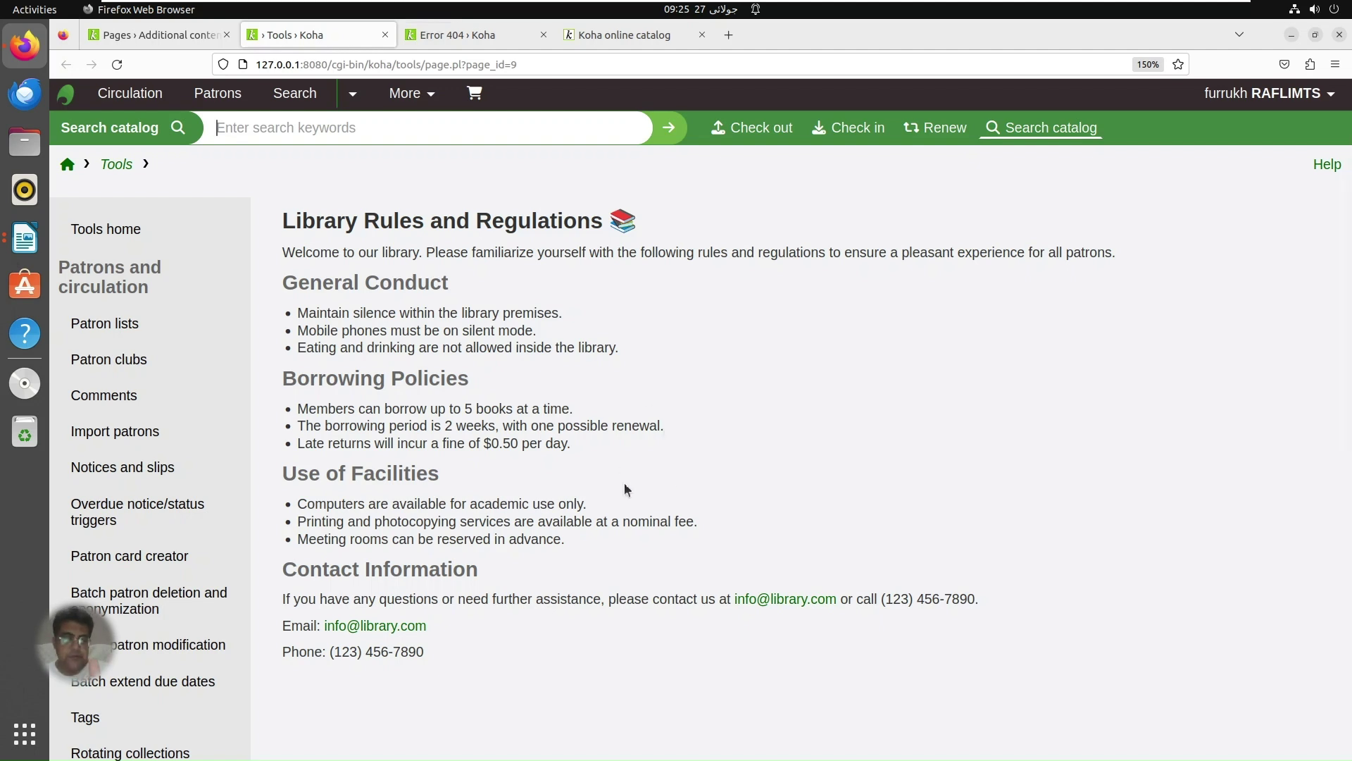
pyautogui.click(521, 64)
pyautogui.click(521, 64)
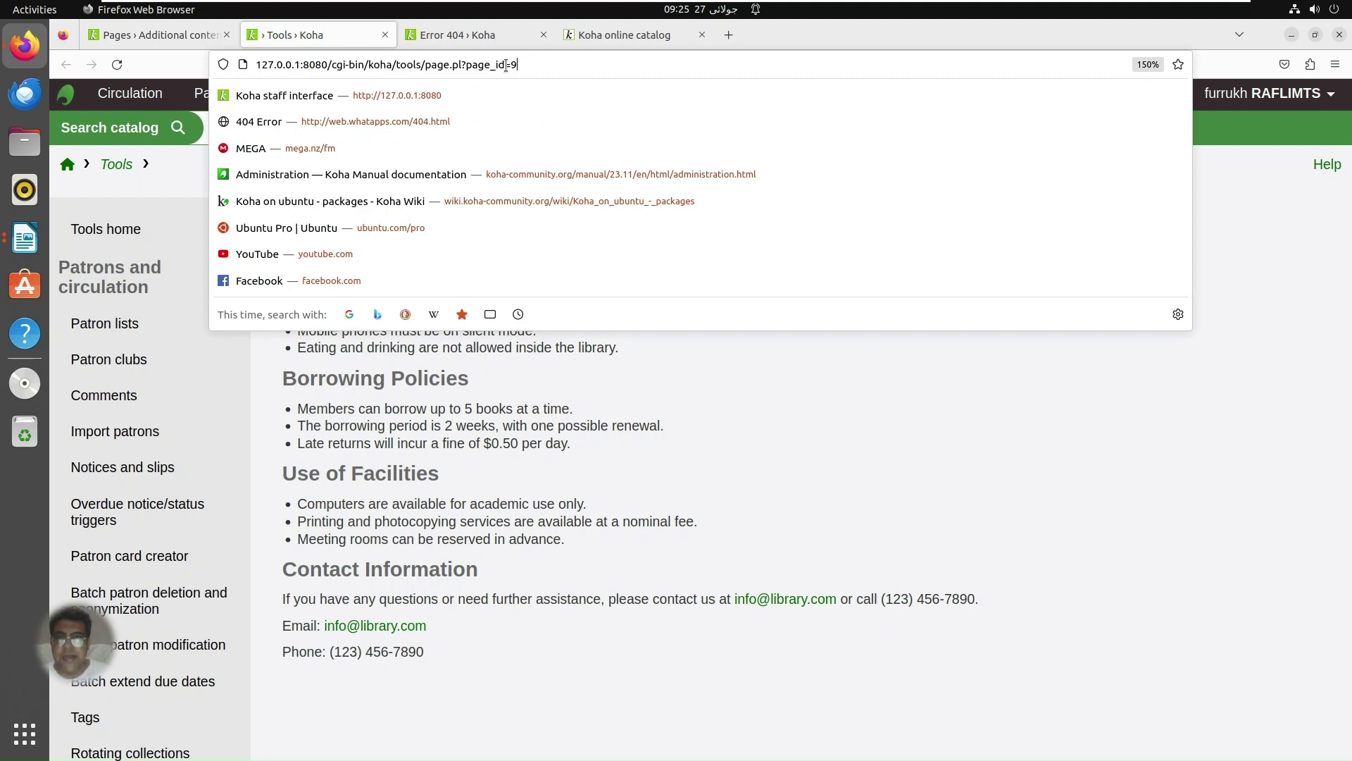
pyautogui.click(669, 481)
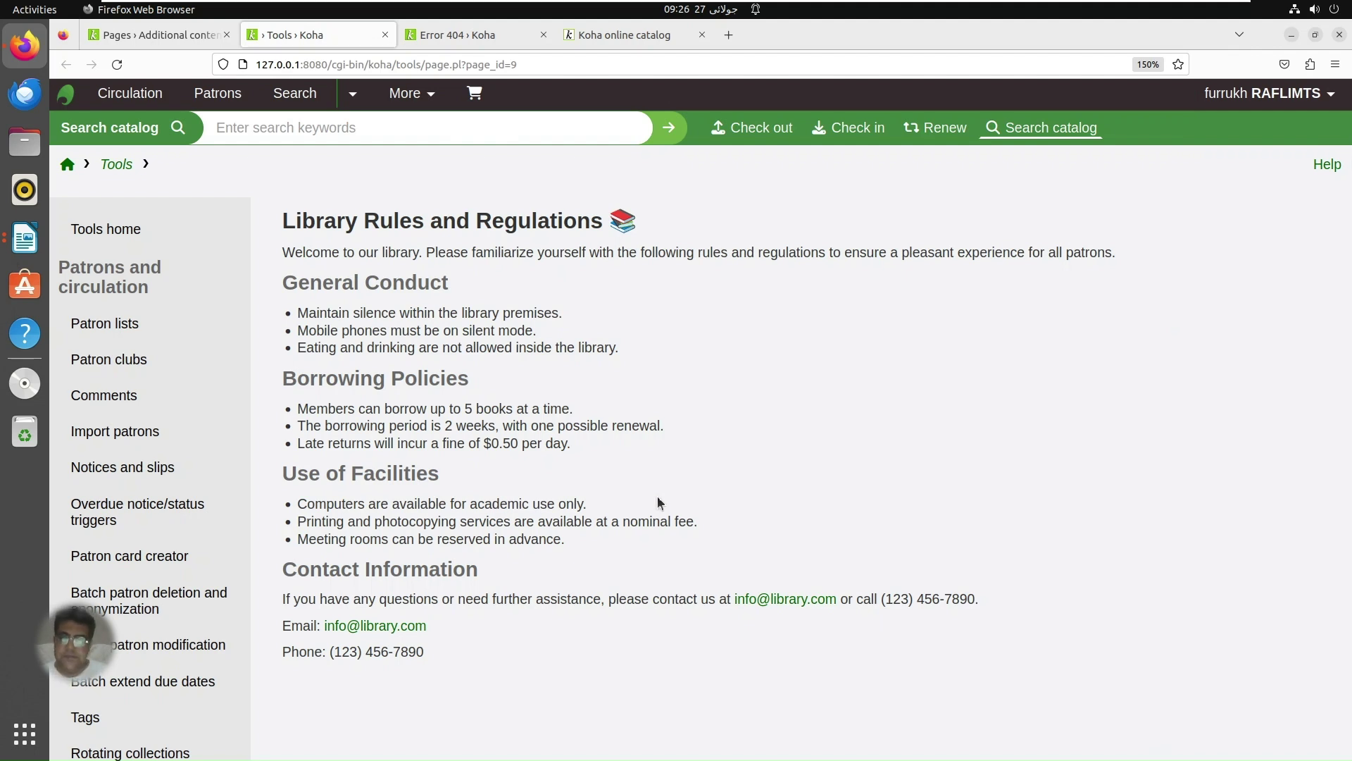
pyautogui.click(654, 32)
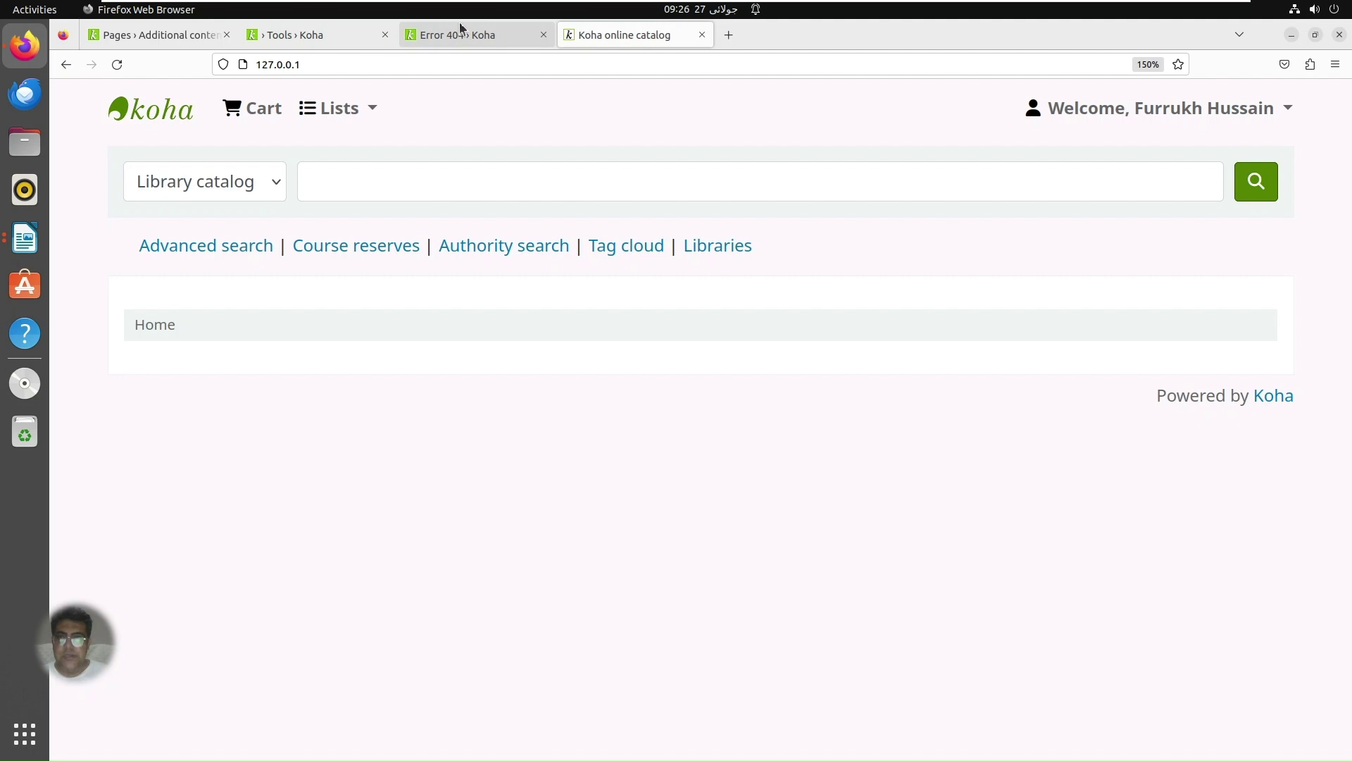
# Step: Remove the port :8080 from the failed OPAC page's address and load 127.0.0.1/cgi-bin/koha/opac-page.pl?page_id=9
pyautogui.click(462, 29)
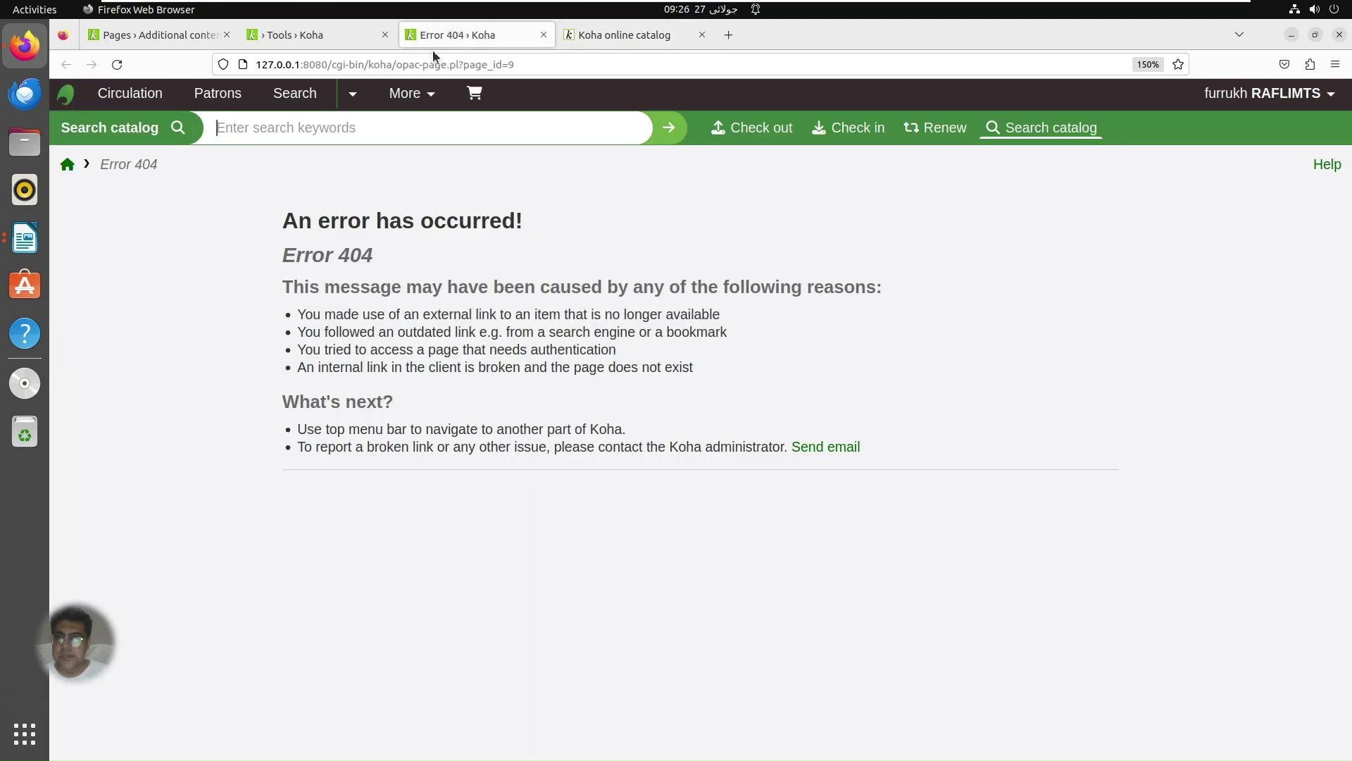
pyautogui.click(298, 64)
pyautogui.press('Home')
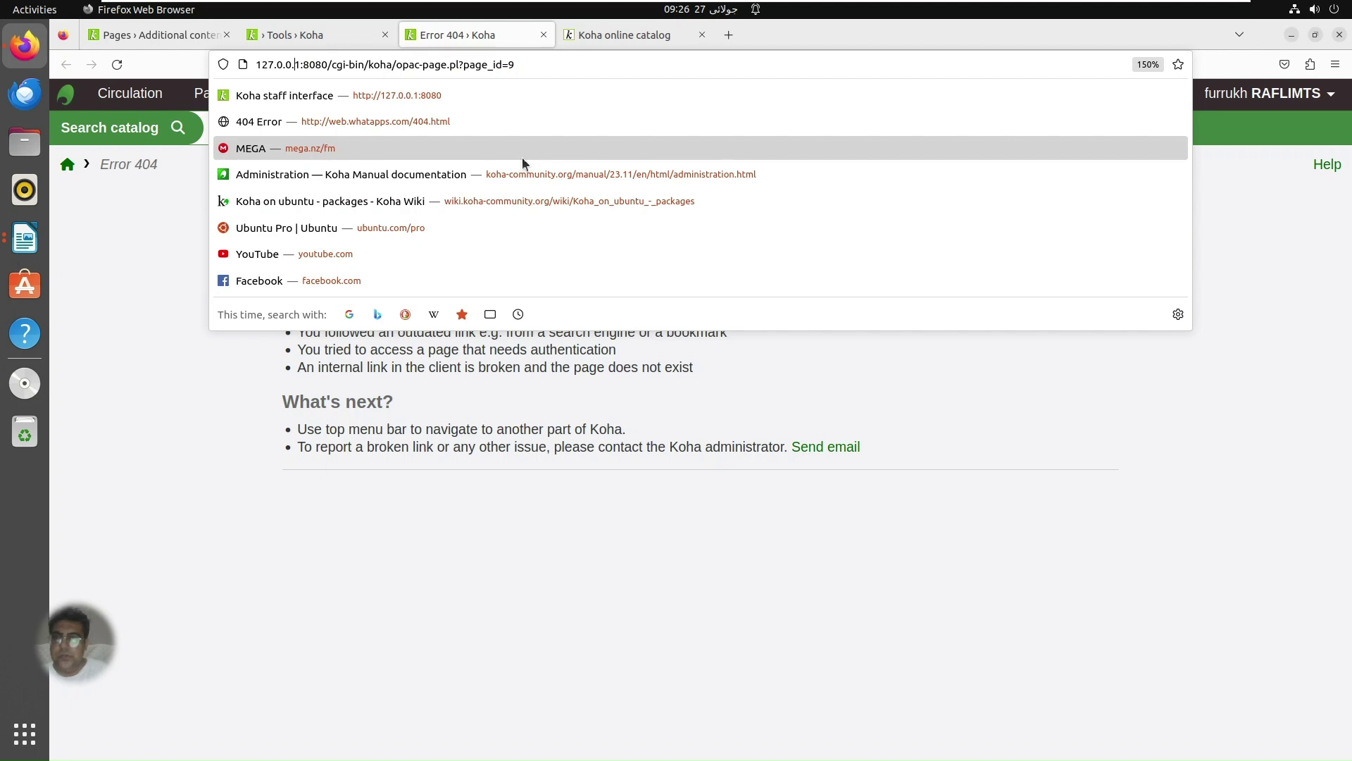
pyautogui.press('Right')
pyautogui.press('Right')
pyautogui.press('Right')
pyautogui.press('Right')
pyautogui.press('Right')
pyautogui.press('Right')
pyautogui.press('Right')
pyautogui.press('Right')
pyautogui.press('Right')
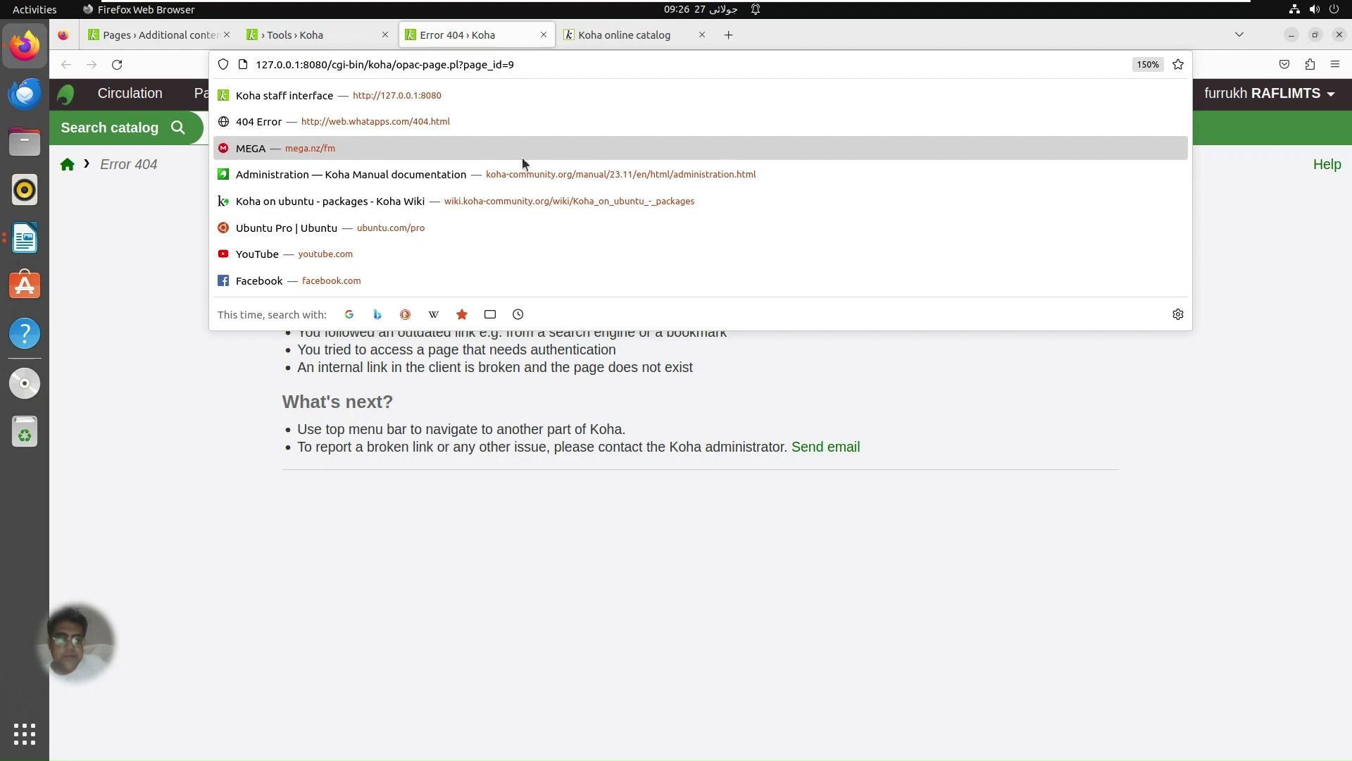
pyautogui.press('Delete')
pyautogui.press('Delete')
pyautogui.press('Delete')
pyautogui.press('Delete')
pyautogui.press('Delete')
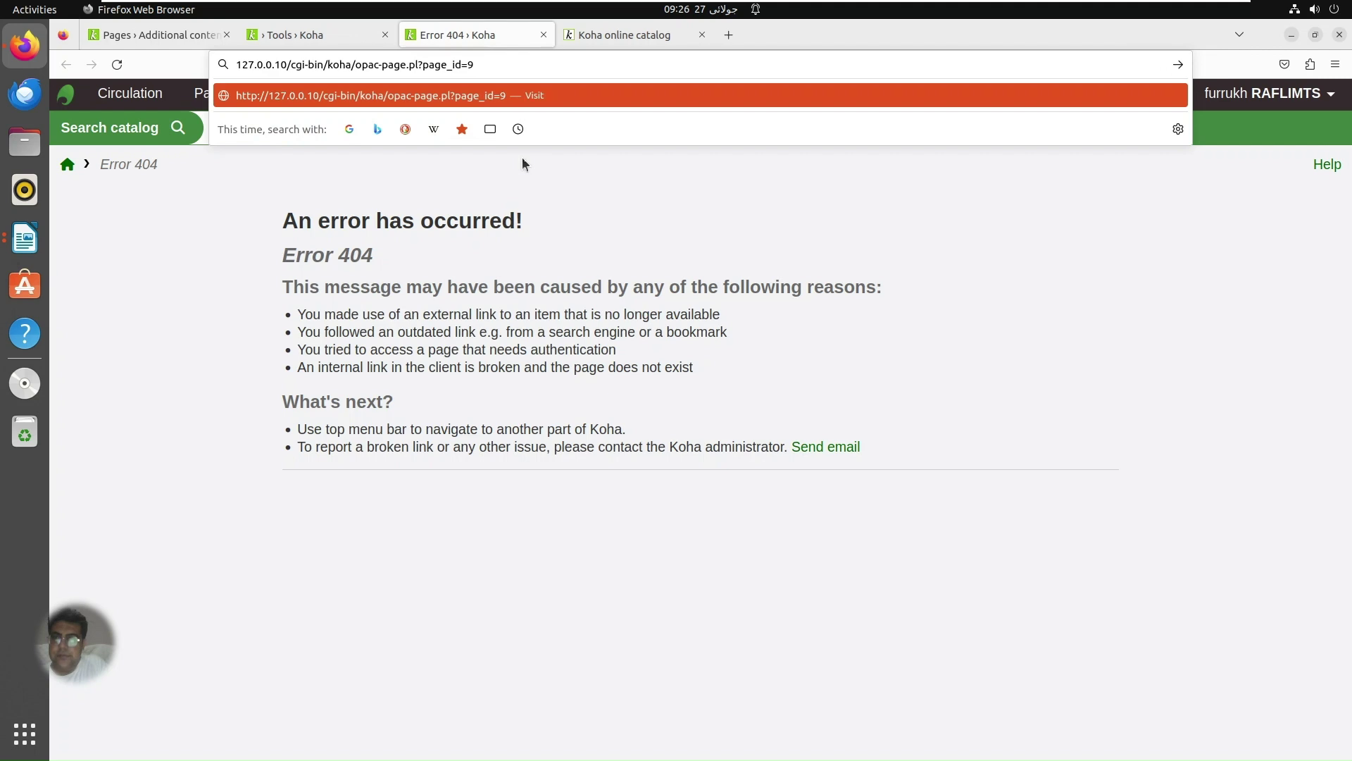
pyautogui.press('Return')
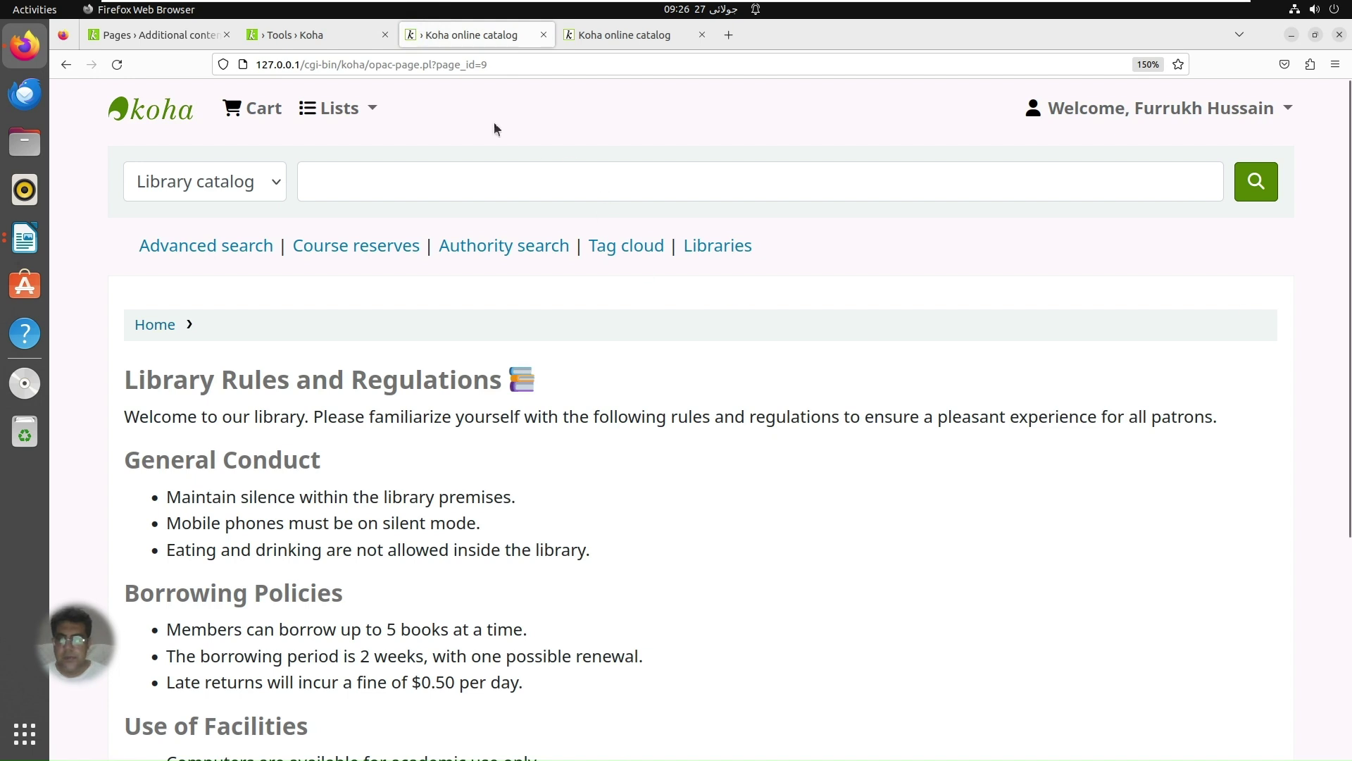
# Step: Examine the OPAC version of the Library Rules and Regulations page and its address, and check the OPAC home page for a link
pyautogui.click(500, 65)
pyautogui.hotkey('ctrl', 'a')
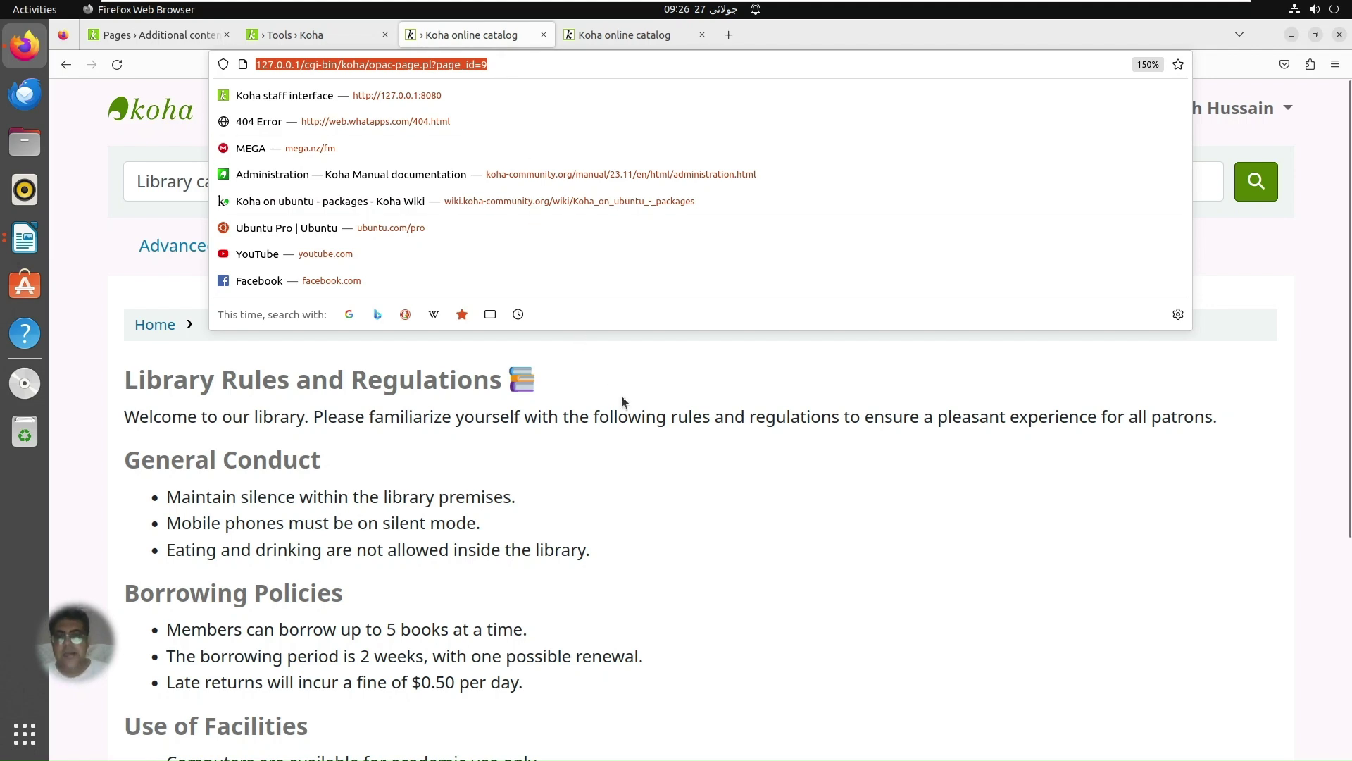
pyautogui.click(635, 415)
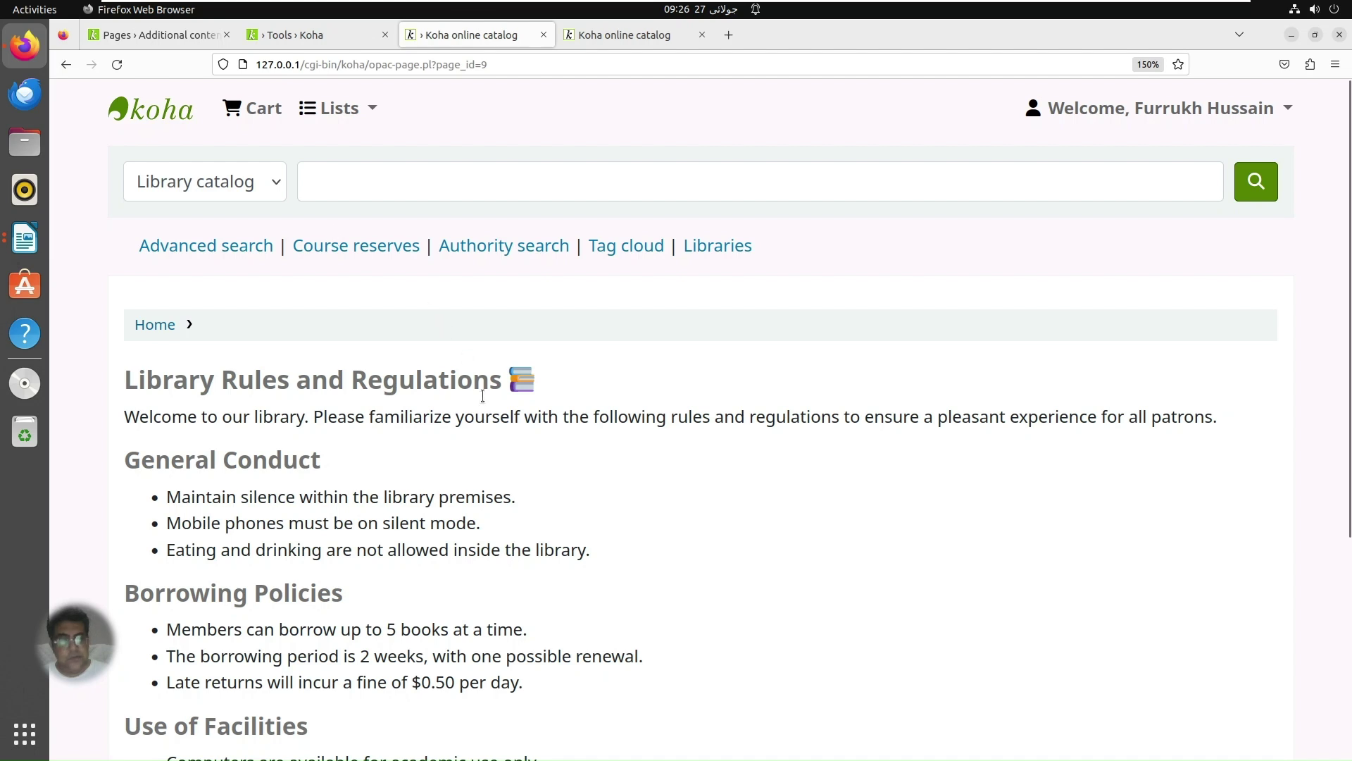
pyautogui.click(602, 42)
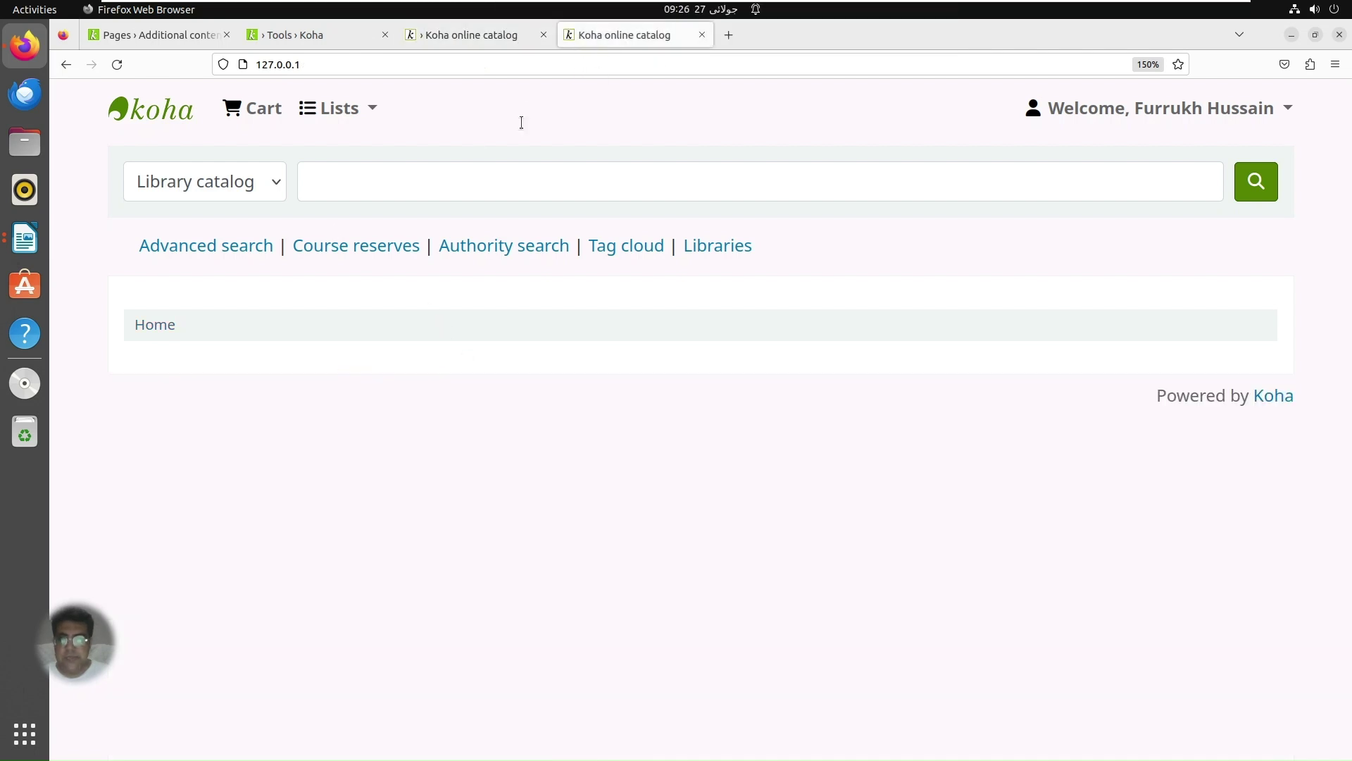
pyautogui.click(118, 64)
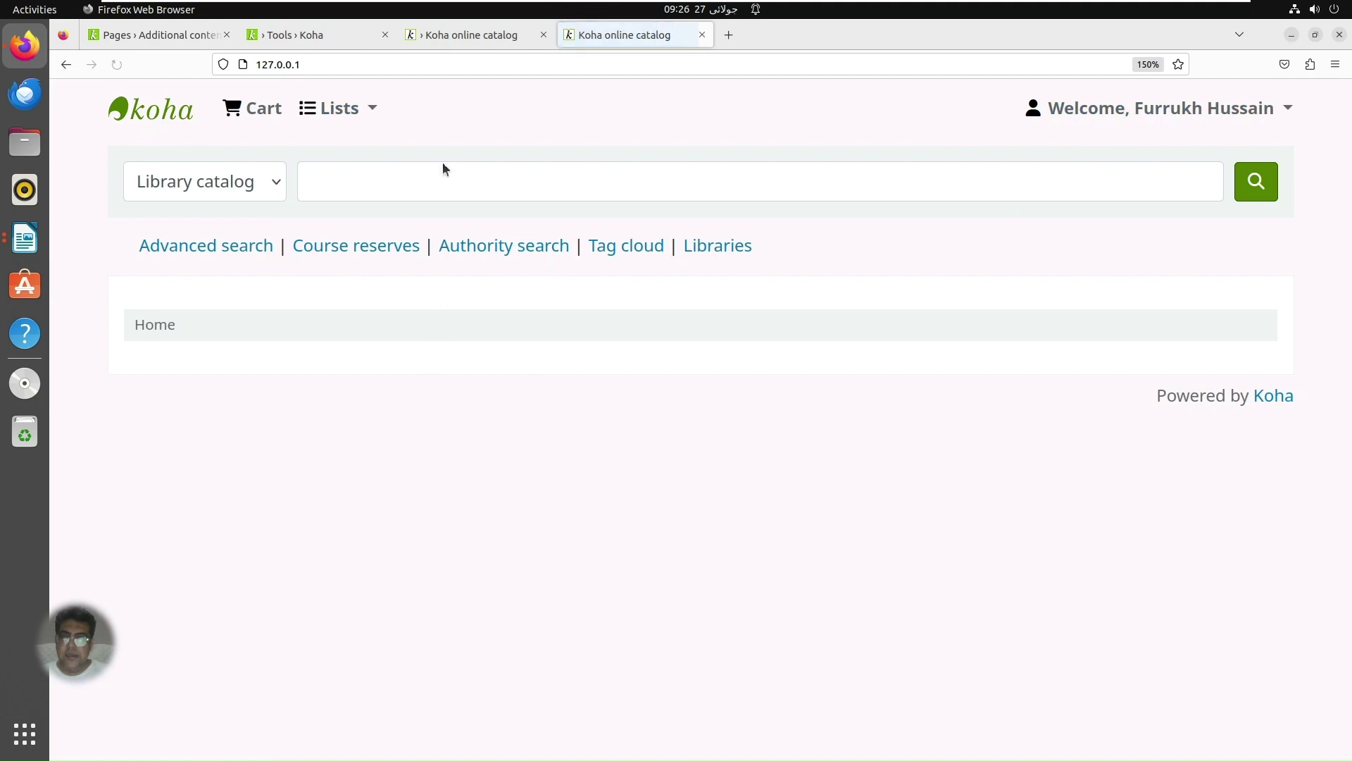
pyautogui.click(462, 40)
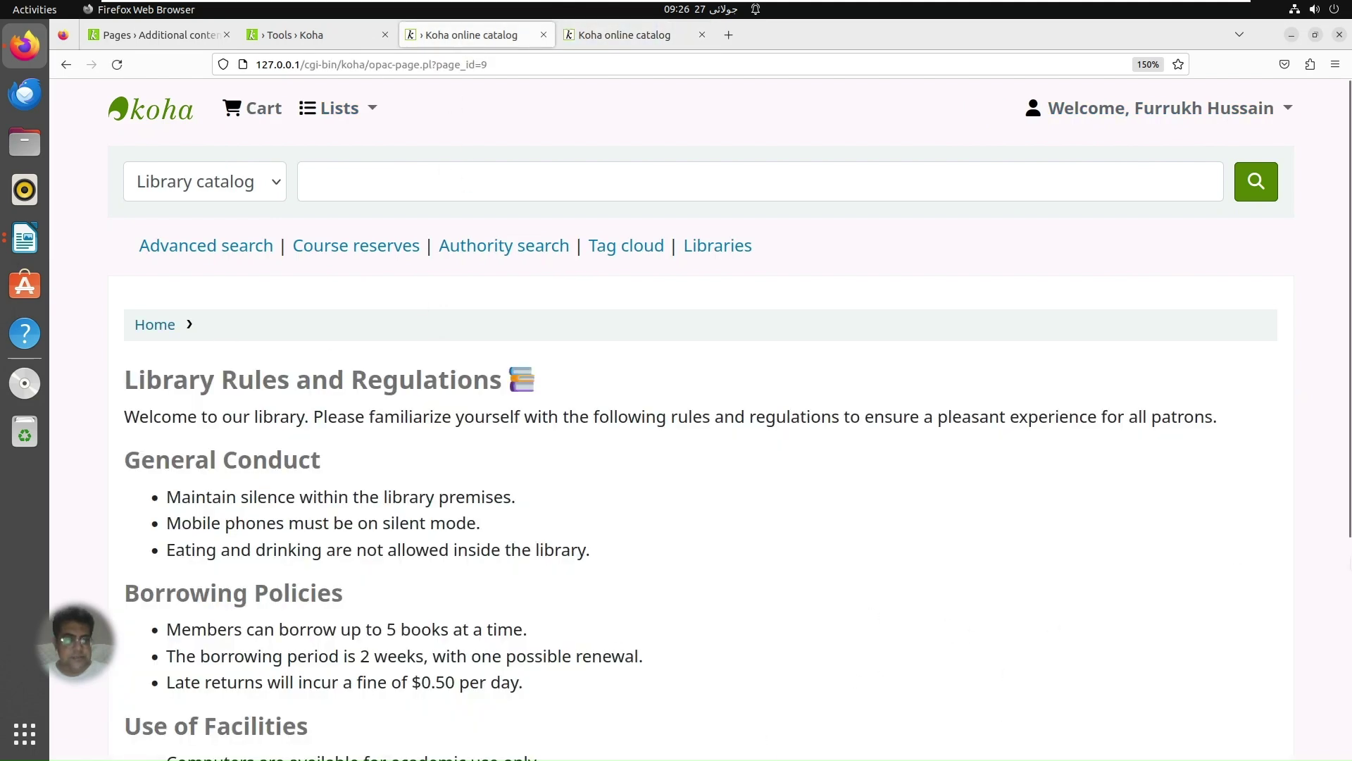
pyautogui.click(1346, 561)
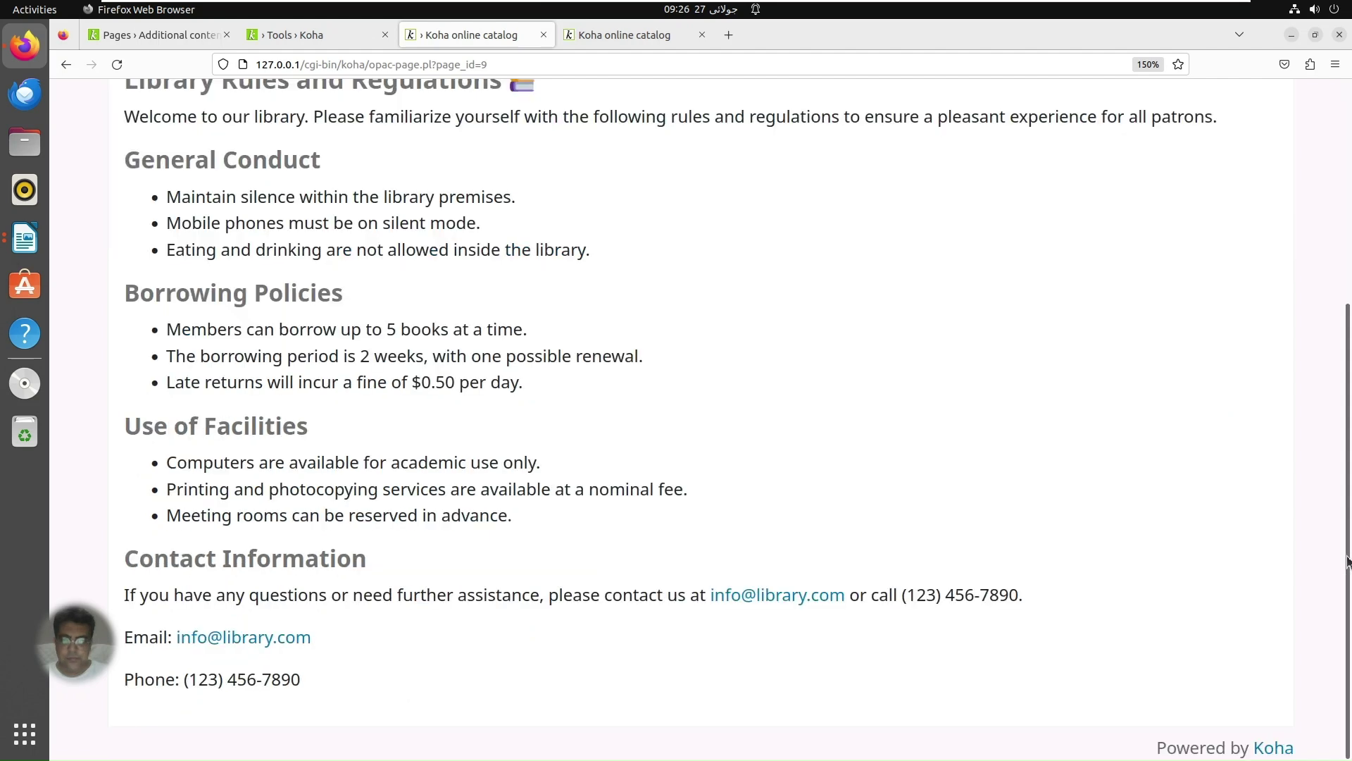
pyautogui.moveTo(1347, 562); pyautogui.dragTo(1348, 426)
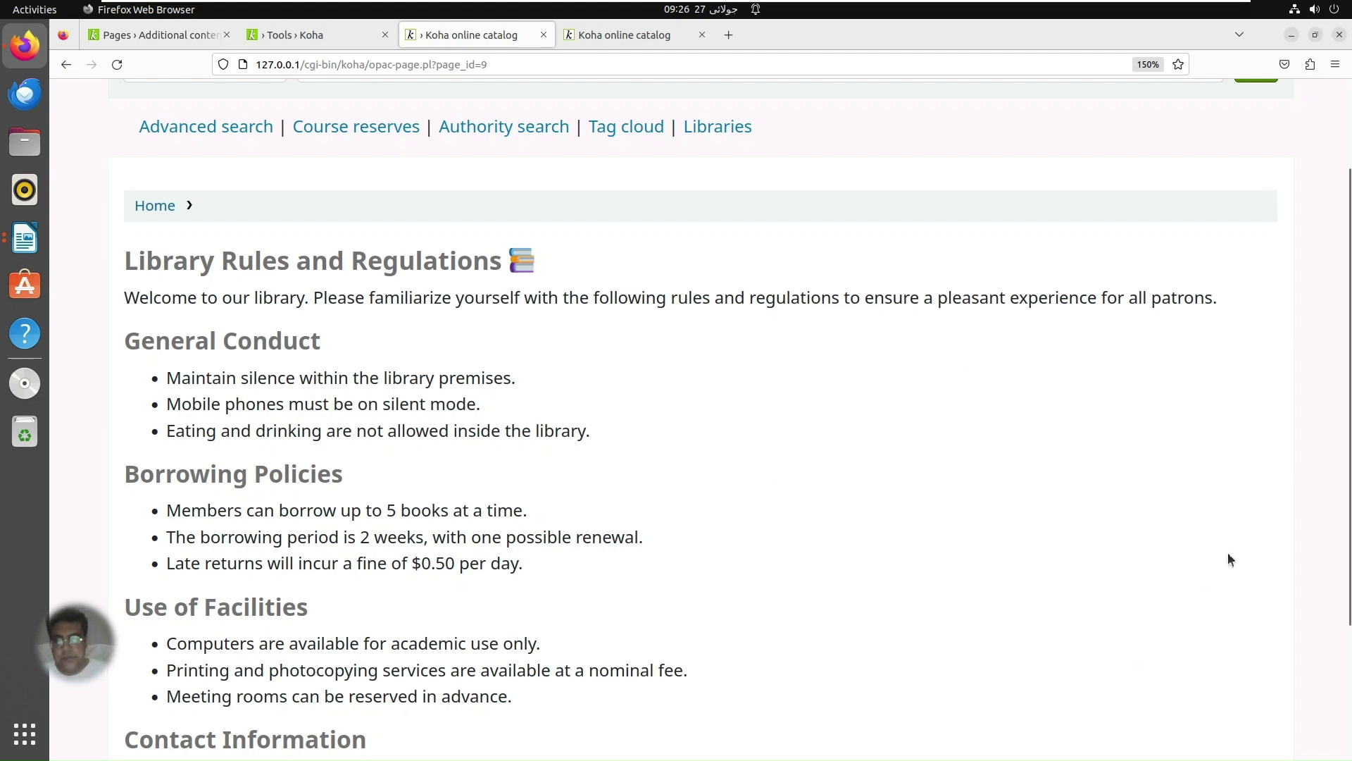
pyautogui.moveTo(1347, 444); pyautogui.dragTo(1347, 620)
pyautogui.scroll(5, 704, 422)
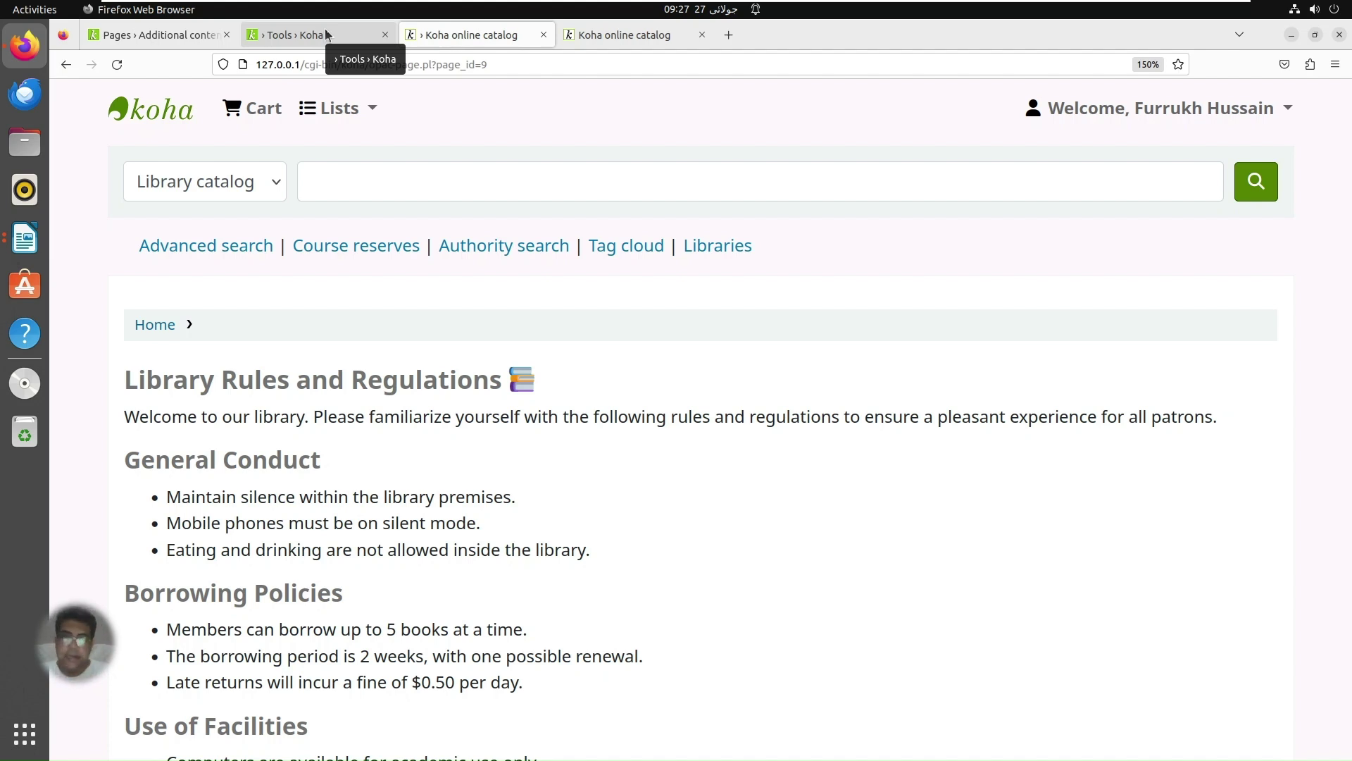
# Step: Start a new entry under additional content Pages, and compare the staff and OPAC versions of the Library Rules and Regulations page
pyautogui.click(159, 32)
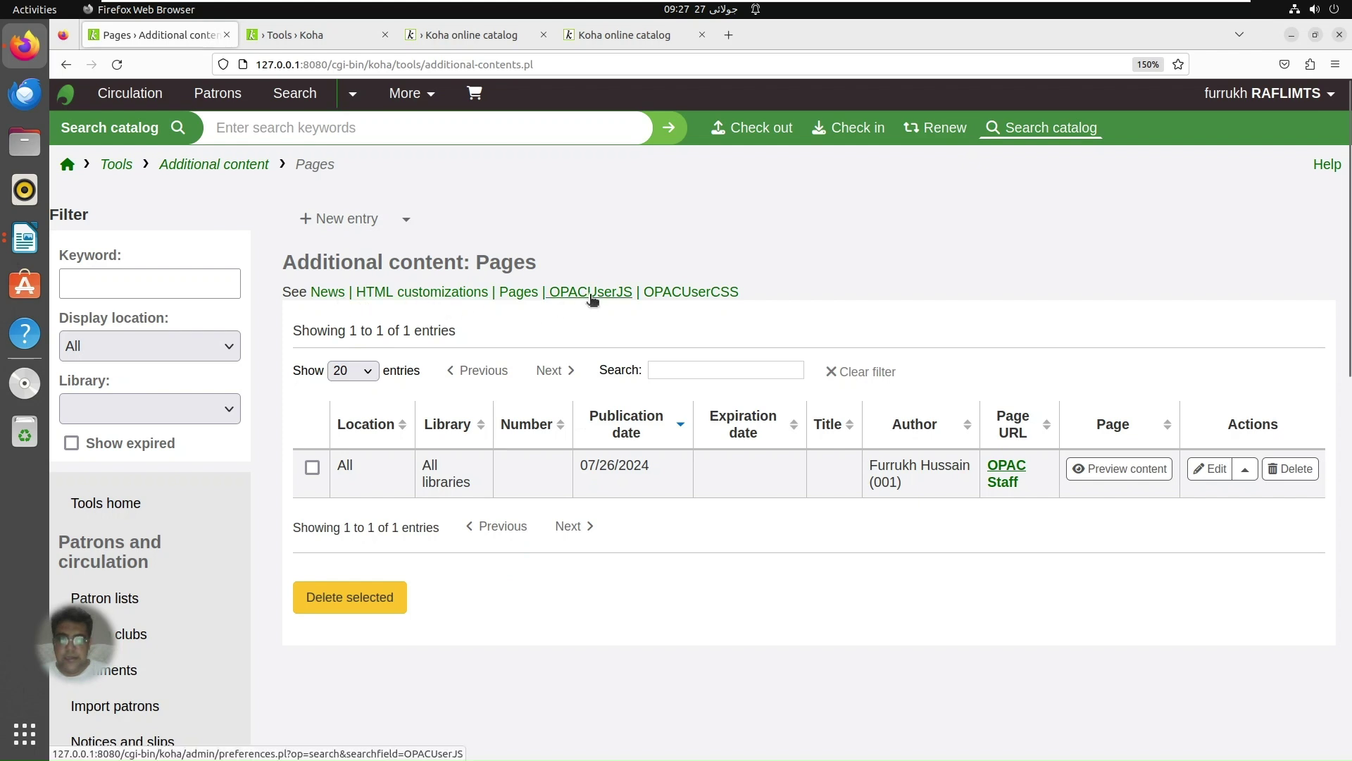
pyautogui.click(333, 225)
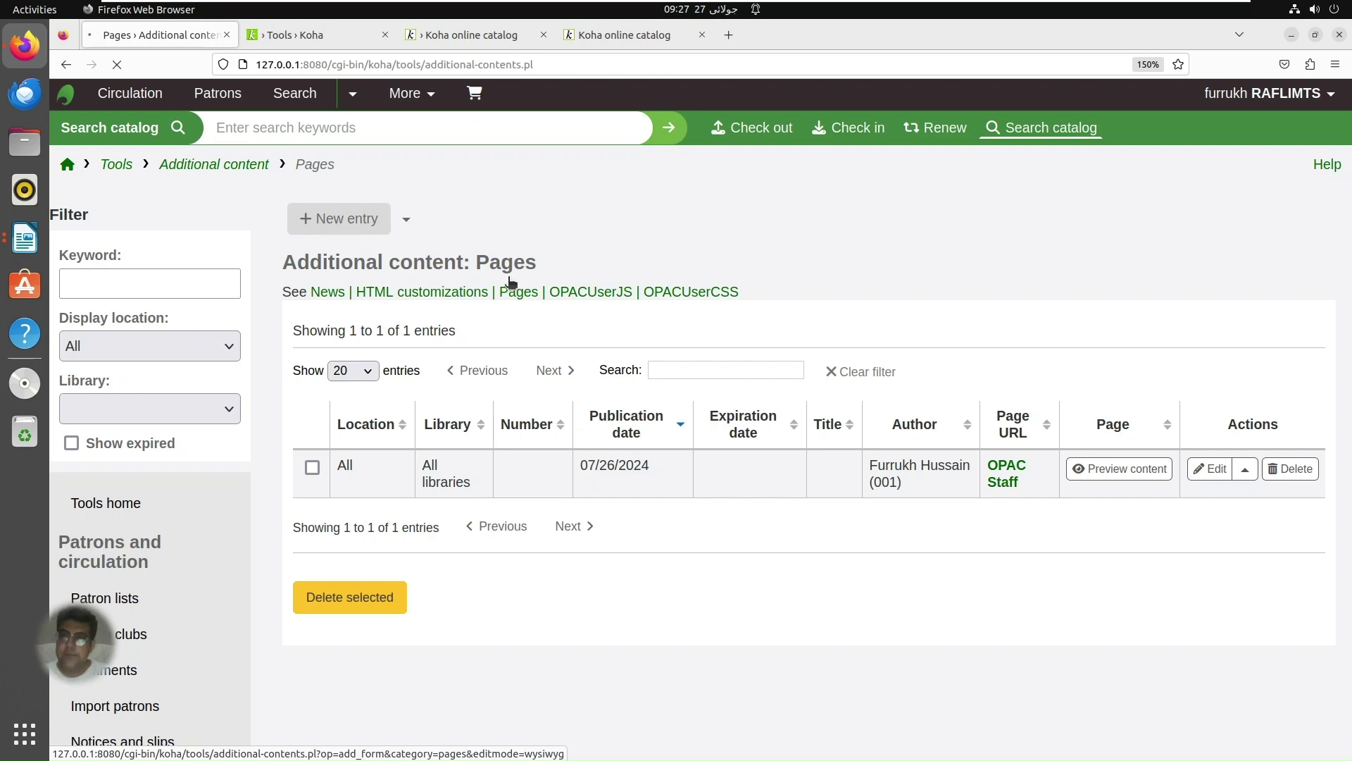
pyautogui.click(375, 41)
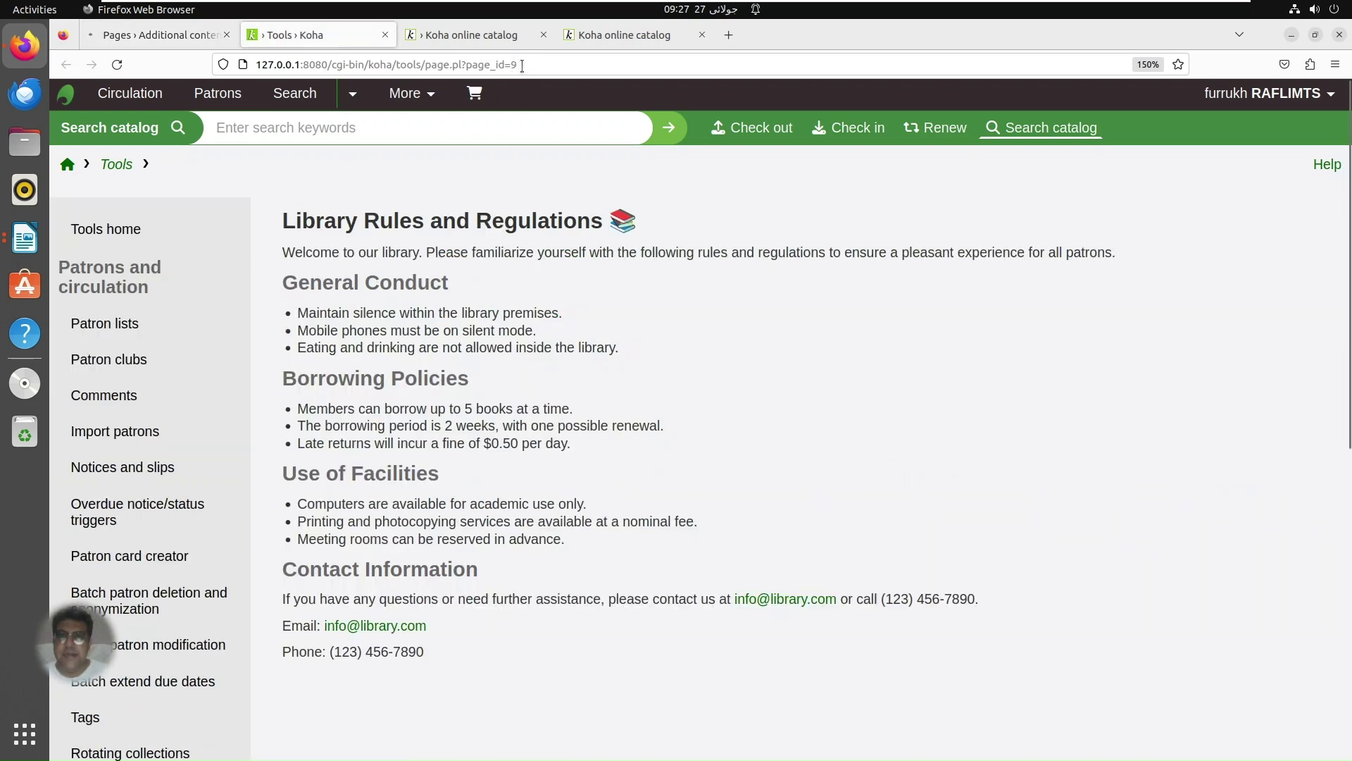
pyautogui.click(468, 35)
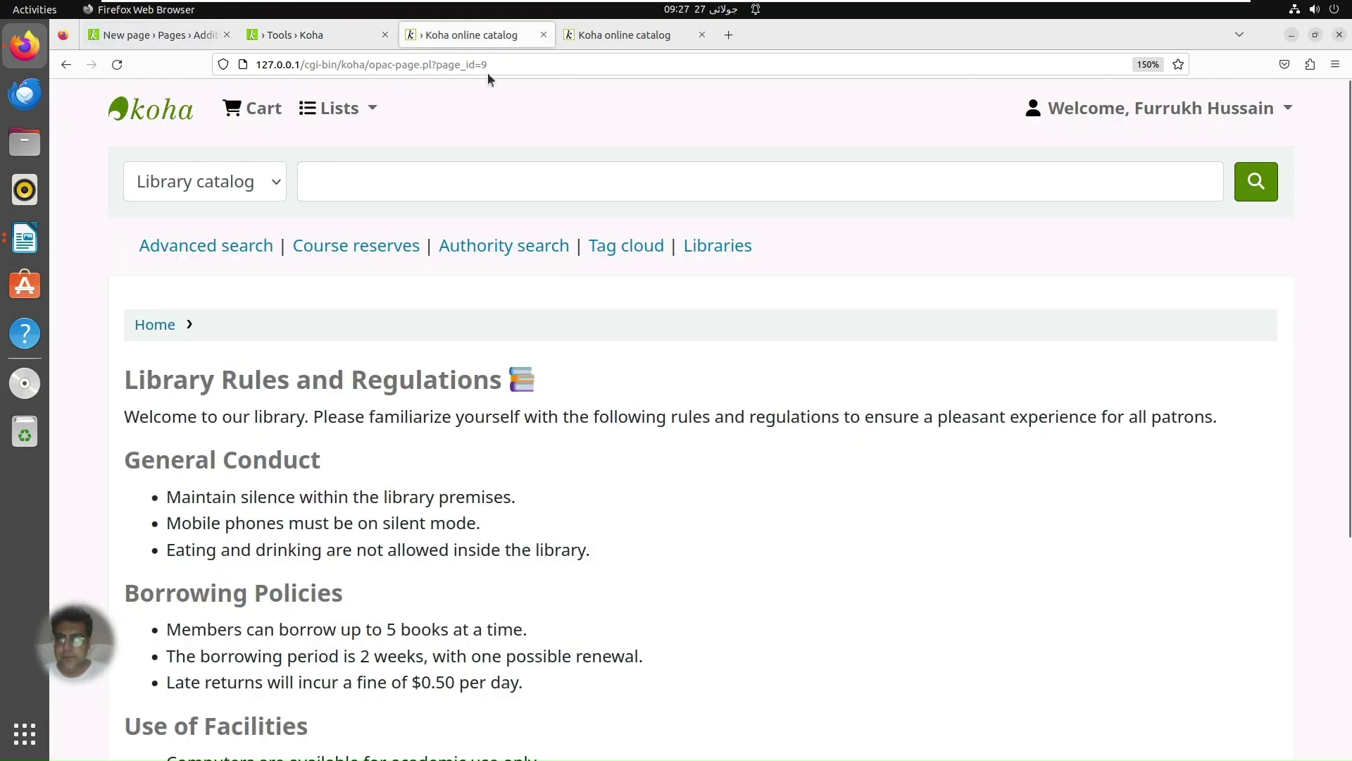
pyautogui.click(496, 64)
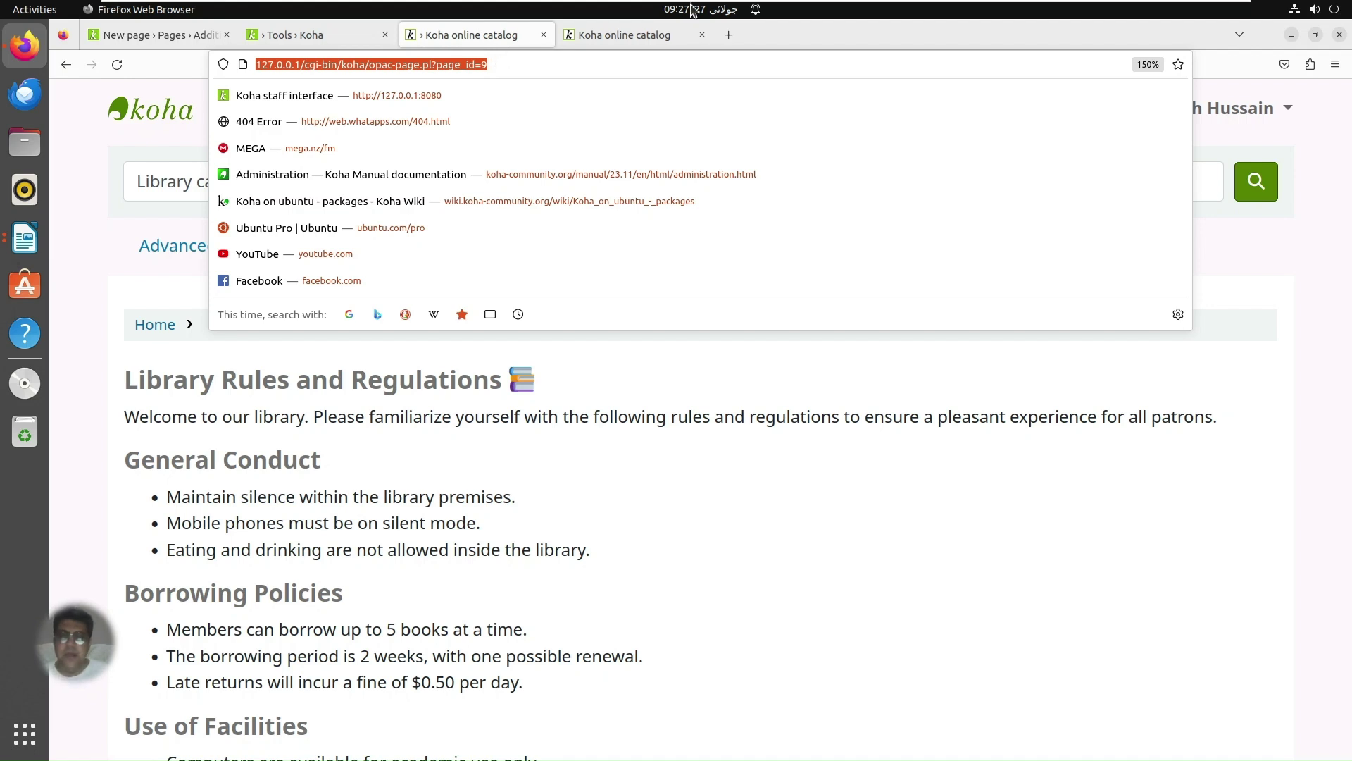
pyautogui.click(619, 37)
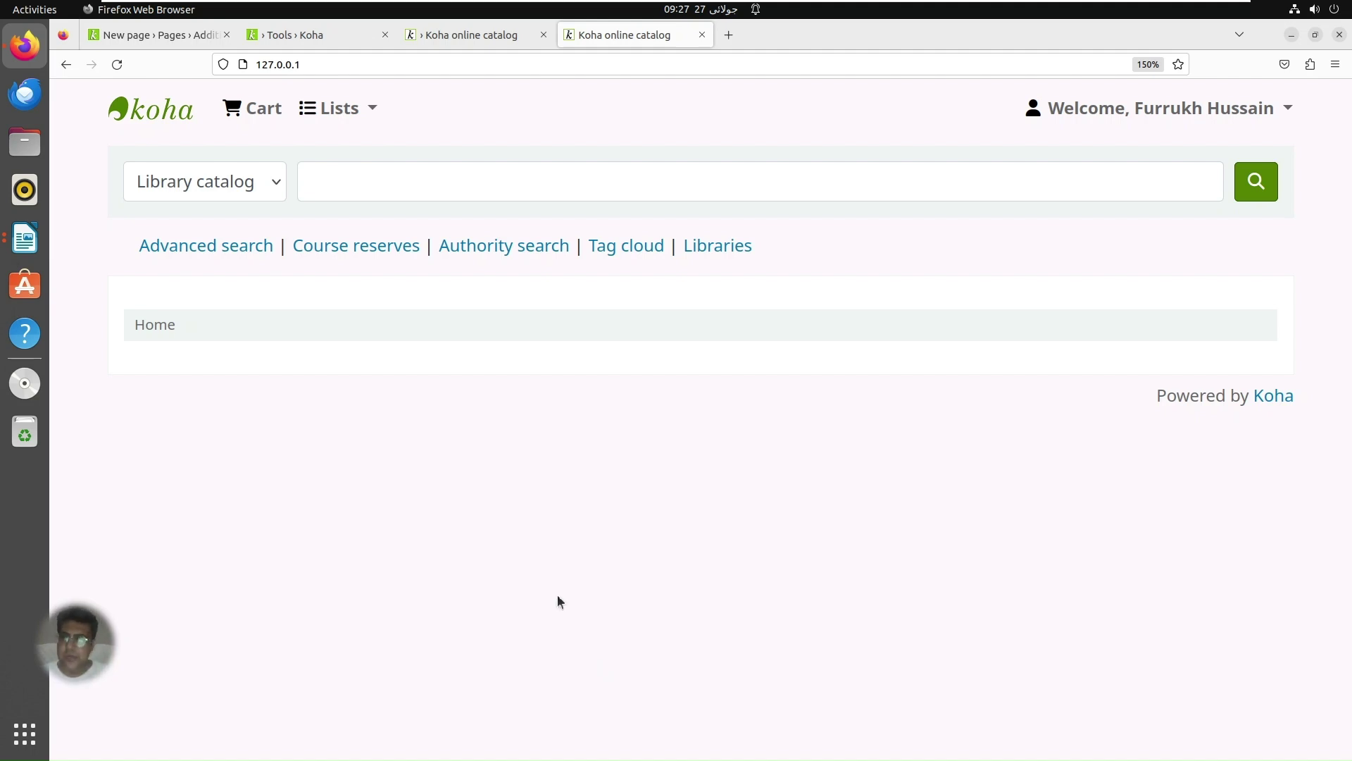
pyautogui.click(322, 38)
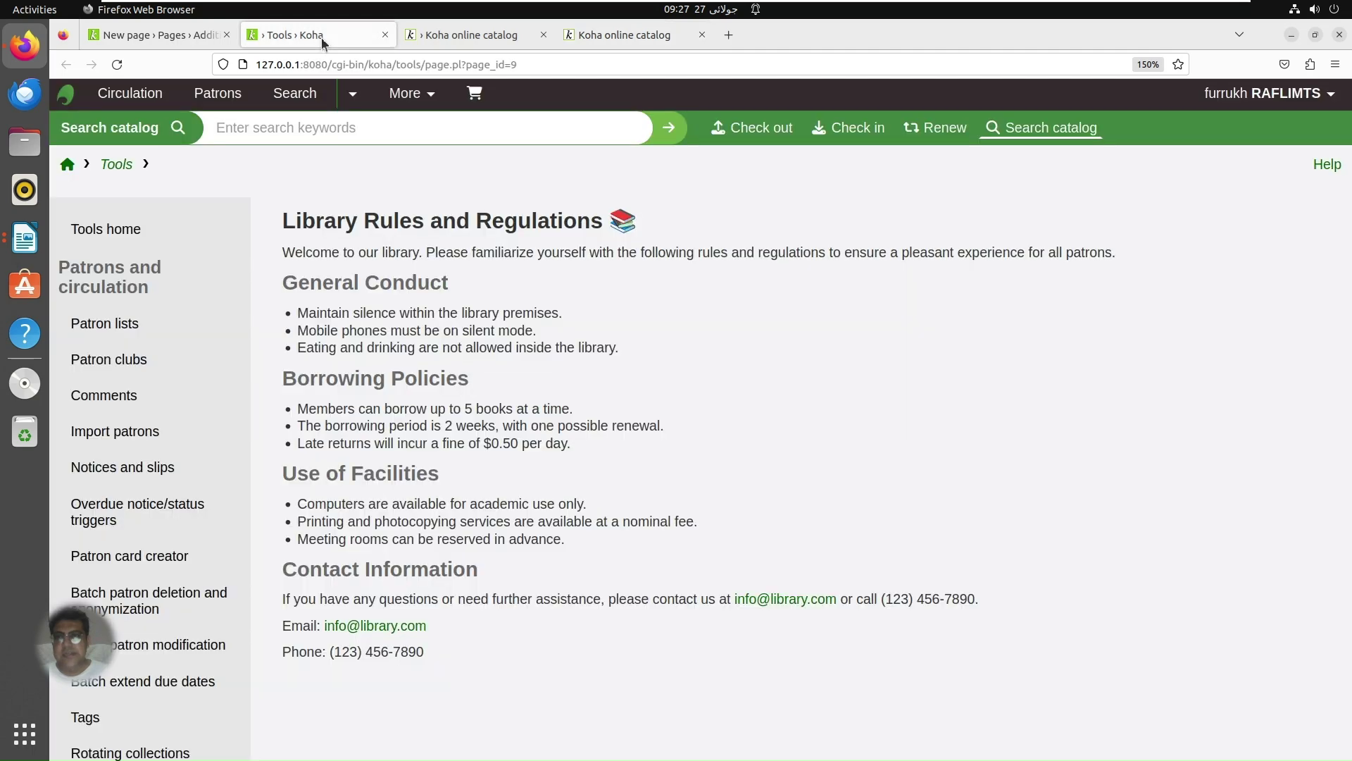
pyautogui.click(477, 36)
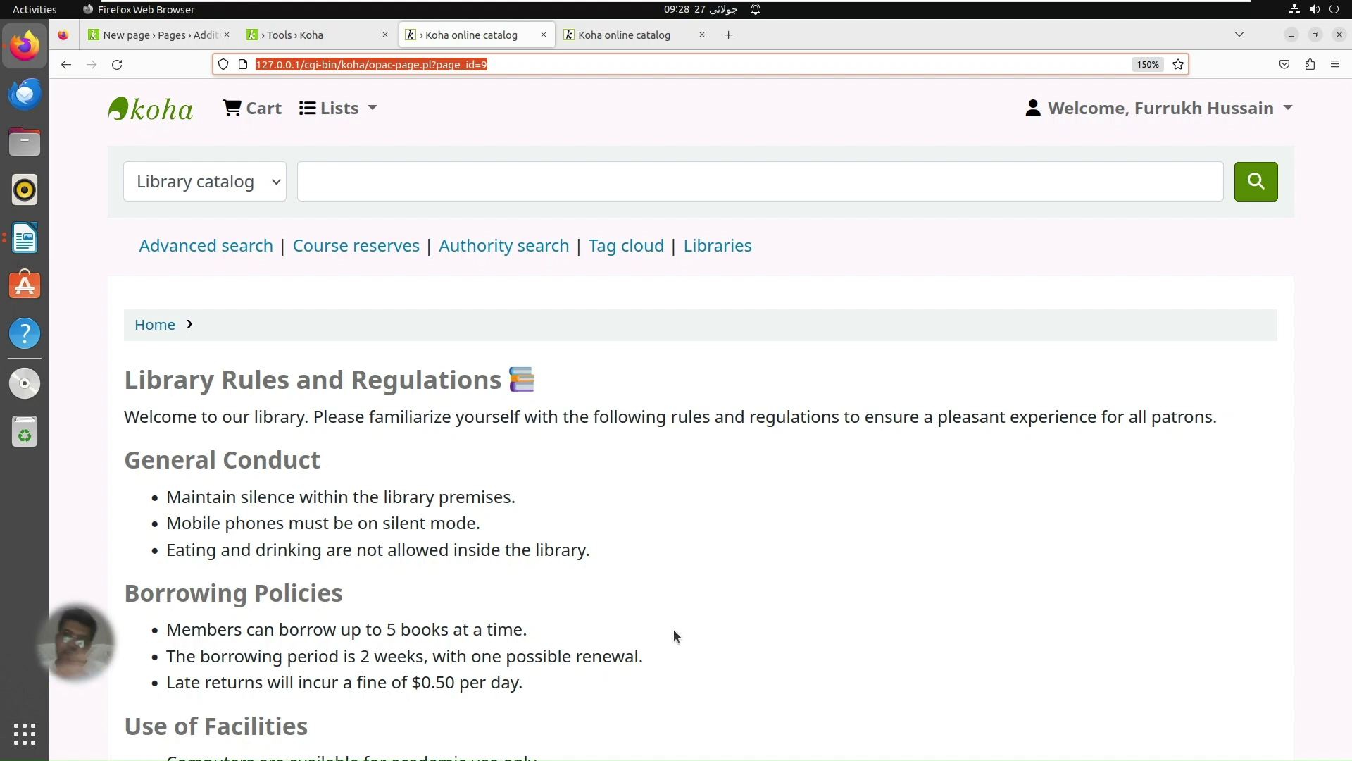
# Step: Set the new page's display location to OPAC and its publication date to 07/26/2024
pyautogui.click(158, 36)
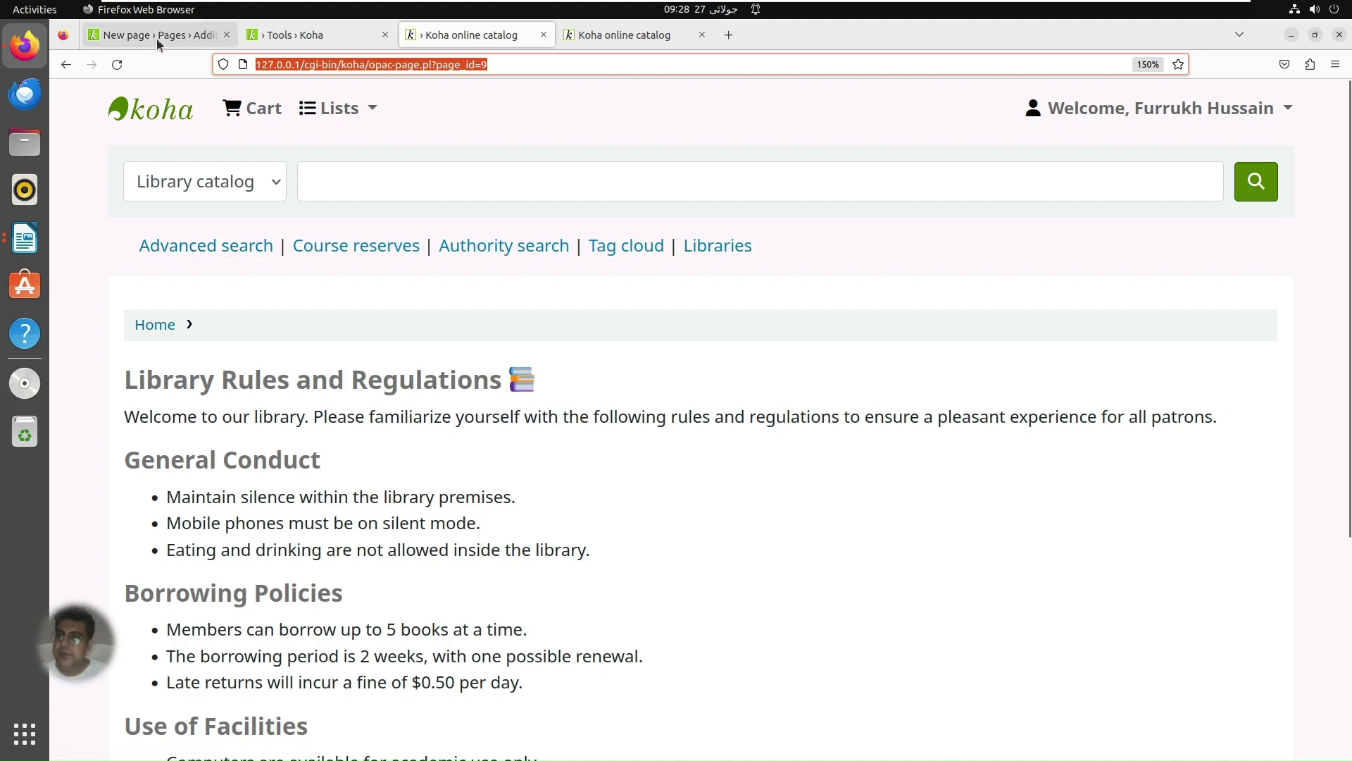
pyautogui.click(604, 352)
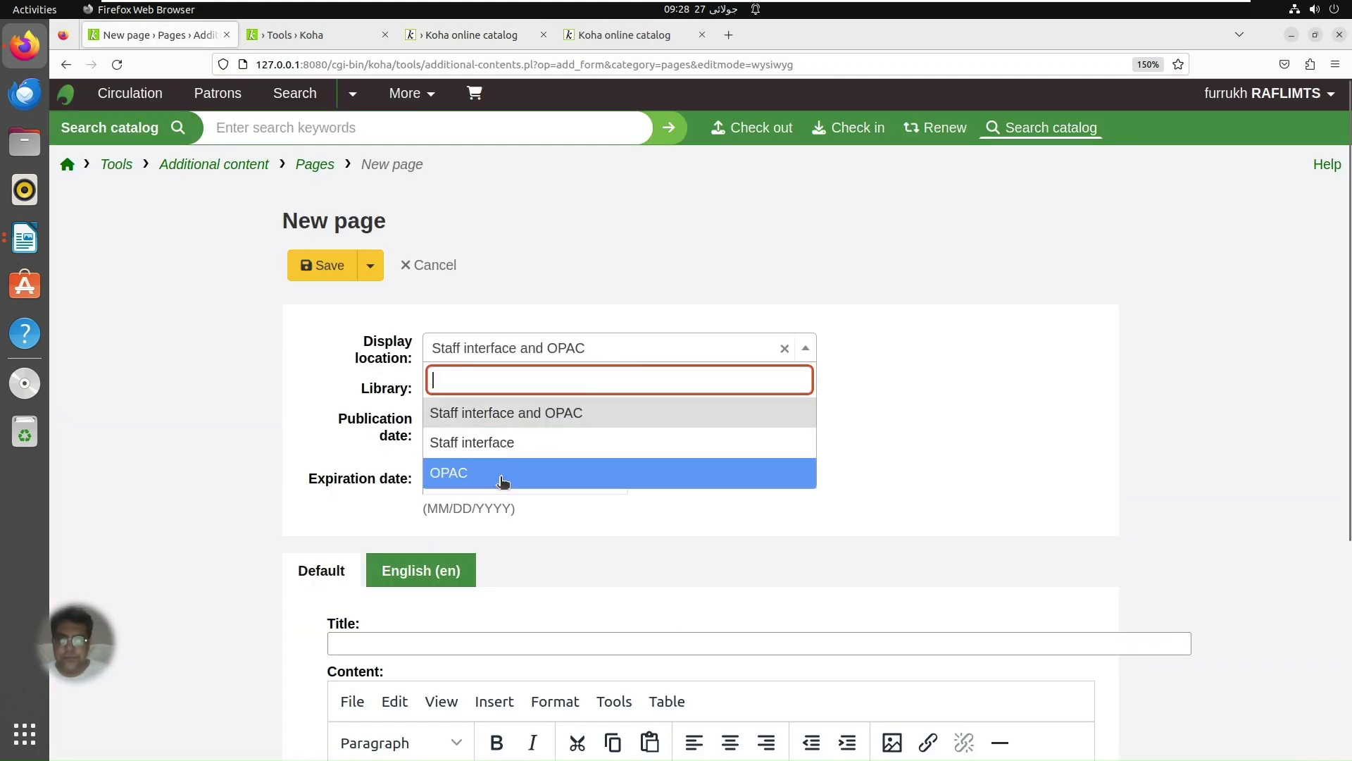
pyautogui.click(468, 471)
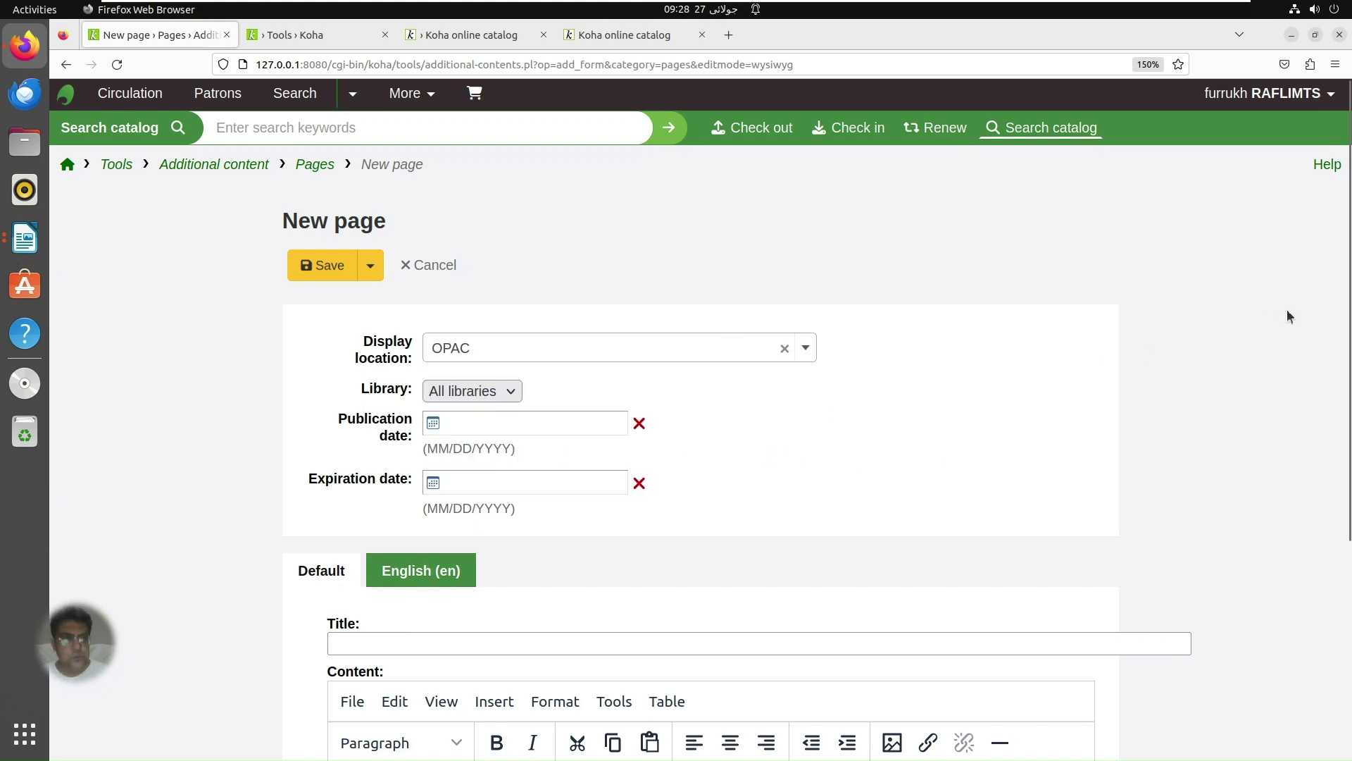
pyautogui.click(519, 417)
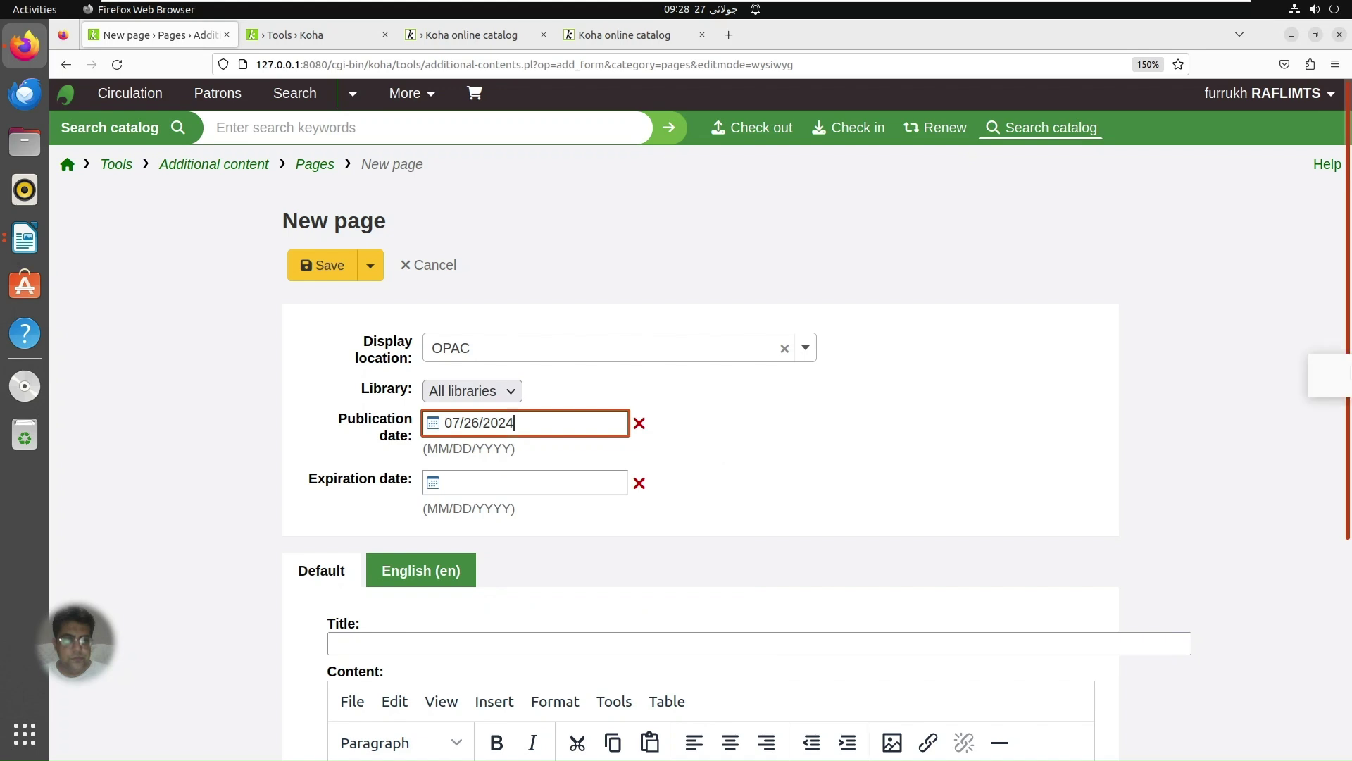
# Step: Open the source code editor for the new page's content and copy all the HTML from Untitled 1 in LibreOffice Writer
pyautogui.scroll(-1, 754, 583)
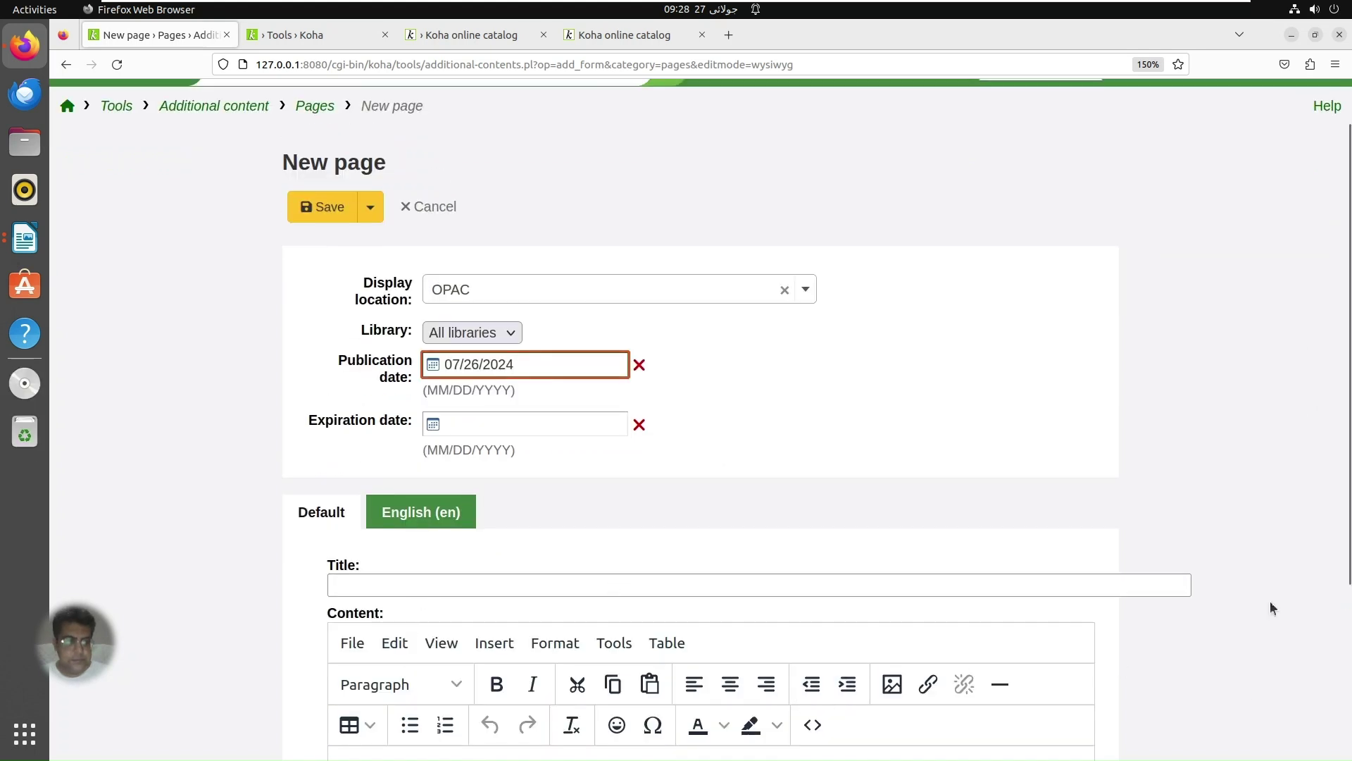
pyautogui.scroll(-4, 1341, 603)
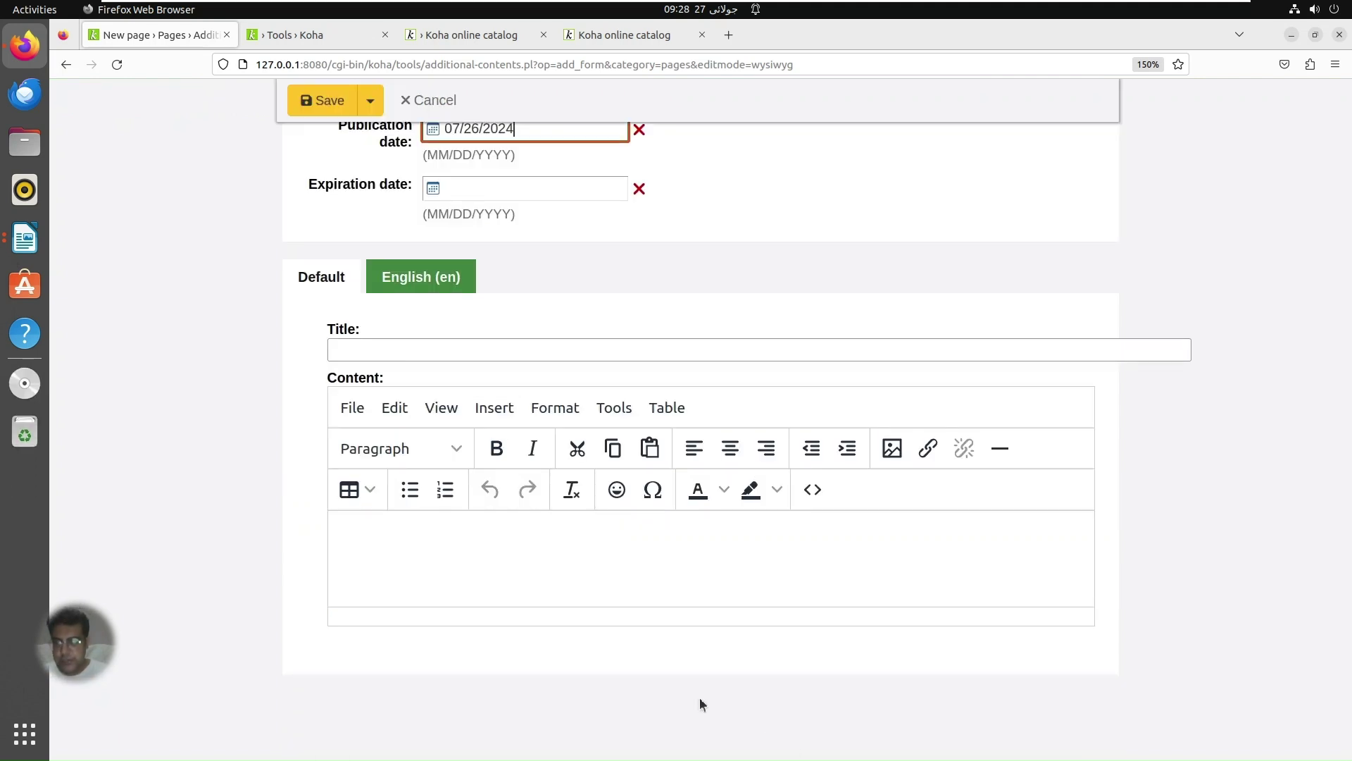
pyautogui.click(821, 491)
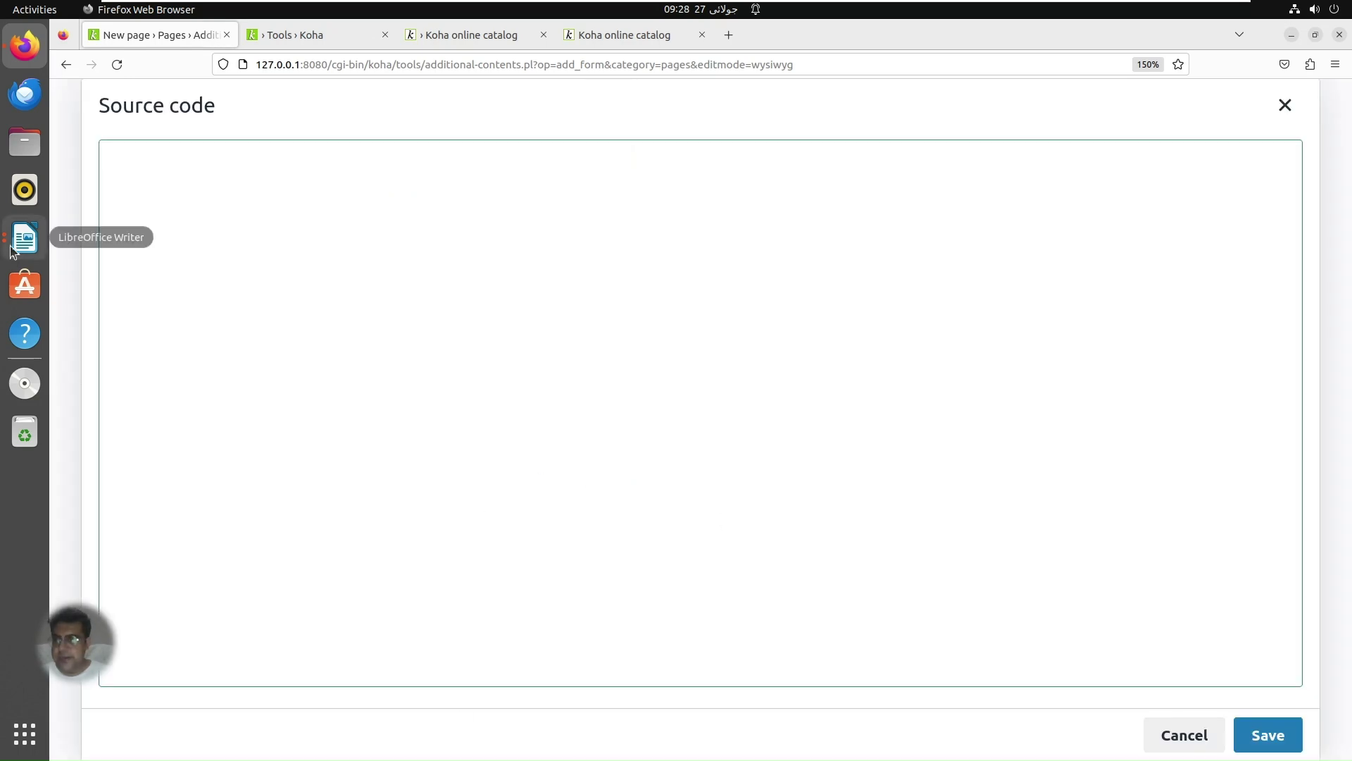
pyautogui.click(13, 251)
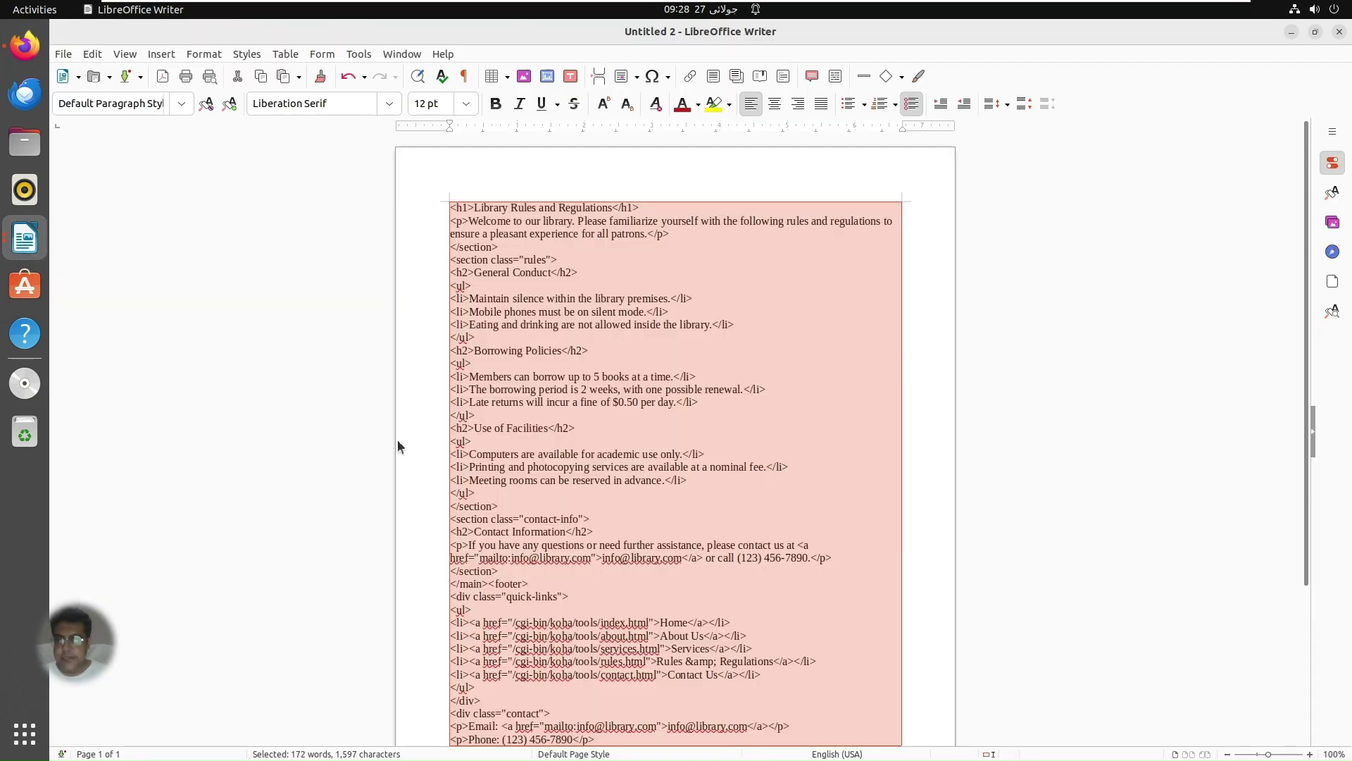
pyautogui.click(40, 246)
pyautogui.click(129, 286)
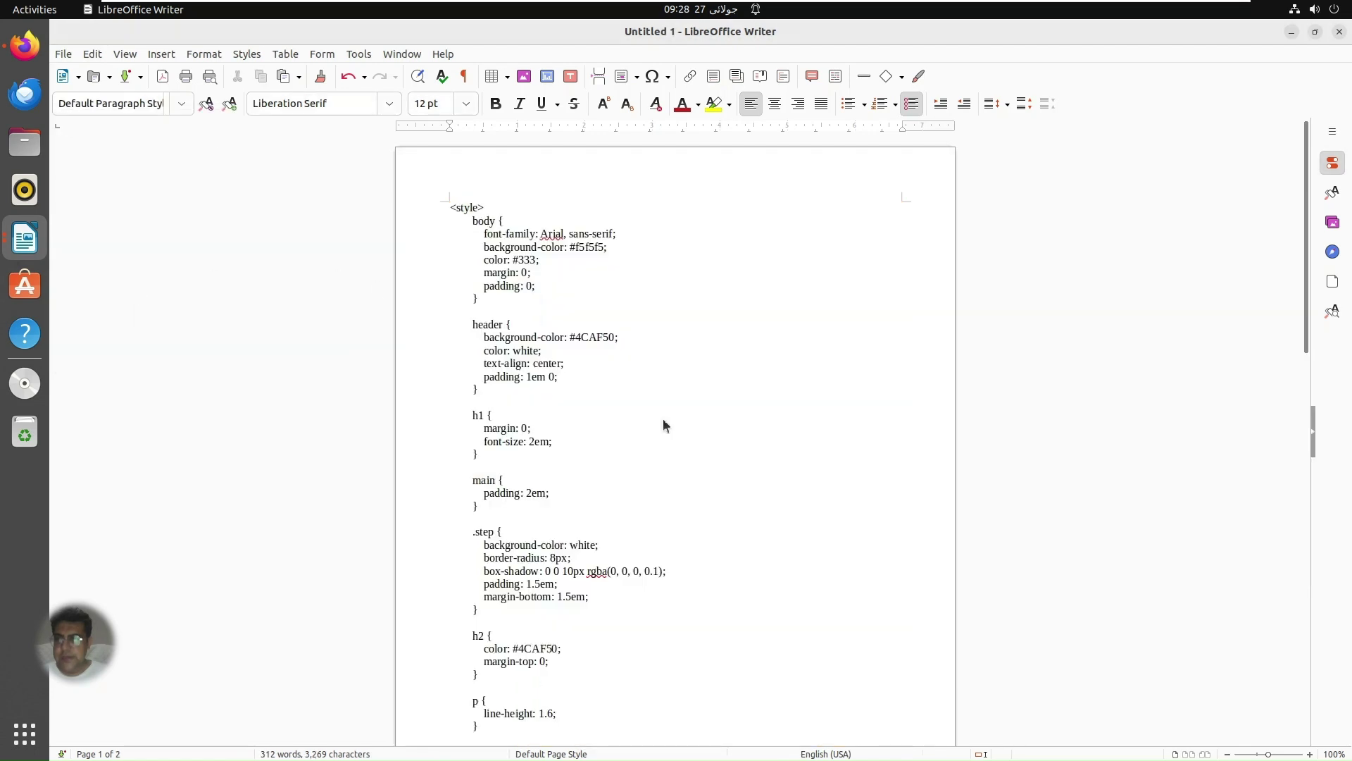
pyautogui.hotkey('ctrl', 'a')
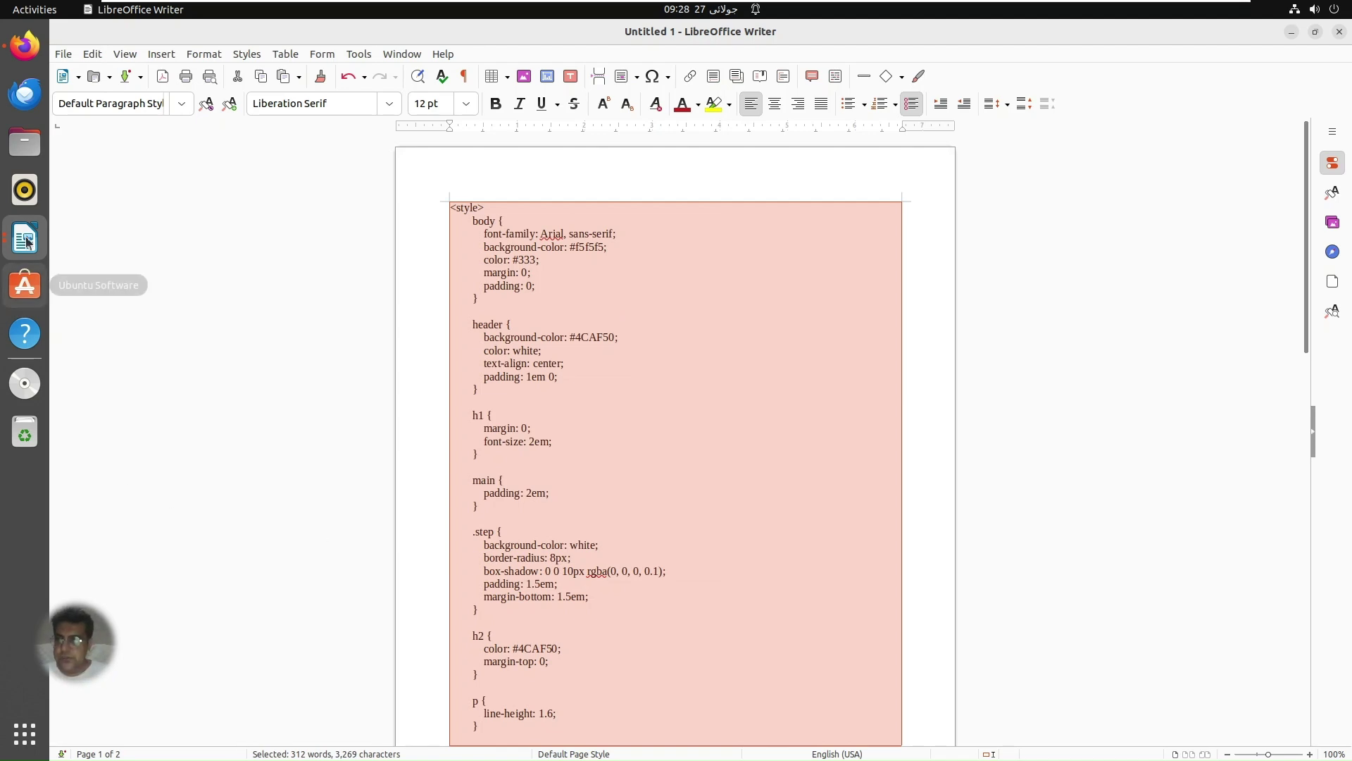
# Step: Switch to Firefox, paste the copied HTML as the new page's source code, and apply it to the content
pyautogui.click(24, 46)
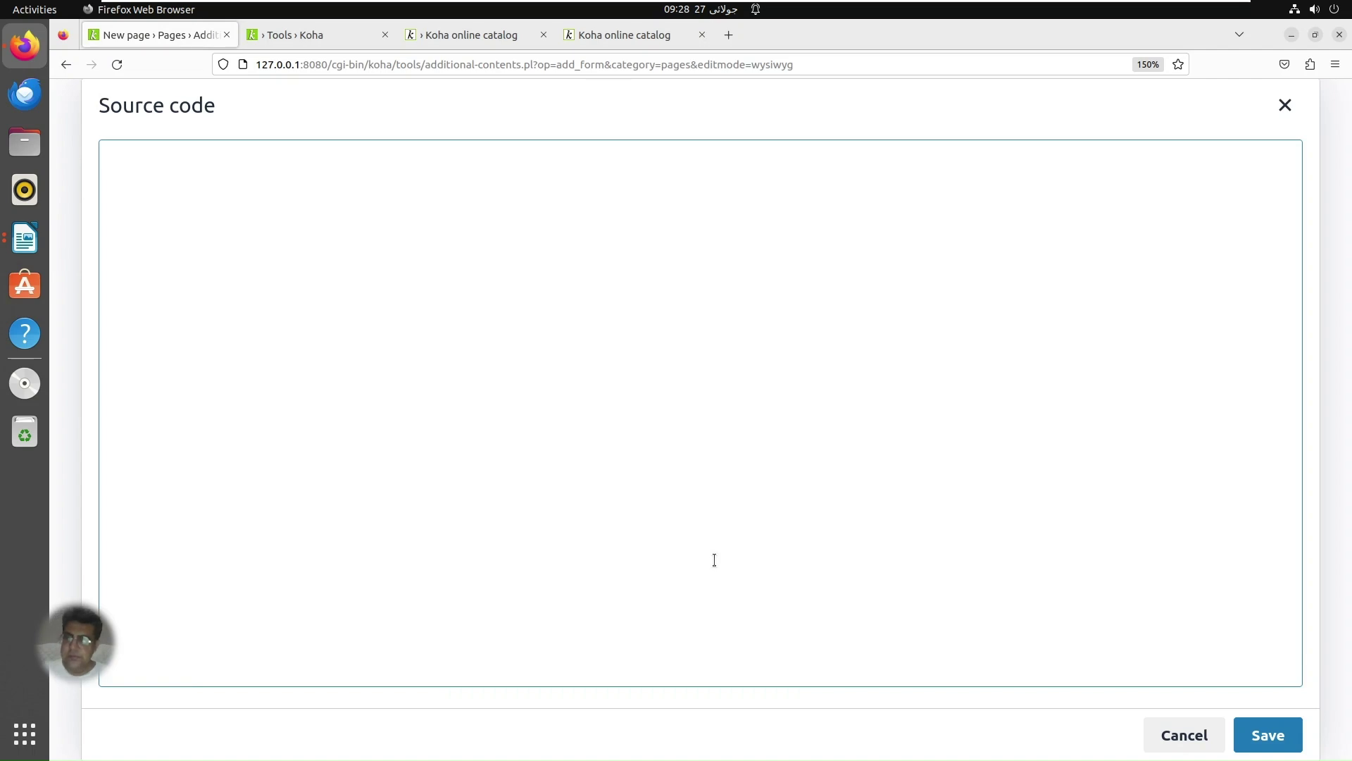
pyautogui.hotkey('ctrl', 'v')
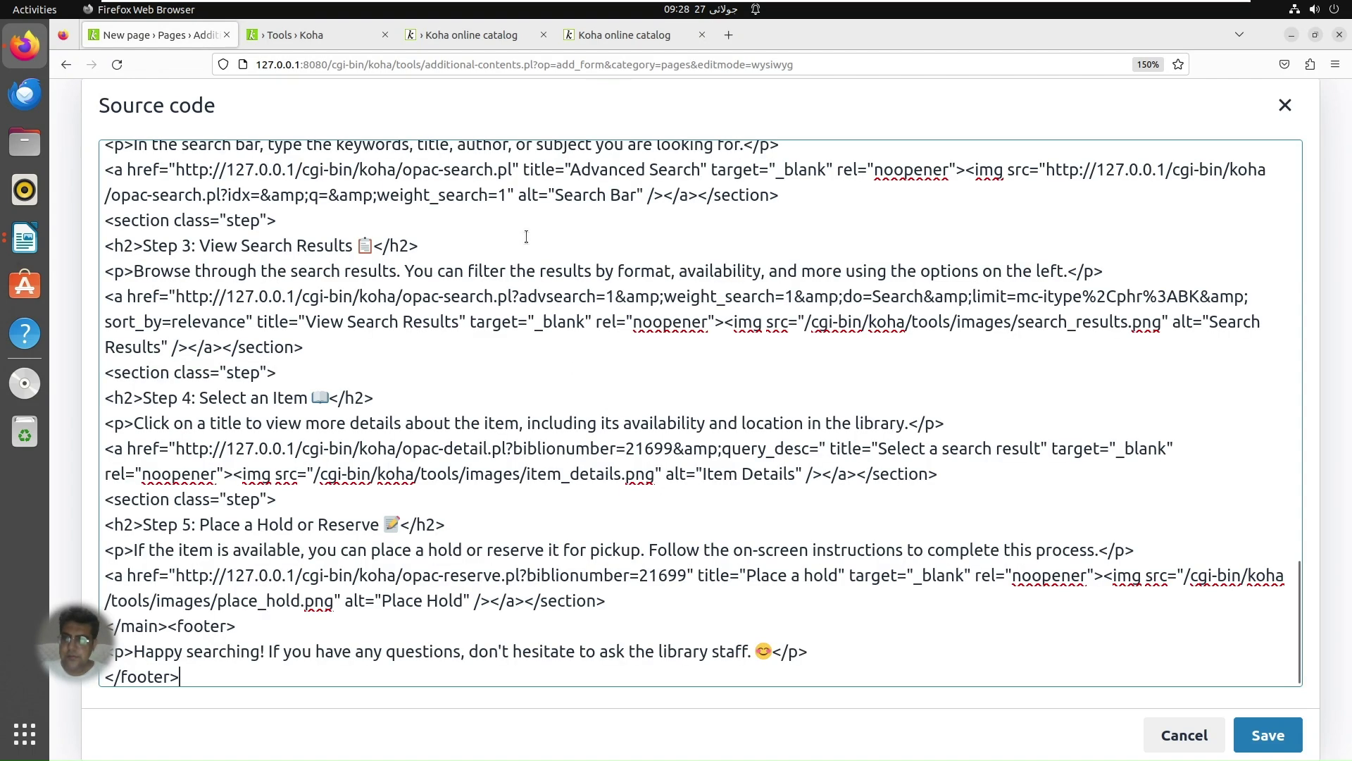
pyautogui.click(1268, 735)
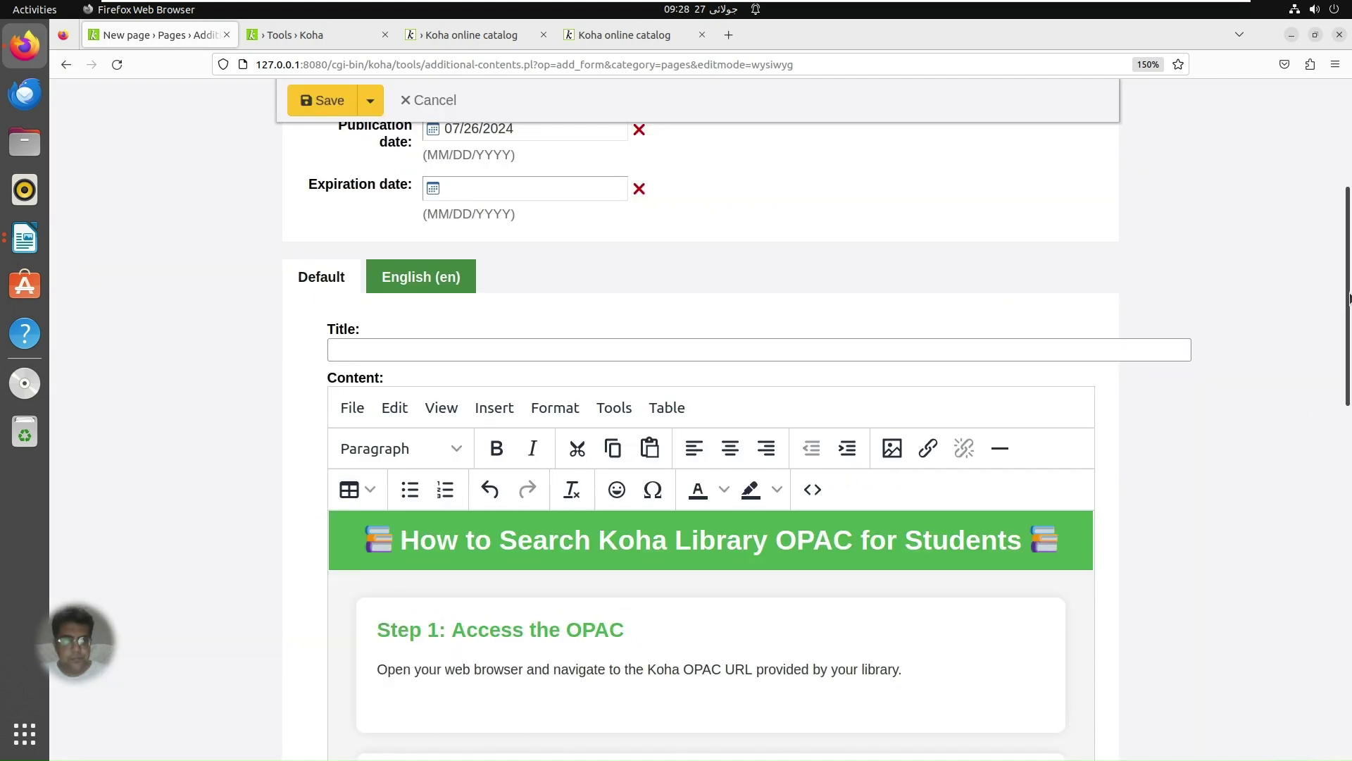
pyautogui.moveTo(1348, 300)
pyautogui.mouseDown()
pyautogui.moveTo(1347, 437)
pyautogui.moveTo(1350, 284)
pyautogui.mouseUp()
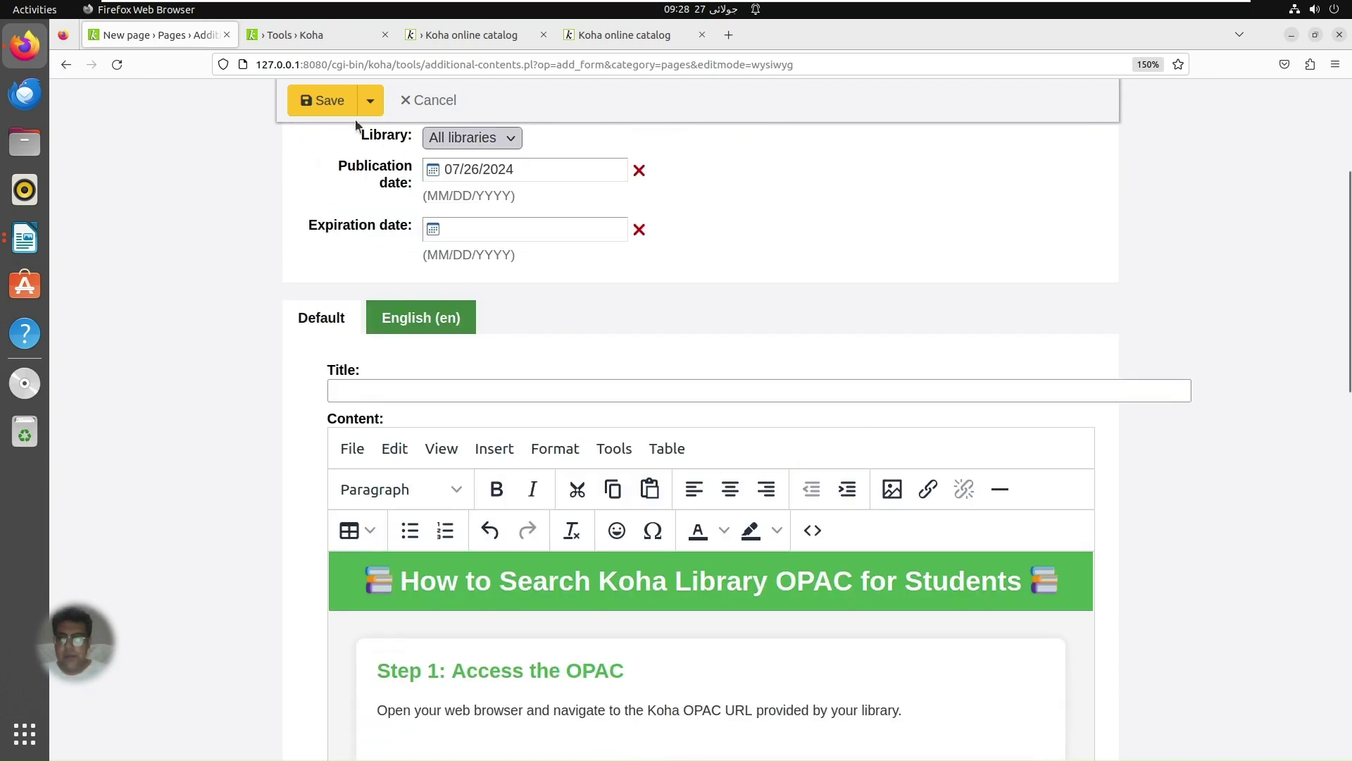
# Step: Save the new page and open its OPAC version without port 8080, at 127.0.0.1/cgi-bin/koha/opac-page.pl?page_id=10
pyautogui.click(338, 107)
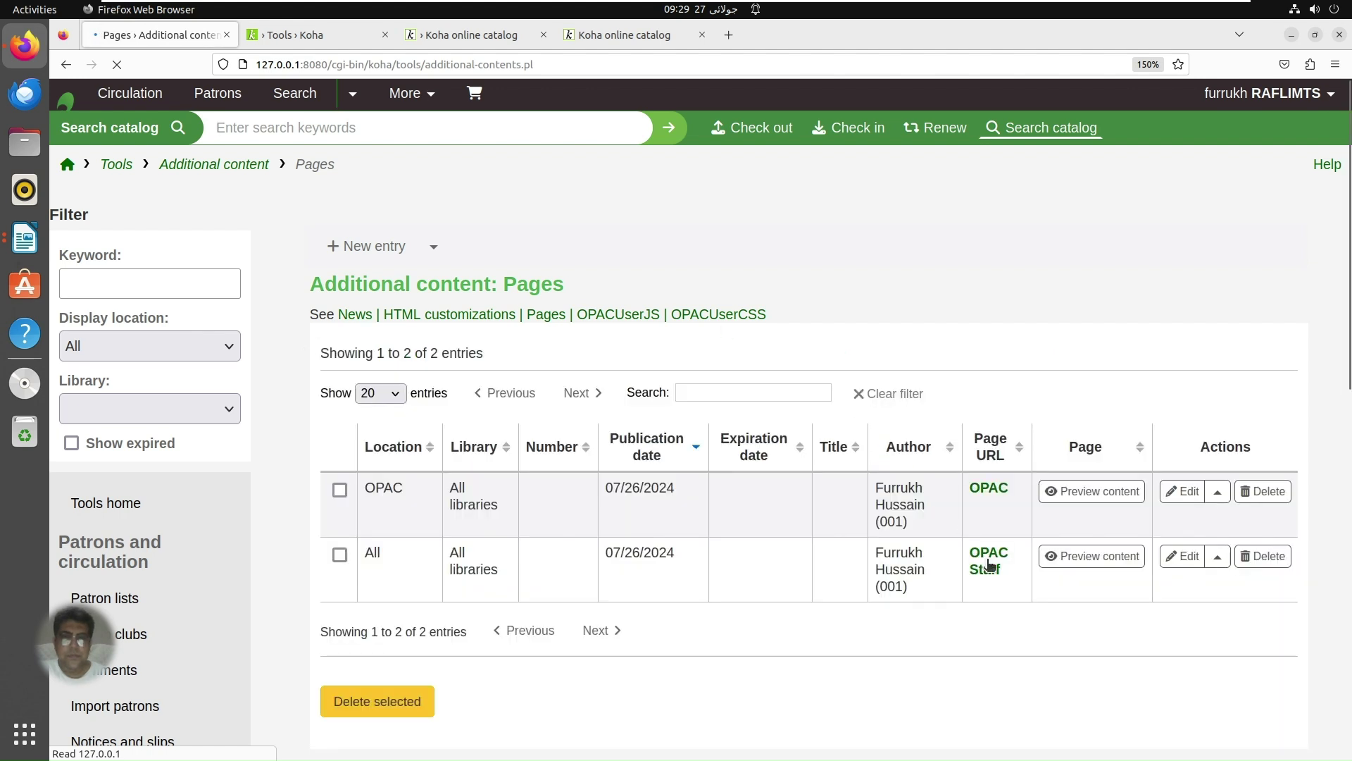
pyautogui.click(996, 488)
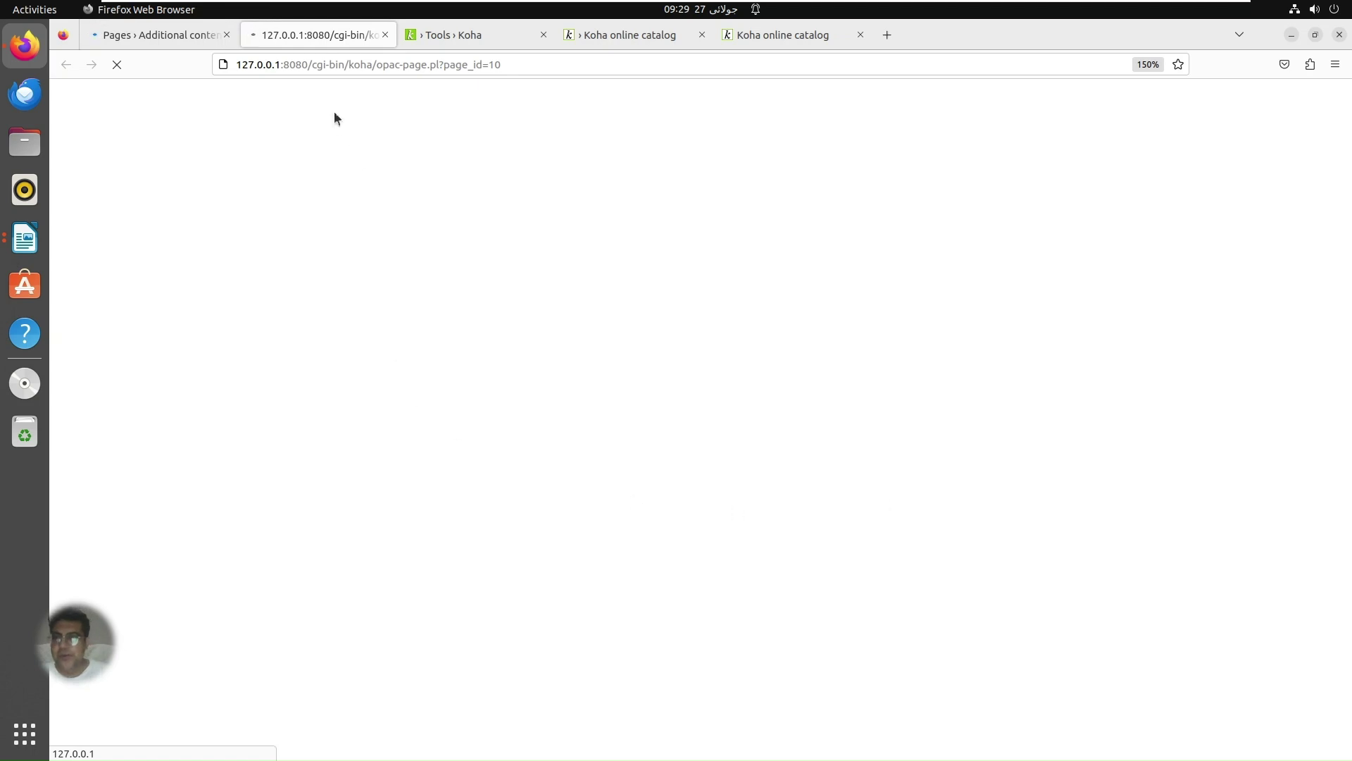
pyautogui.click(307, 62)
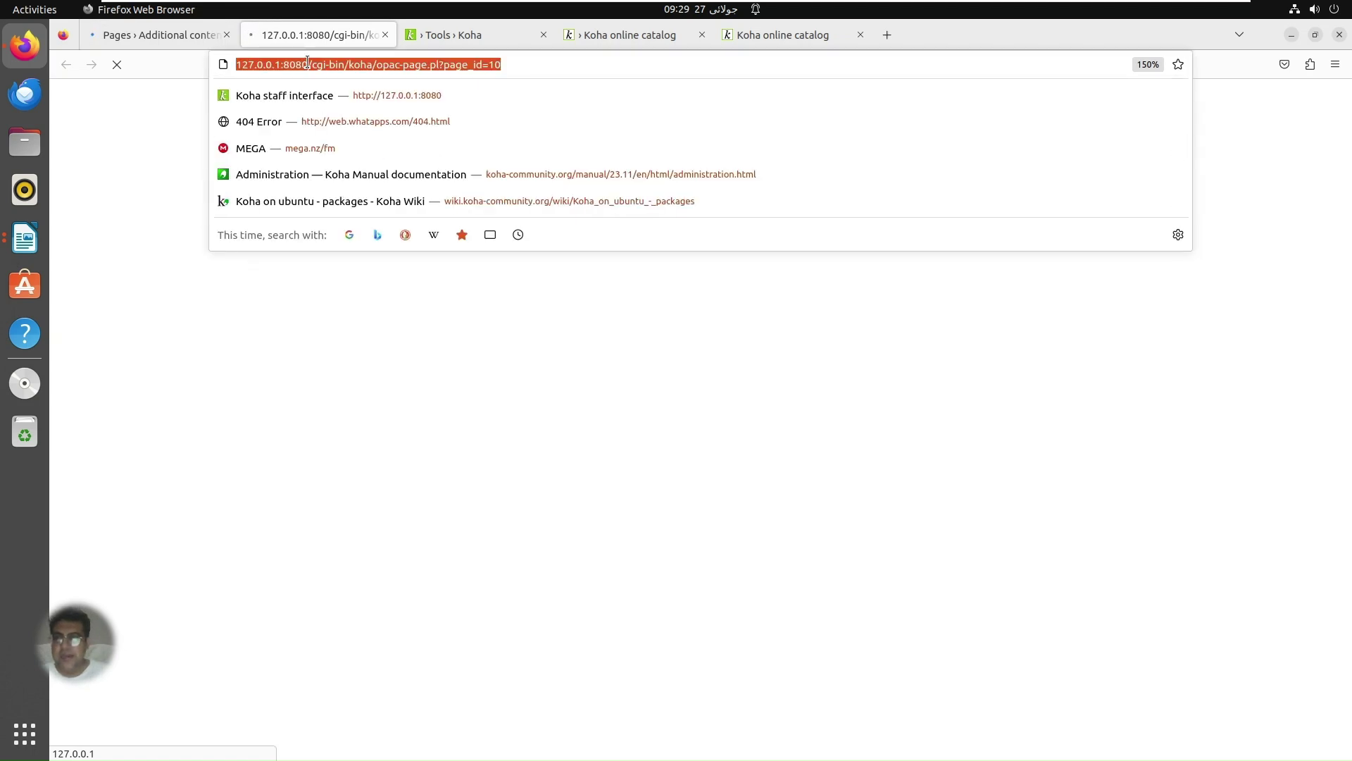
pyautogui.click(314, 73)
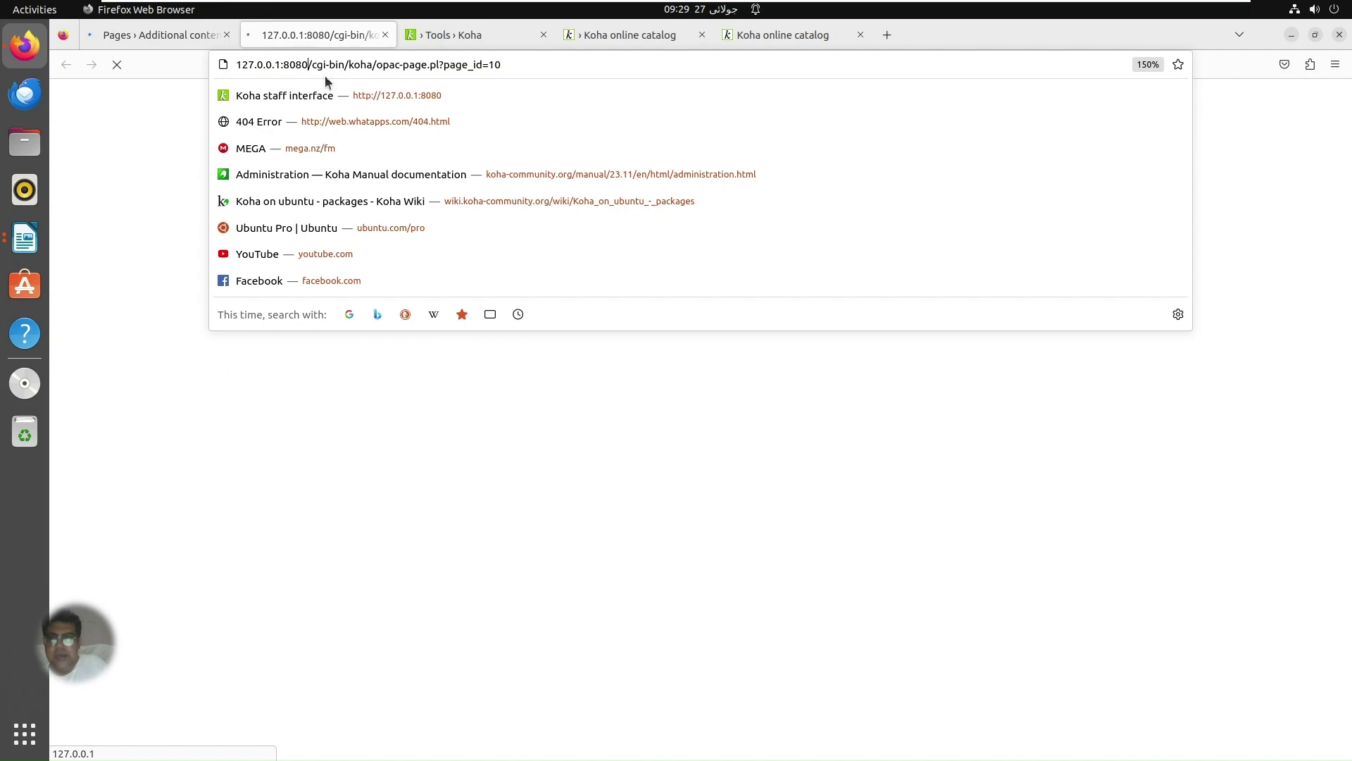
pyautogui.press('BackSpace')
pyautogui.press('BackSpace')
pyautogui.press('BackSpace')
pyautogui.press('BackSpace')
pyautogui.press('BackSpace')
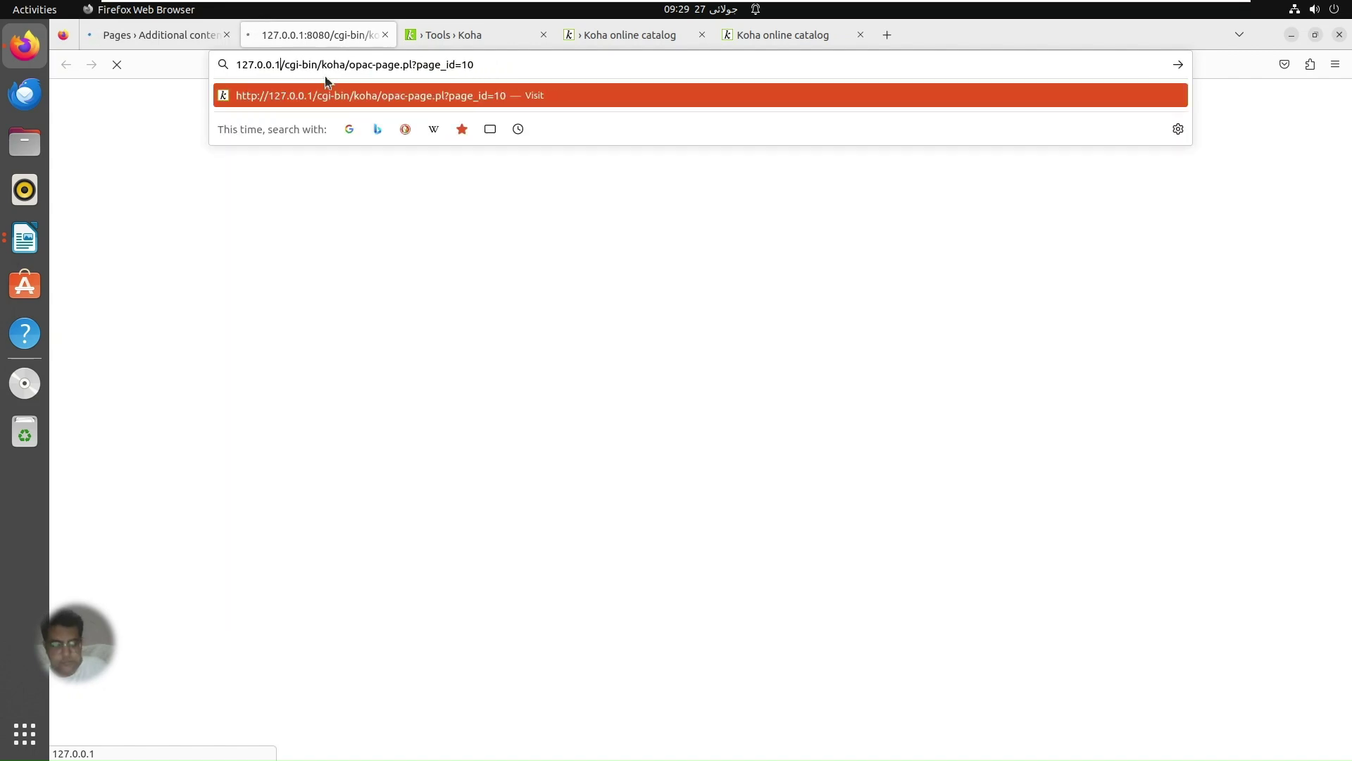
pyautogui.press('Return')
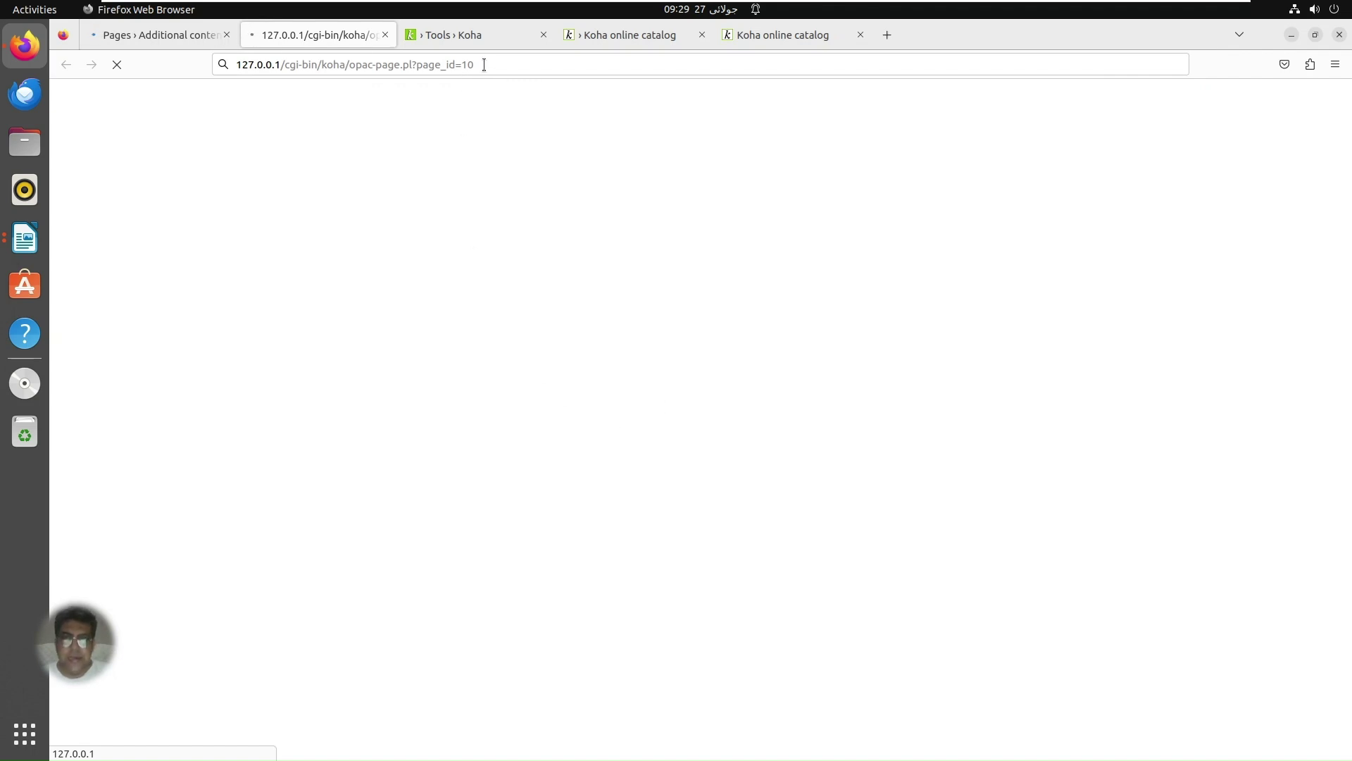
# Step: View the published search guide in the OPAC and open its OPAC entry in Additional content Pages for editing
pyautogui.click(487, 37)
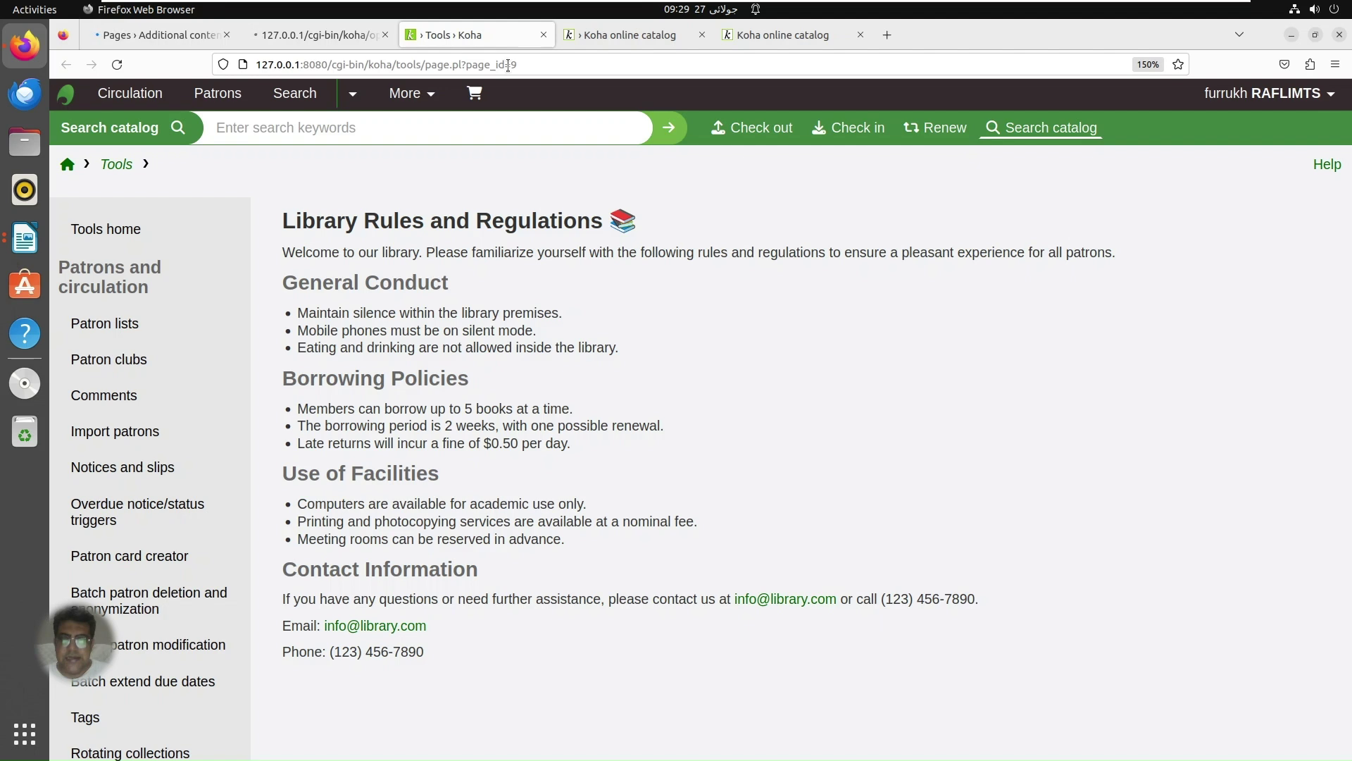
pyautogui.click(337, 32)
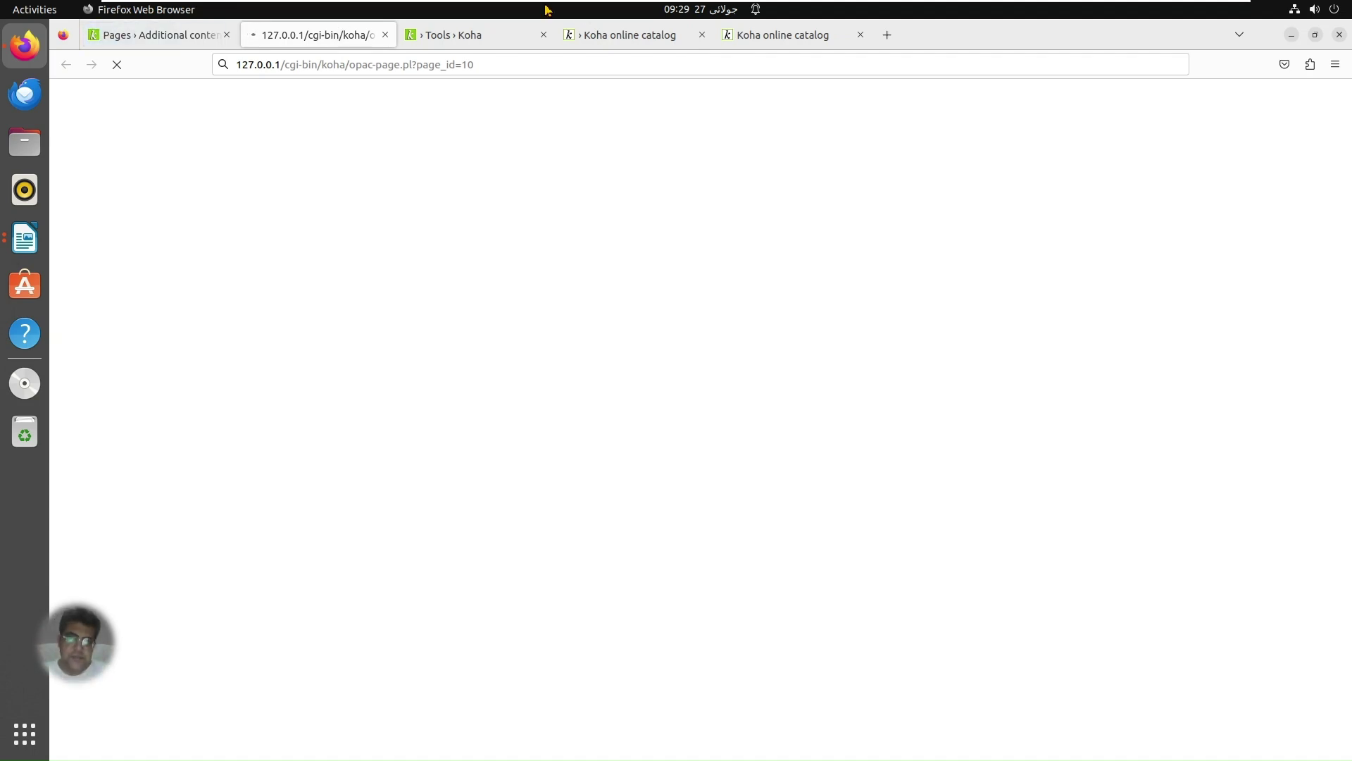
pyautogui.click(821, 43)
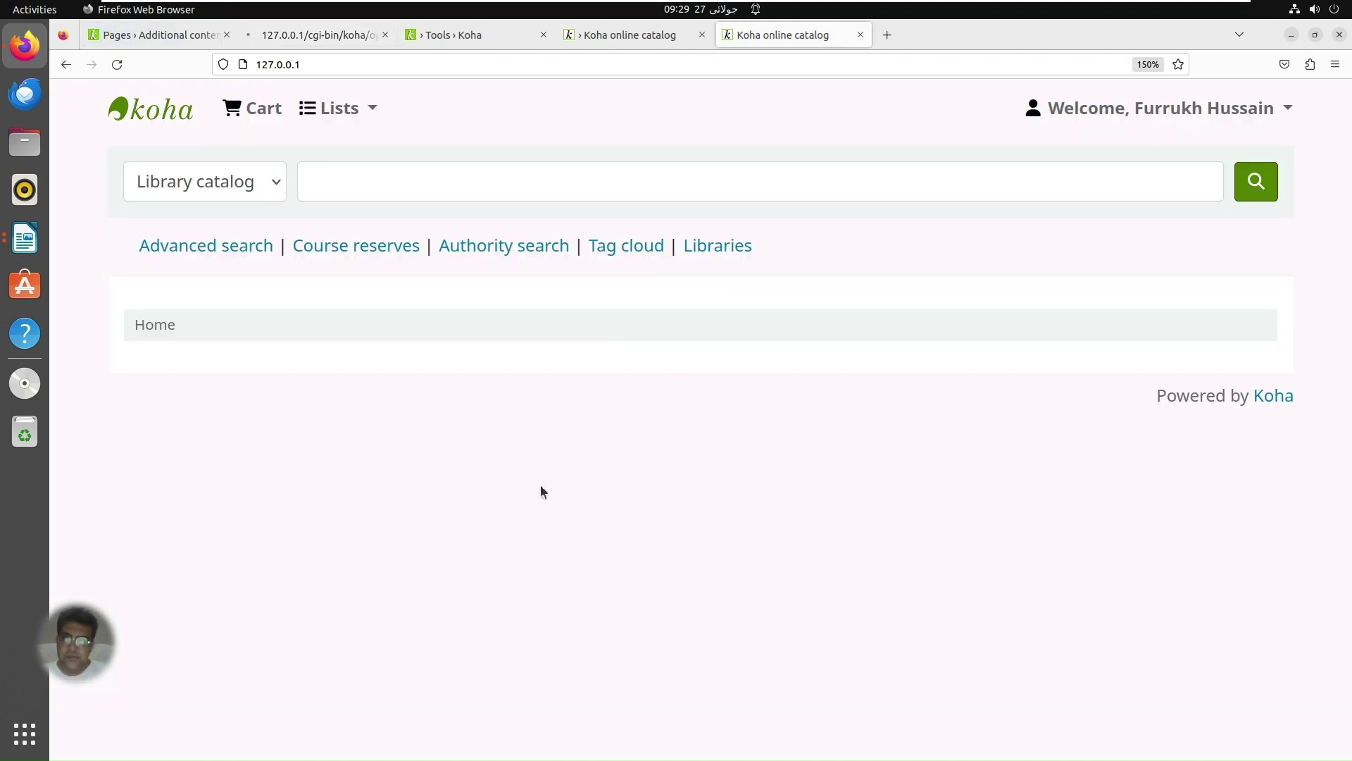
pyautogui.click(323, 39)
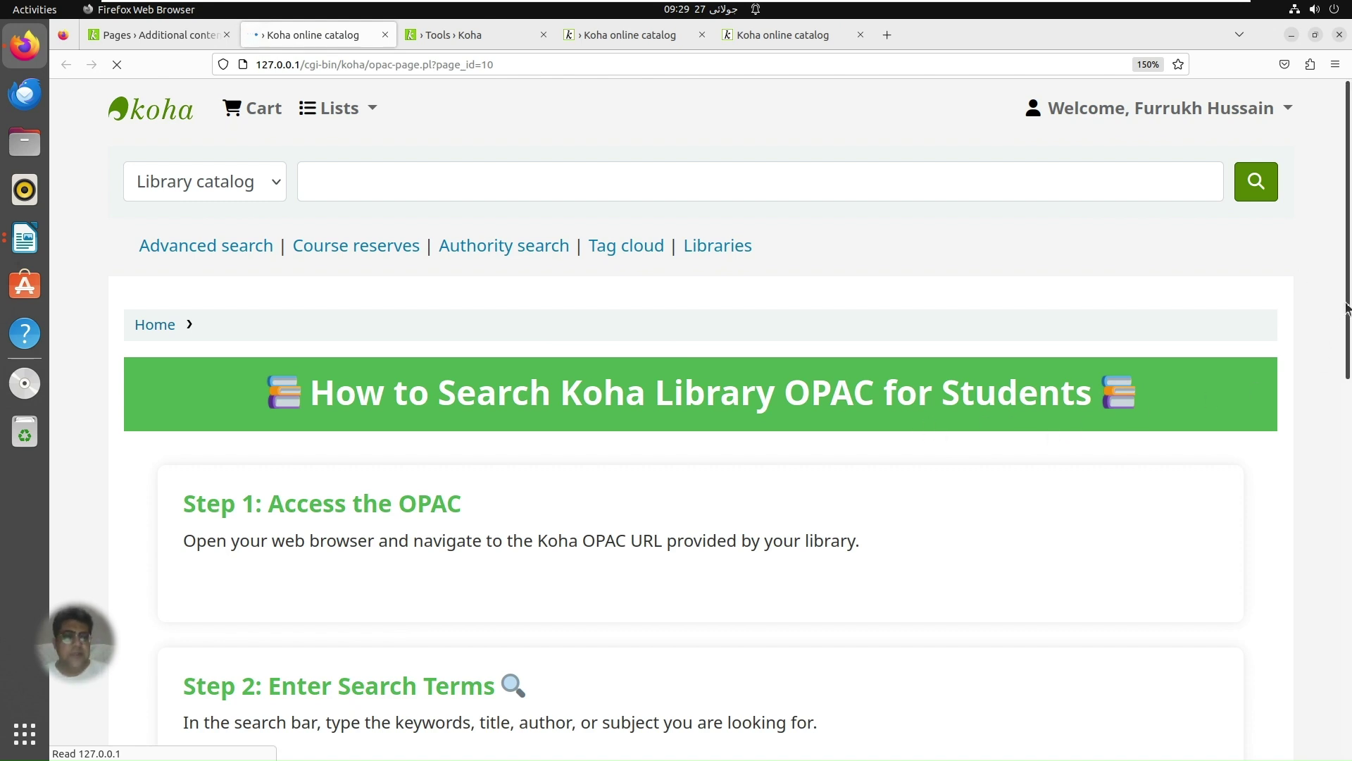
pyautogui.moveTo(1346, 303); pyautogui.dragTo(1348, 379)
pyautogui.scroll(2, 775, 589)
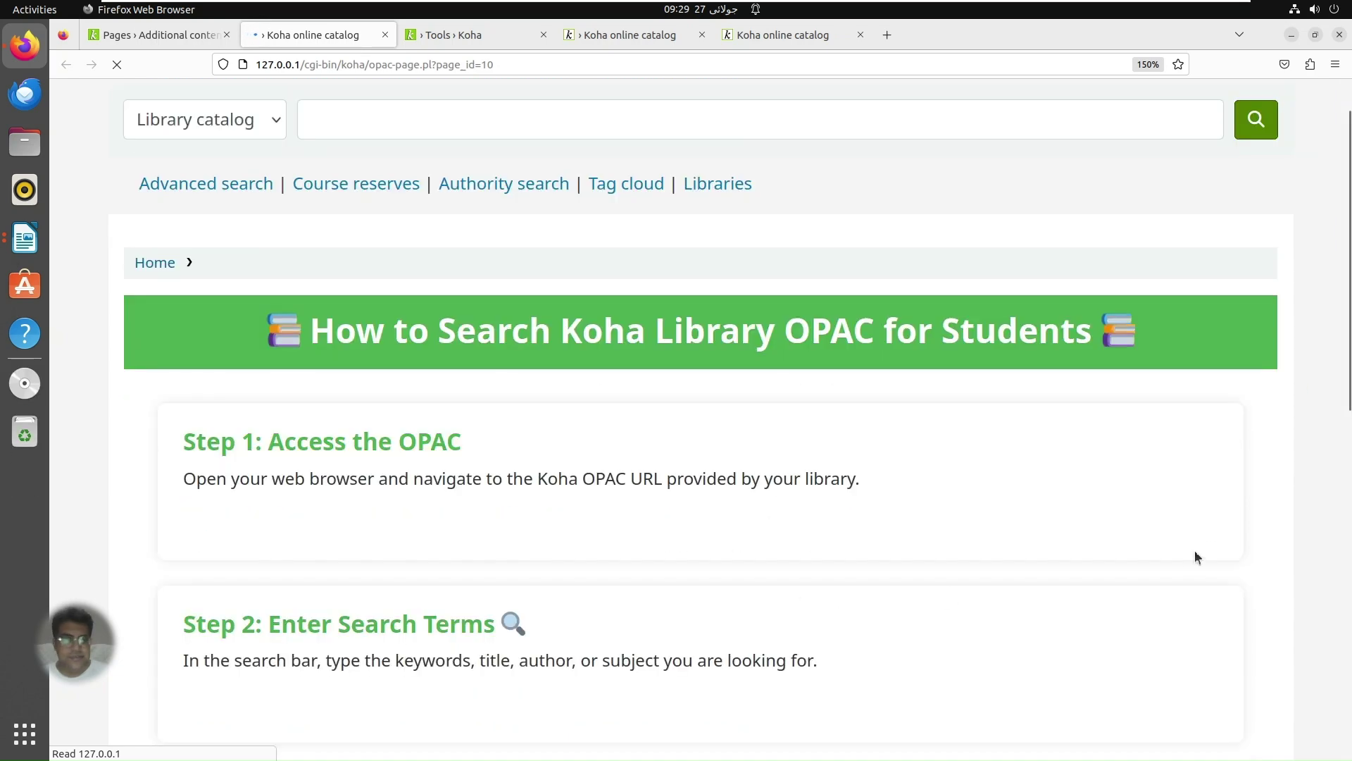
pyautogui.click(181, 37)
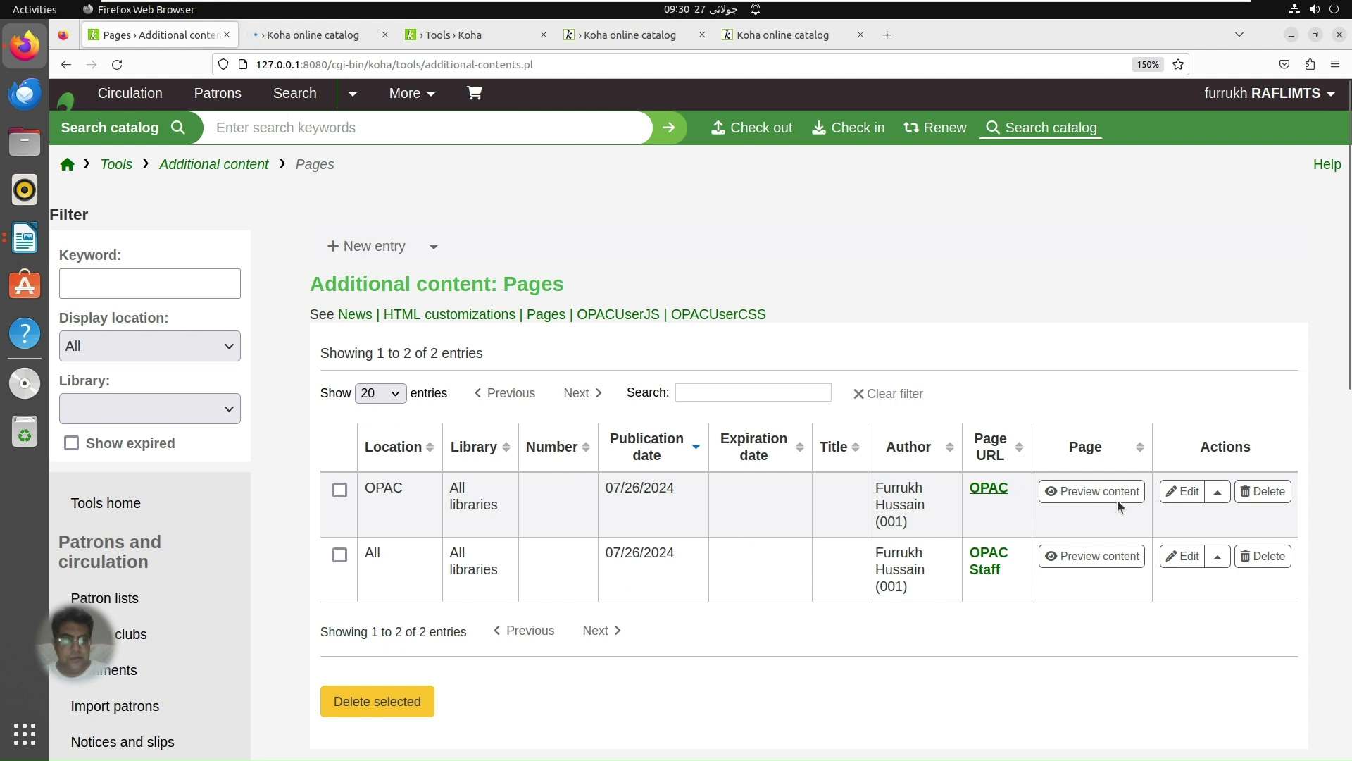
pyautogui.click(1183, 491)
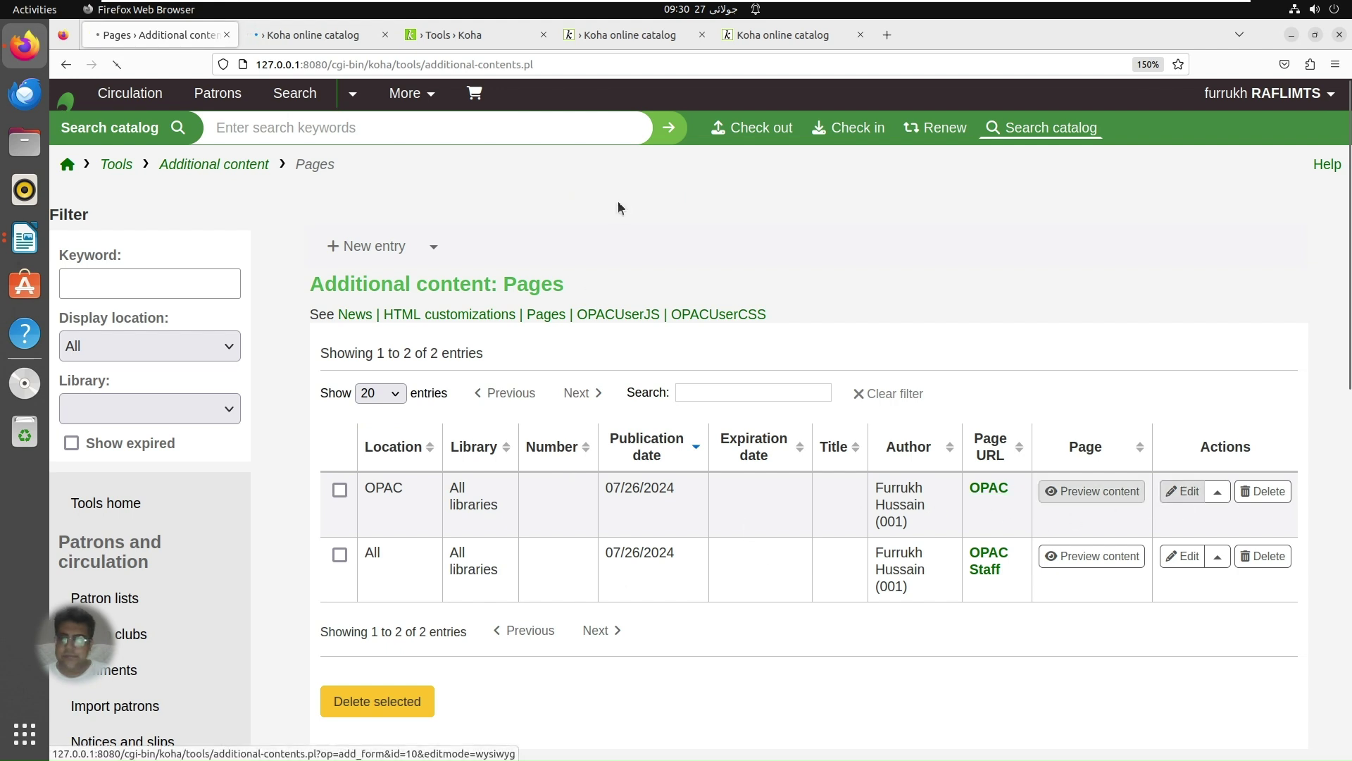
# Step: Test the Koha OPAC Home Page and Search Results links on the published search guide, returning to the guide after each
pyautogui.click(309, 44)
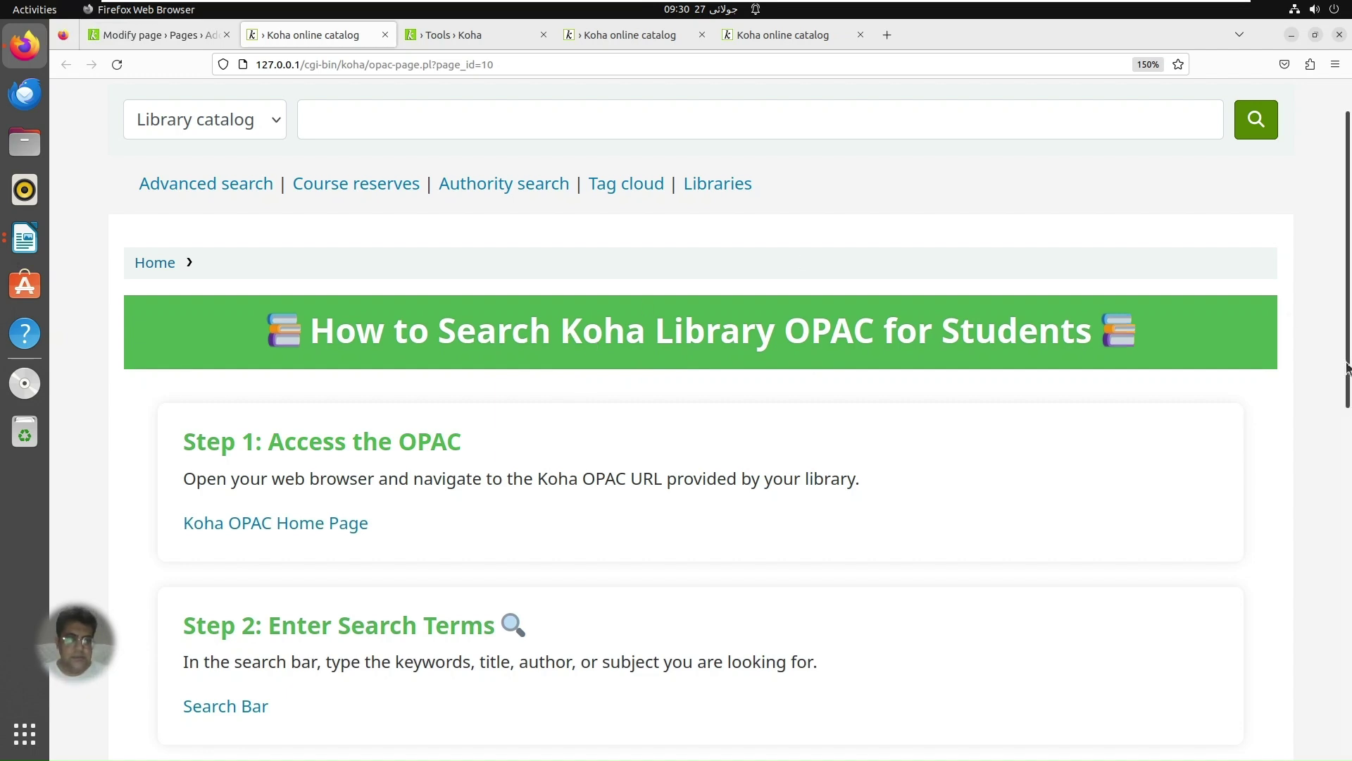
pyautogui.moveTo(1347, 367); pyautogui.dragTo(1348, 401)
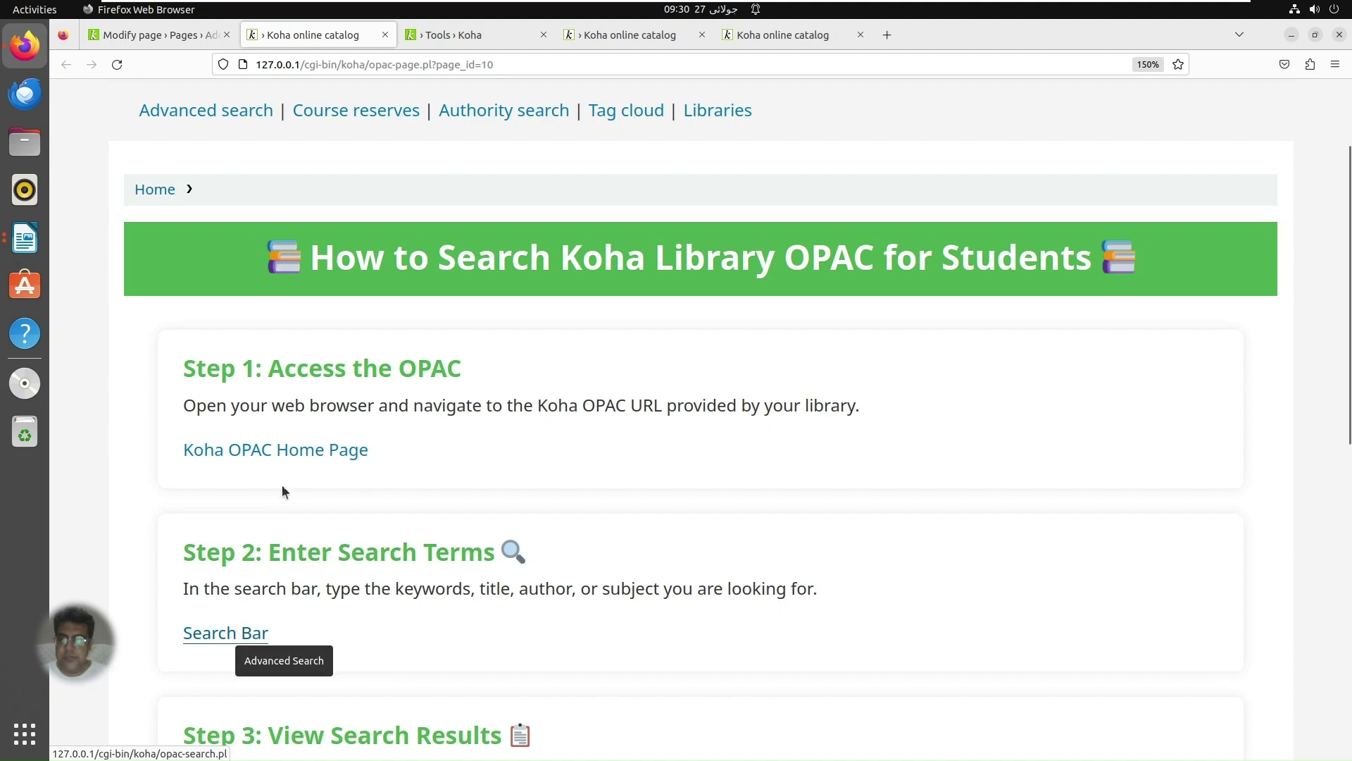
pyautogui.click(297, 453)
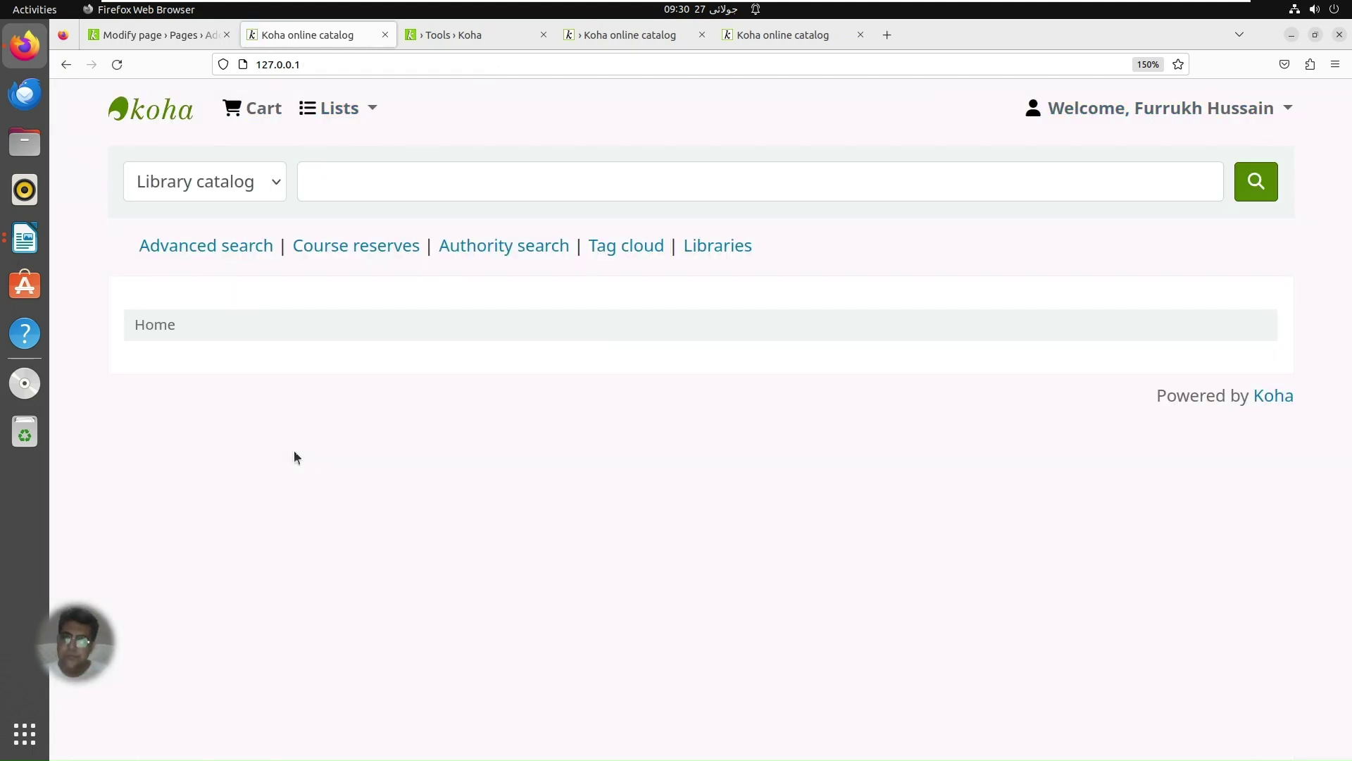
pyautogui.click(64, 65)
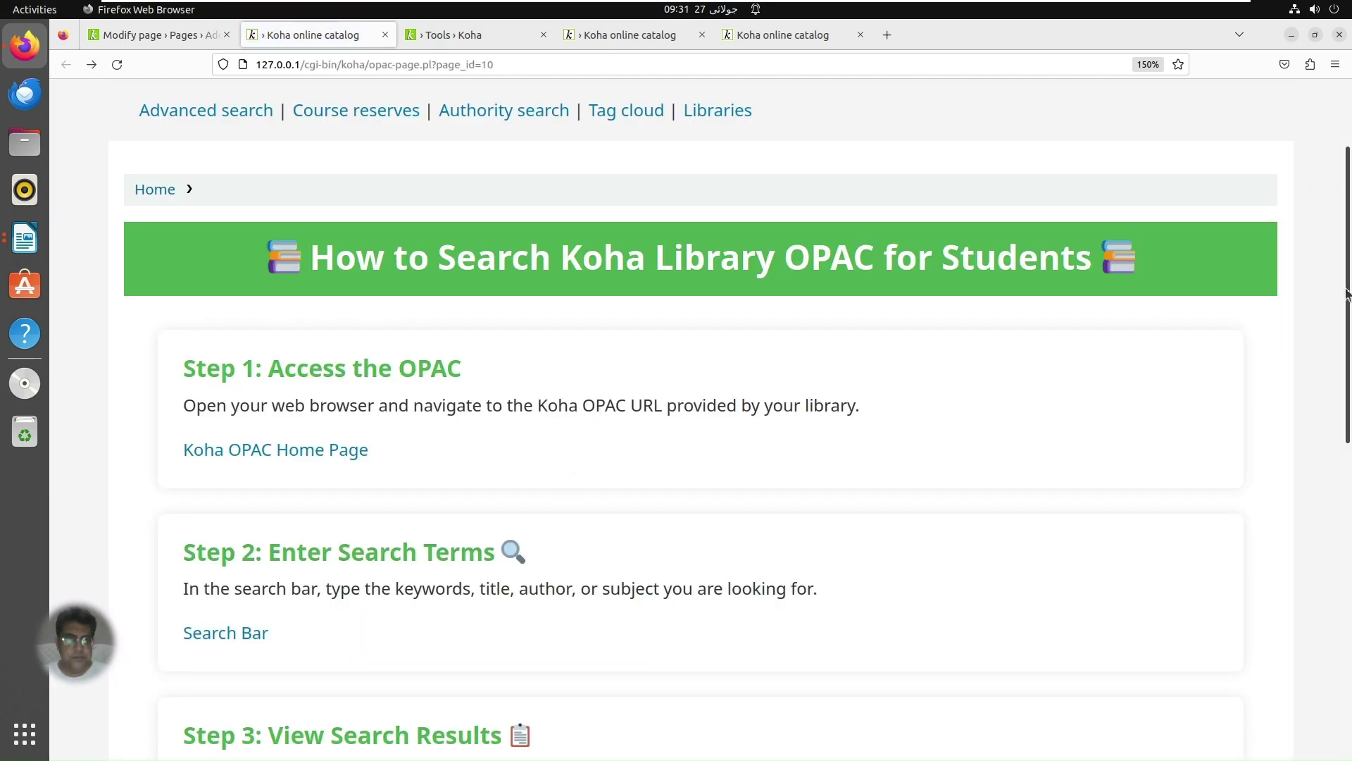
pyautogui.moveTo(1346, 295); pyautogui.dragTo(1345, 383)
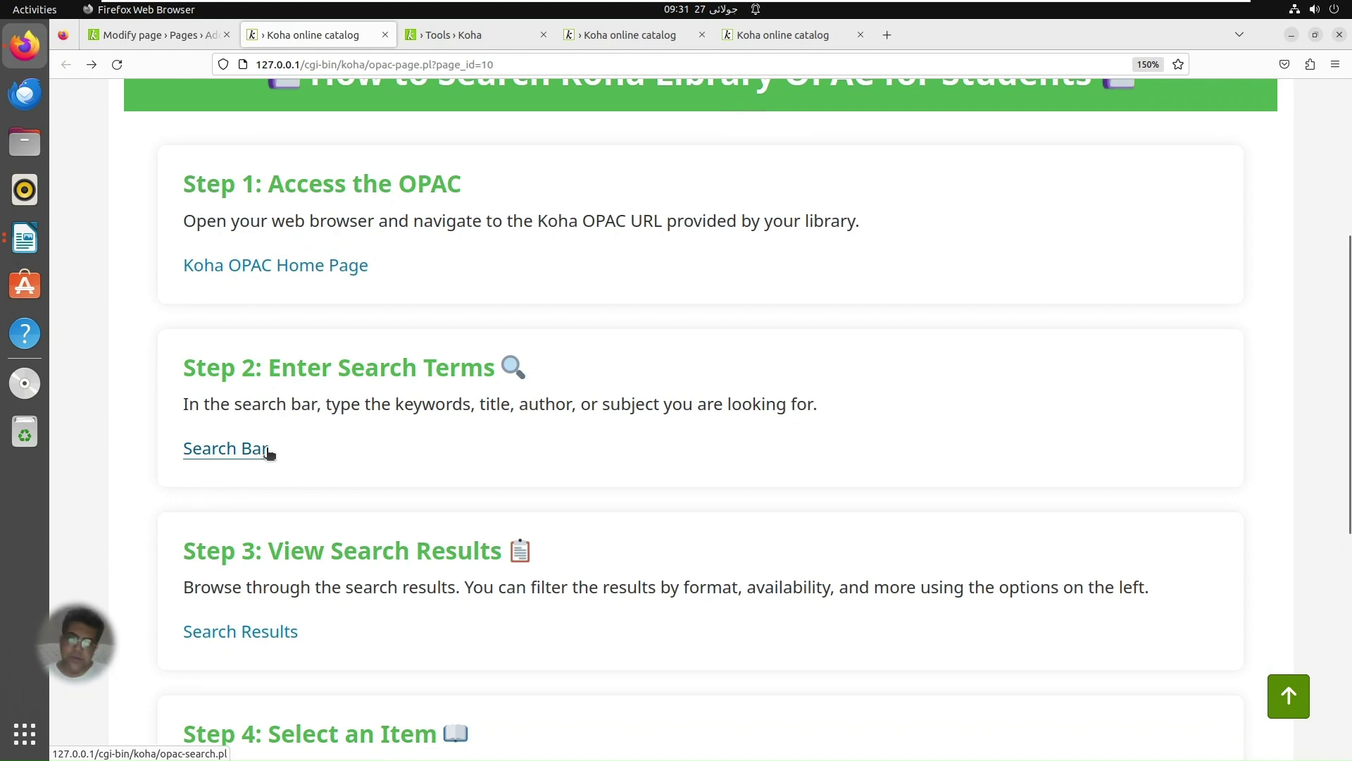
pyautogui.click(240, 634)
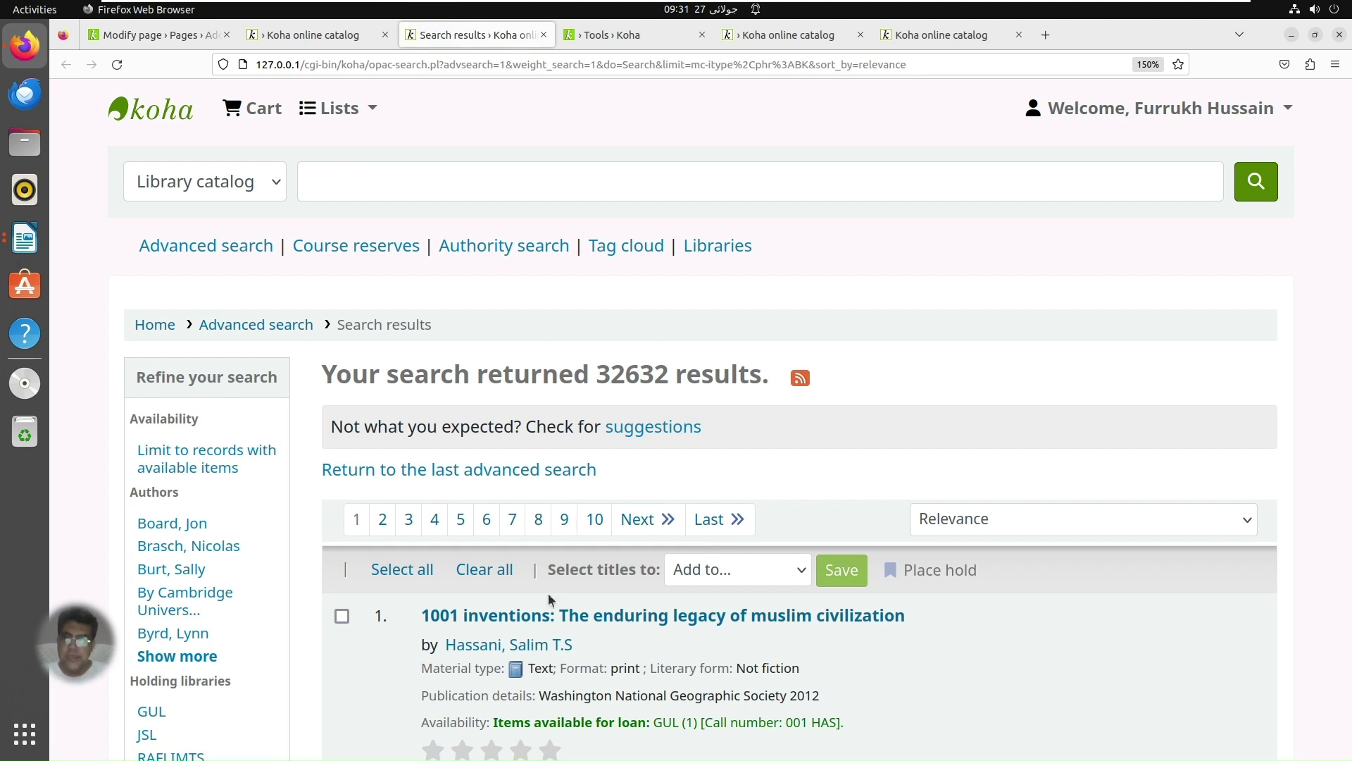
pyautogui.click(304, 35)
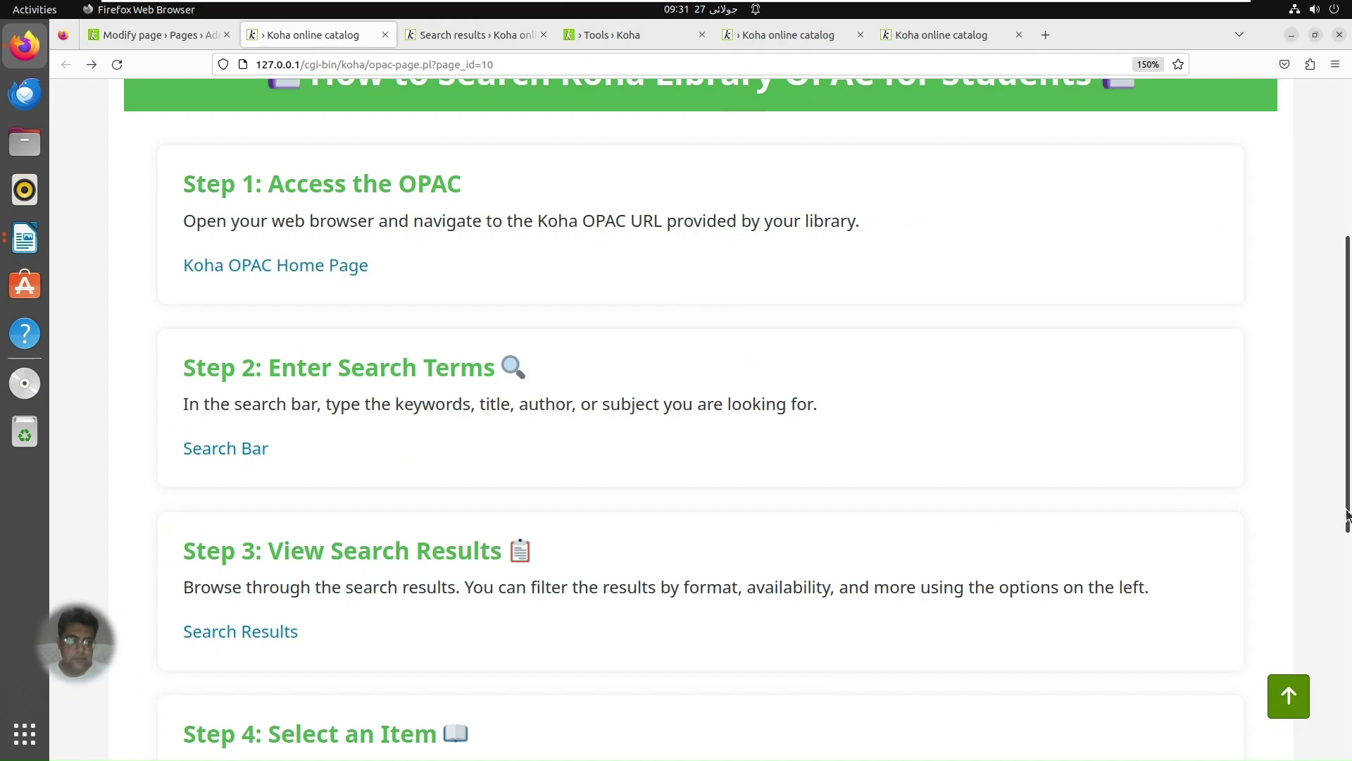
# Step: Review the published search guide from Step 1 through Step 5 and its footer message
pyautogui.scroll(-2, 1347, 518)
pyautogui.scroll(-5, 394, 554)
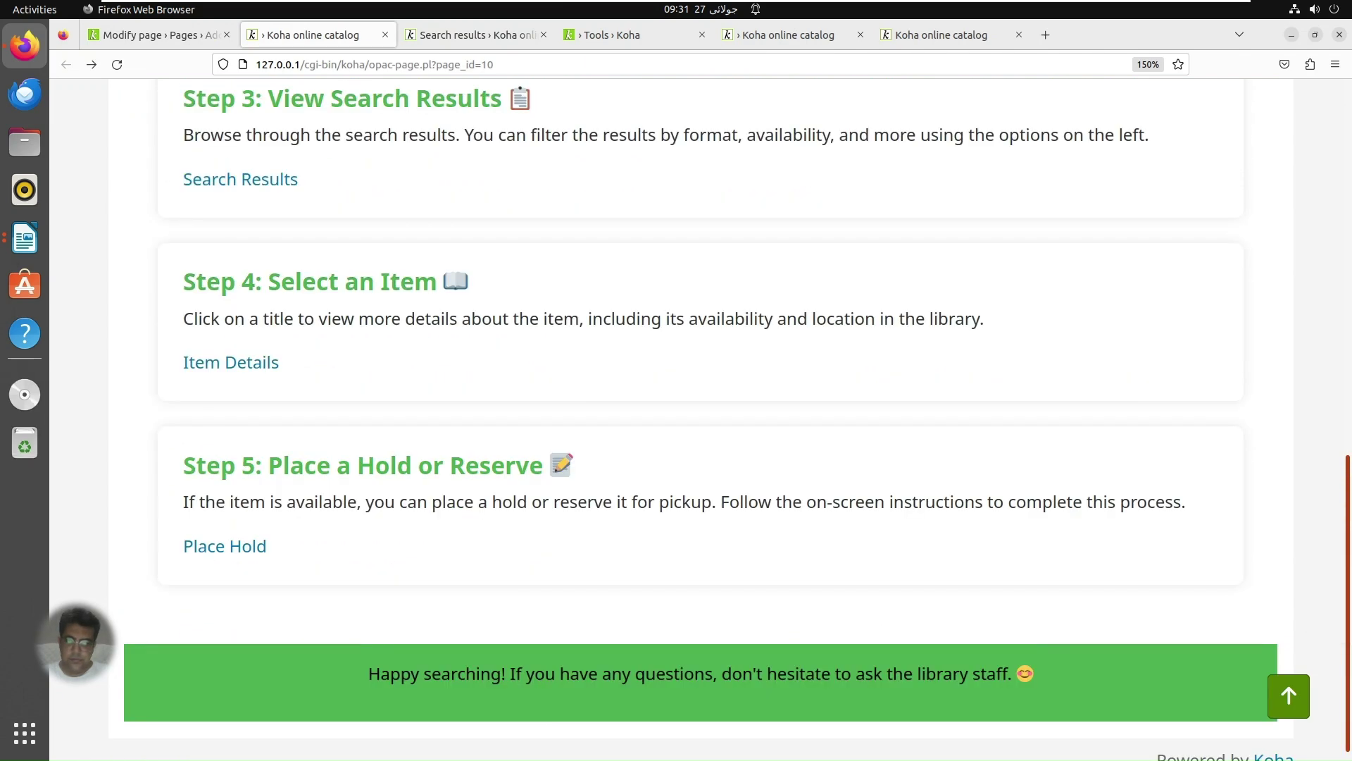
pyautogui.scroll(5, 534, 544)
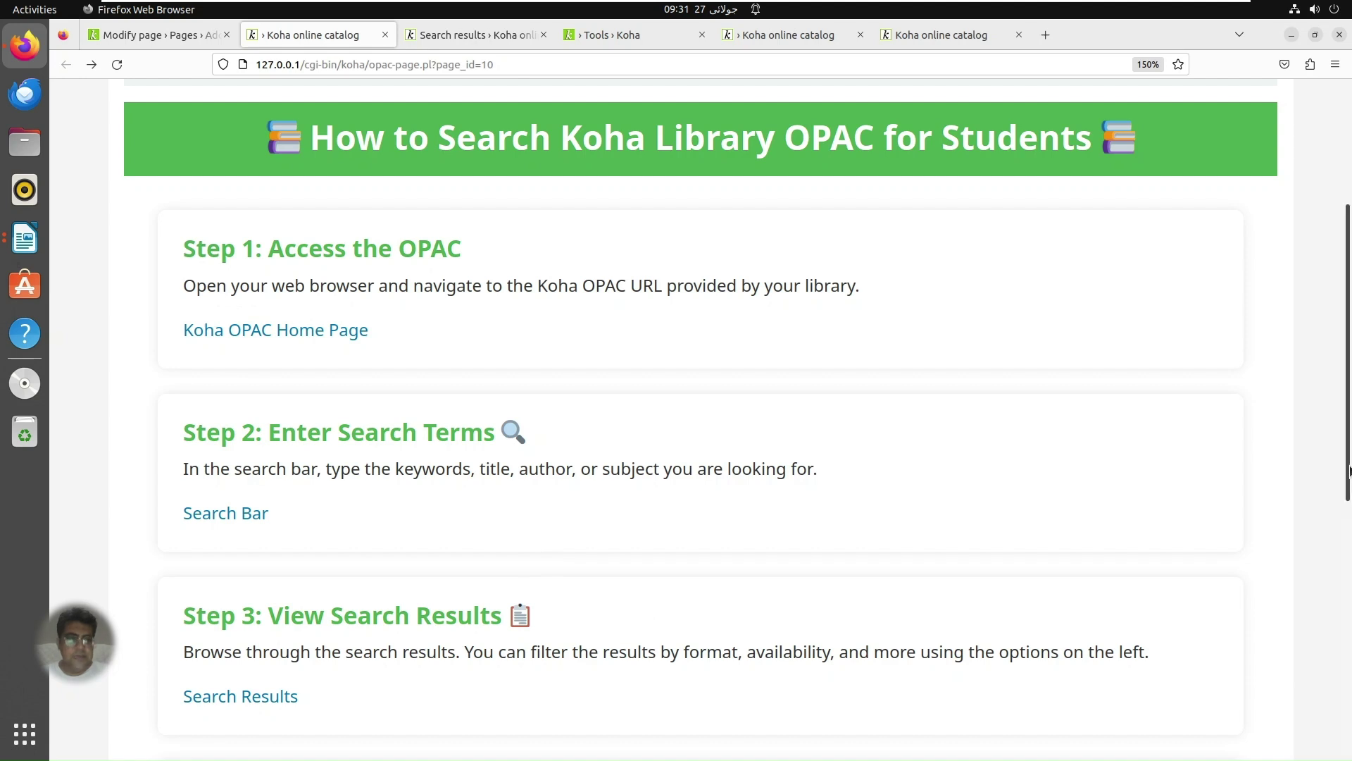
pyautogui.moveTo(1350, 470); pyautogui.dragTo(1348, 565)
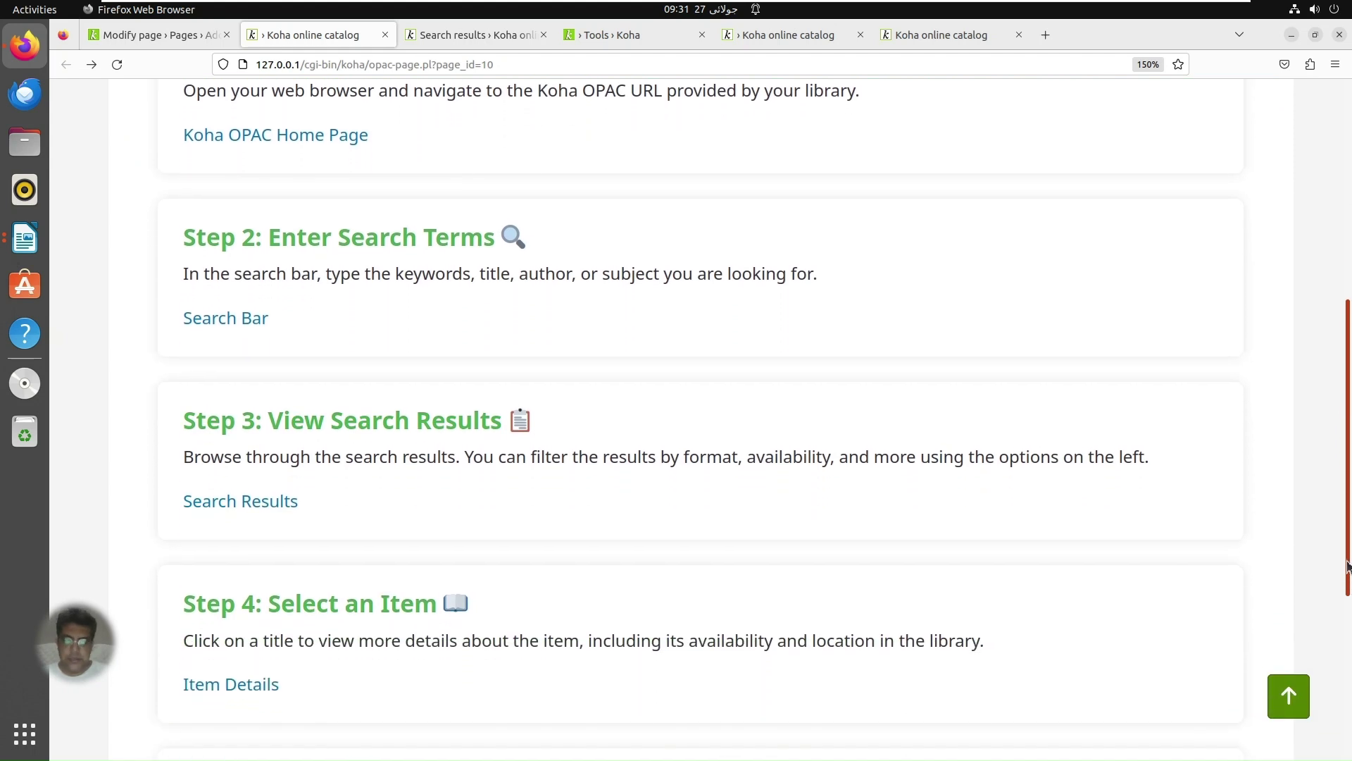
pyautogui.click(1347, 625)
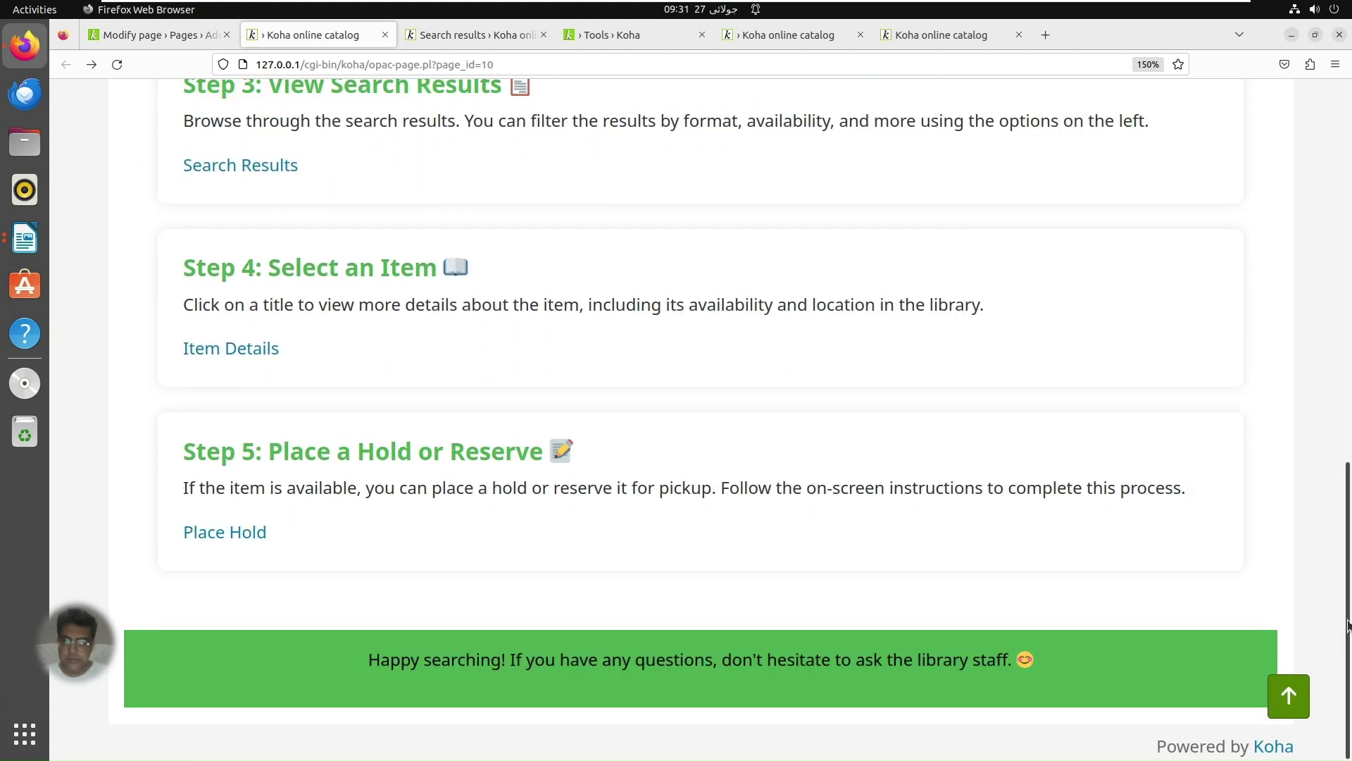
pyautogui.click(1348, 312)
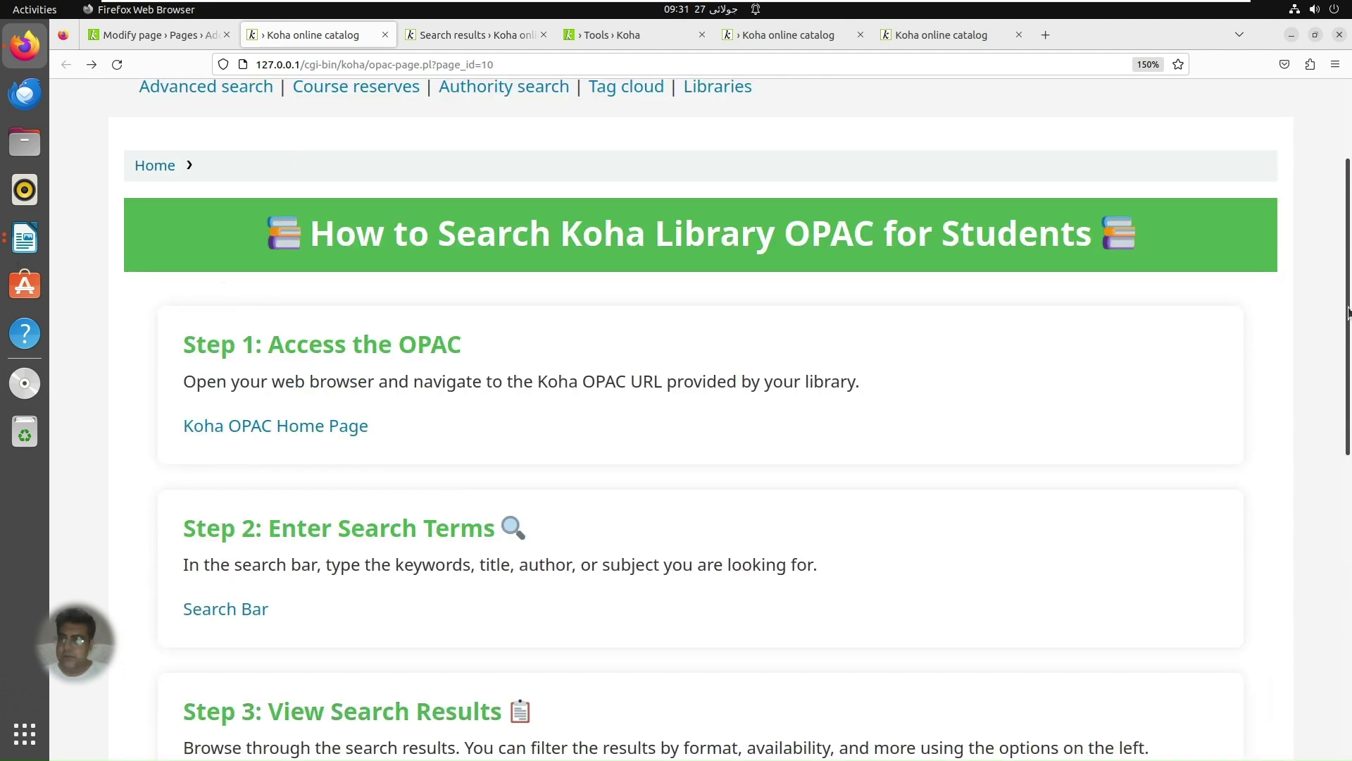
# Step: In the page editor, set the text colour of the footer sentence "Happy searching! If you have any questions, don't hesitate to ask the library staff." to white
pyautogui.click(134, 37)
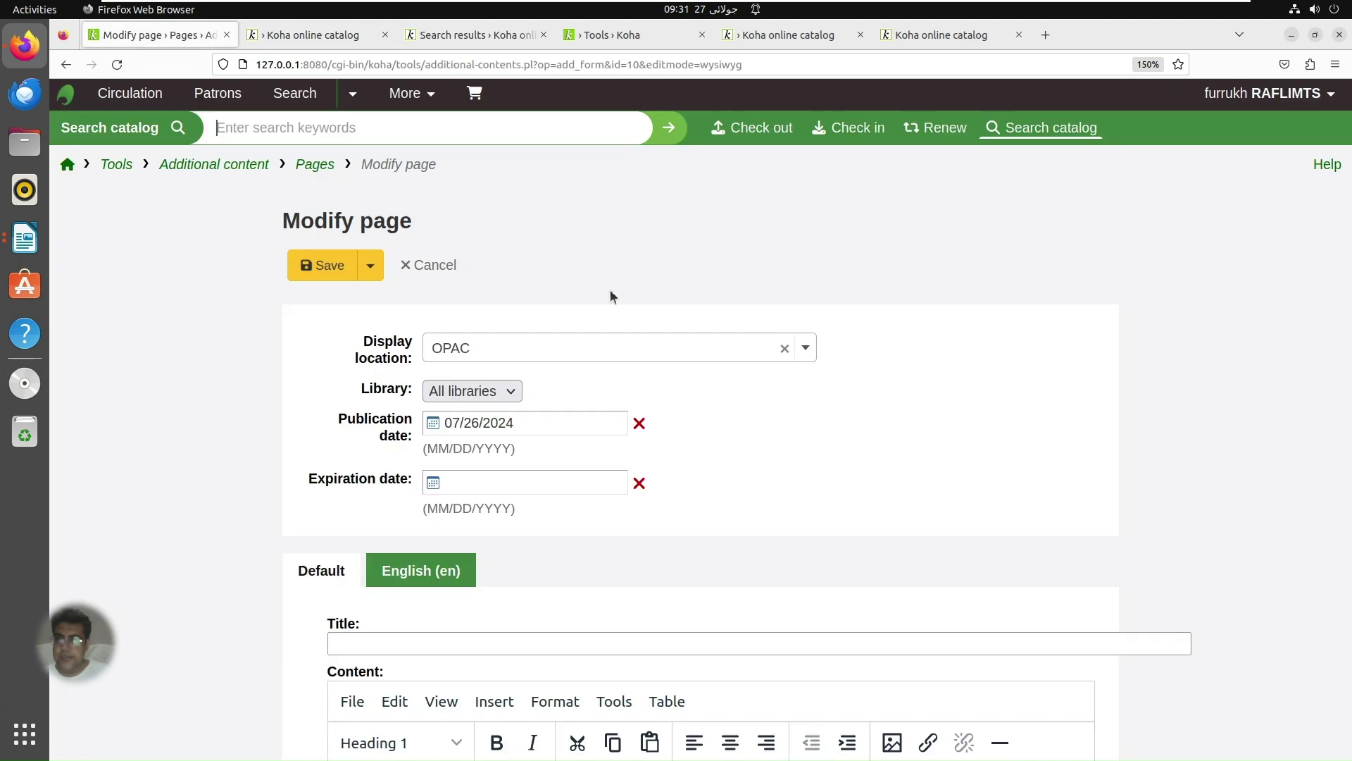
pyautogui.click(1347, 304)
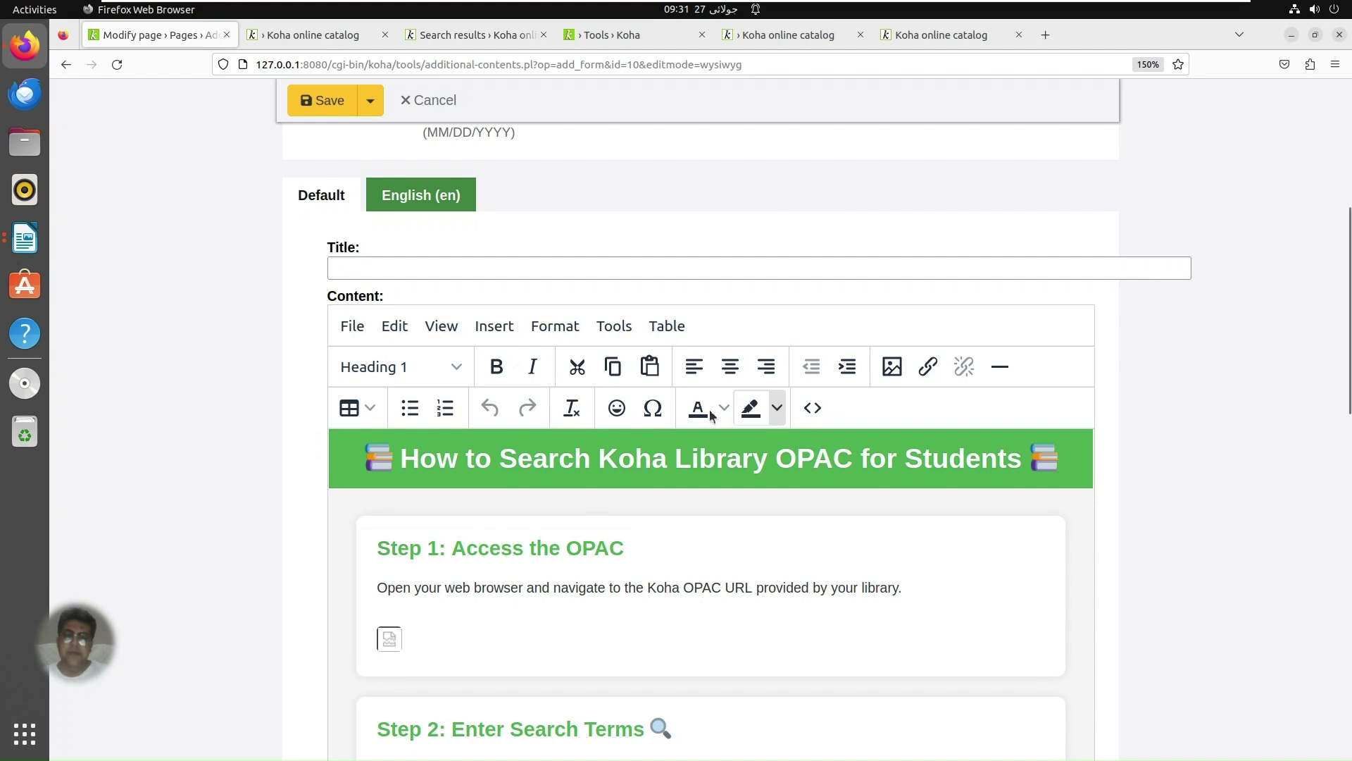
pyautogui.click(565, 580)
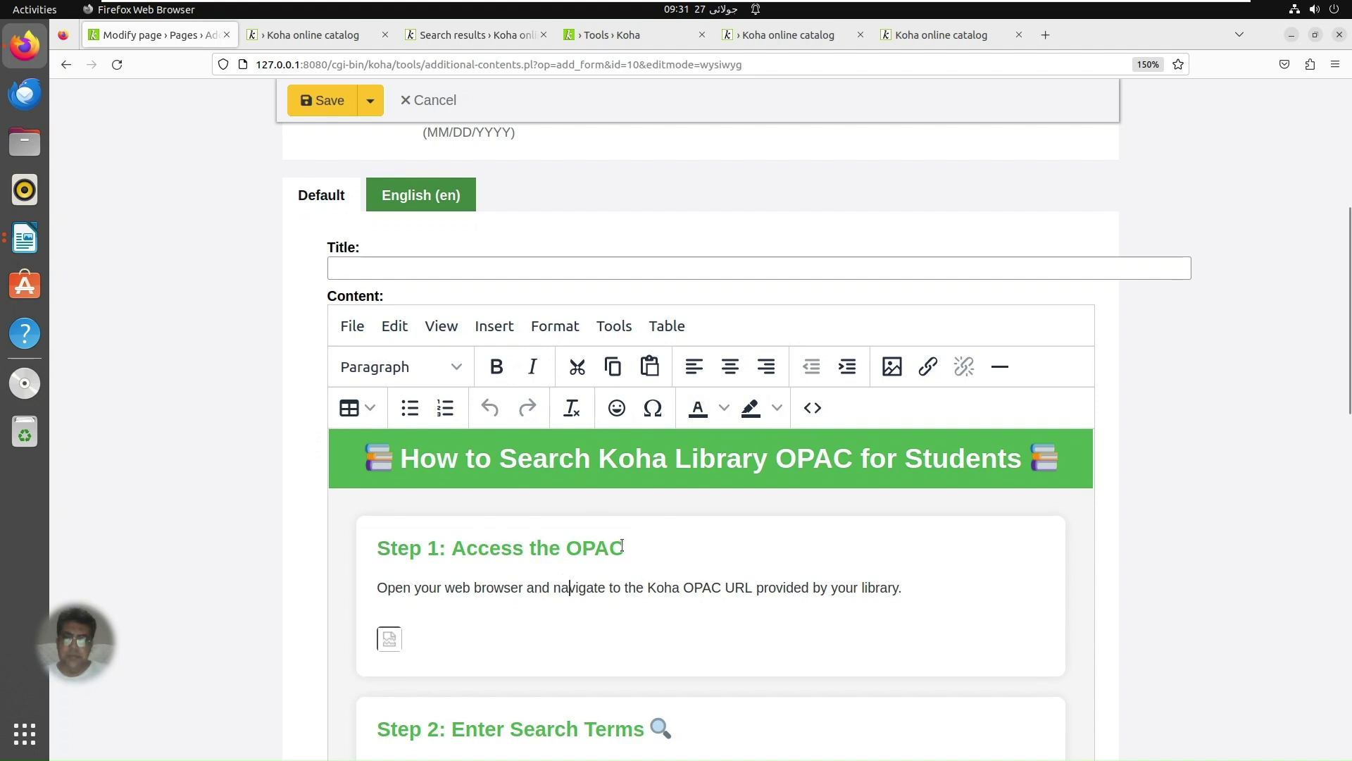
pyautogui.click(623, 547)
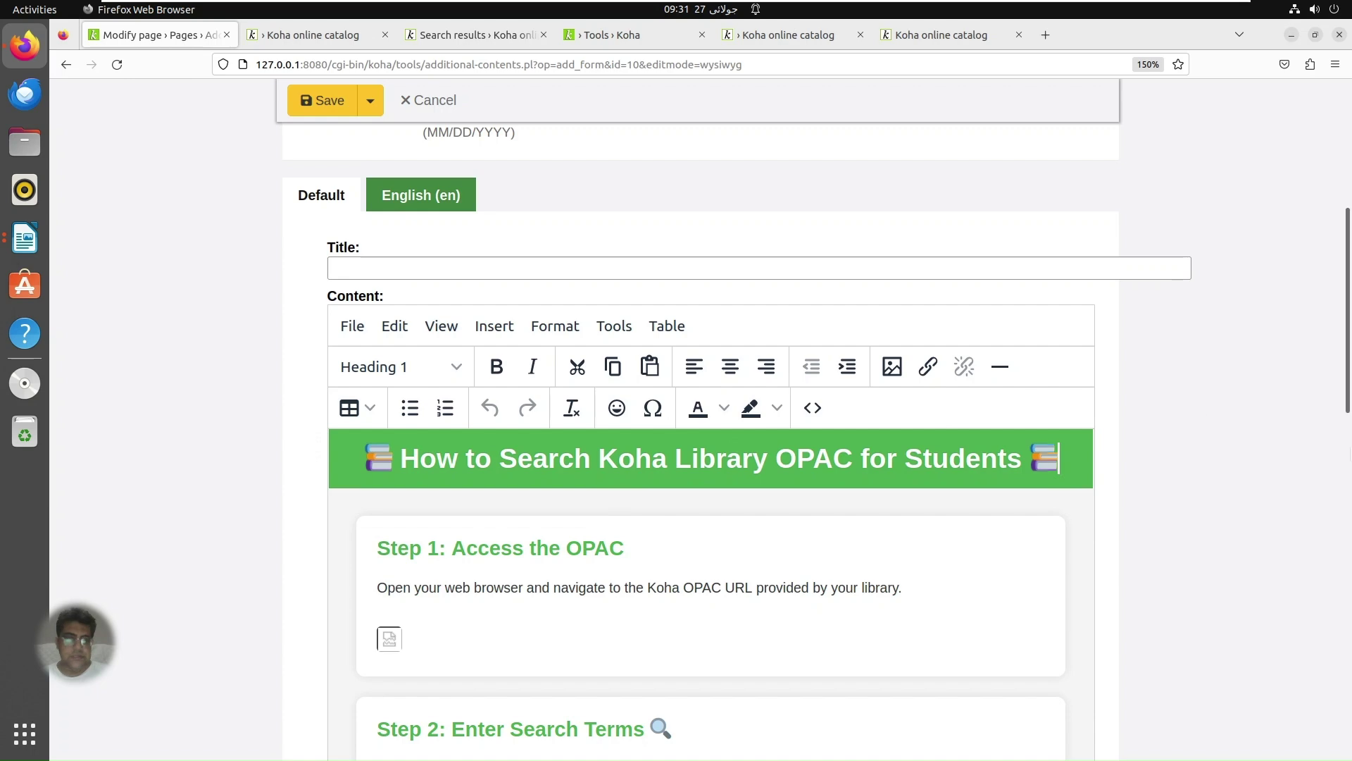
pyautogui.scroll(-10, 1086, 594)
pyautogui.scroll(4, 1087, 594)
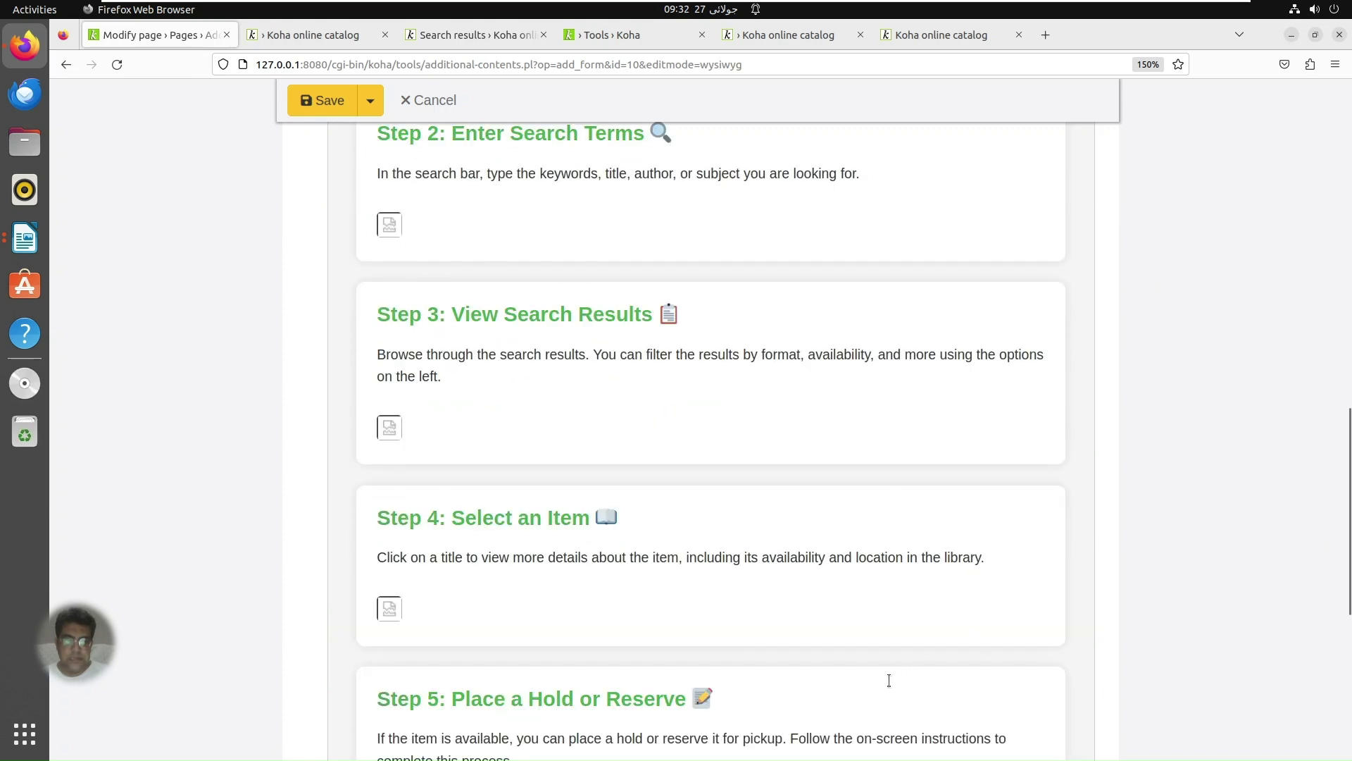
pyautogui.scroll(-5, 1350, 686)
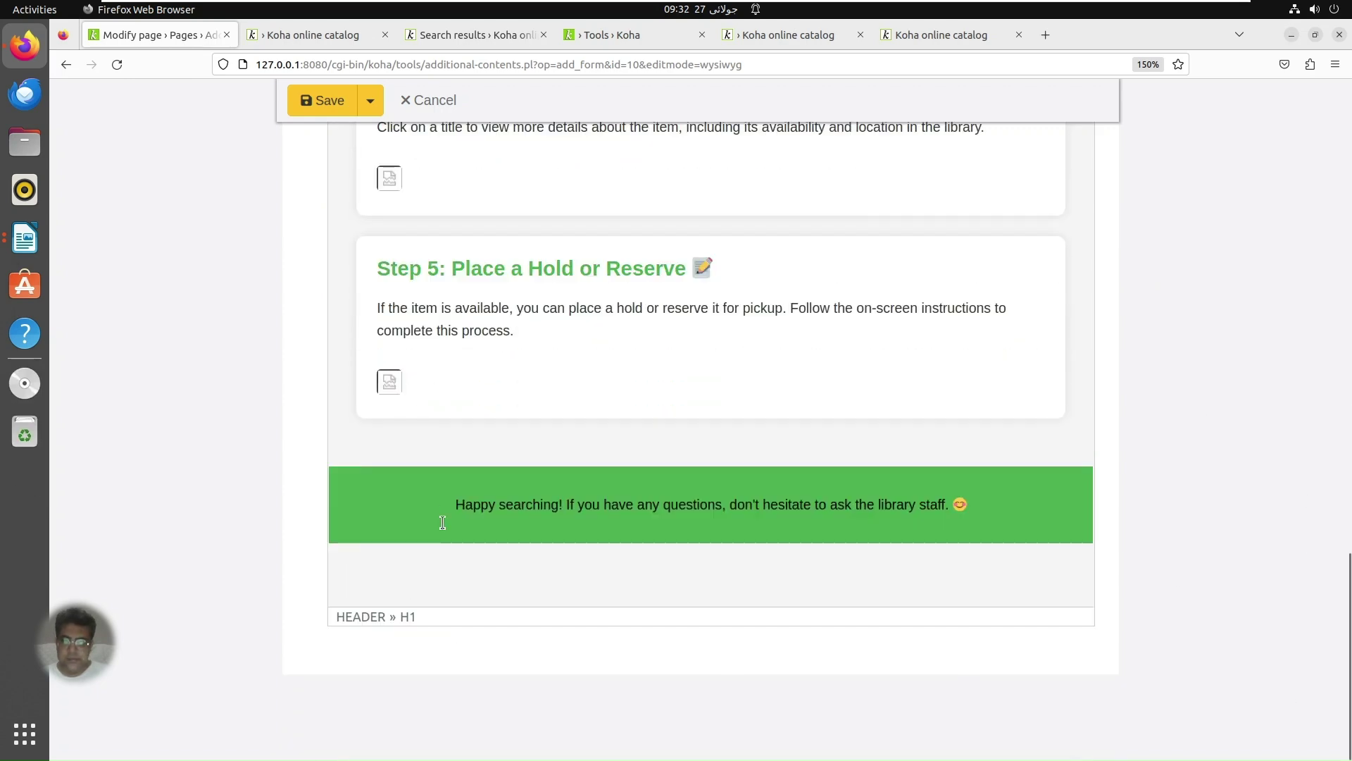
pyautogui.moveTo(445, 507); pyautogui.dragTo(944, 507)
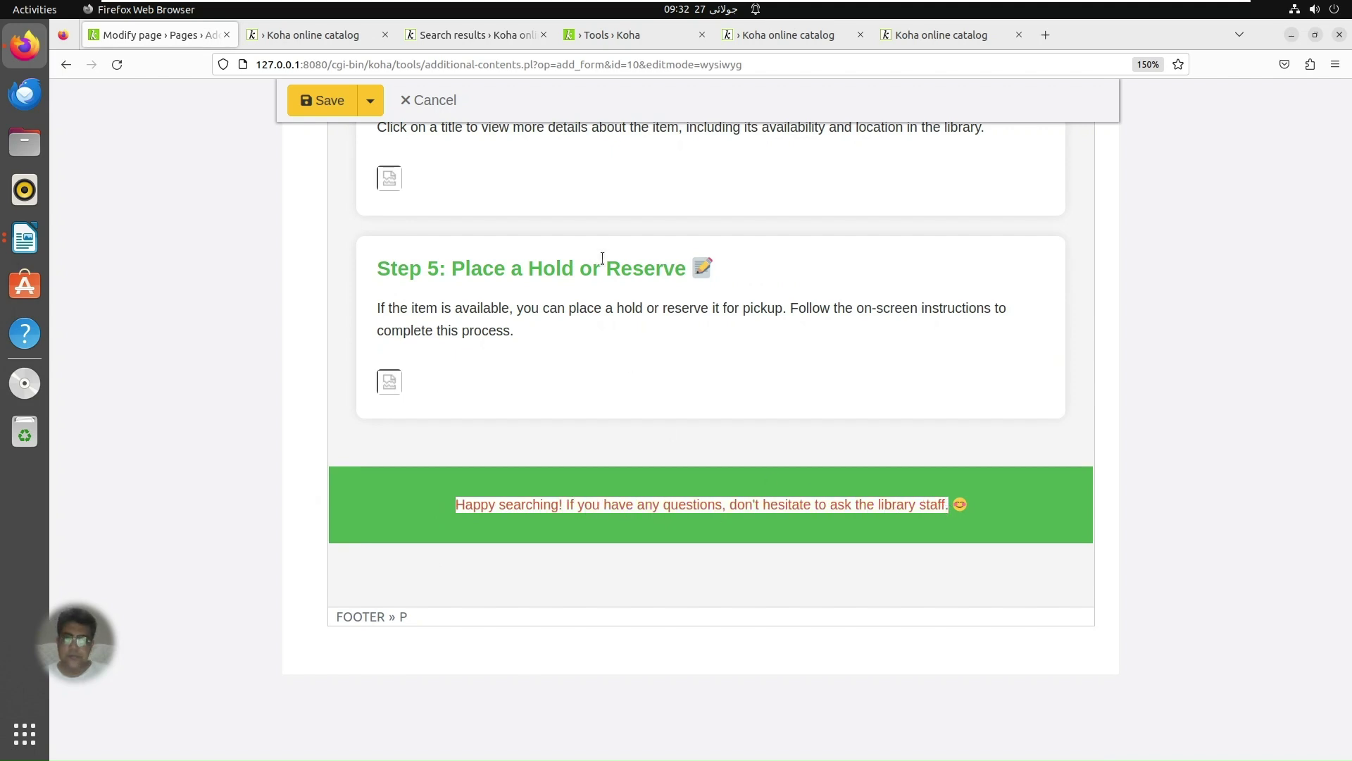
pyautogui.moveTo(1348, 619); pyautogui.dragTo(1342, 317)
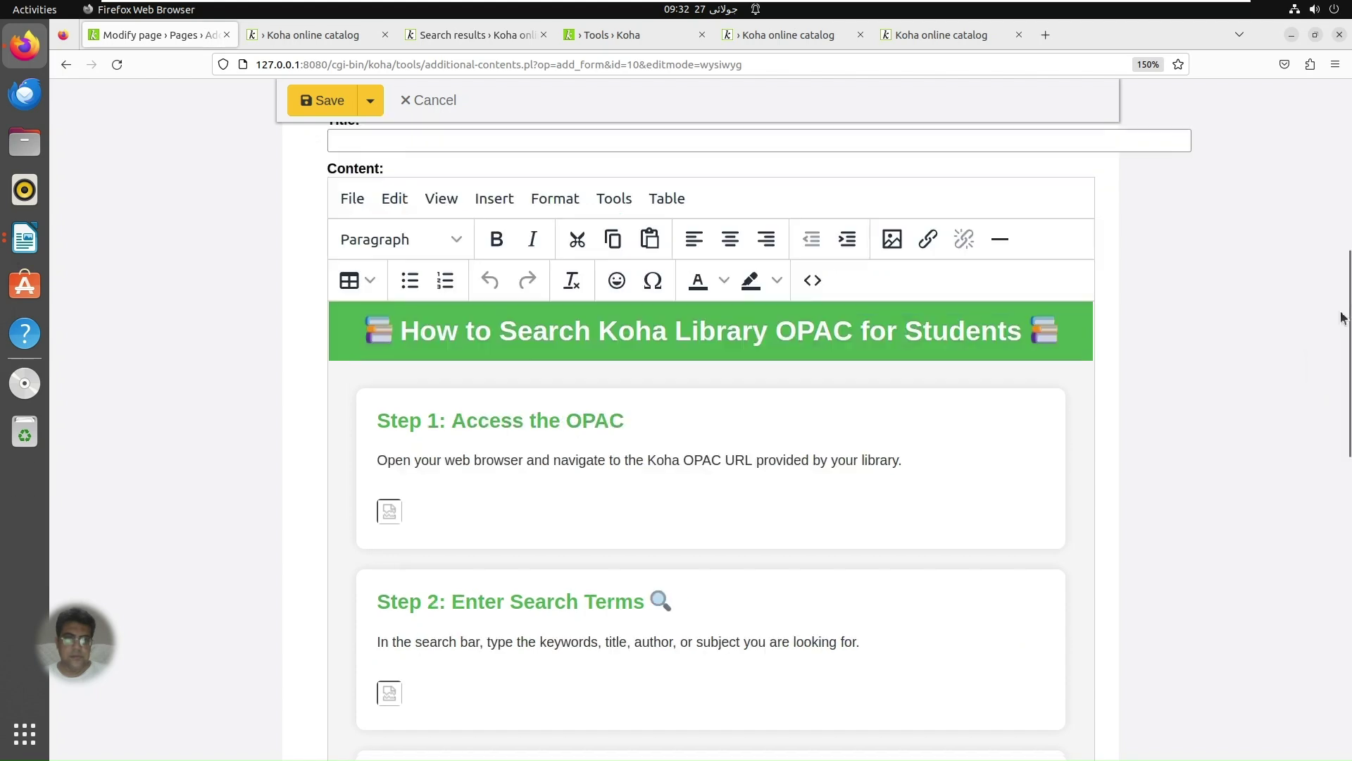
pyautogui.click(725, 282)
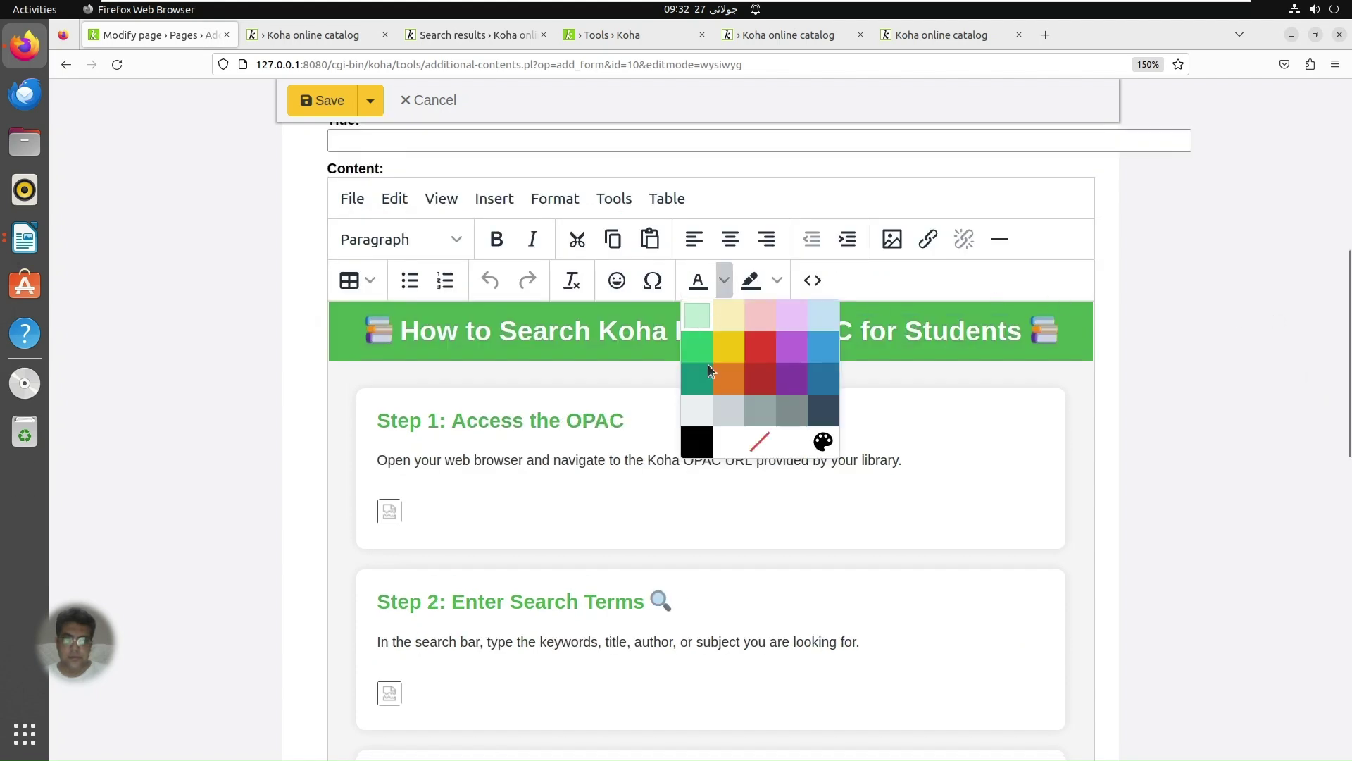
pyautogui.click(736, 443)
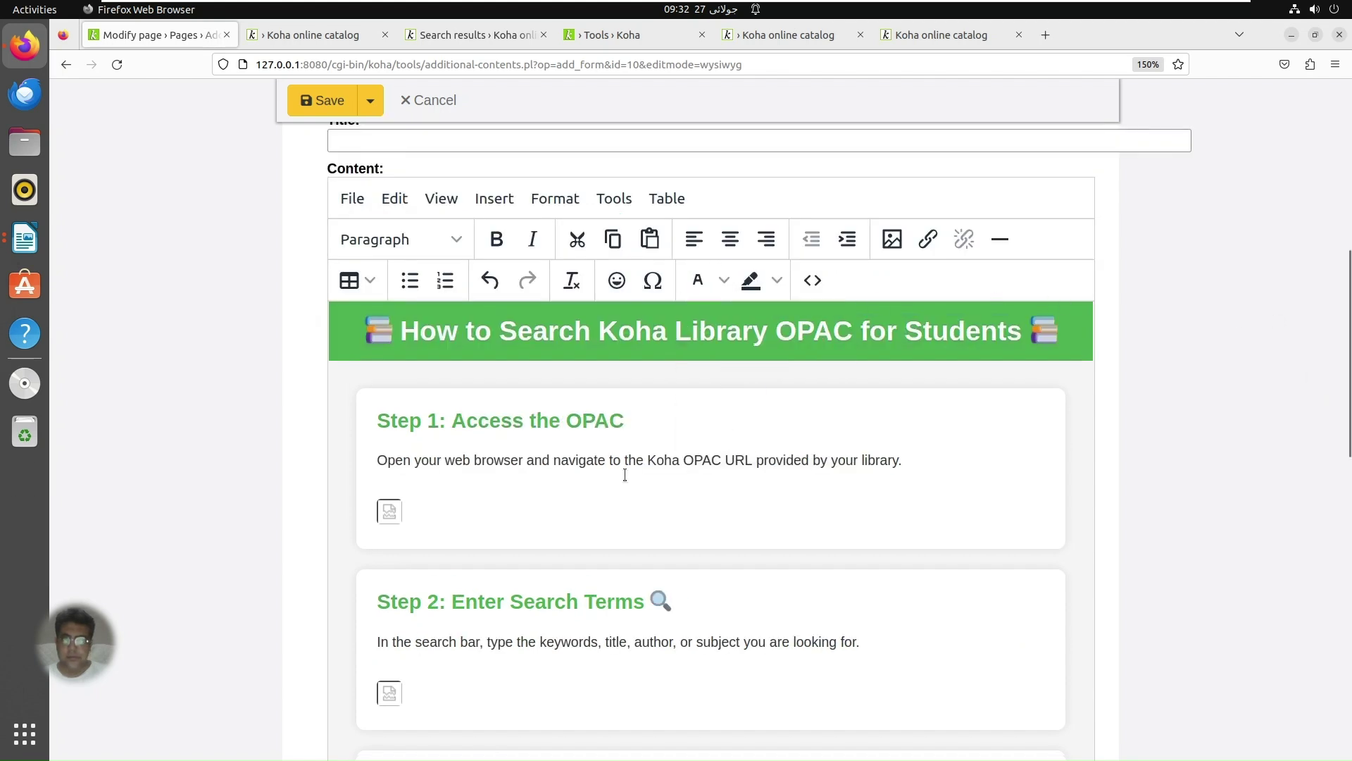
# Step: Delete the word "Koha" from the search guide's main heading in the page editor
pyautogui.click(558, 337)
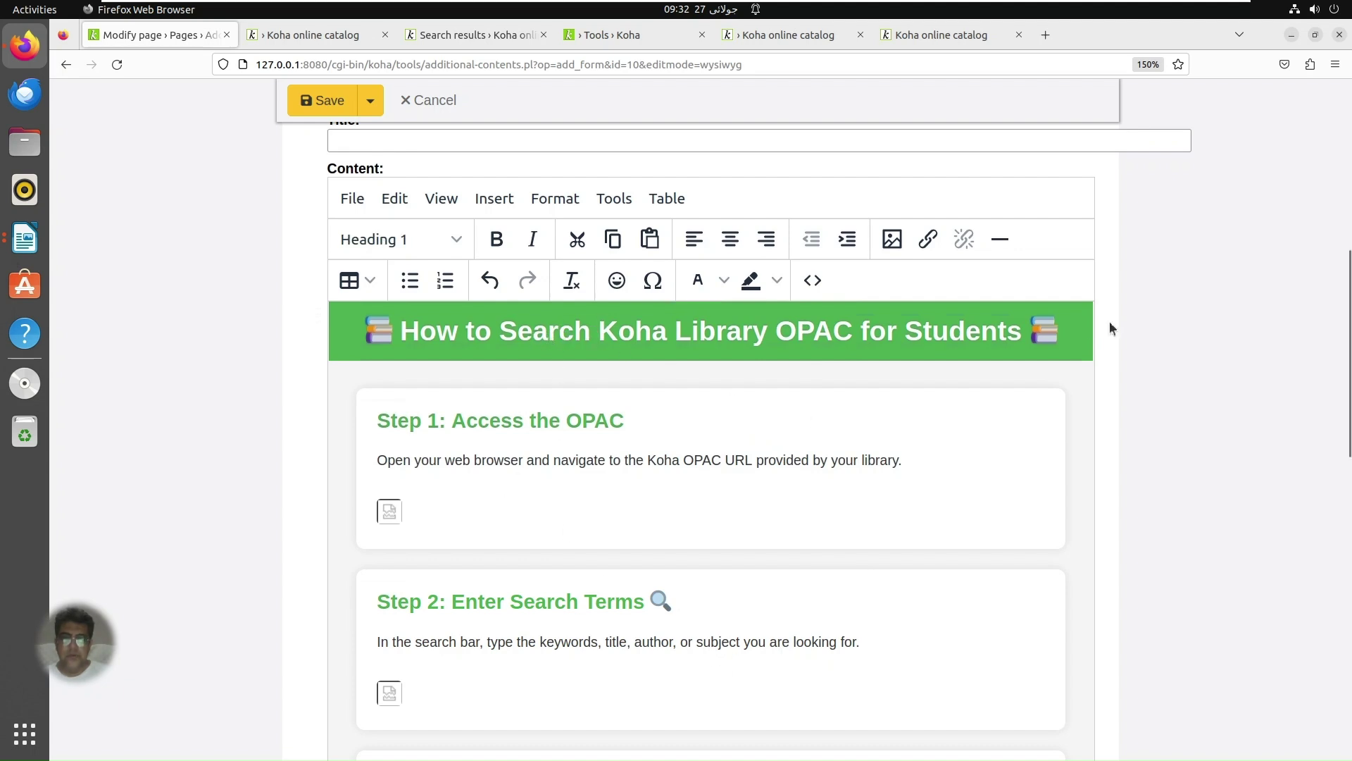
pyautogui.hotkey('shift', 'Right')
pyautogui.hotkey('shift', 'Right')
pyautogui.hotkey('shift', 'Right')
pyautogui.hotkey('shift', 'Right')
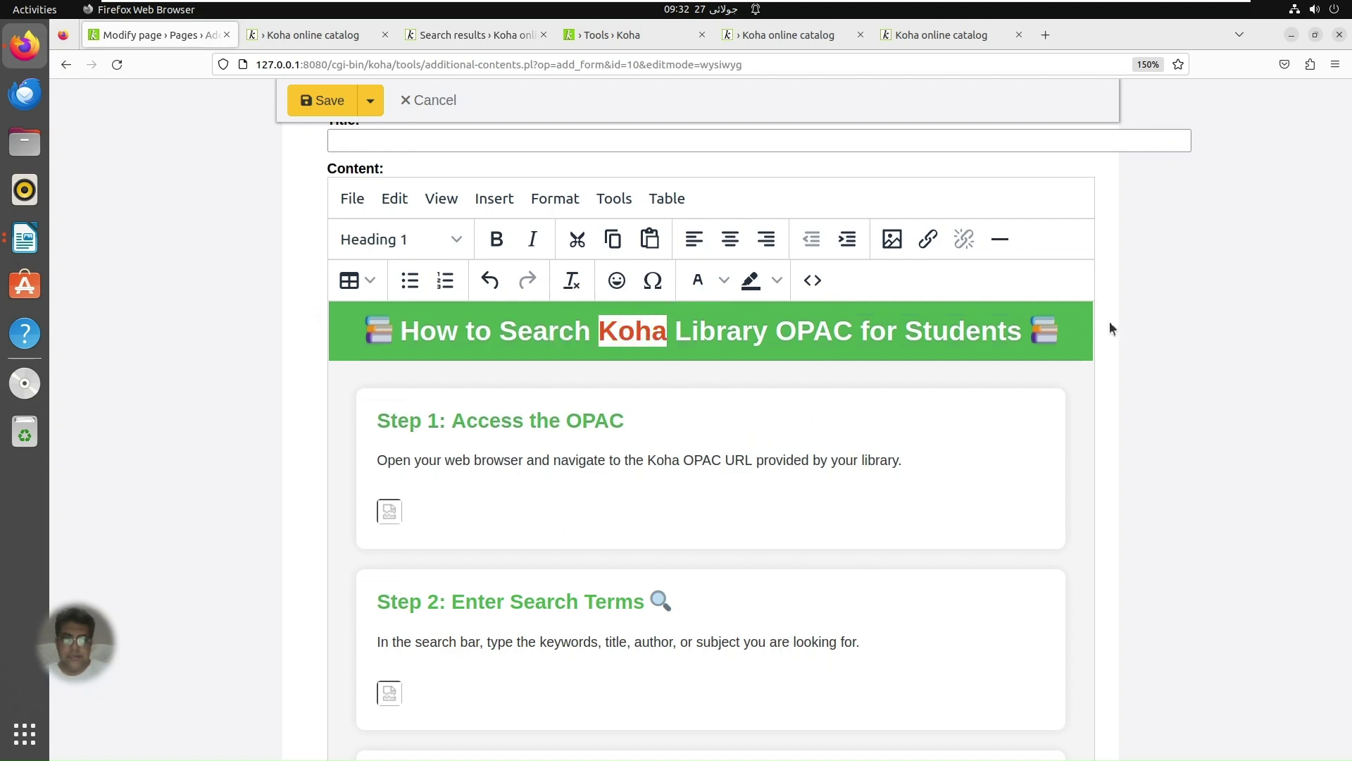
pyautogui.press('BackSpace')
pyautogui.press('BackSpace')
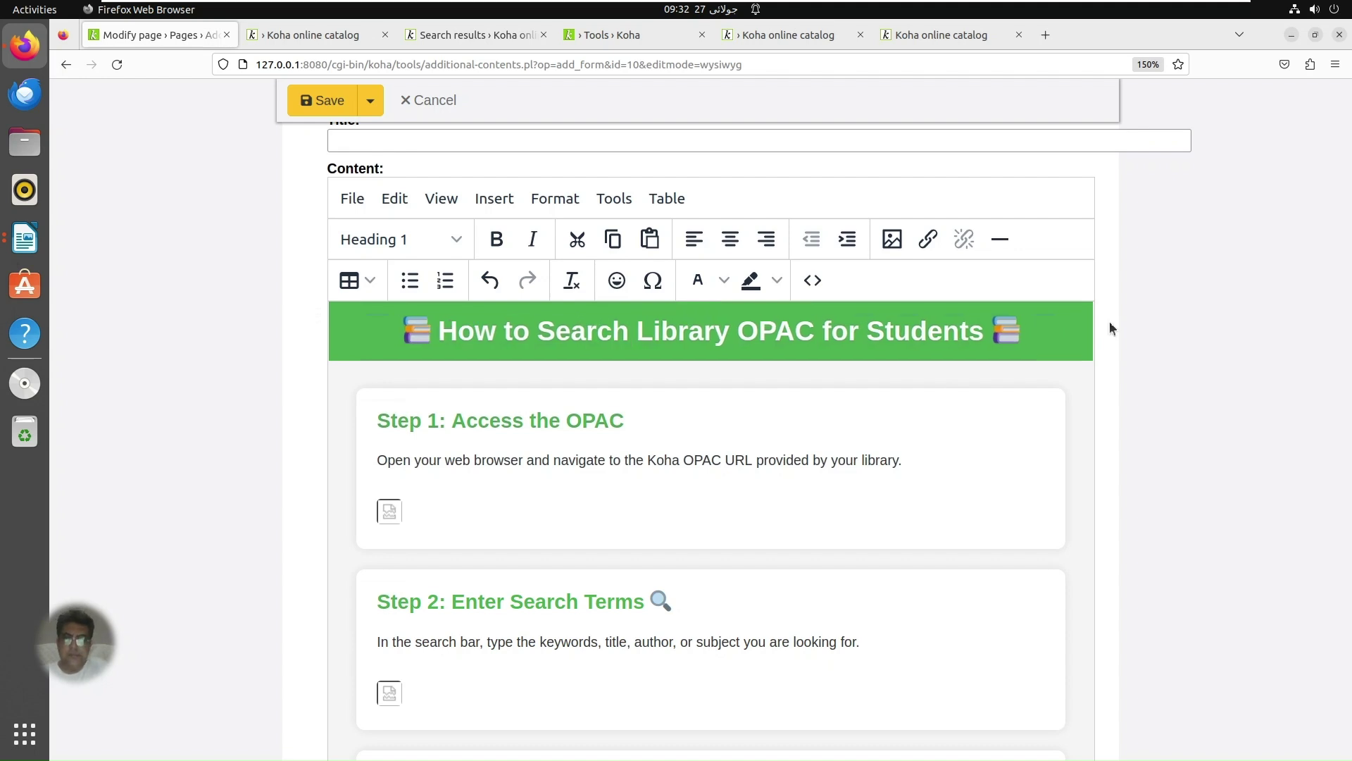
# Step: Replace "OPAC for Students" in the main heading with "Catalog" and save the page
pyautogui.press('Right')
pyautogui.press('Right')
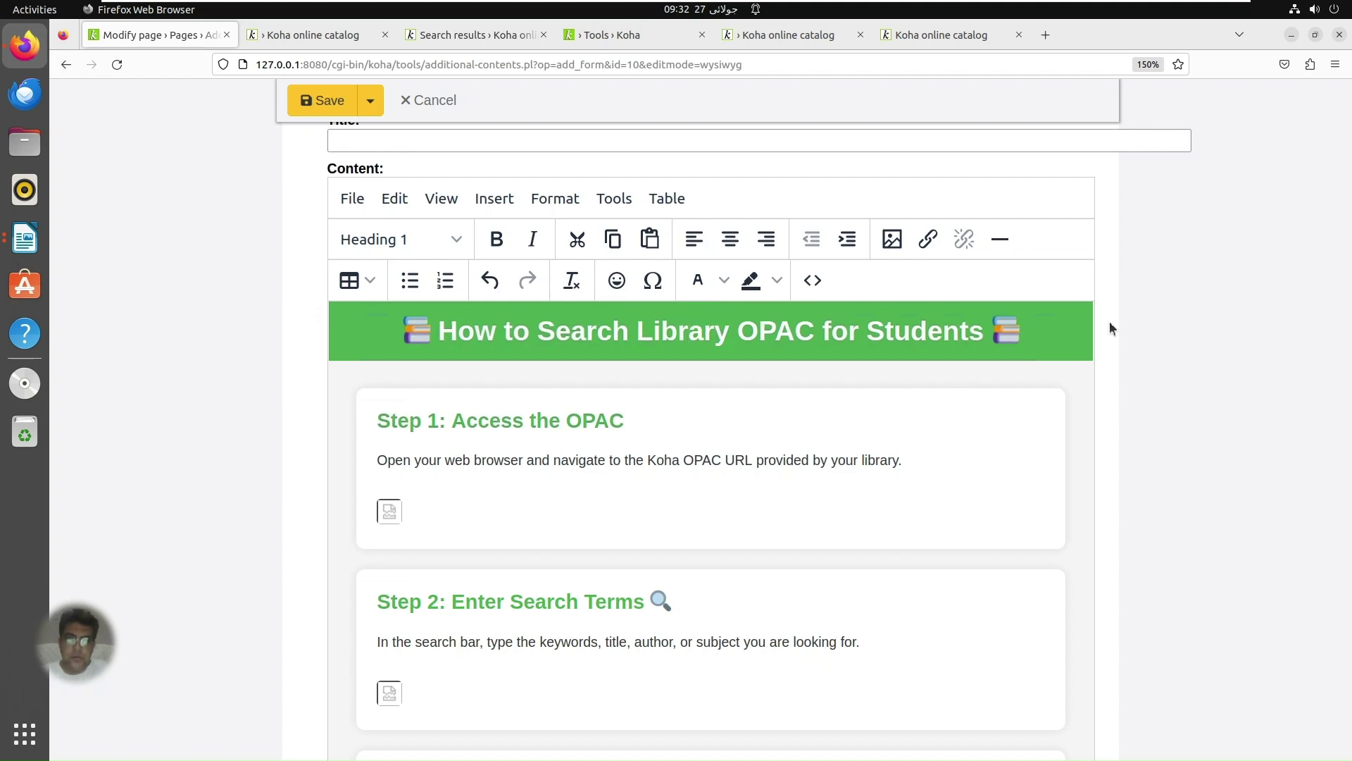
pyautogui.hotkey('shift', 'Right')
pyautogui.hotkey('shift', 'Right')
pyautogui.hotkey('shift', 'Right')
pyautogui.hotkey('shift', 'Right')
pyautogui.hotkey('shift', 'Right')
pyautogui.hotkey('shift', 'Right')
pyautogui.hotkey('shift', 'Right')
pyautogui.hotkey('shift', 'Right')
pyautogui.hotkey('shift', 'Right')
pyautogui.hotkey('shift', 'Right')
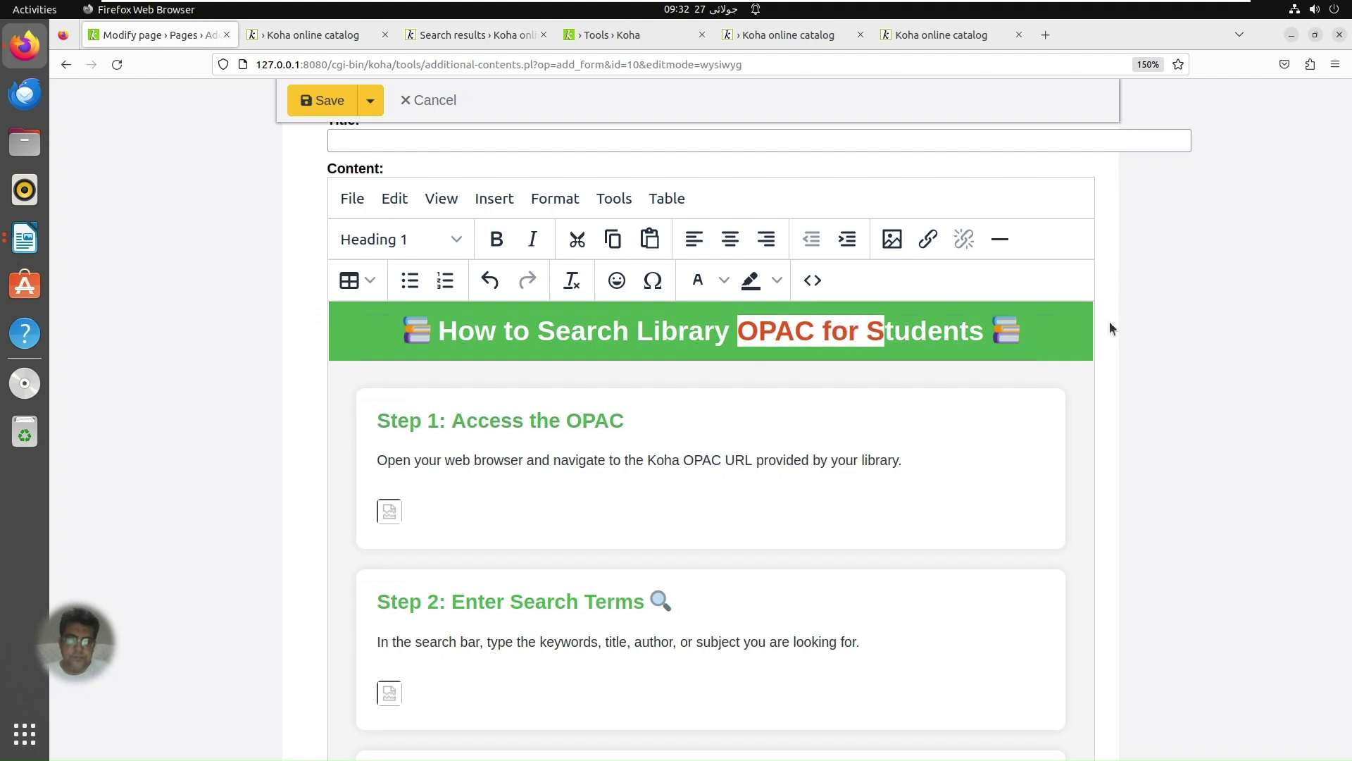
pyautogui.hotkey('shift', 'Right')
pyautogui.hotkey('shift', 'Right')
pyautogui.hotkey('shift', 'Right')
pyautogui.hotkey('shift', 'Right')
pyautogui.hotkey('shift', 'Right')
pyautogui.hotkey('shift', 'Right')
pyautogui.hotkey('shift', 'Right')
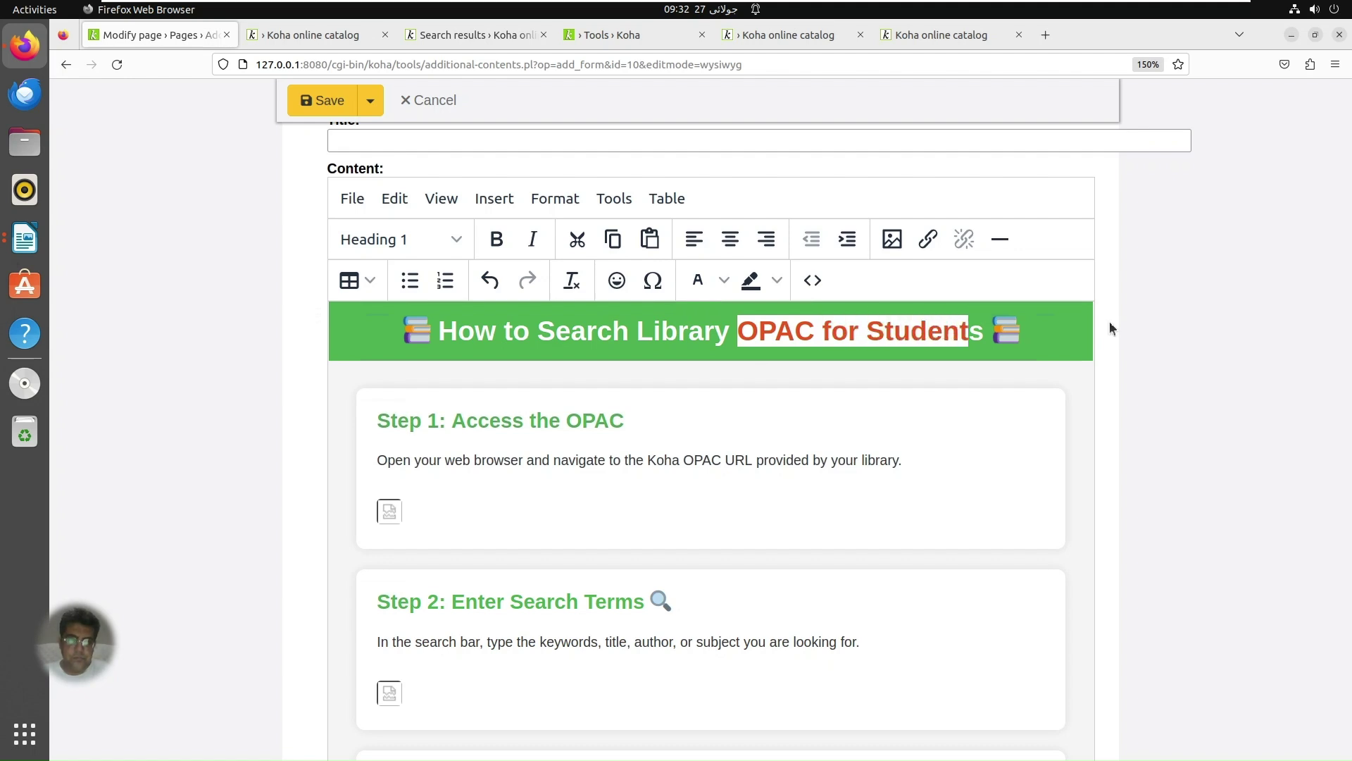
pyautogui.write('Catalog')
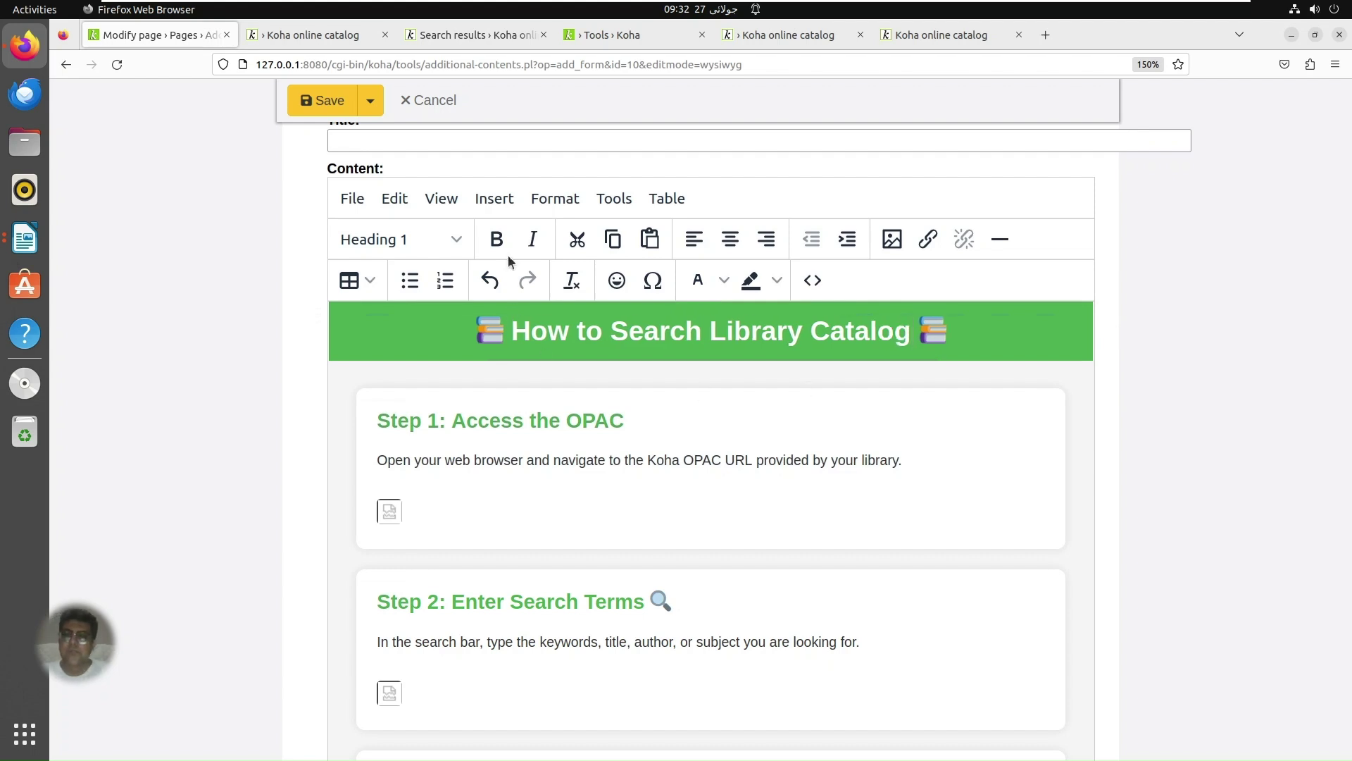
pyautogui.click(327, 105)
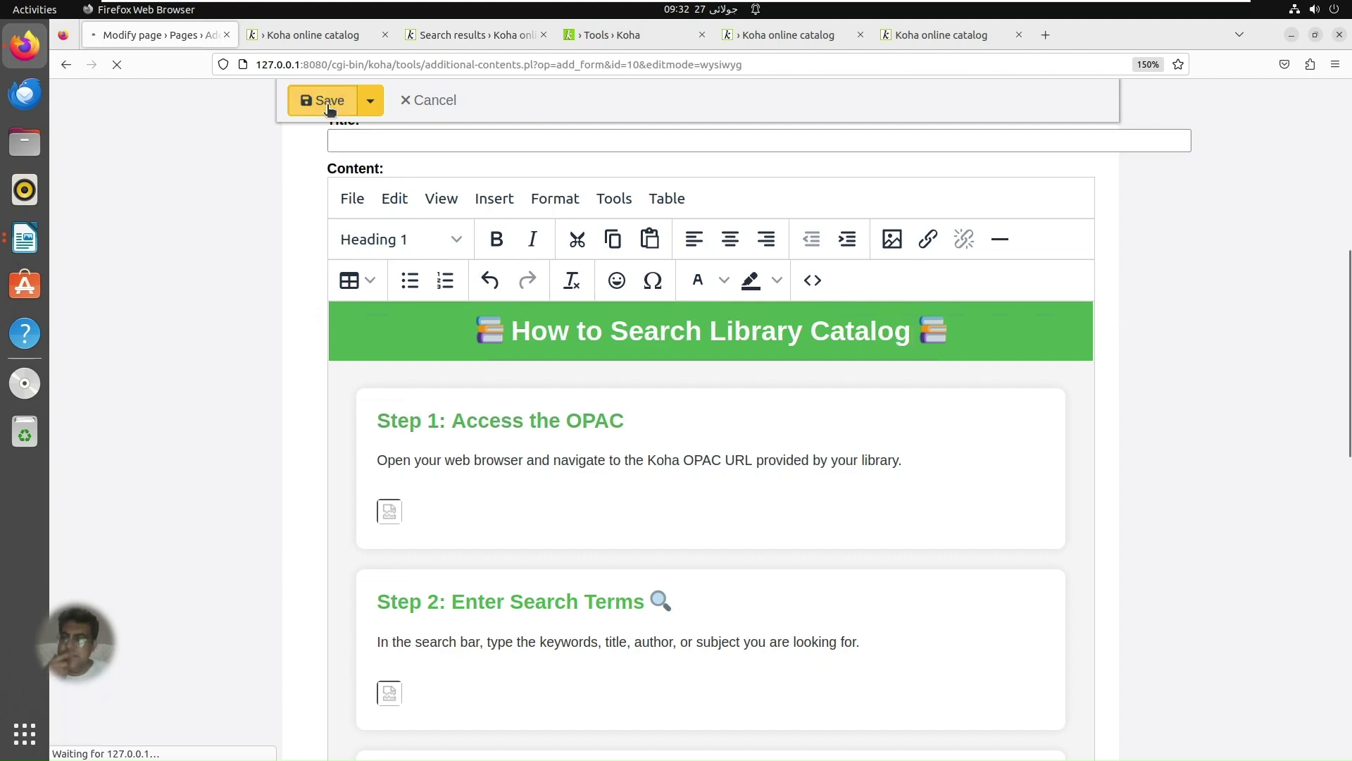
# Step: Look over the Library Rules and Regulations page and the published search guide down to its footer in the OPAC
pyautogui.click(325, 39)
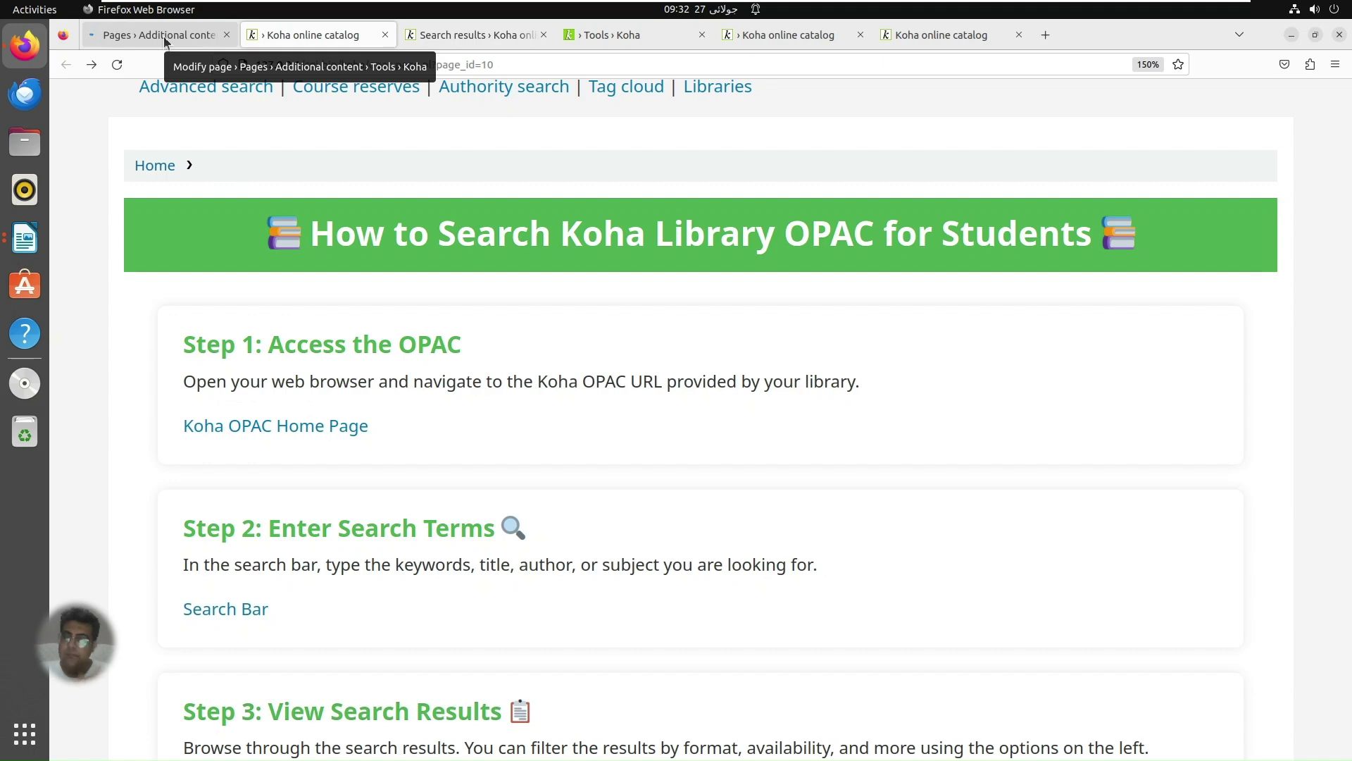
pyautogui.click(165, 41)
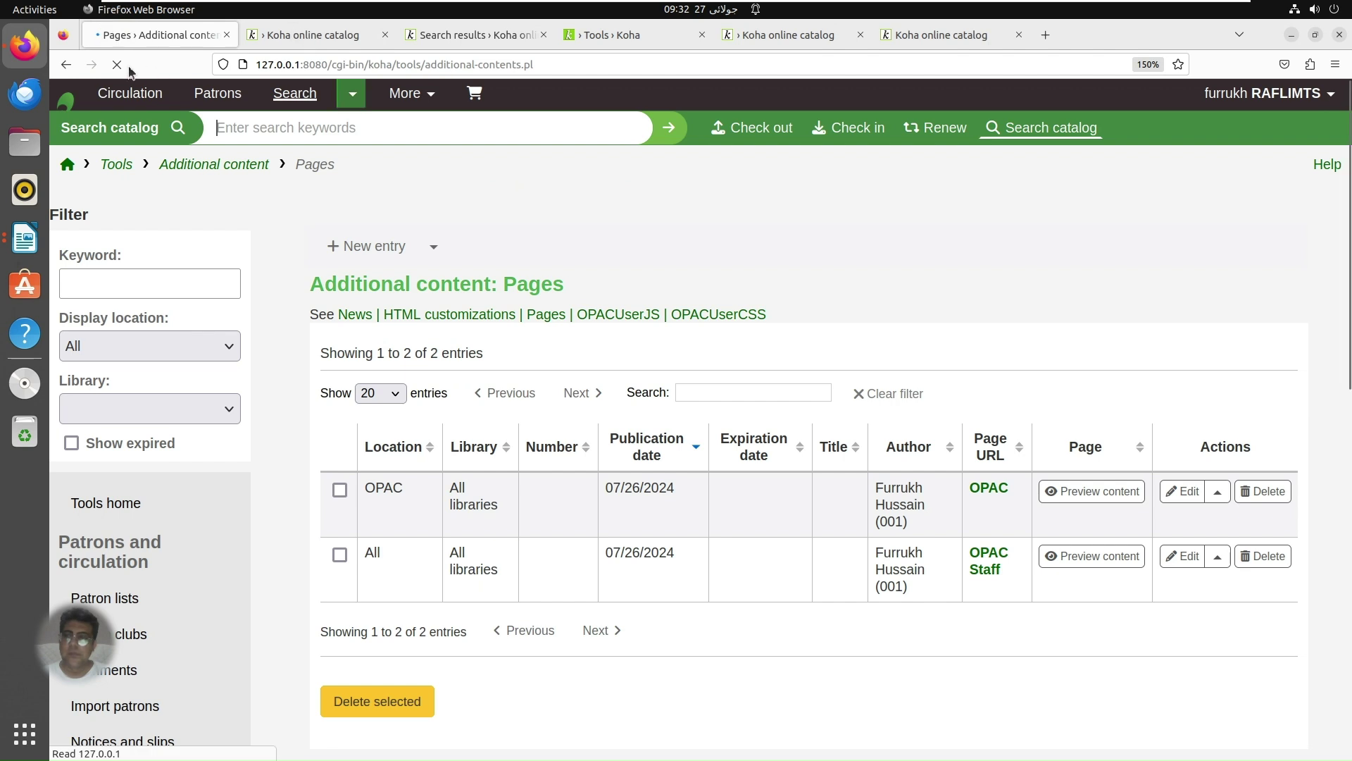
pyautogui.click(287, 41)
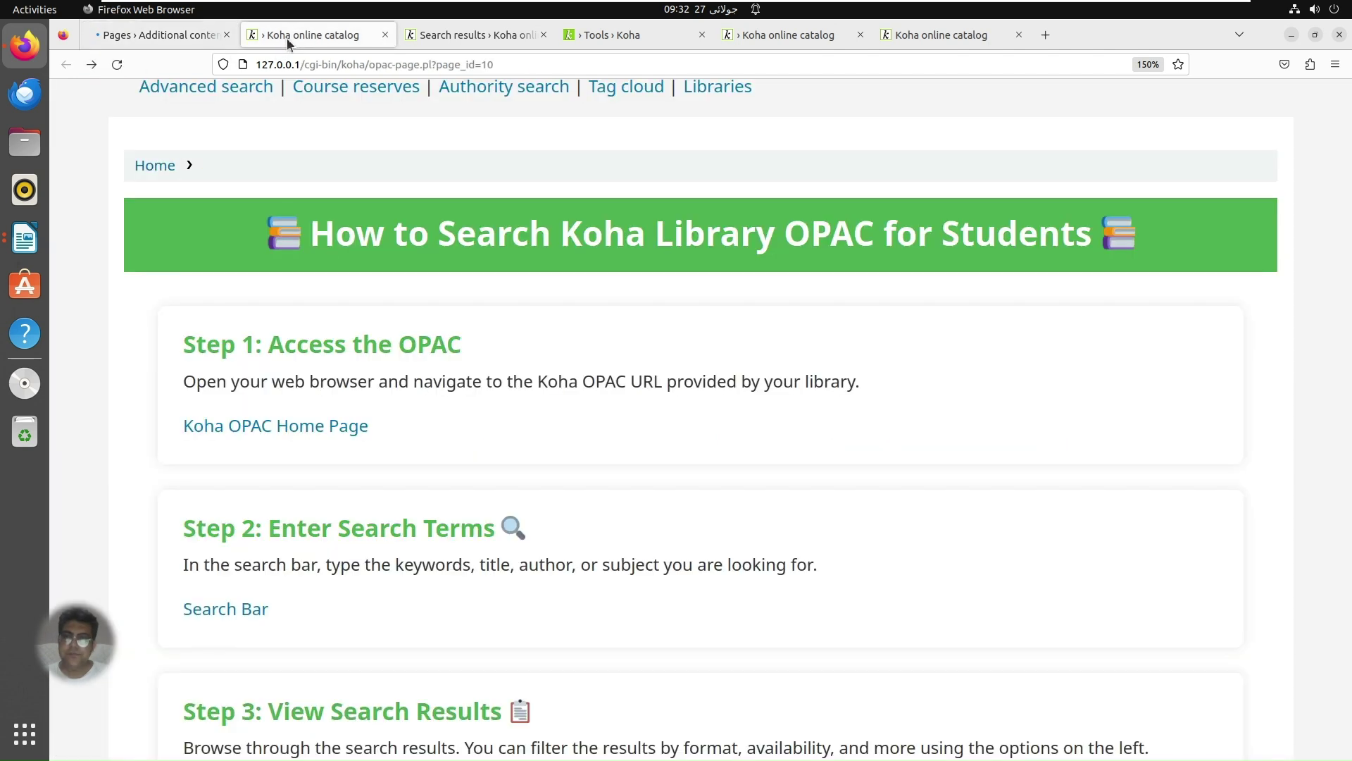
pyautogui.click(788, 37)
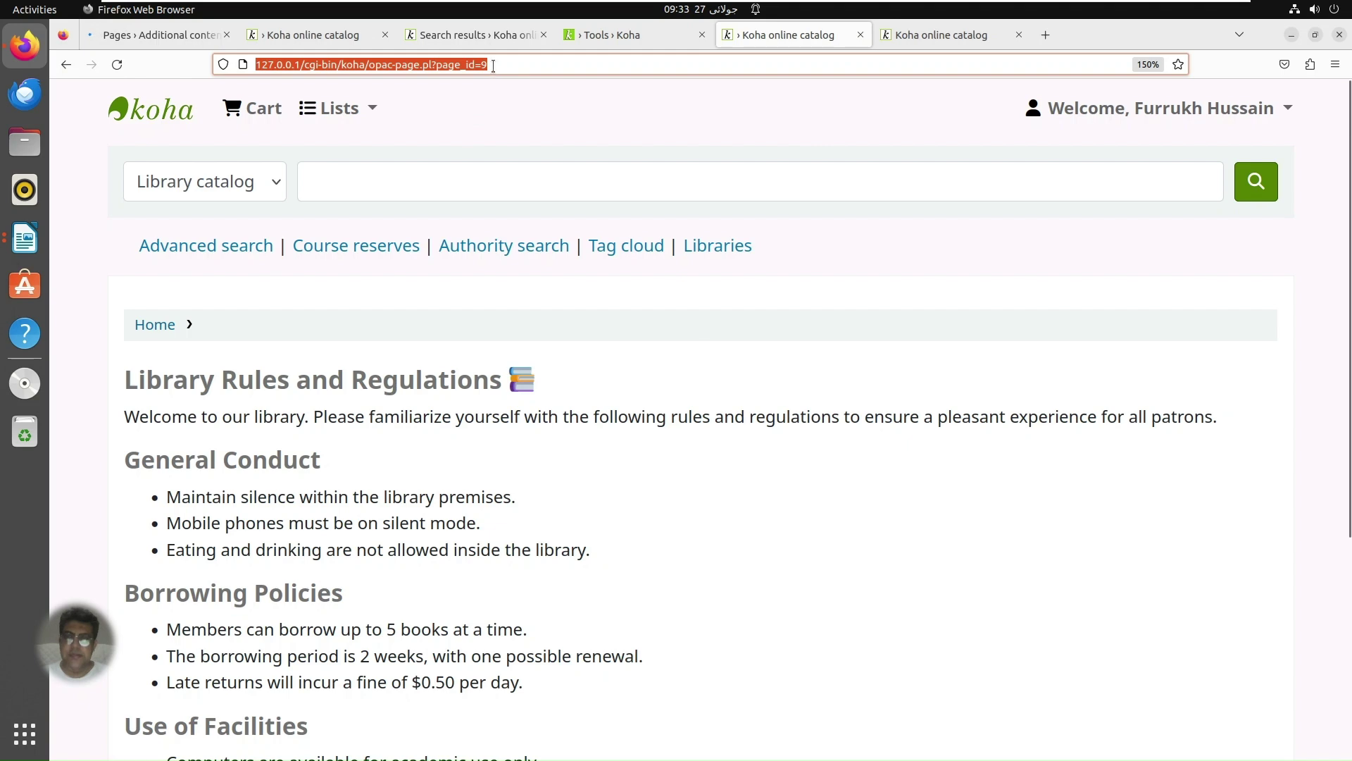
pyautogui.click(331, 37)
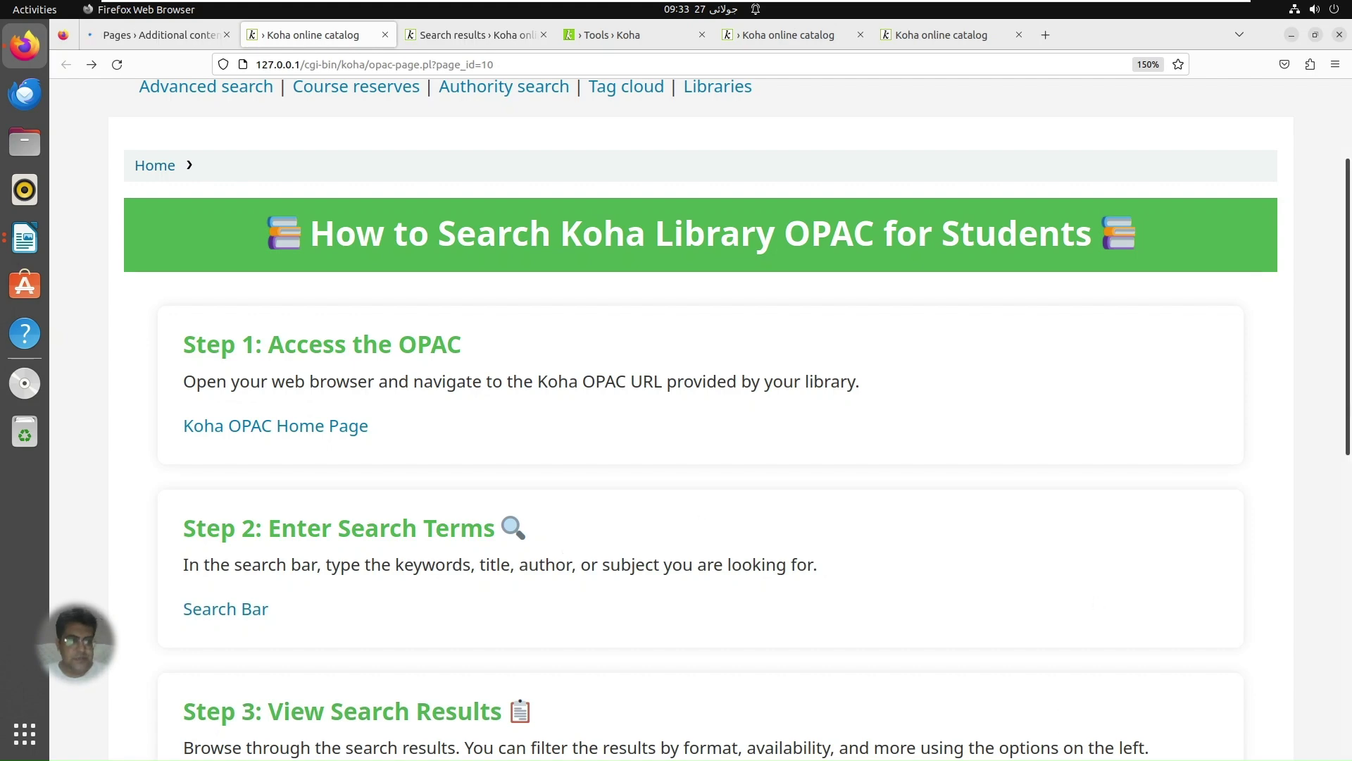
pyautogui.scroll(-3, 1347, 414)
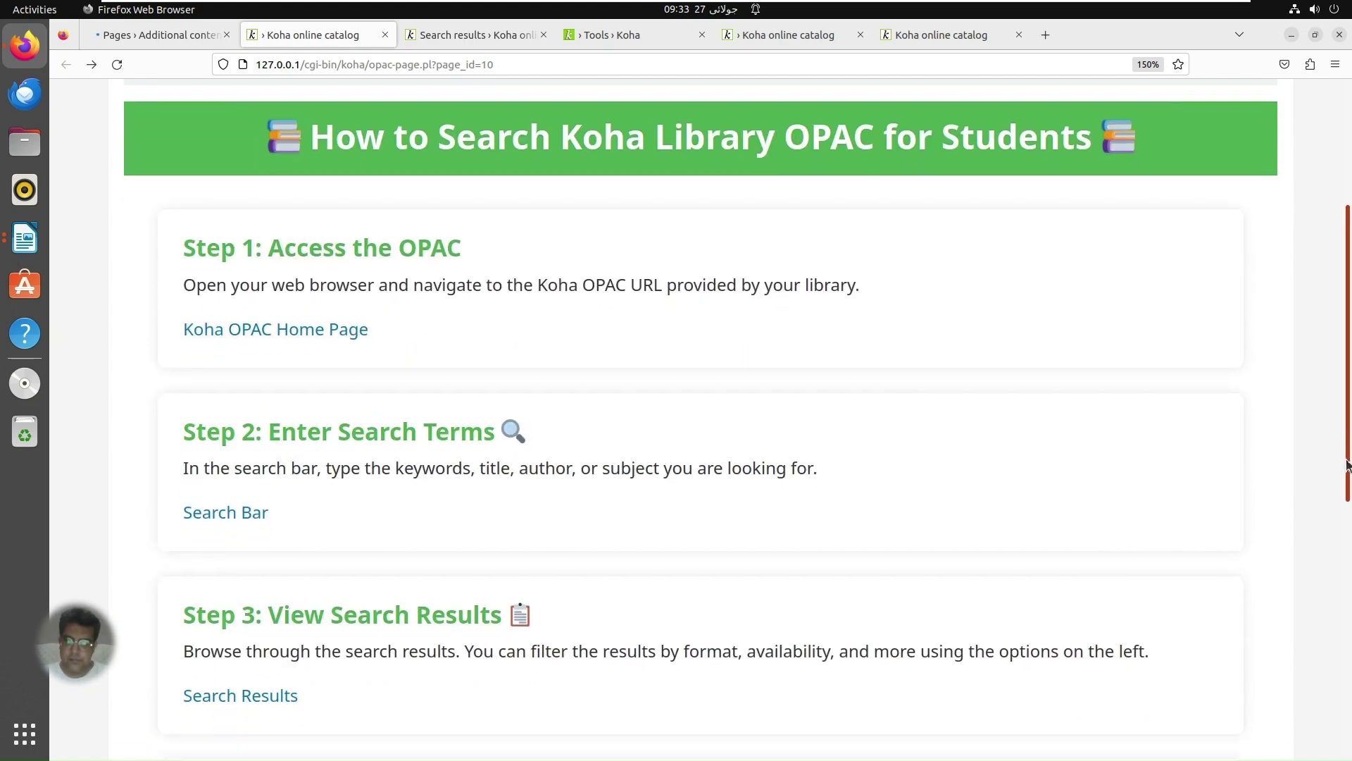
pyautogui.scroll(-2, 1345, 576)
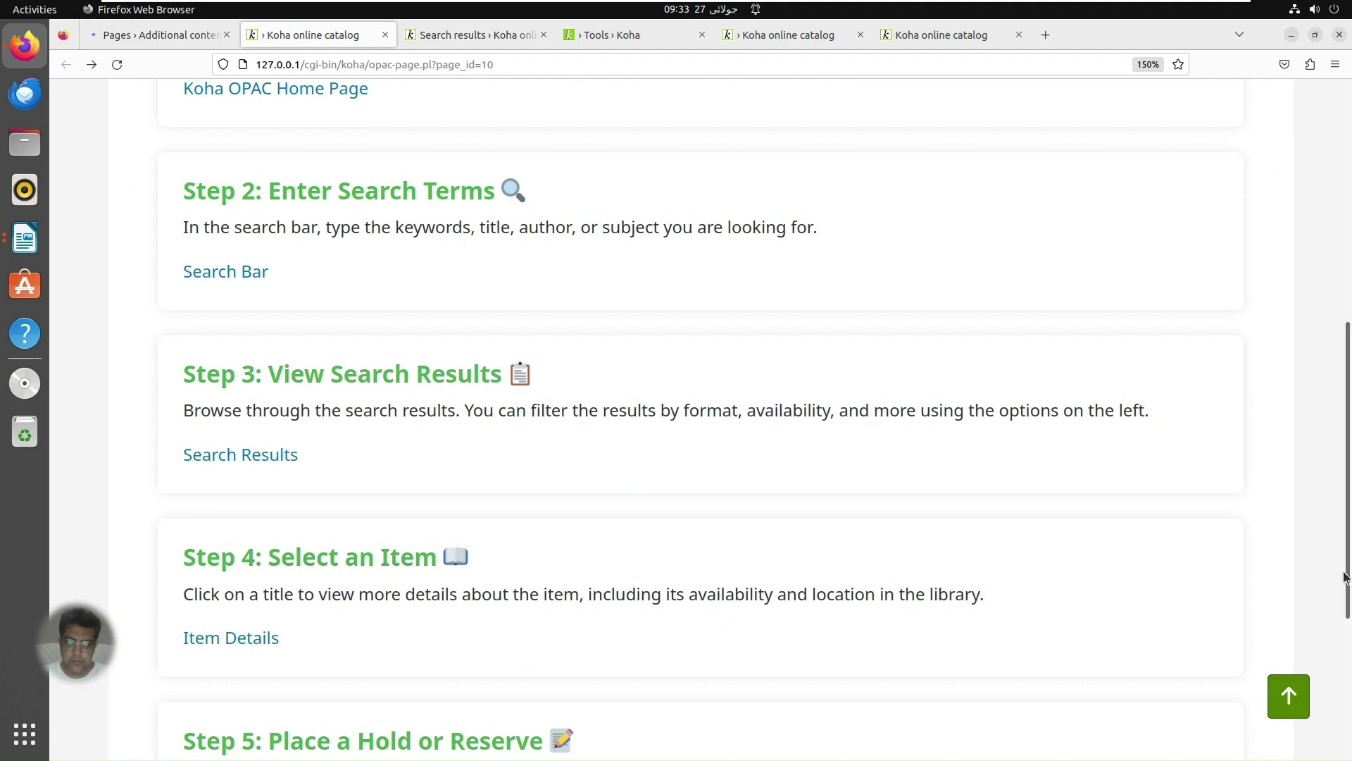
pyautogui.scroll(-5, 1346, 649)
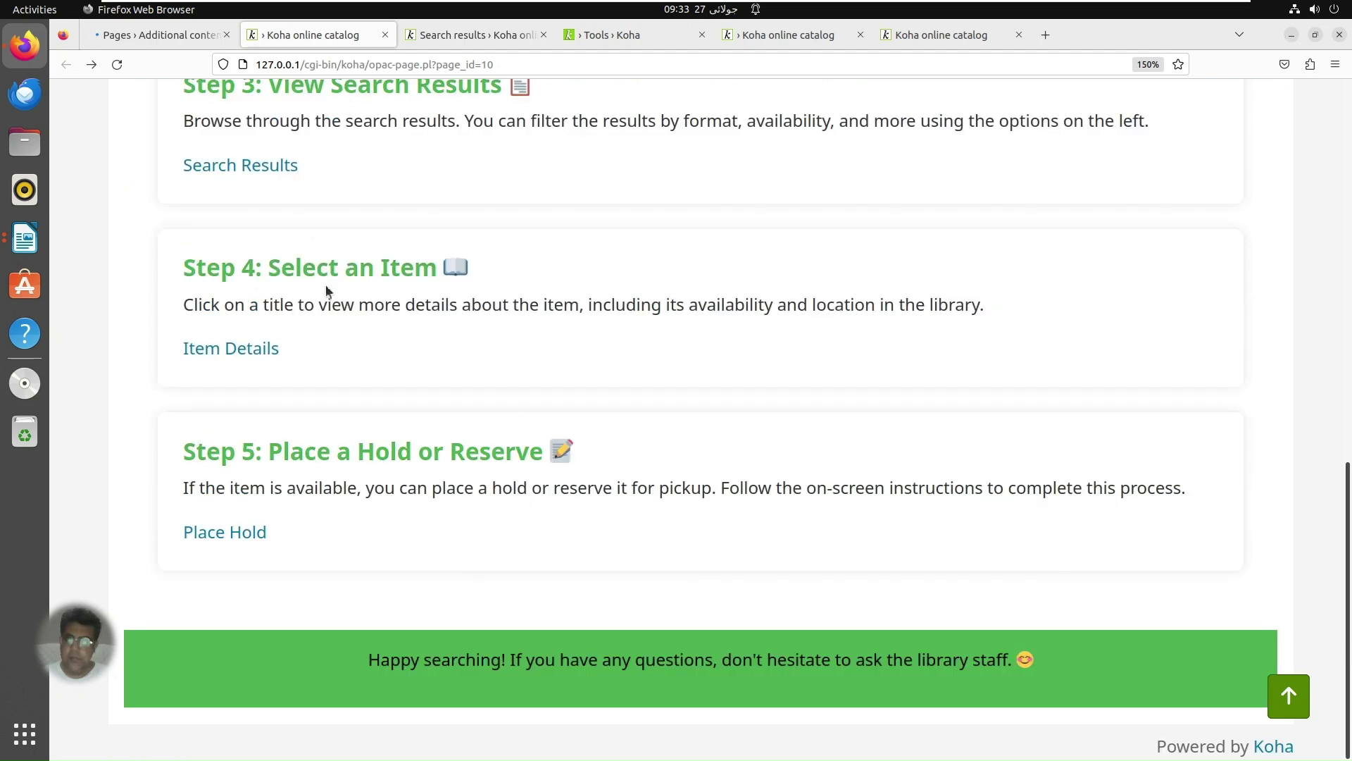
# Step: Check the Pages list, then reload the published search guide and examine its footer and main heading
pyautogui.click(207, 37)
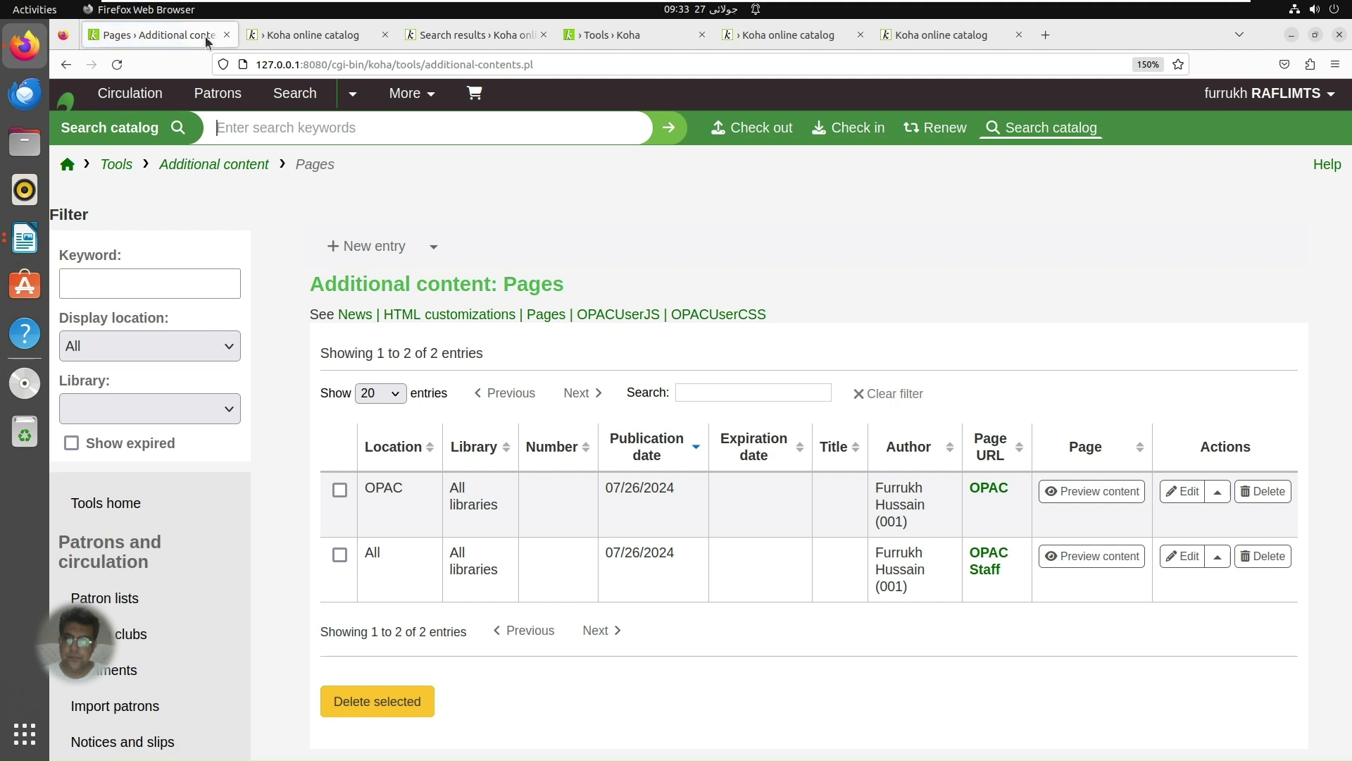
pyautogui.click(279, 35)
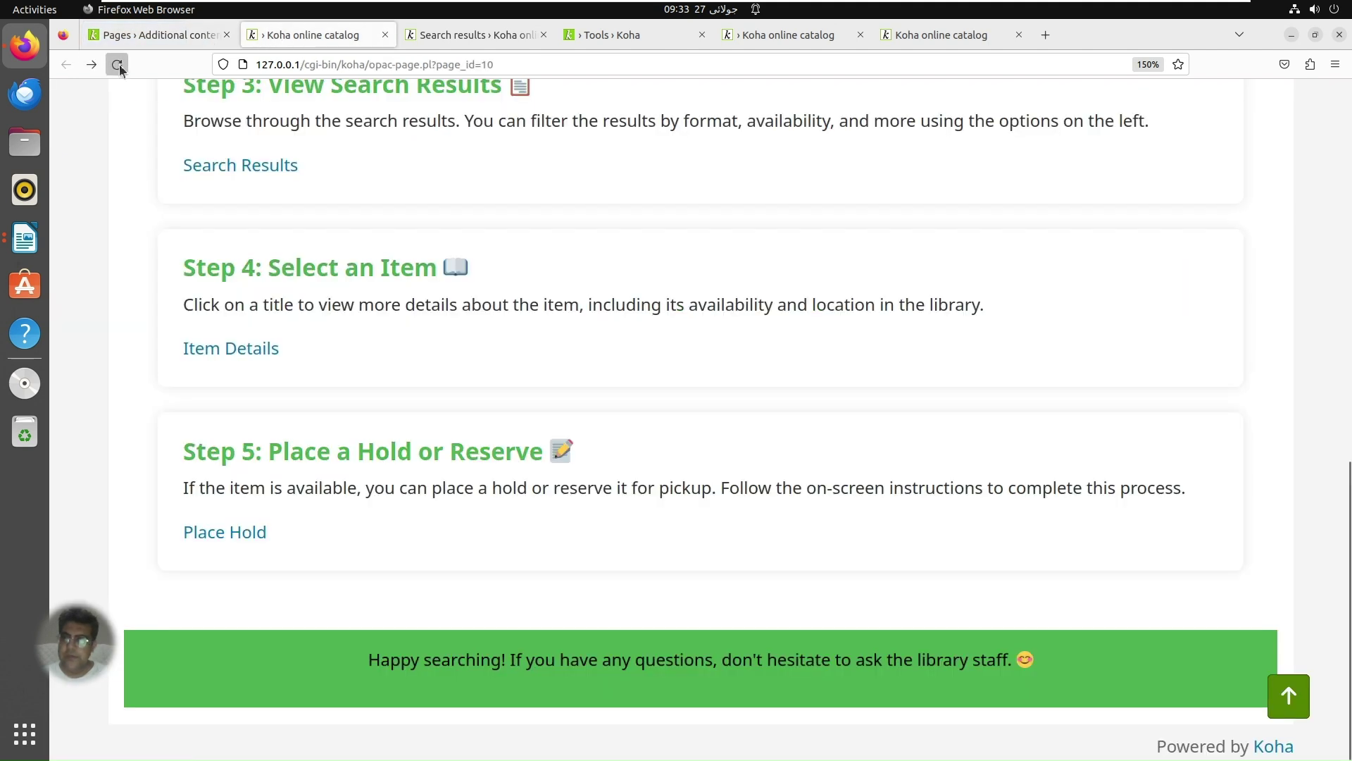
pyautogui.click(120, 65)
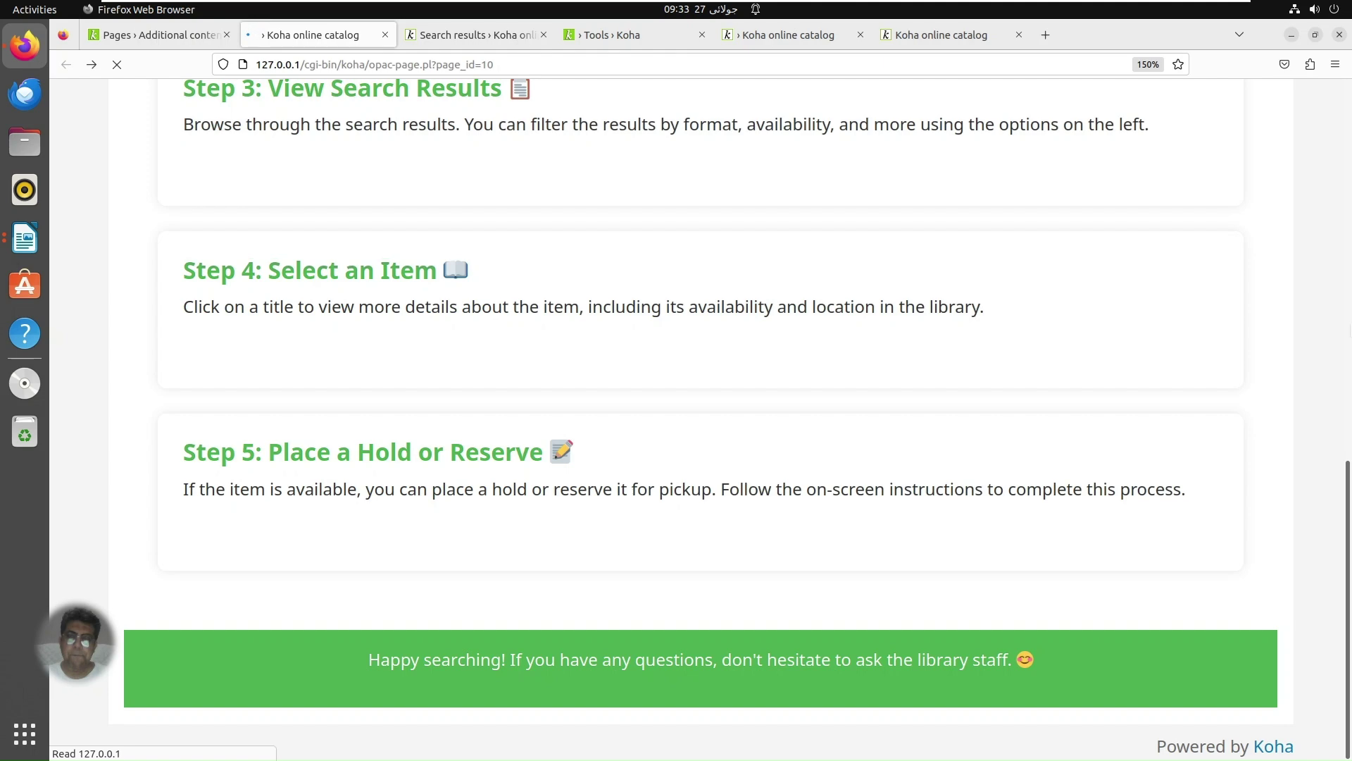
pyautogui.click(1348, 230)
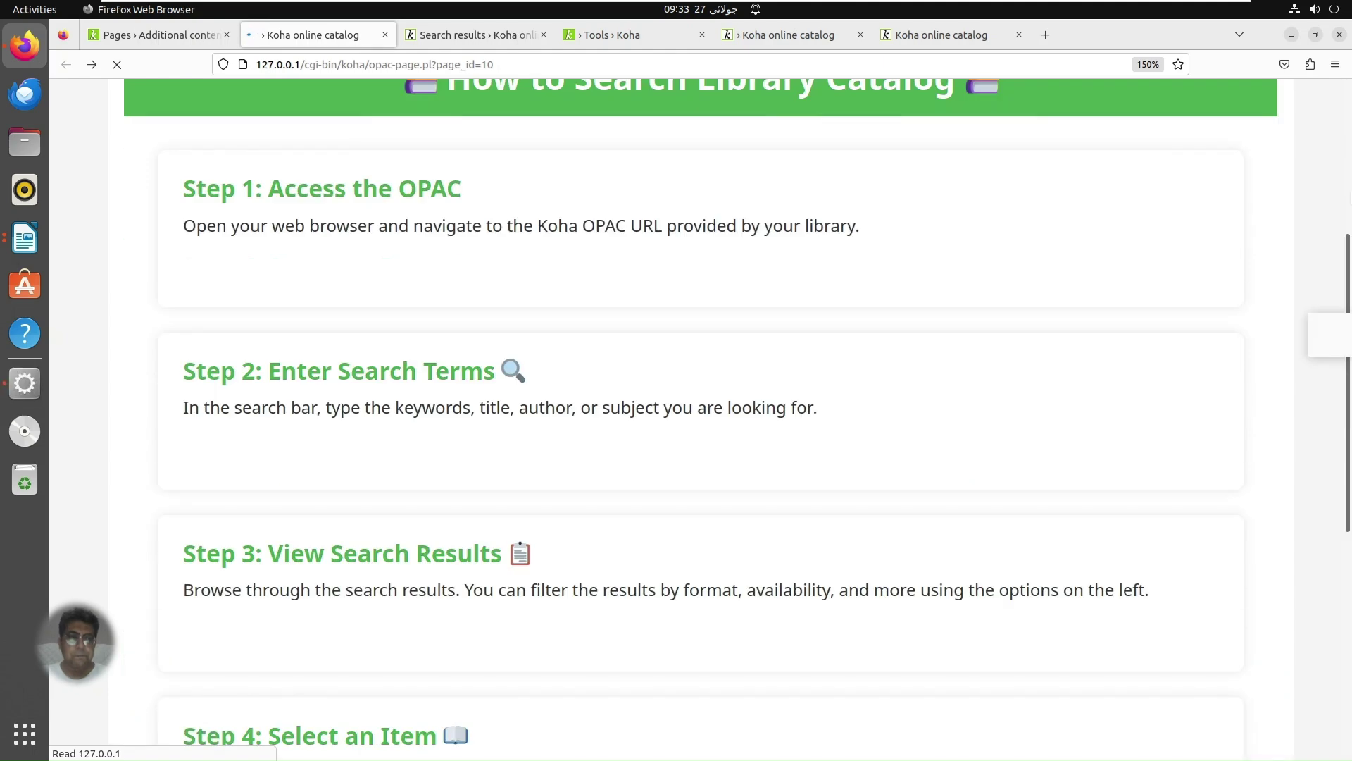